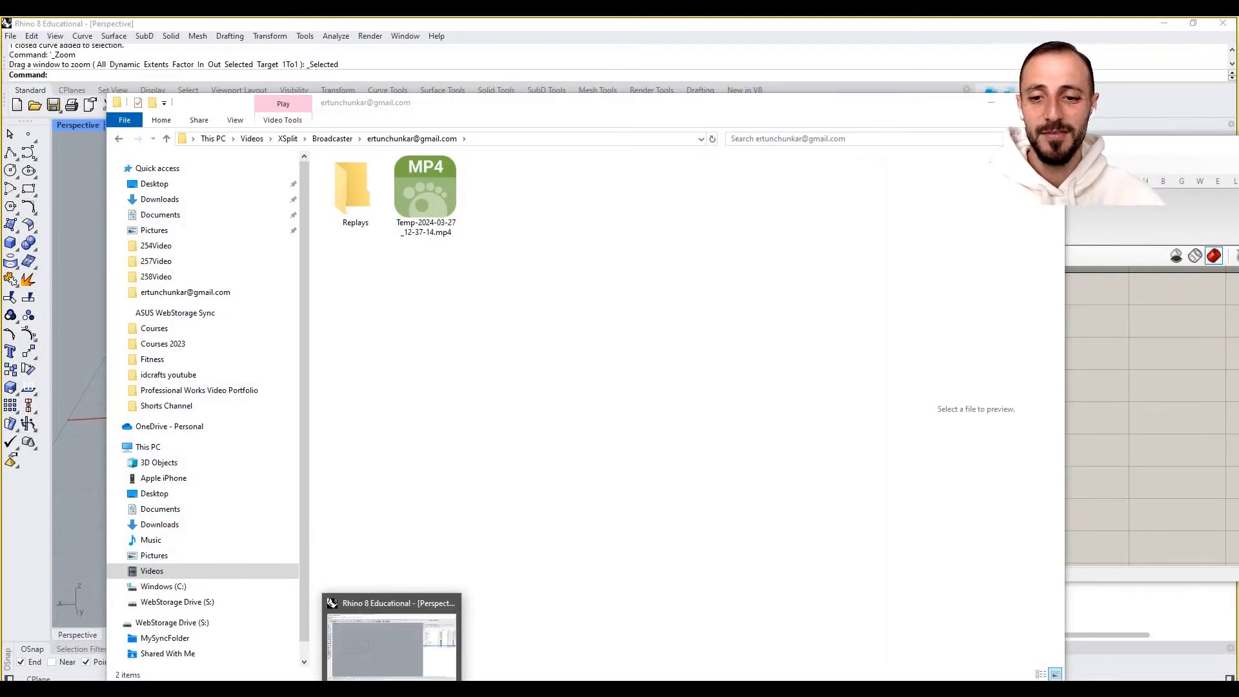
click(392, 690)
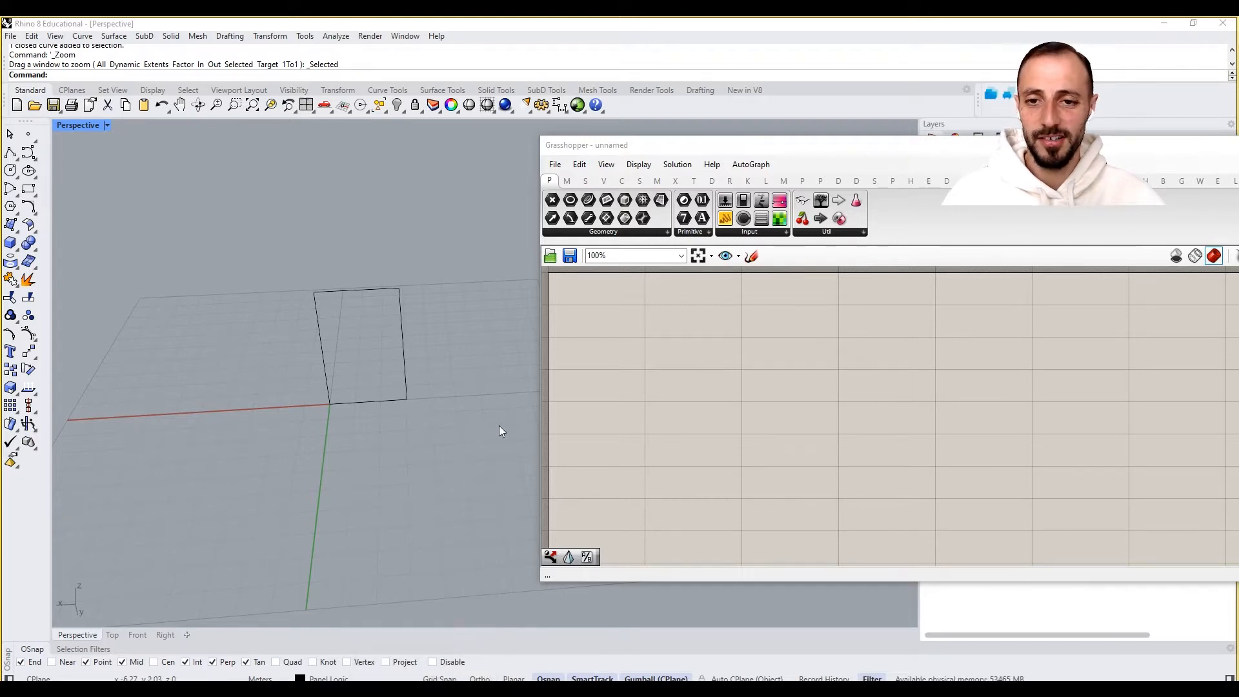
right_drag(686, 384, 721, 404)
shift+right_drag(360, 370, 305, 359)
scroll(304, 359, down, 9)
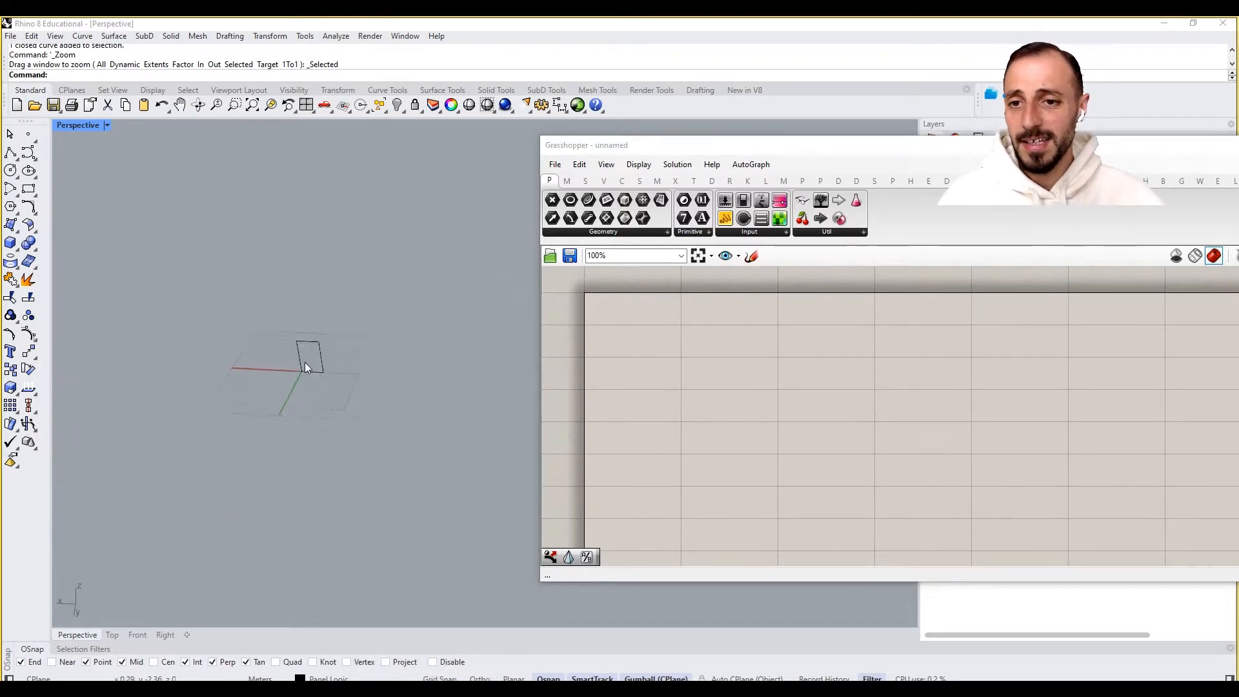
scroll(306, 358, up, 9)
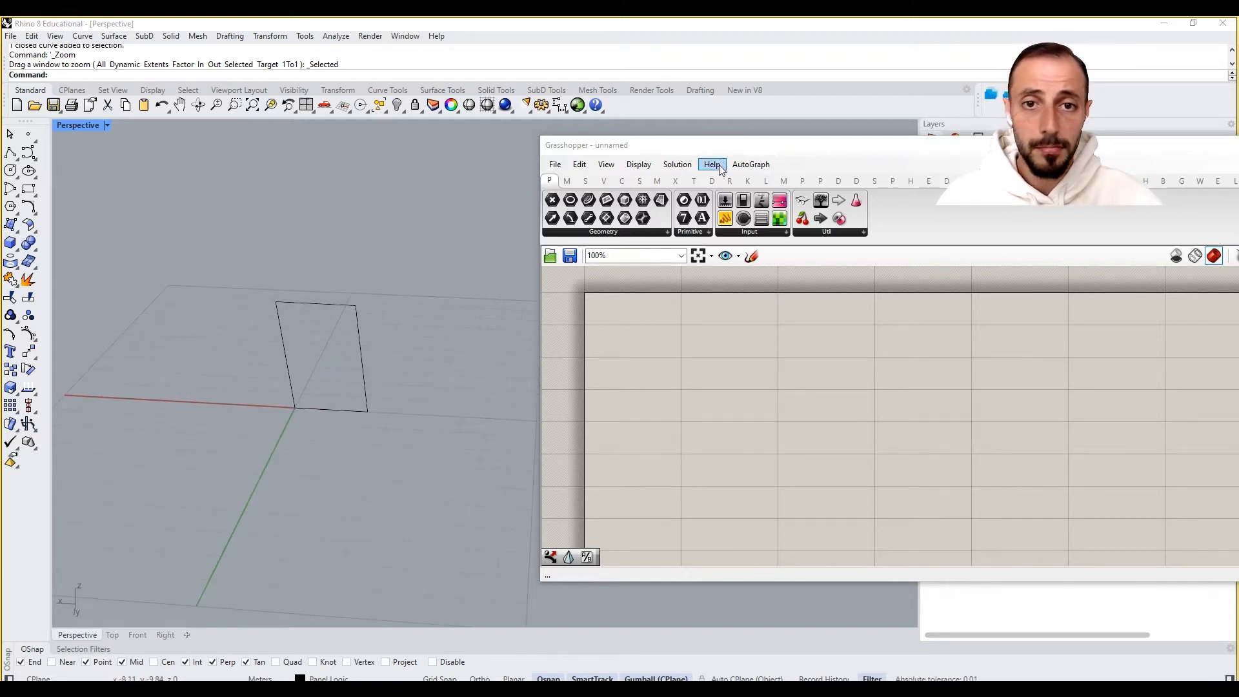
drag(720, 149, 718, 384)
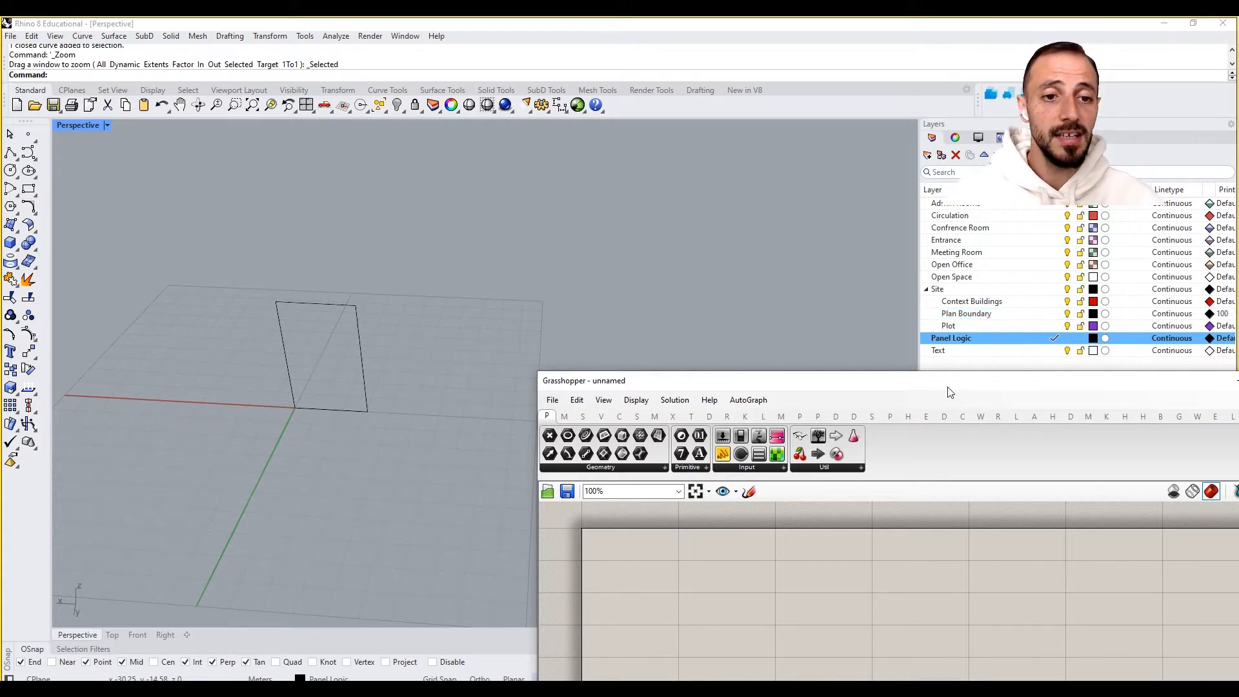
drag(949, 384, 939, 397)
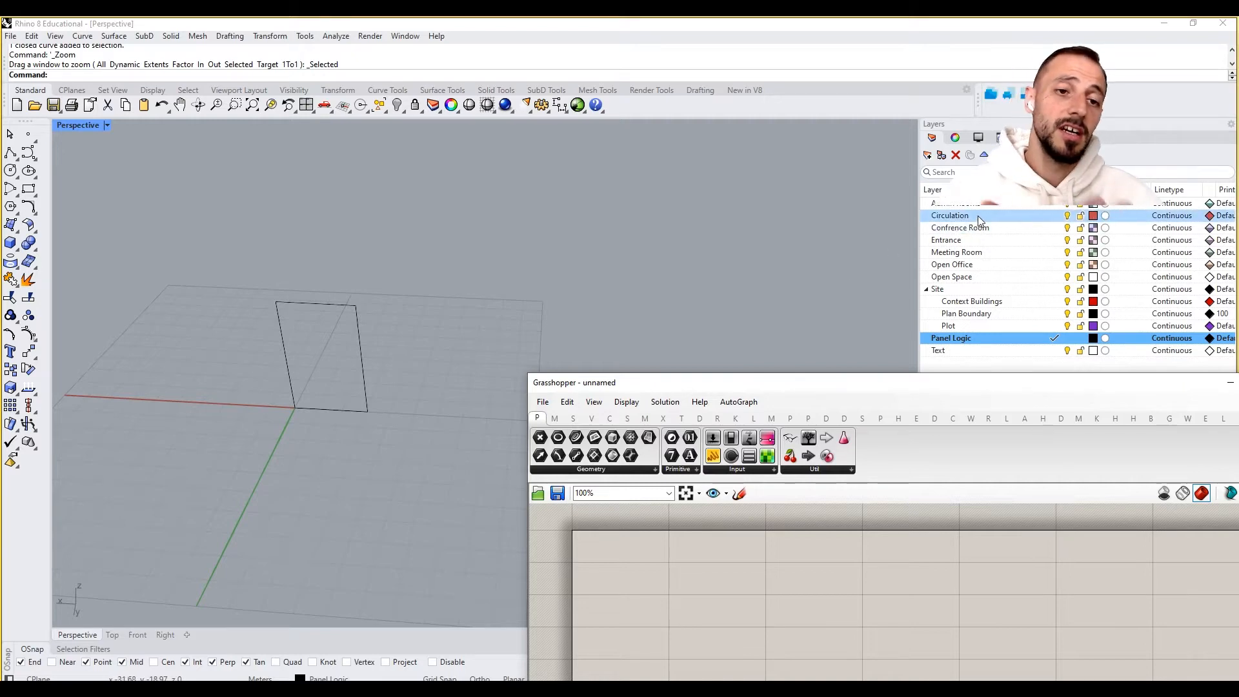
drag(881, 383, 889, 151)
mouse_move(388, 323)
shift+right_down()
mouse_move(409, 304)
mouse_move(385, 299)
mouse_move(383, 315)
shift+right_up()
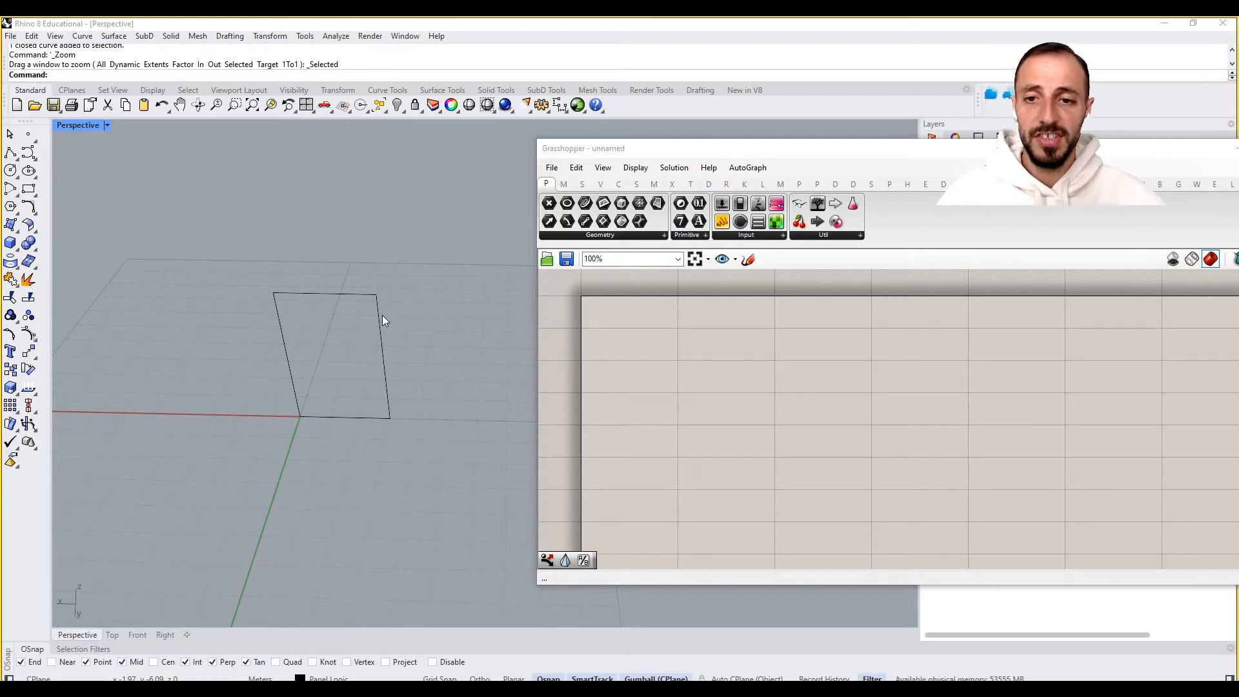
- Add a Curve parameter component to the Grasshopper canvas
click(299, 295)
click(301, 252)
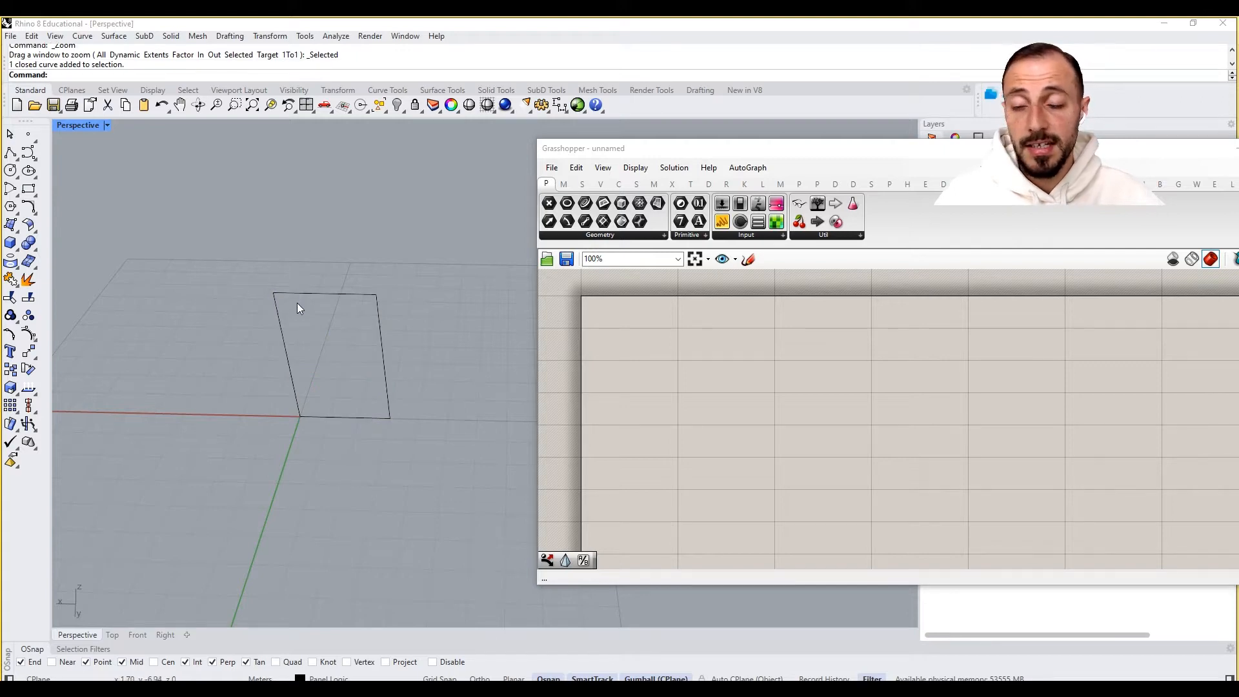
double_click(684, 373)
text(curv)
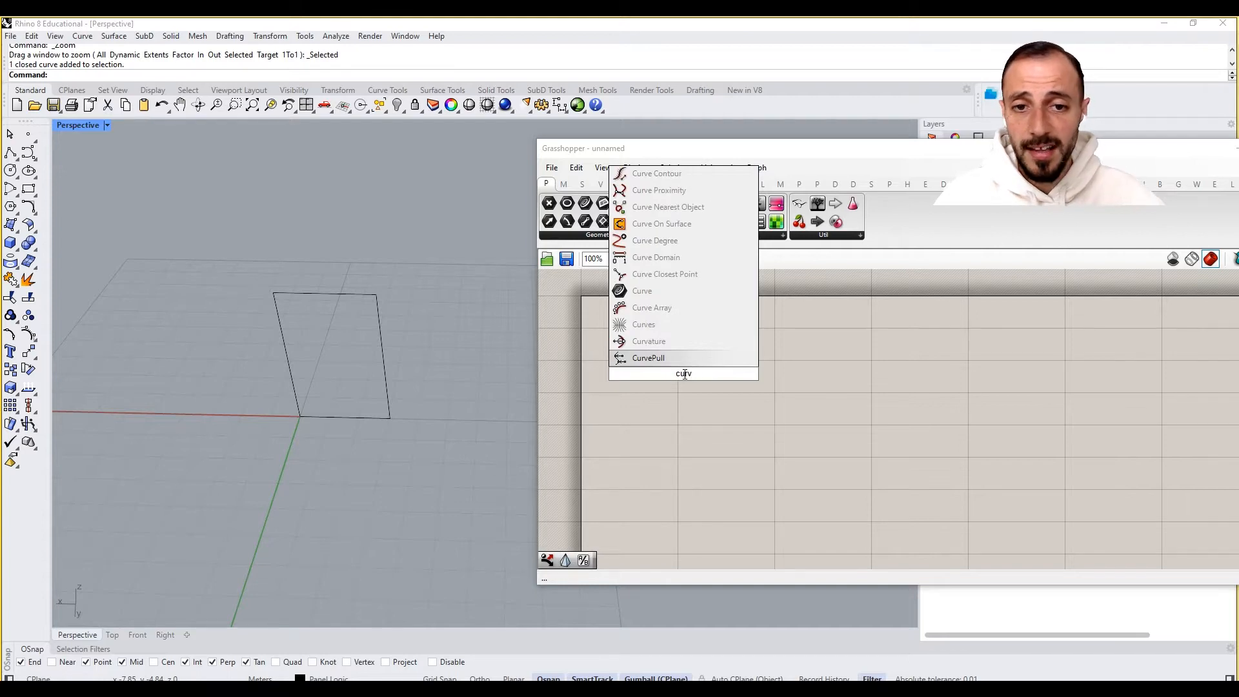
click(642, 290)
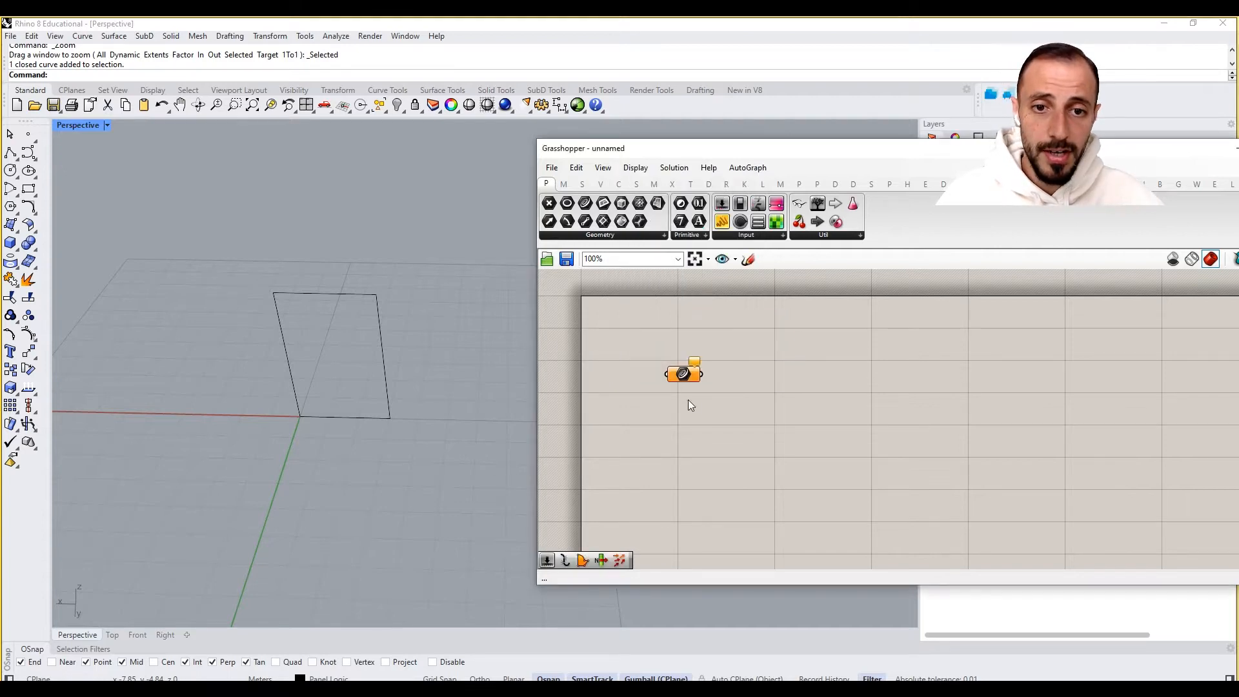
- Set the Curve parameter to reference the rectangle drawn in the Perspective viewport as one curve
right_click(687, 383)
click(747, 559)
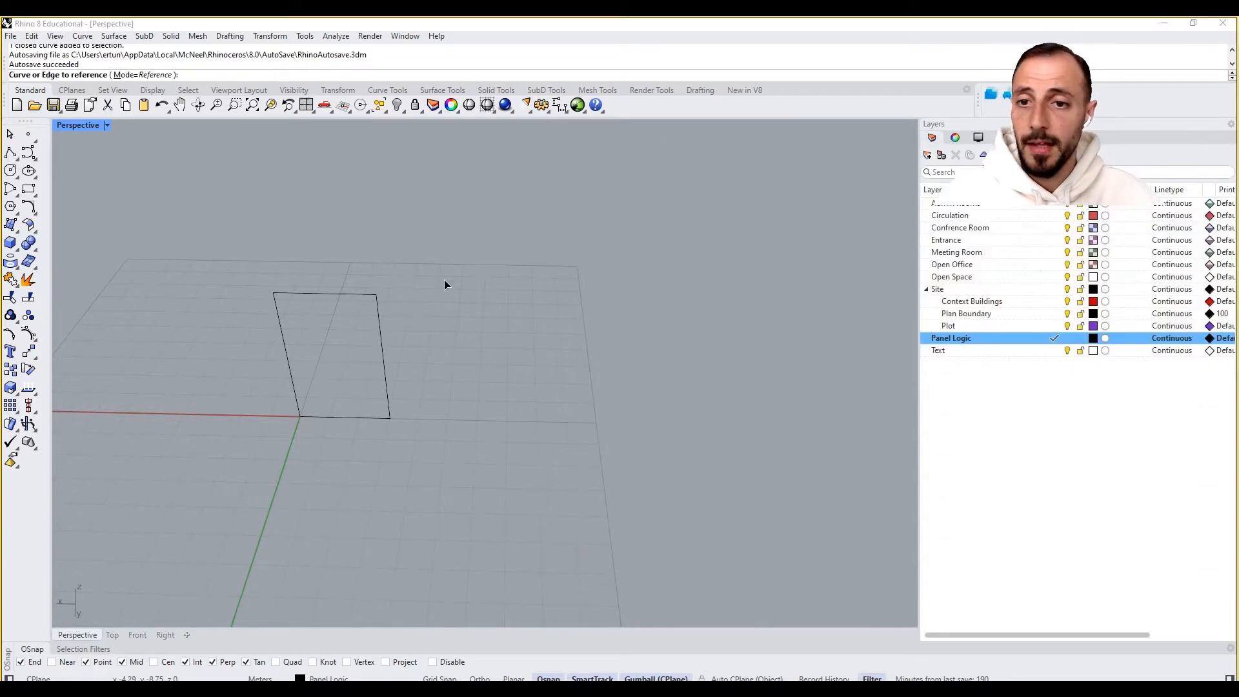
click(322, 342)
click(683, 374)
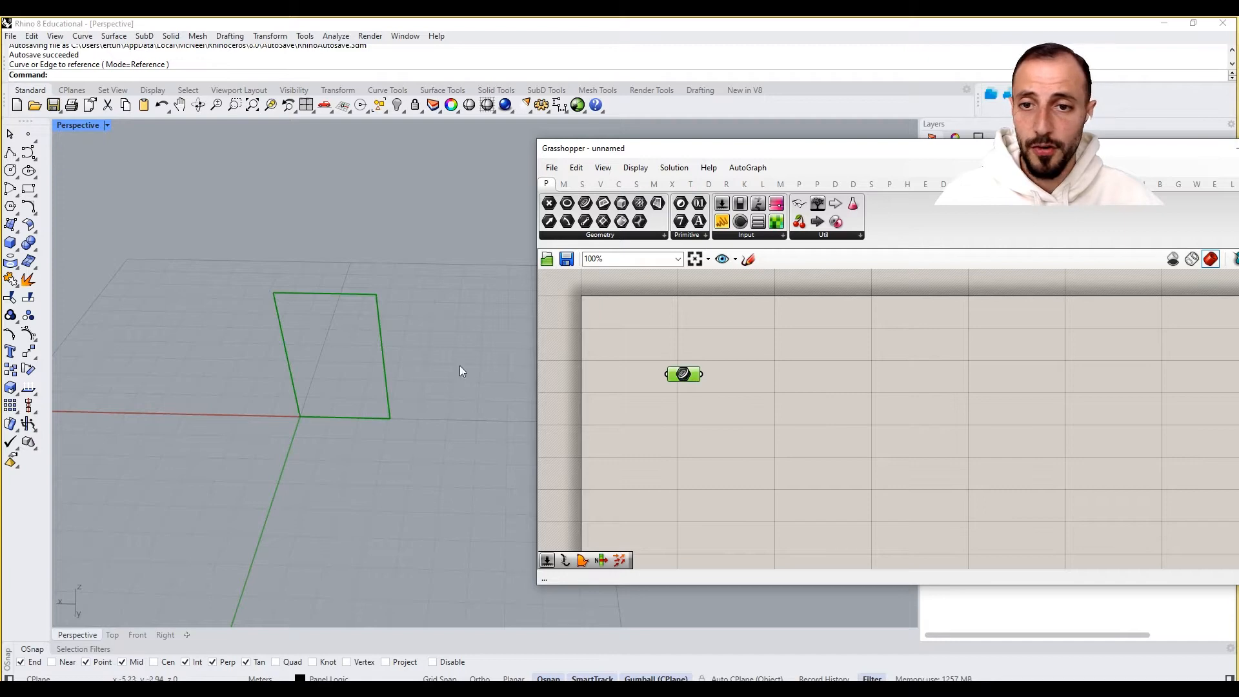
mouse_move(459, 366)
right_down()
mouse_move(476, 373)
mouse_move(457, 368)
right_up()
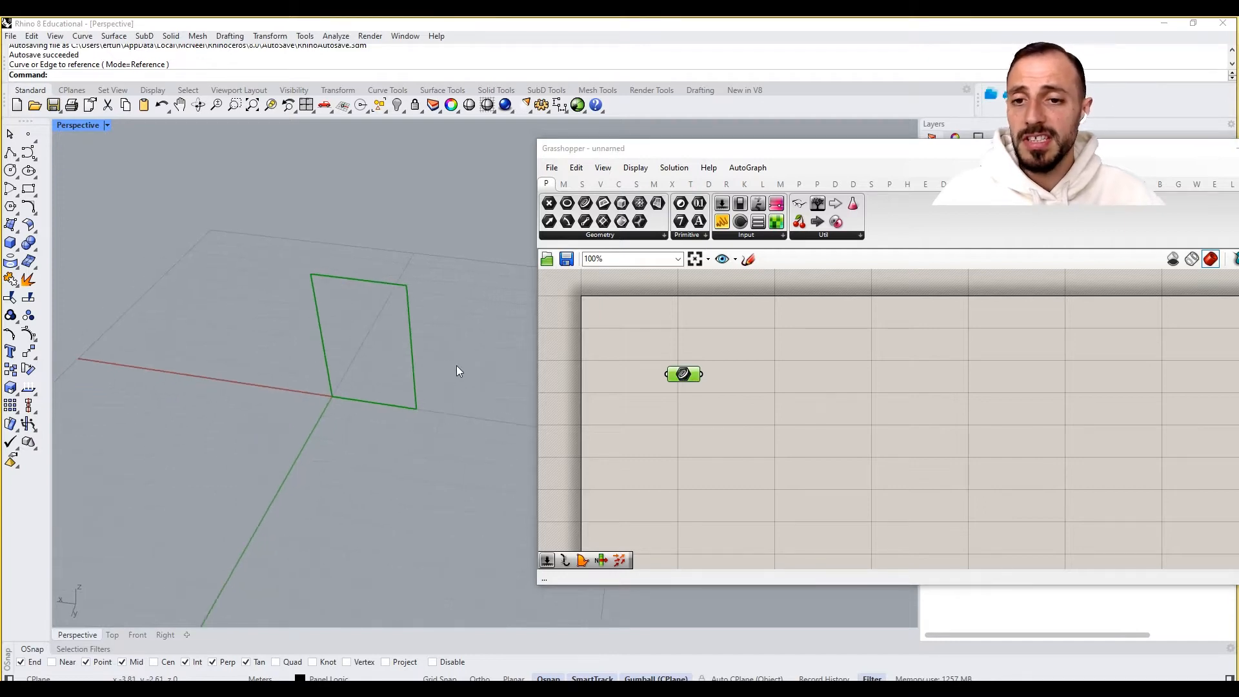
click(684, 325)
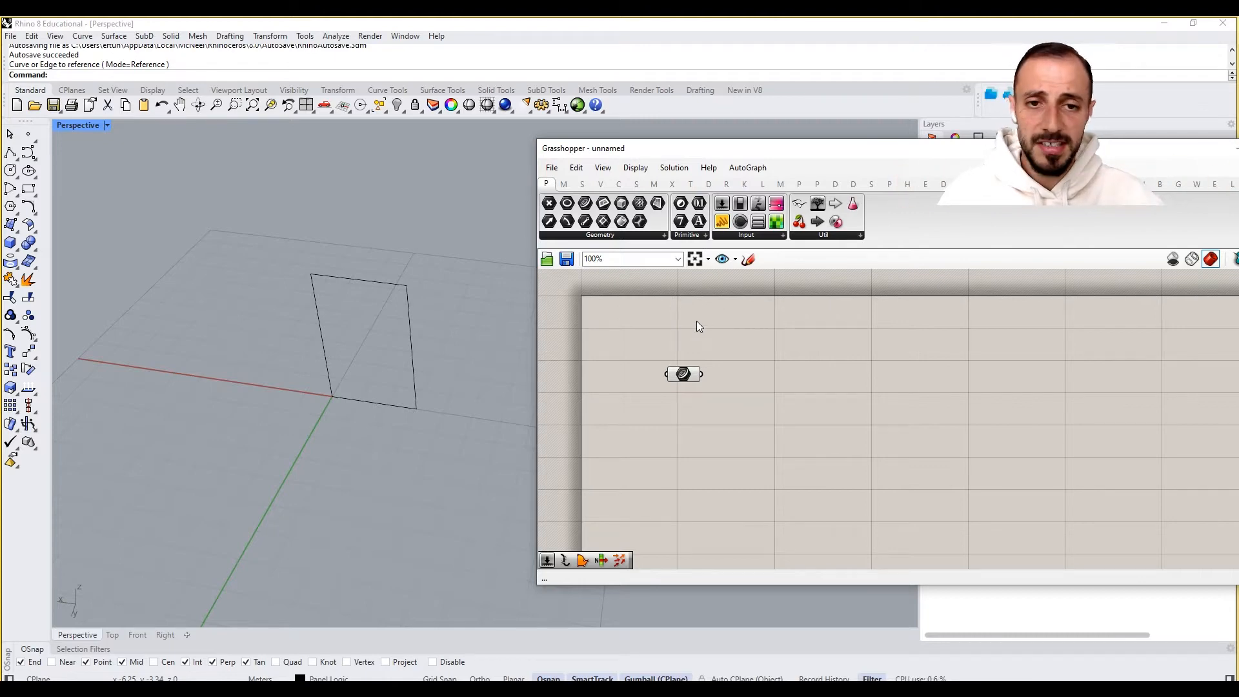
right_drag(696, 321, 684, 320)
right_drag(284, 381, 414, 378)
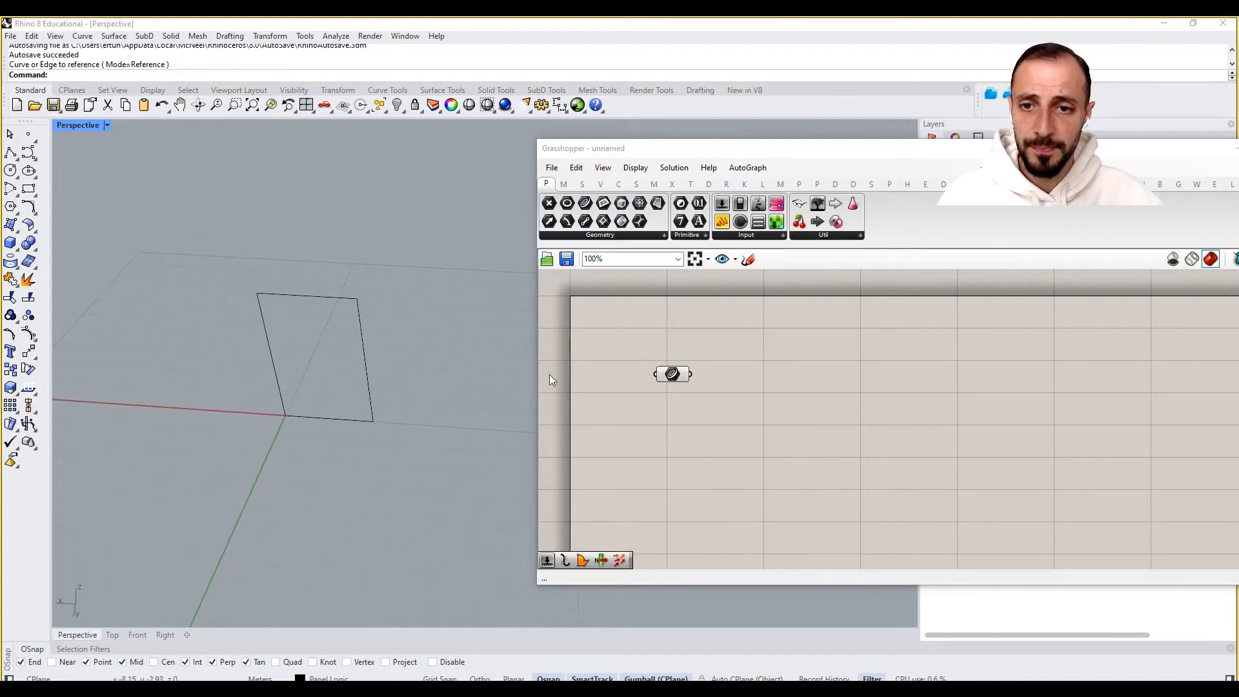
click(672, 380)
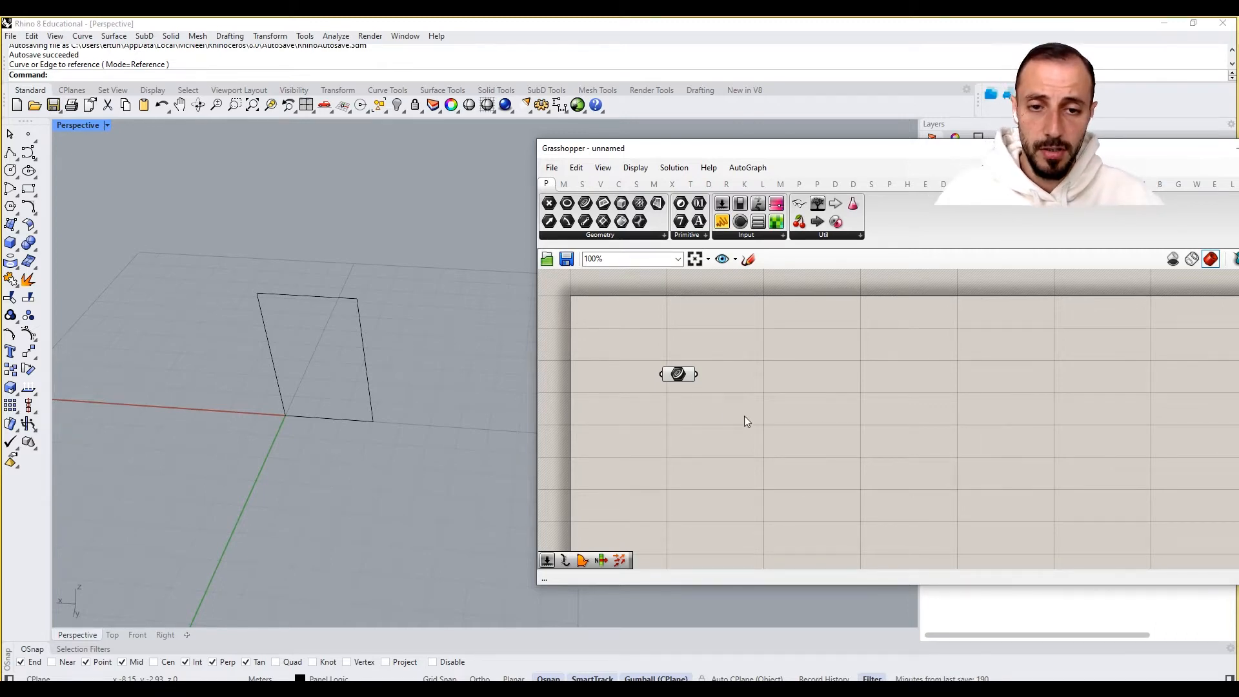
click(677, 374)
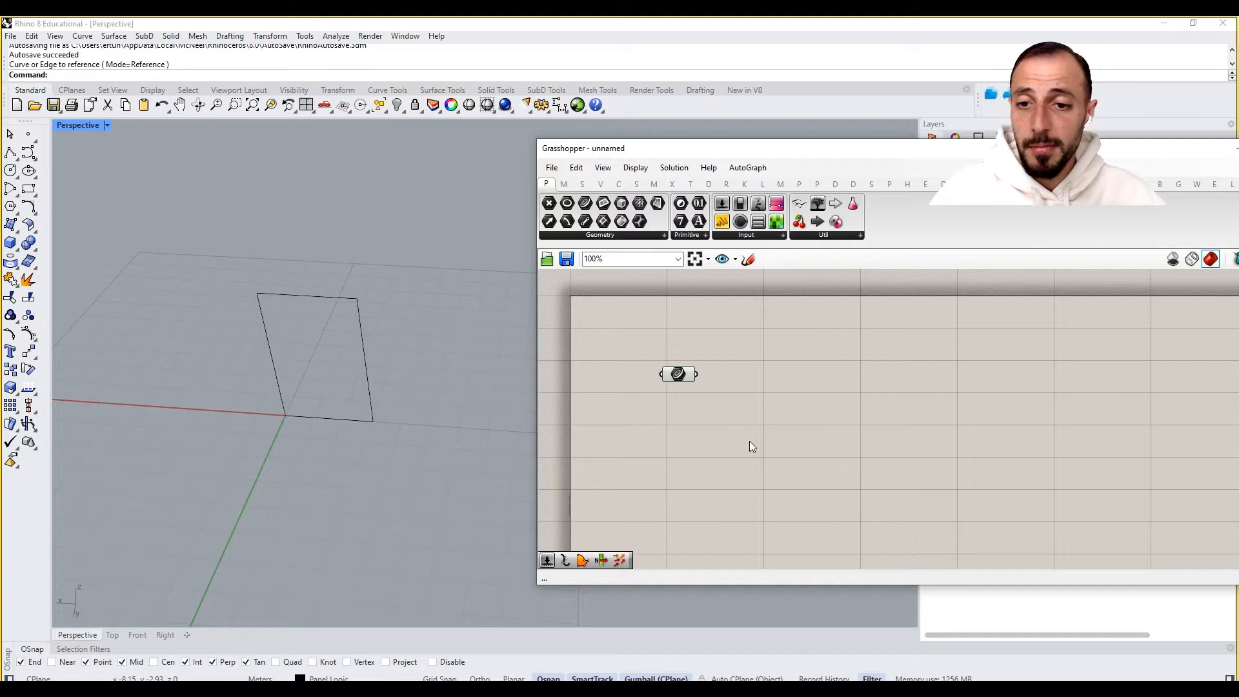
drag(264, 395, 417, 463)
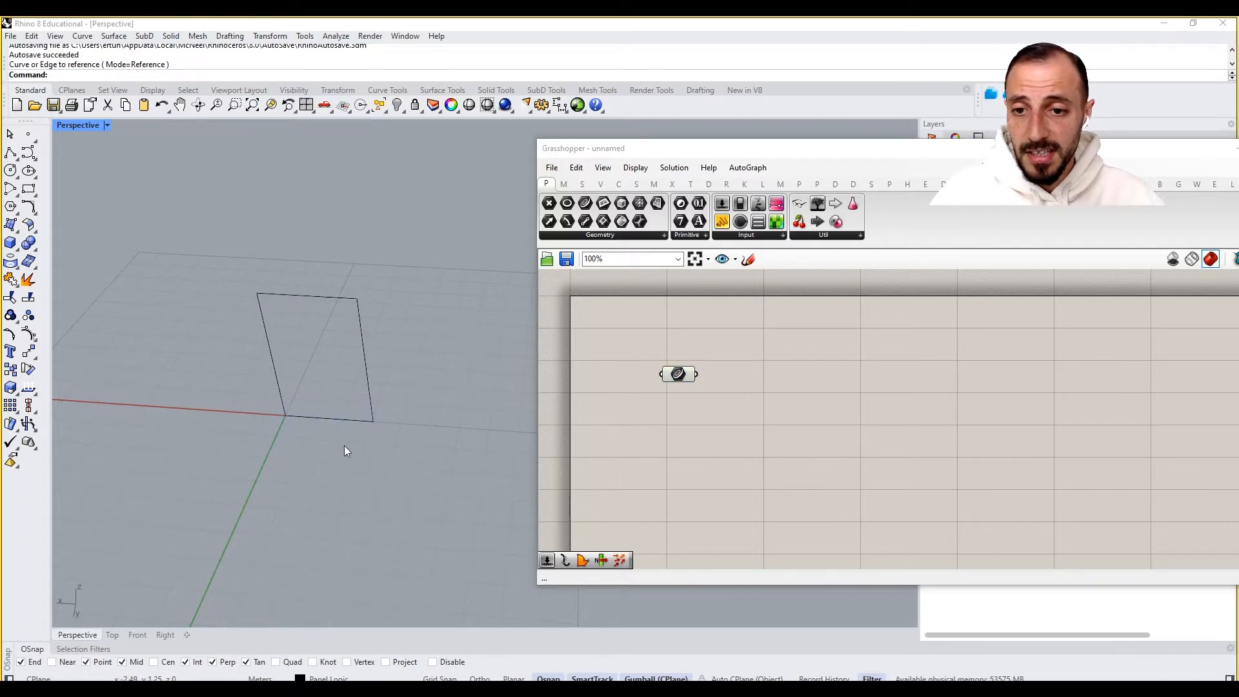
- Add an Explode component and connect the Curve parameter to its Curve input
double_click(805, 428)
text(ep)
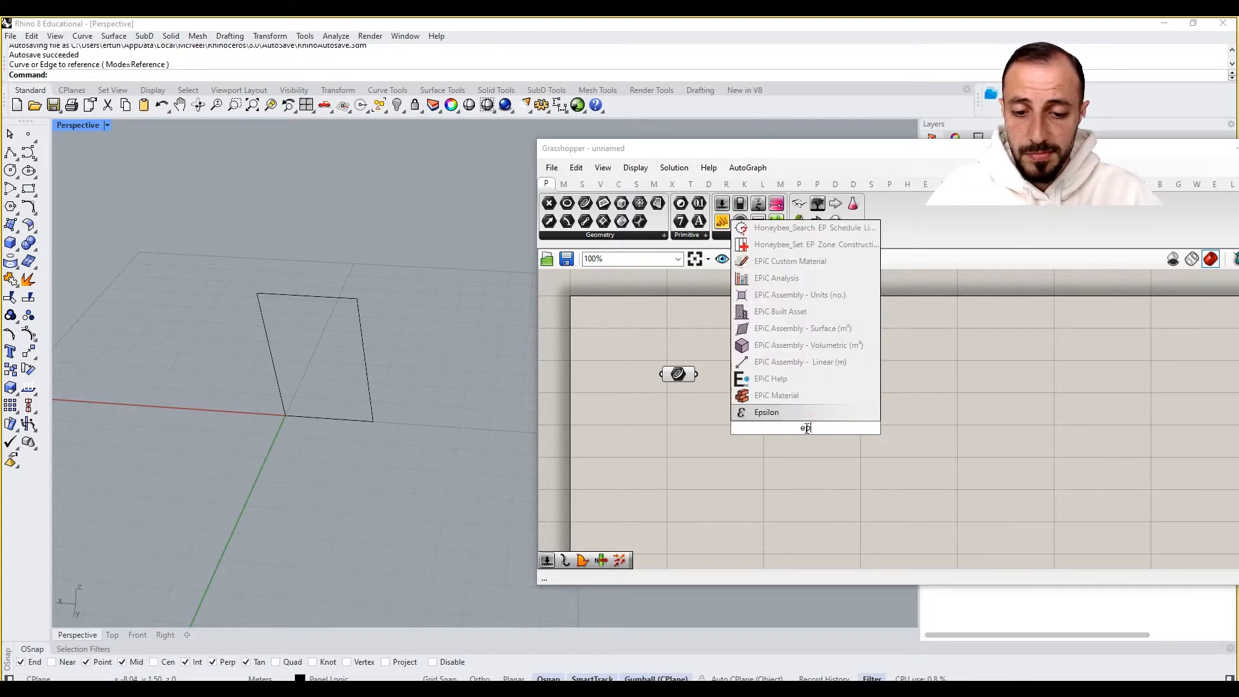
text(x)
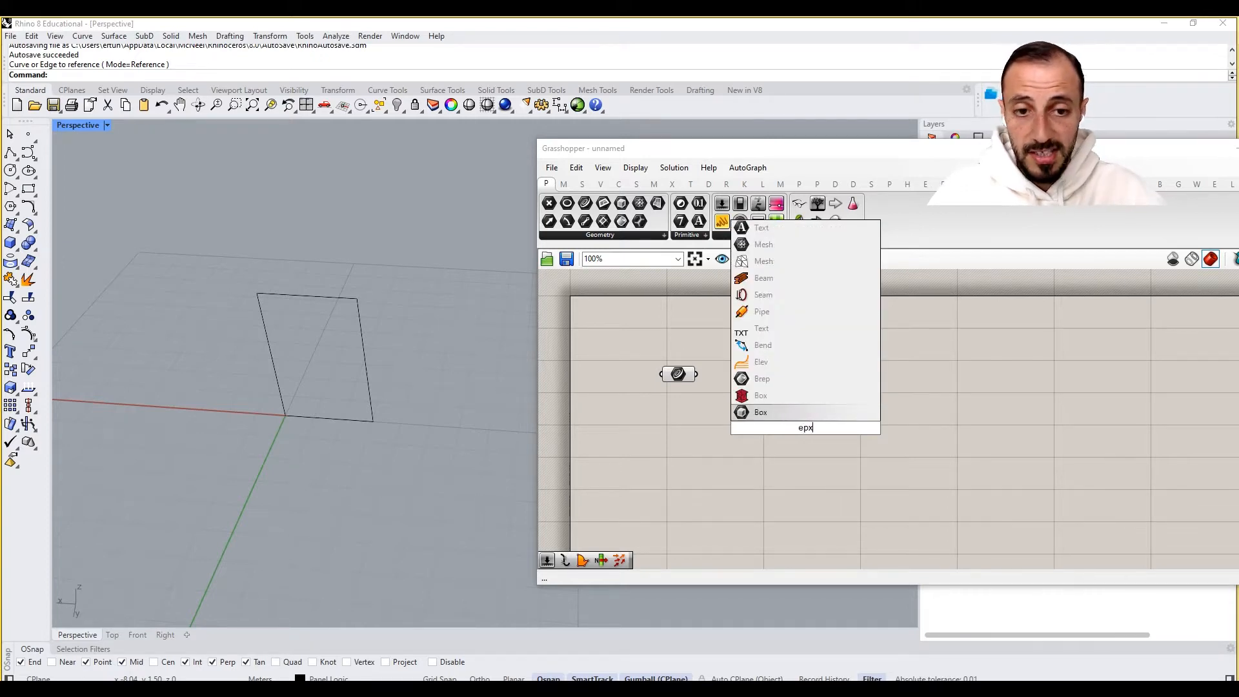
key(BackSpace)
key(BackSpace)
text(x)
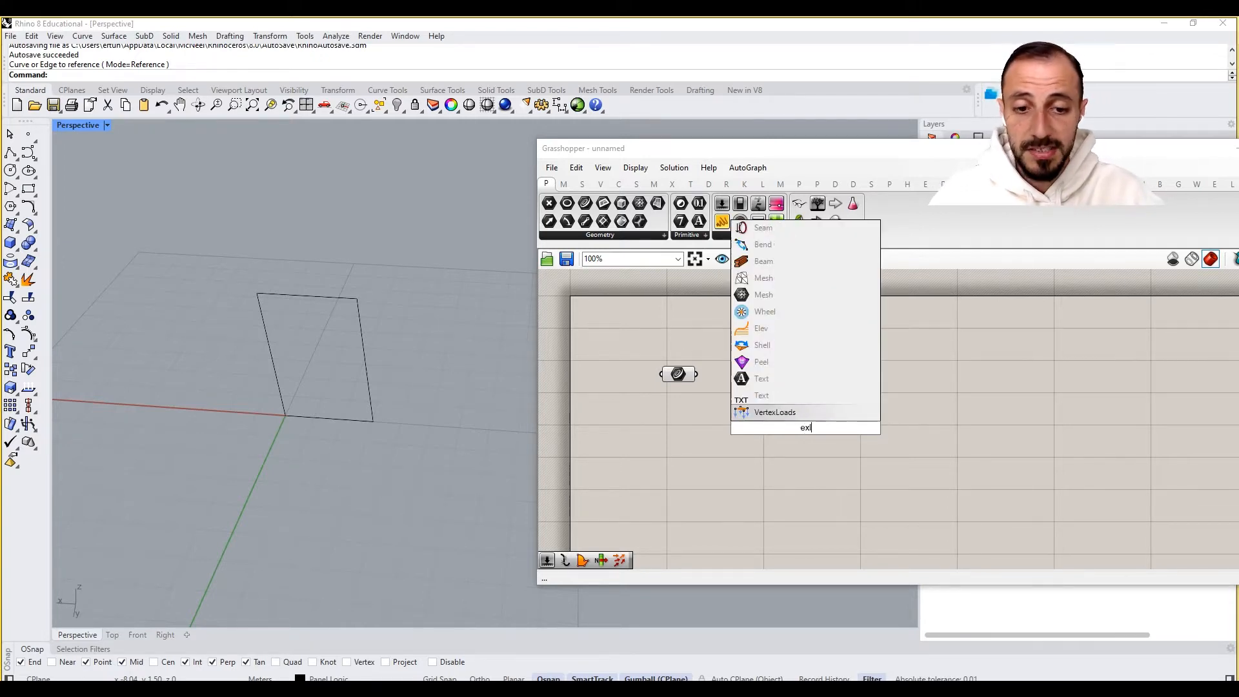
text(pl)
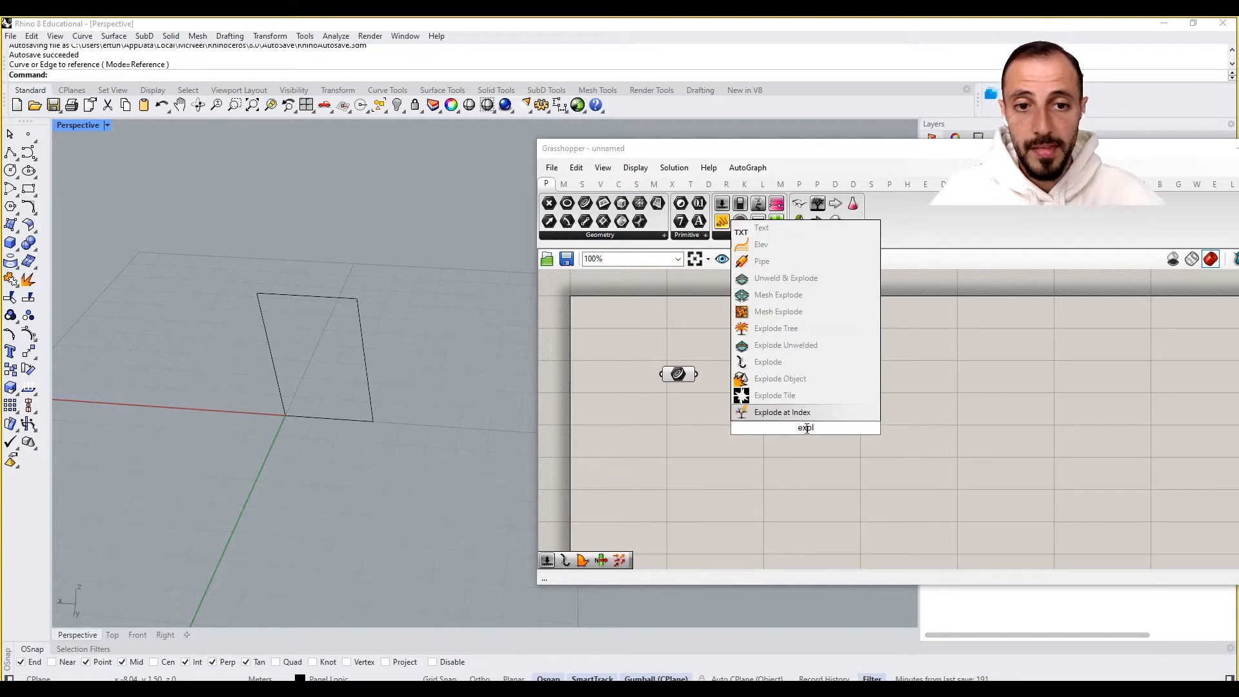
click(768, 361)
mouse_move(697, 373)
mouse_down()
mouse_move(777, 423)
mouse_move(696, 375)
mouse_up()
drag(809, 430, 833, 380)
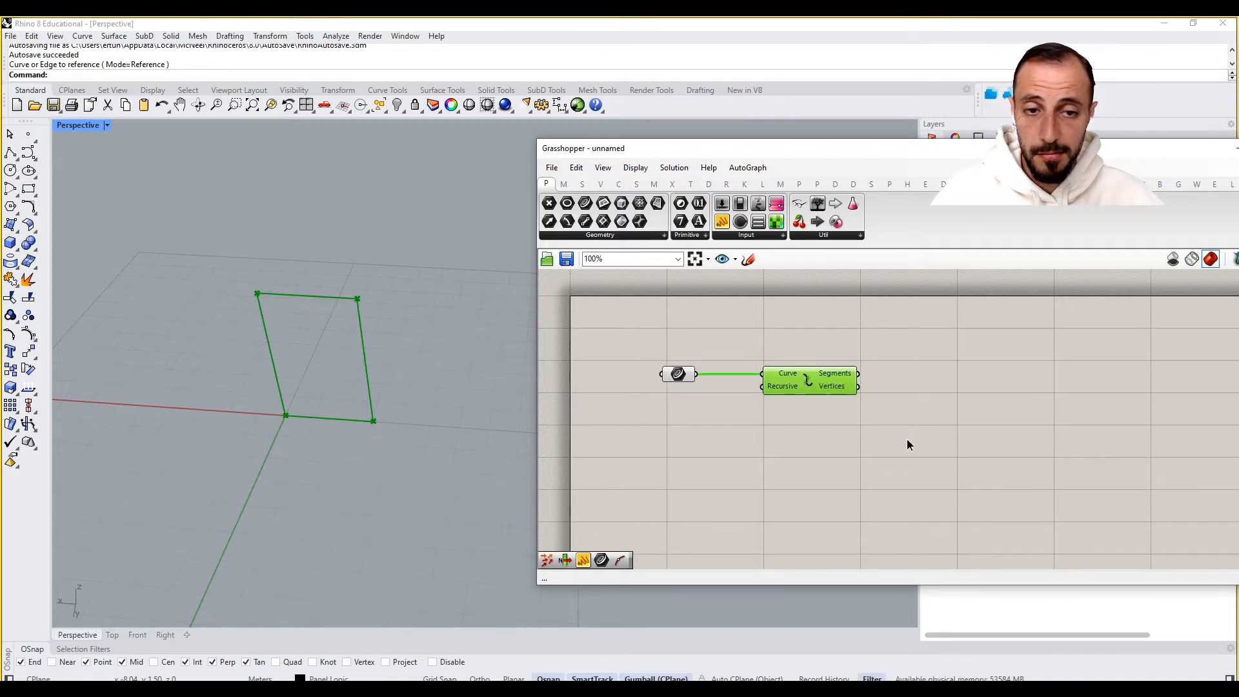
- Add a Sort List component and connect the Explode Segments output to its Values A input
click(852, 413)
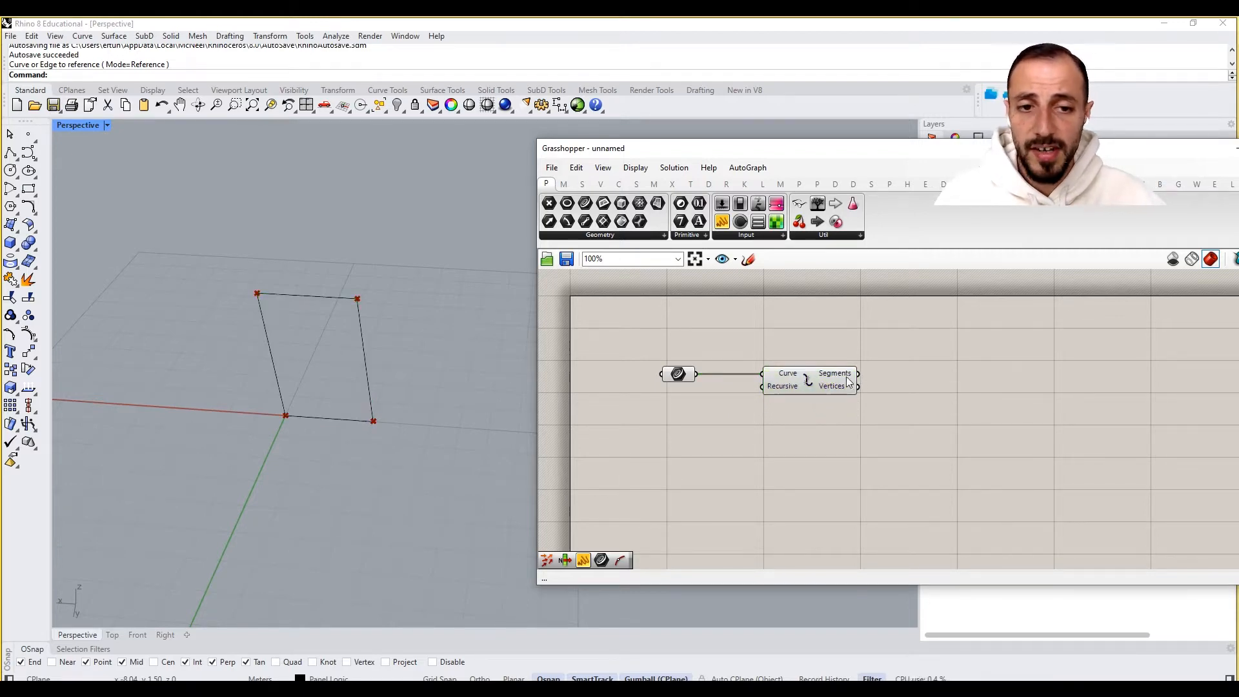
mouse_move(840, 373)
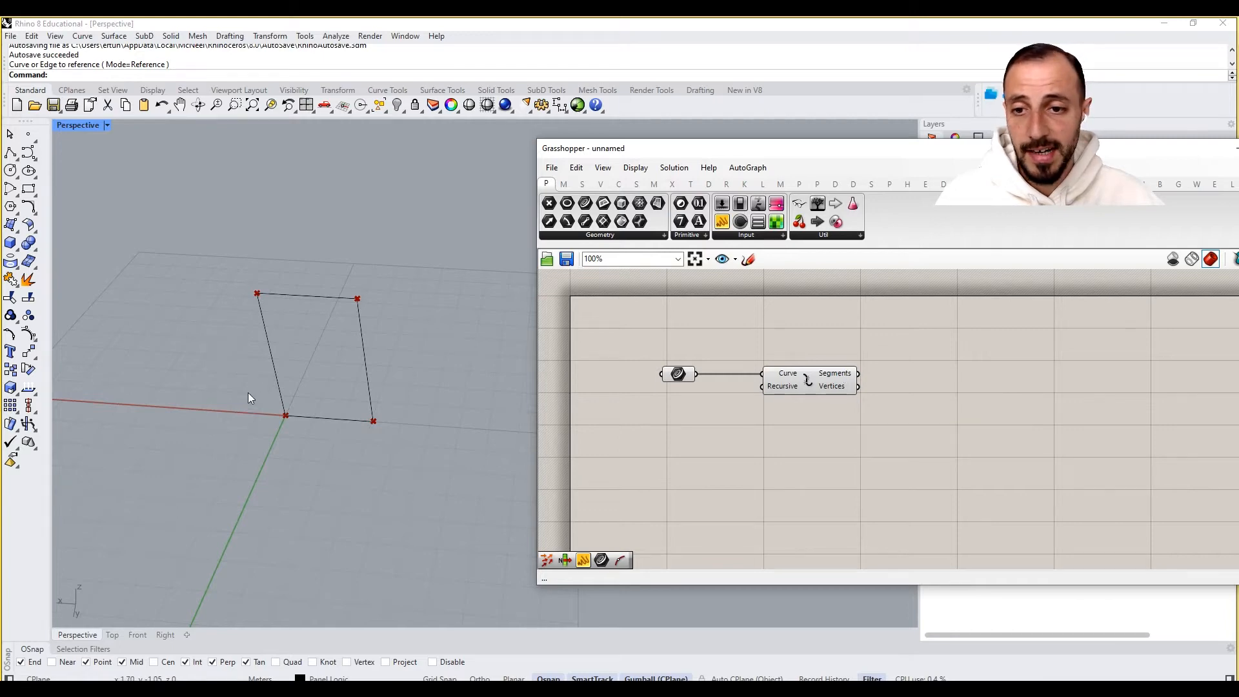
double_click(951, 417)
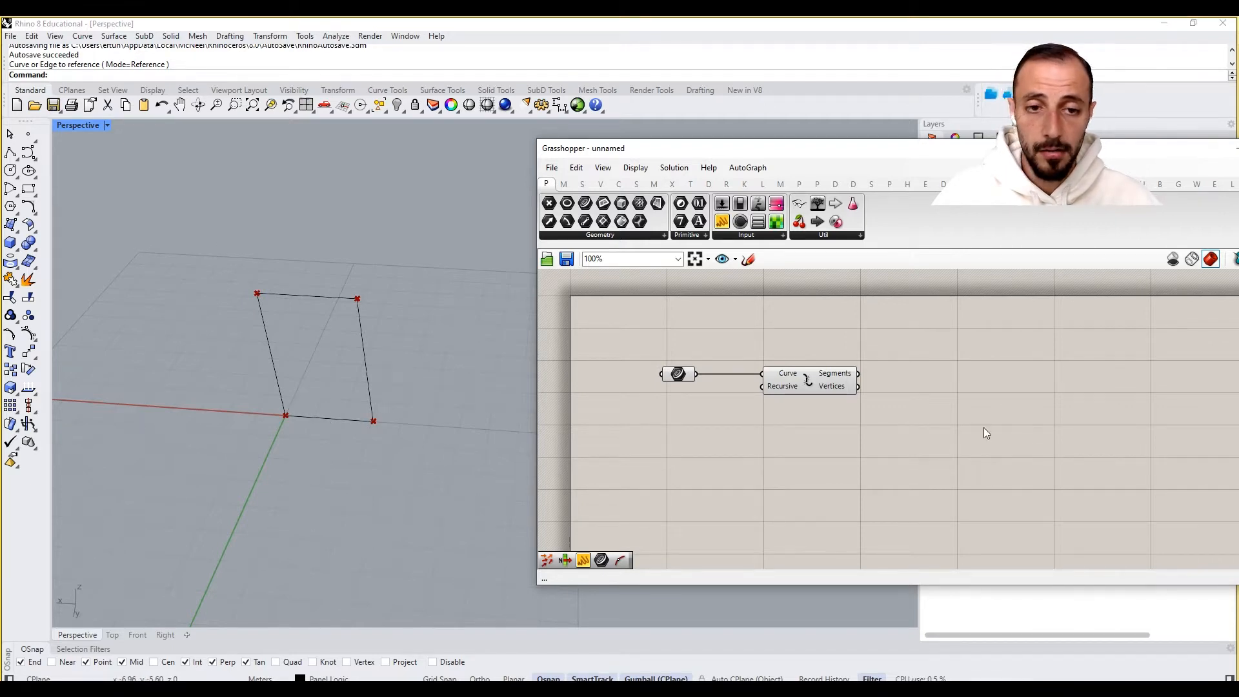
double_click(910, 398)
text(sort)
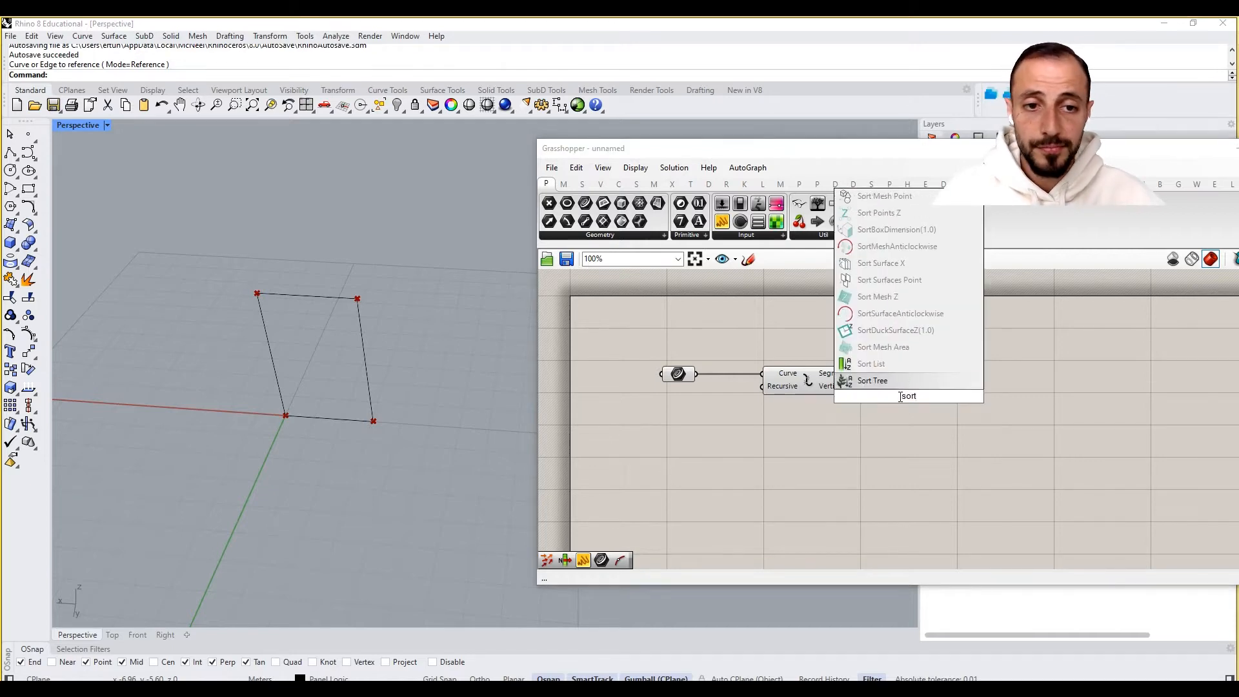
click(871, 363)
drag(911, 391, 974, 391)
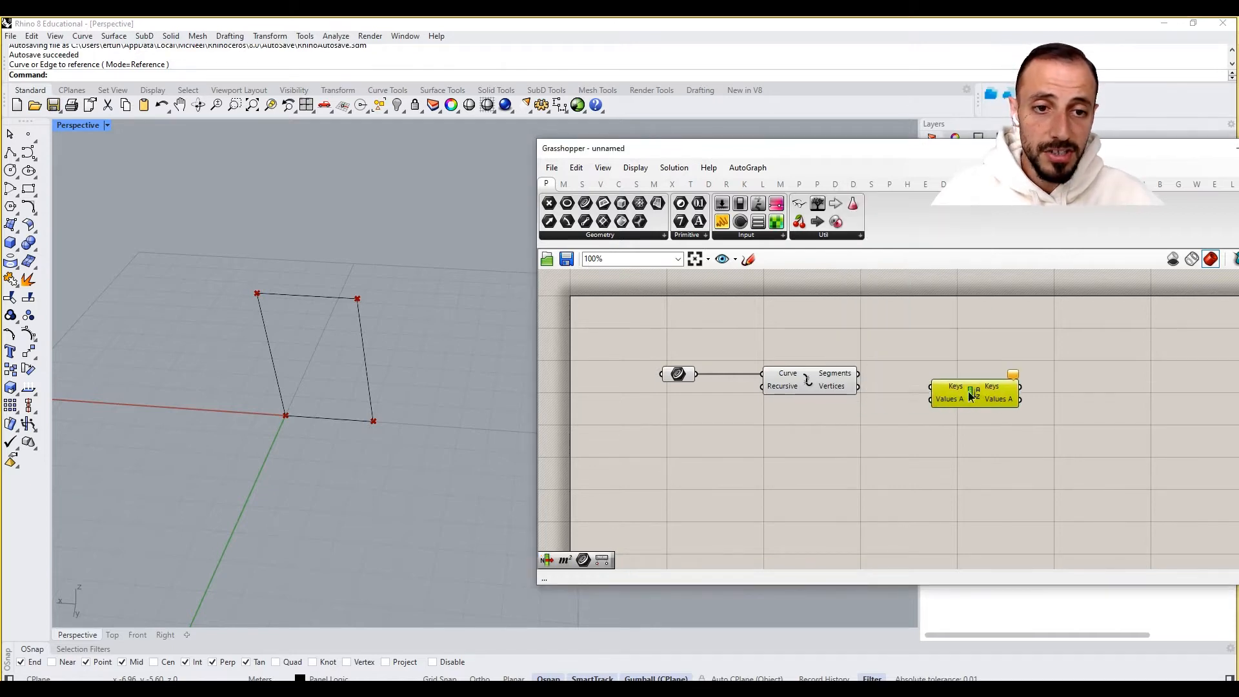
drag(858, 374, 934, 398)
drag(968, 399, 1031, 394)
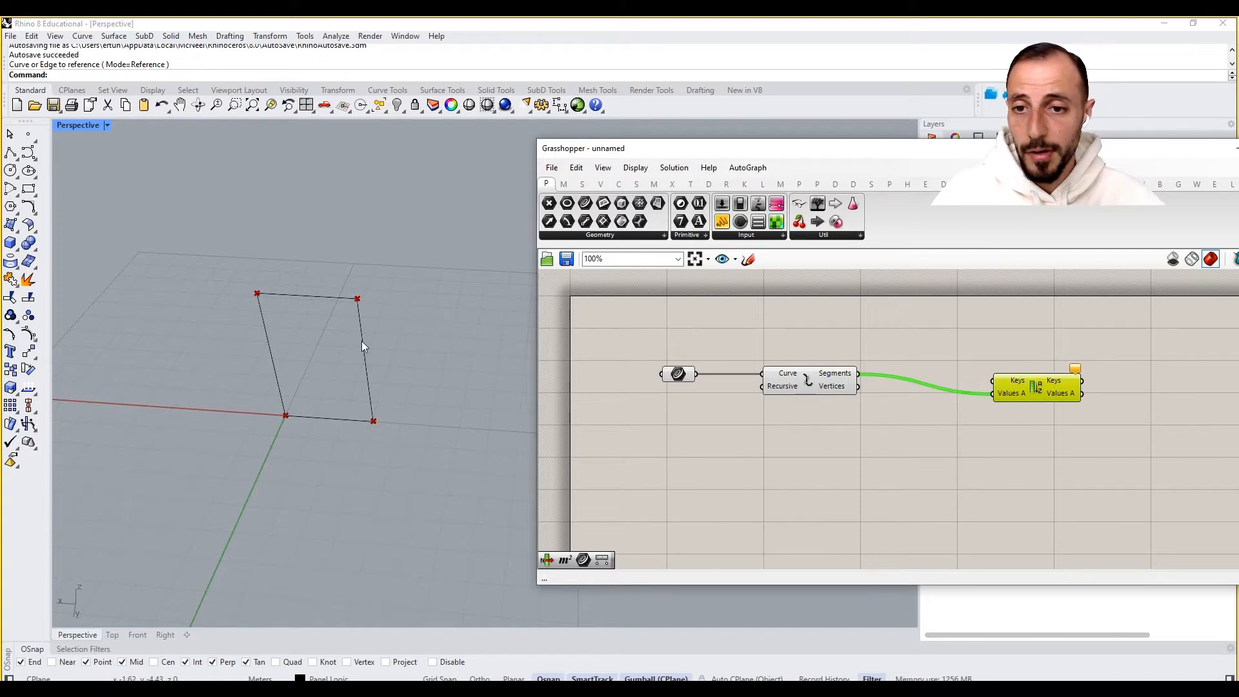
click(890, 448)
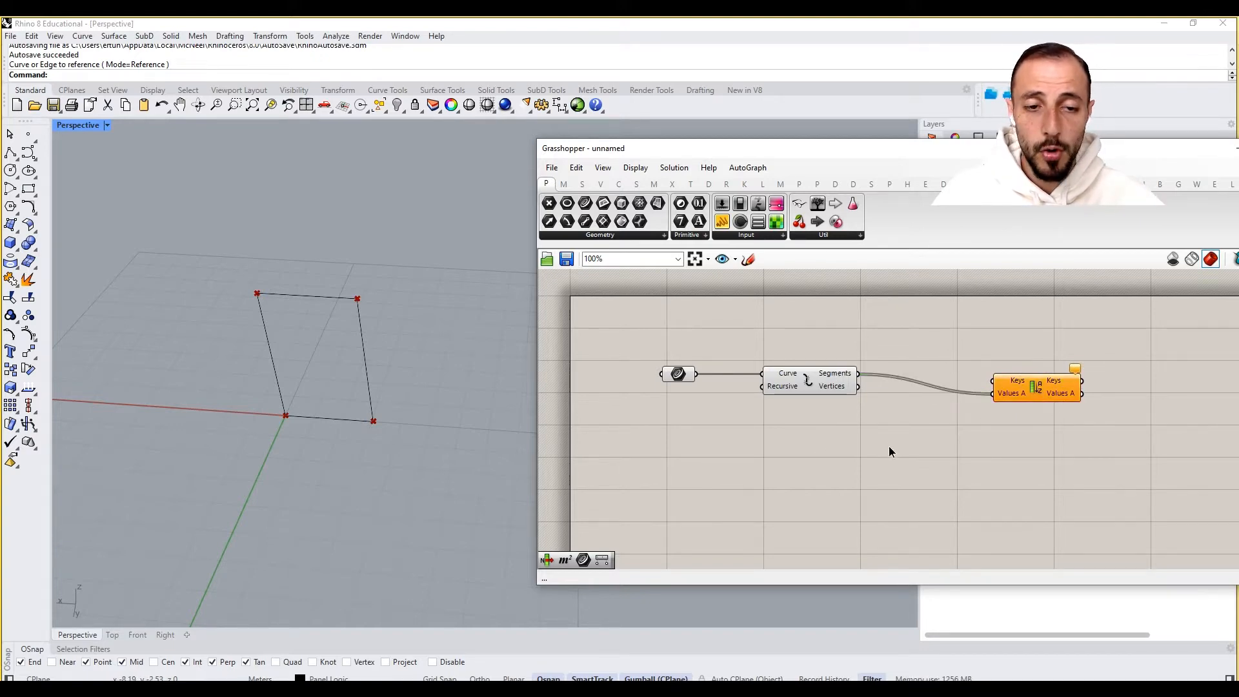
double_click(890, 447)
text(curve)
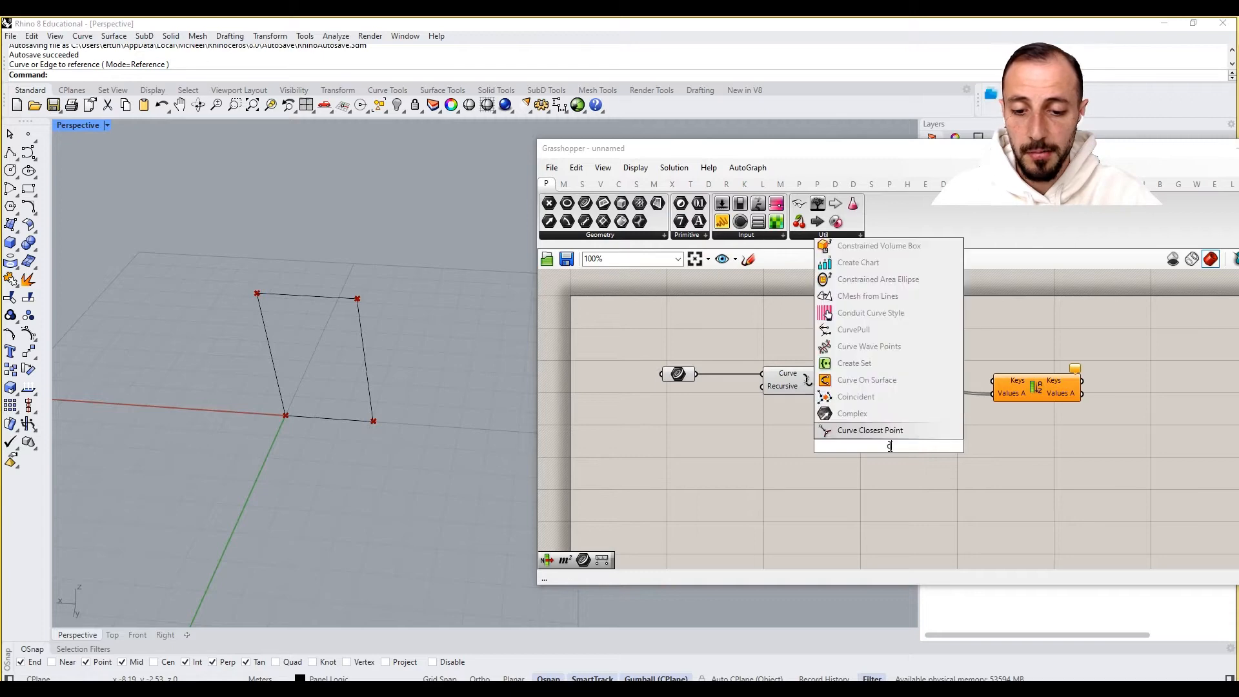
key(BackSpace)
key(BackSpace)
key(BackSpace)
key(BackSpace)
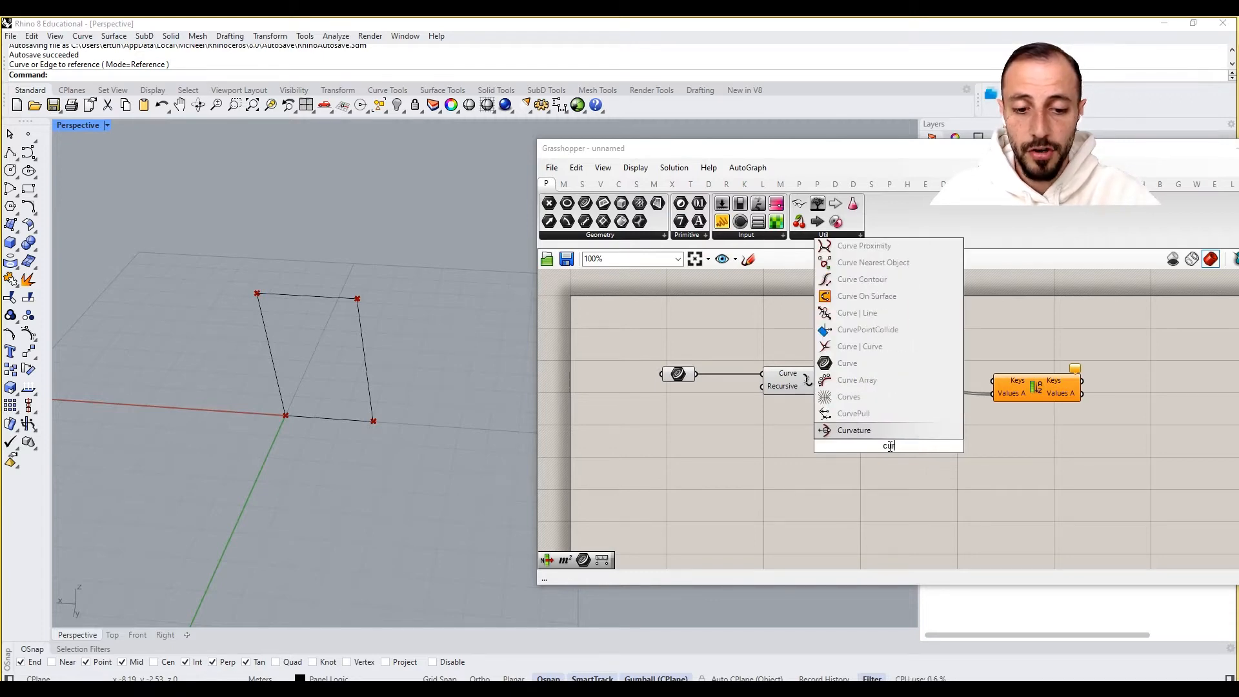
text(point on curve)
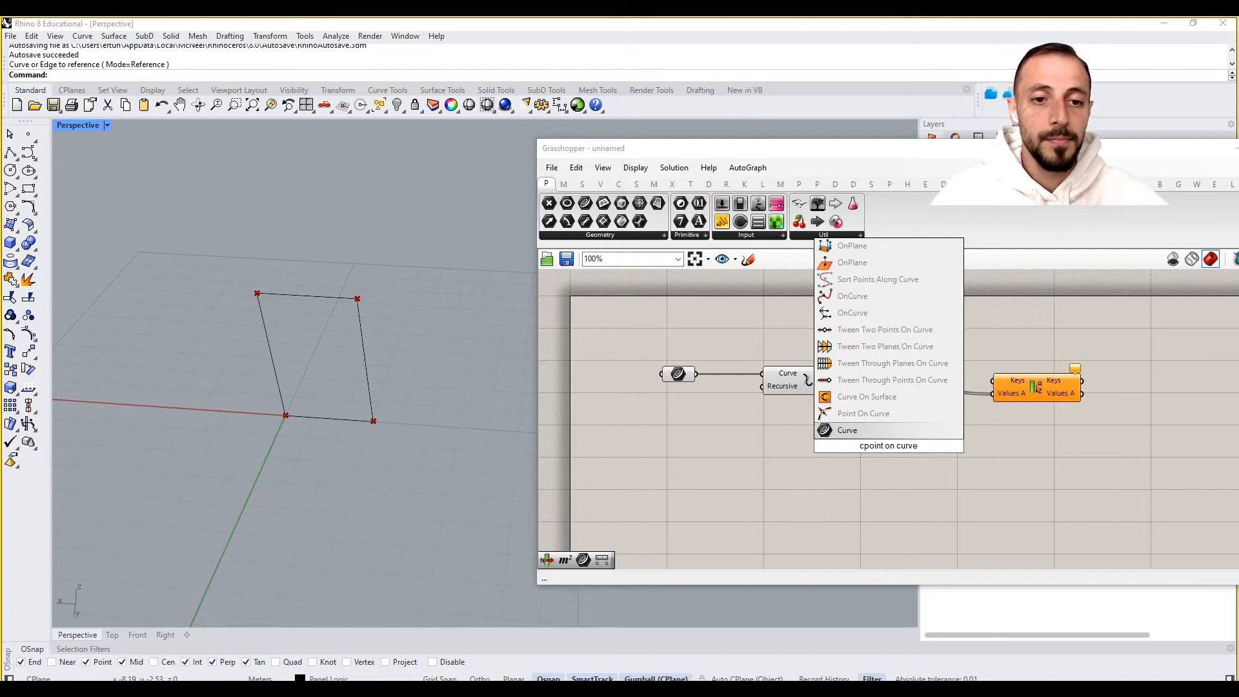
click(867, 396)
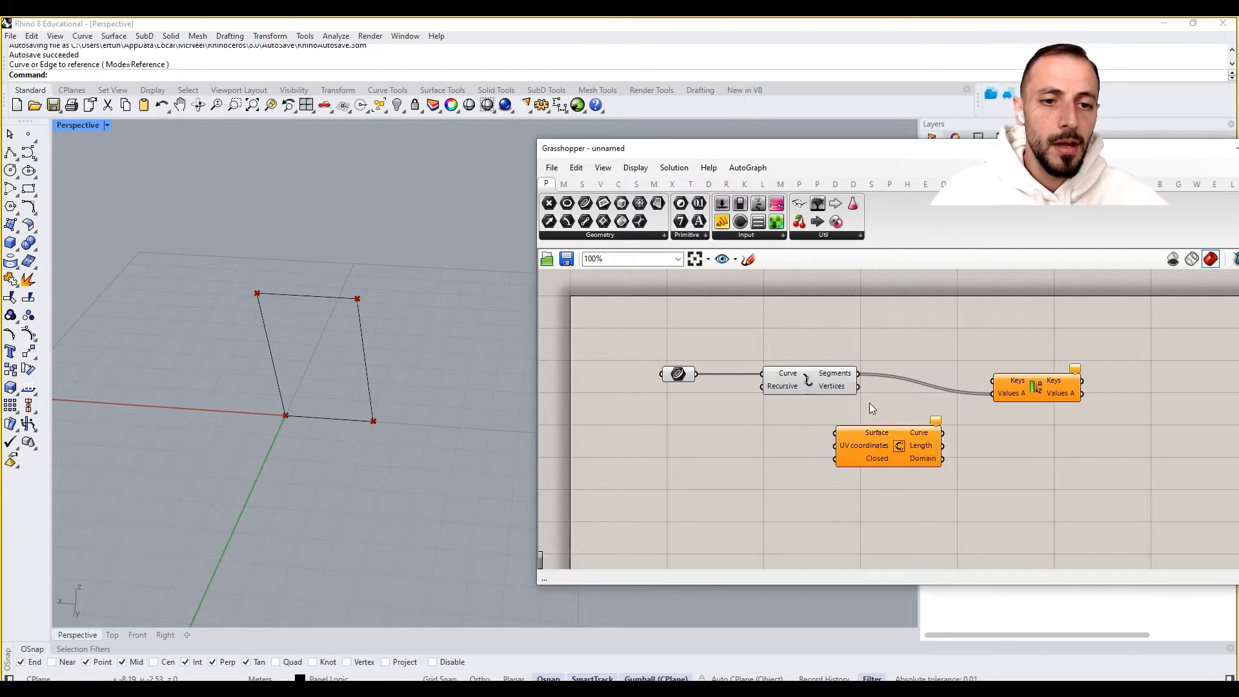
key(Delete)
- Add a Point On Curve component and connect the Explode Segments output to its curve input
double_click(901, 461)
text(point)
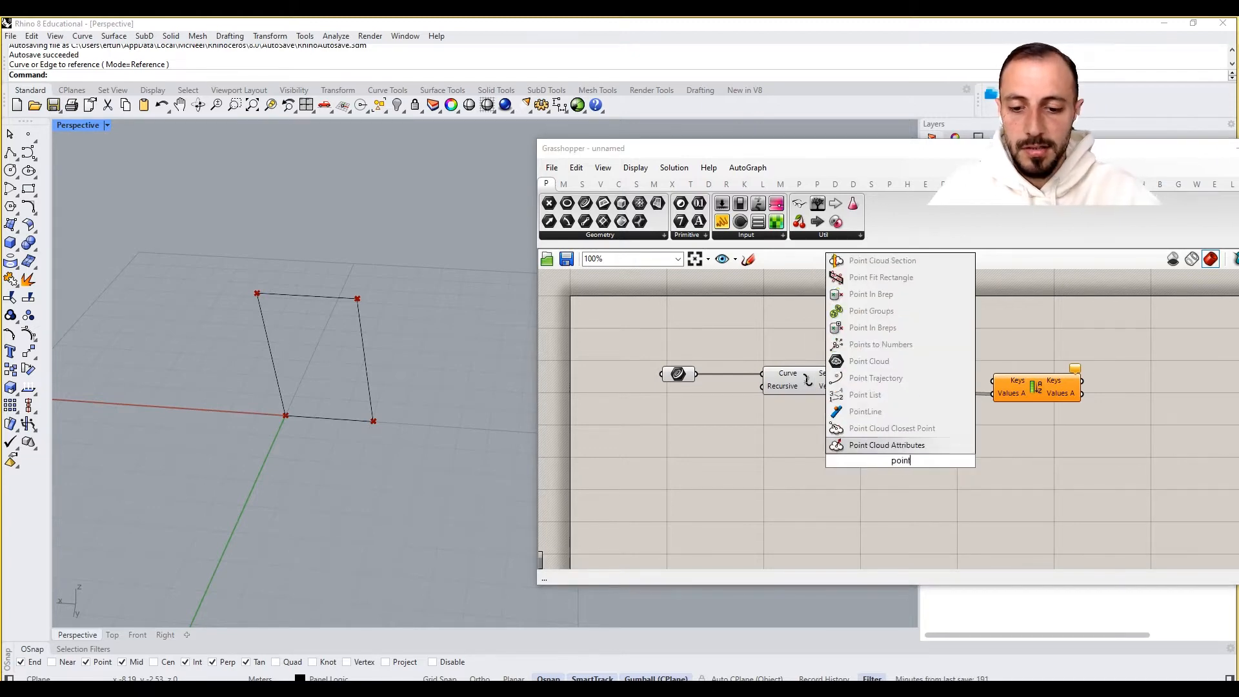
text( on curve)
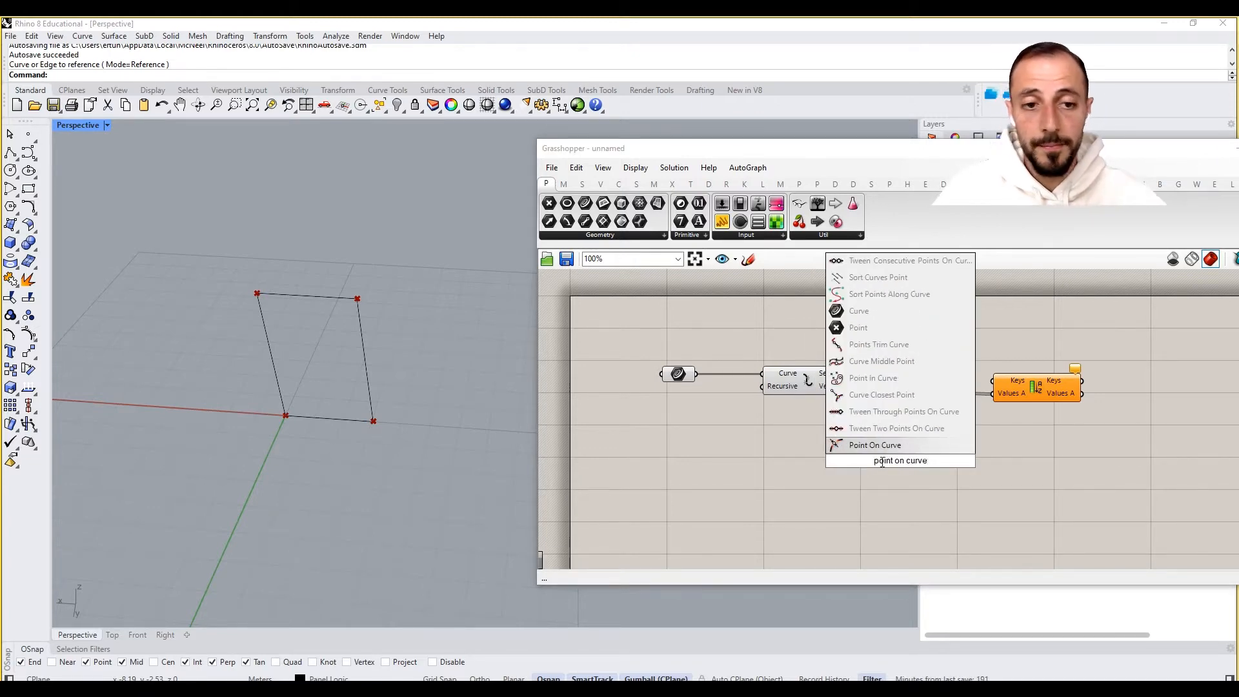
click(887, 447)
drag(859, 374, 863, 460)
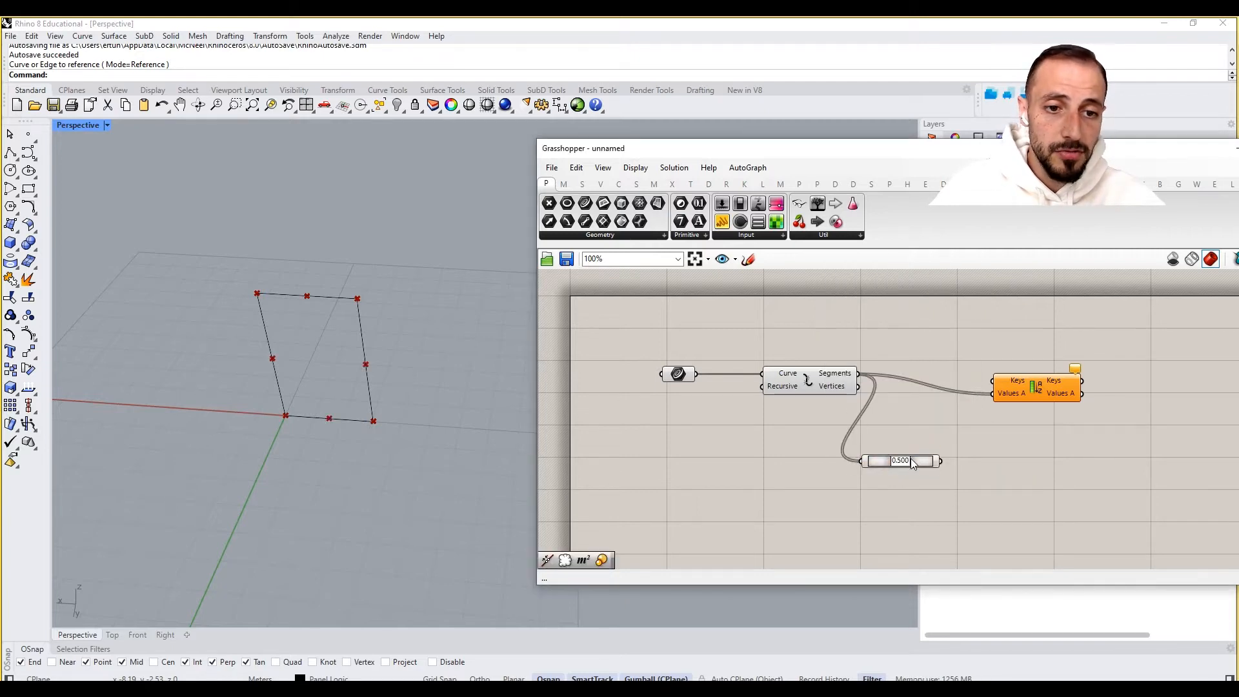
- Add a Deconstruct point component fed by the Point On Curve result, and connect its Z component to the Sort List Keys
click(601, 184)
click(735, 243)
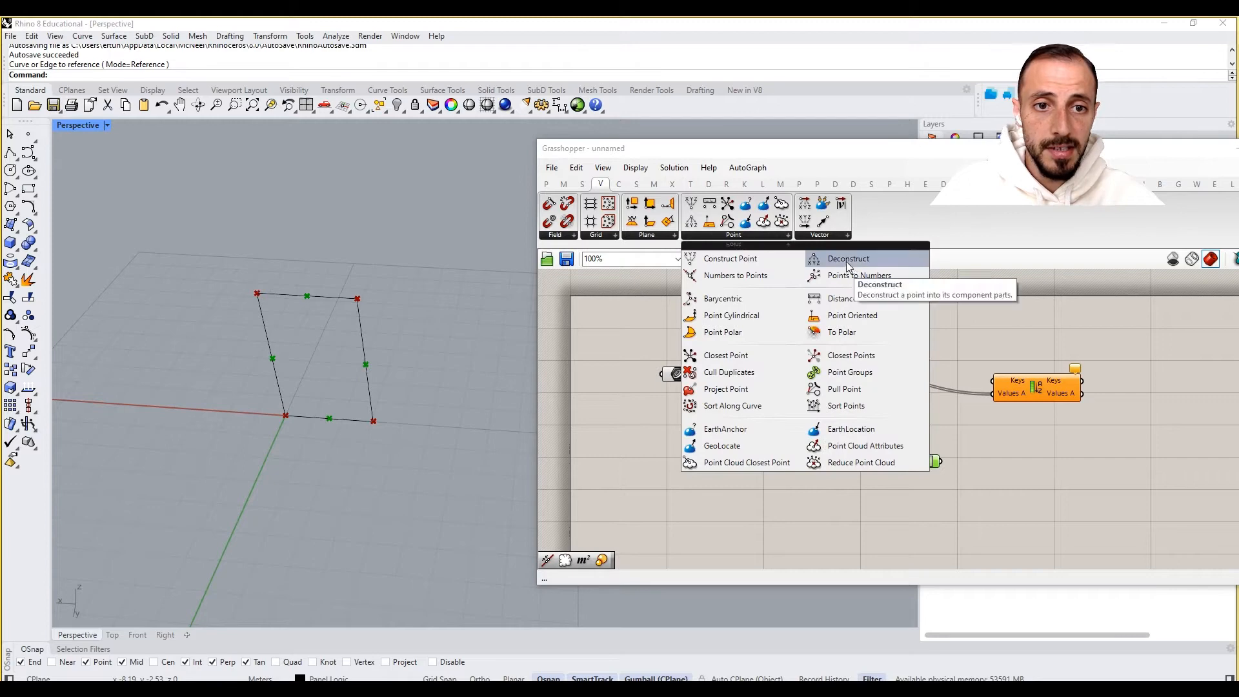
drag(829, 257, 959, 463)
right_drag(1011, 462, 841, 475)
drag(880, 406, 768, 343)
click(925, 470)
click(838, 464)
right_drag(1009, 465, 910, 488)
- Add a Curve parameter component to the canvas beside the Sort List
double_click(997, 472)
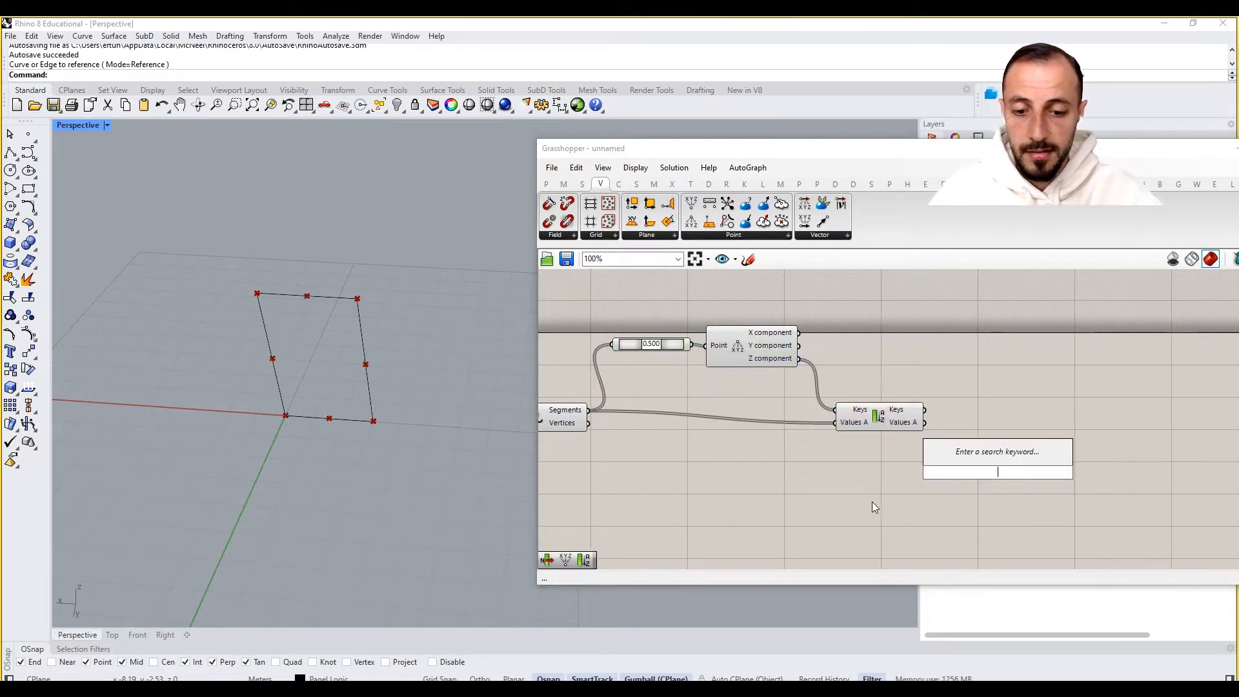
text(curve)
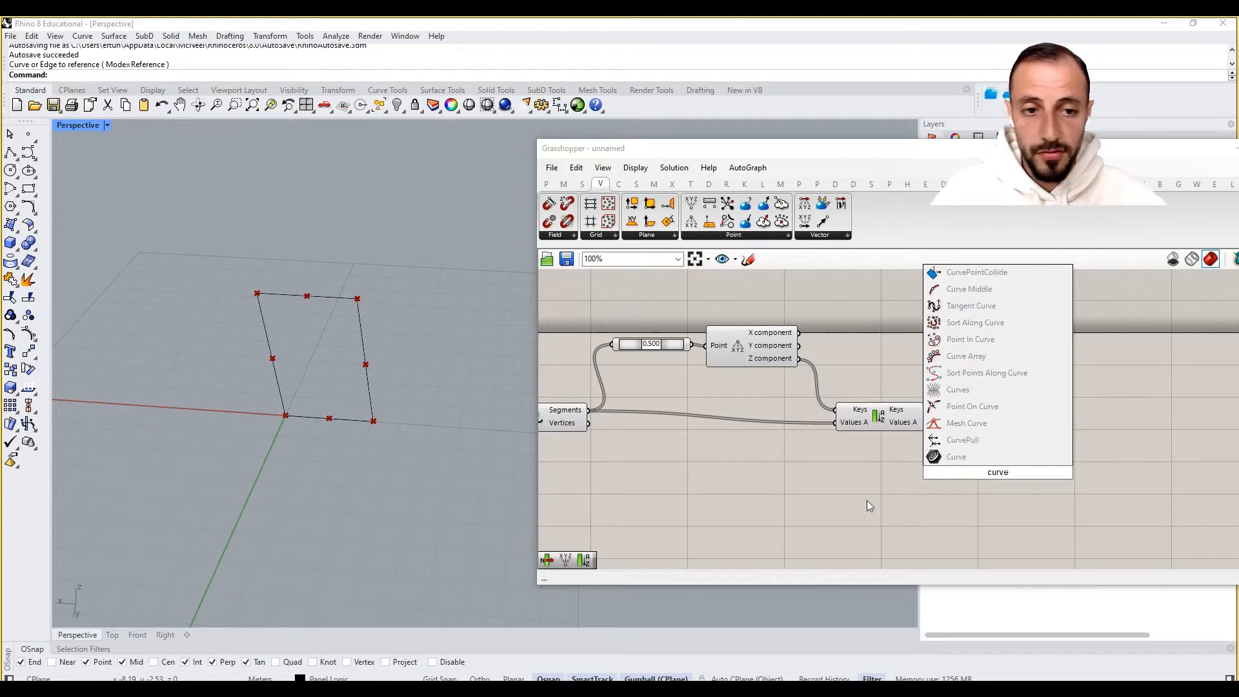
click(957, 457)
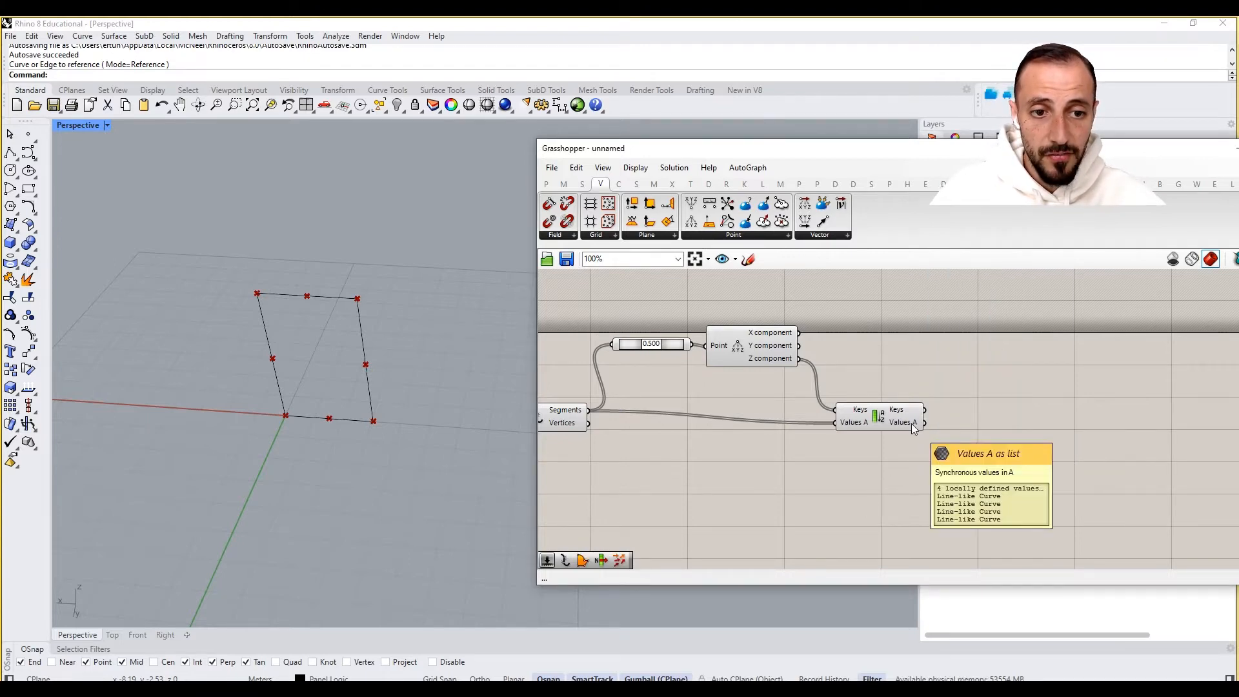
drag(998, 476, 1051, 464)
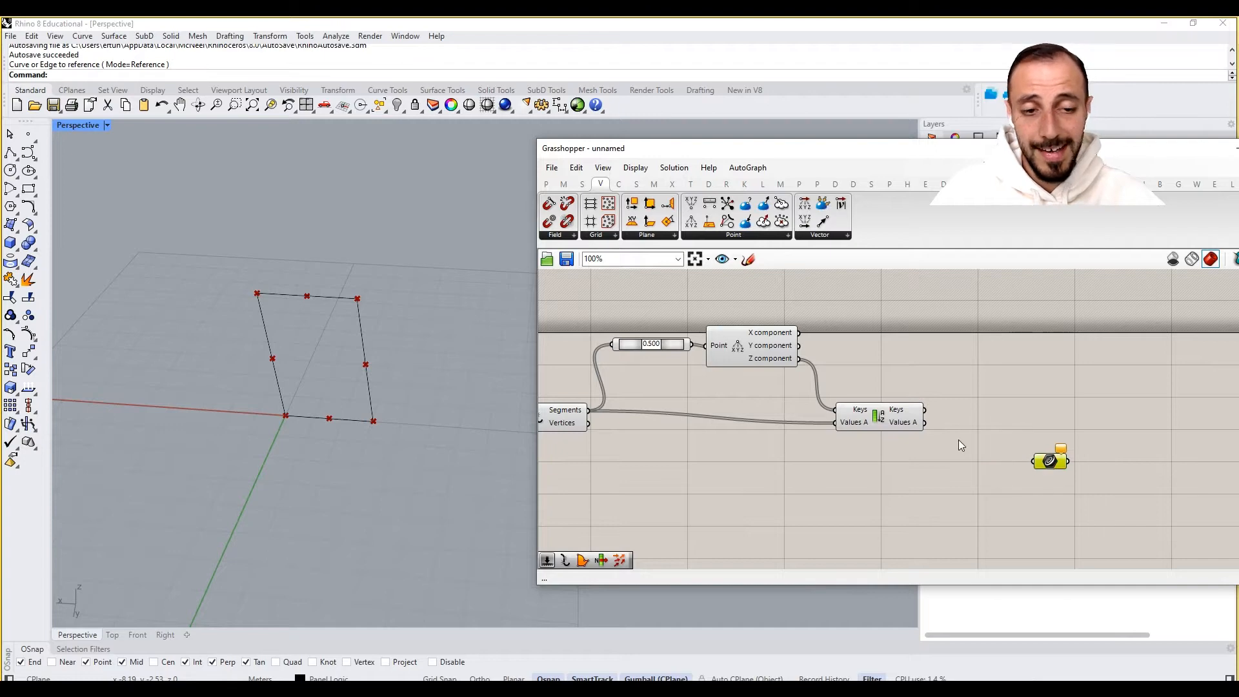
- Add a List Item component, feed it the sorted Values A, and connect its Item output to the new Curve parameter
double_click(954, 438)
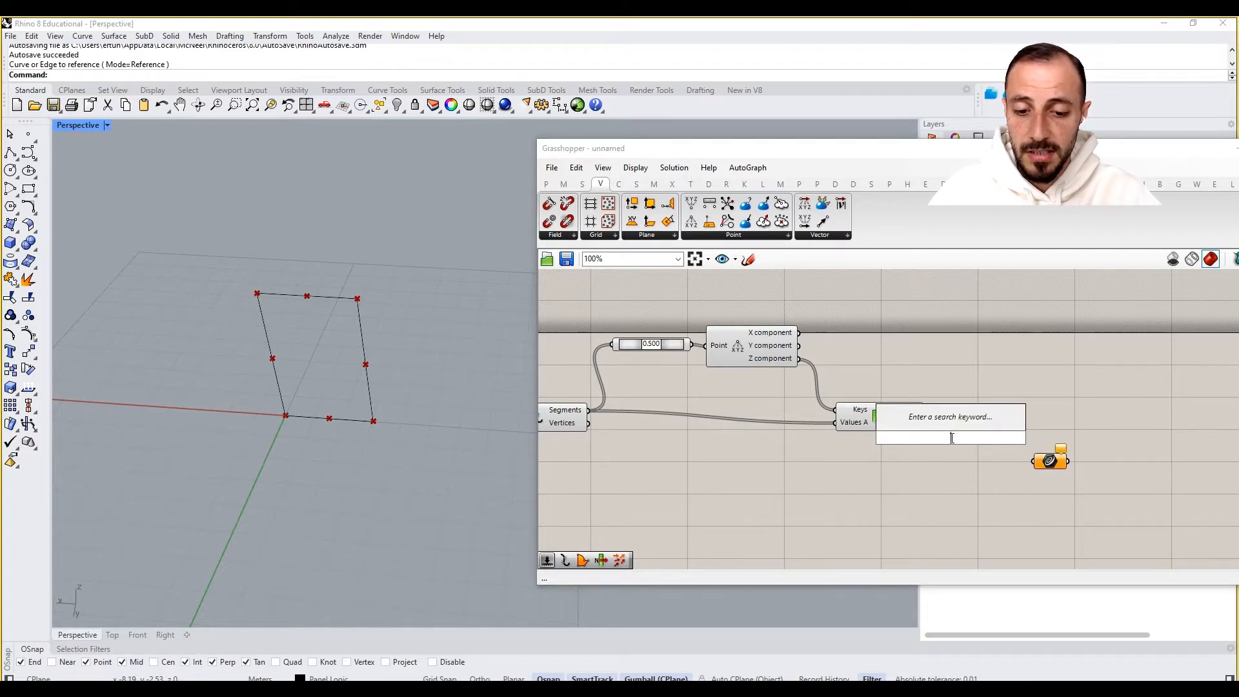
text(list ite)
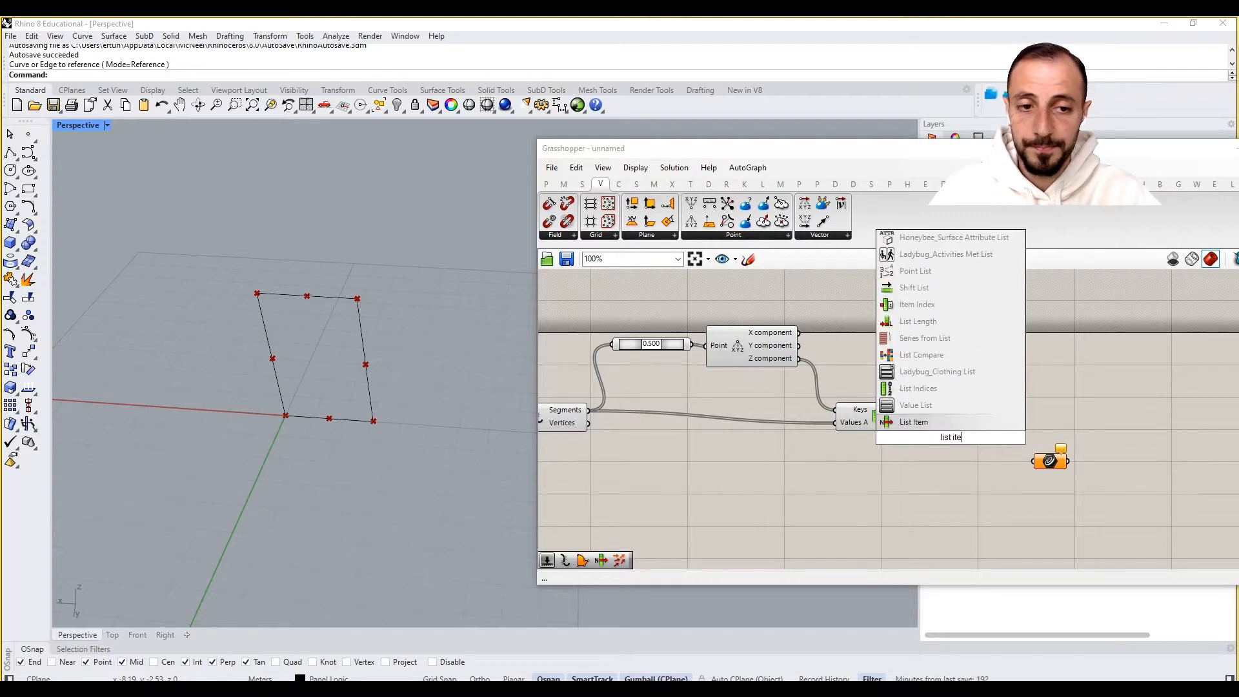
key(Return)
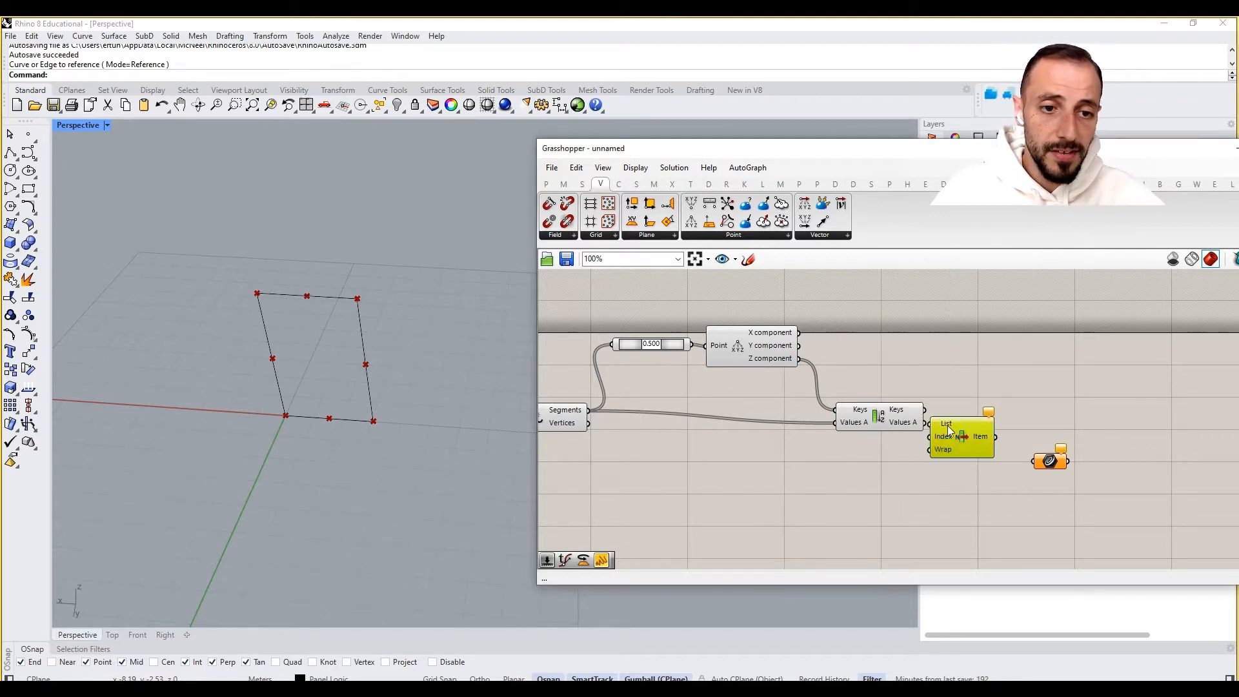
drag(930, 426, 1064, 435)
click(1066, 436)
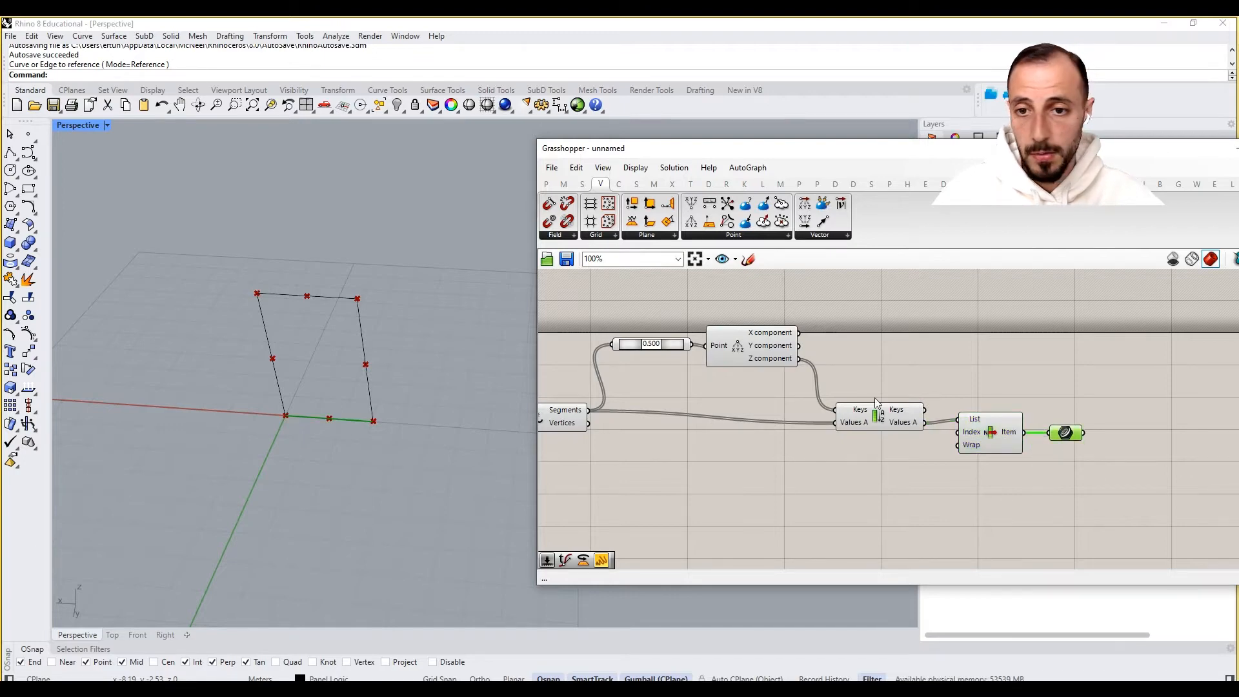
right_drag(1015, 369, 1035, 370)
drag(1123, 388, 1027, 460)
drag(1016, 443, 1041, 442)
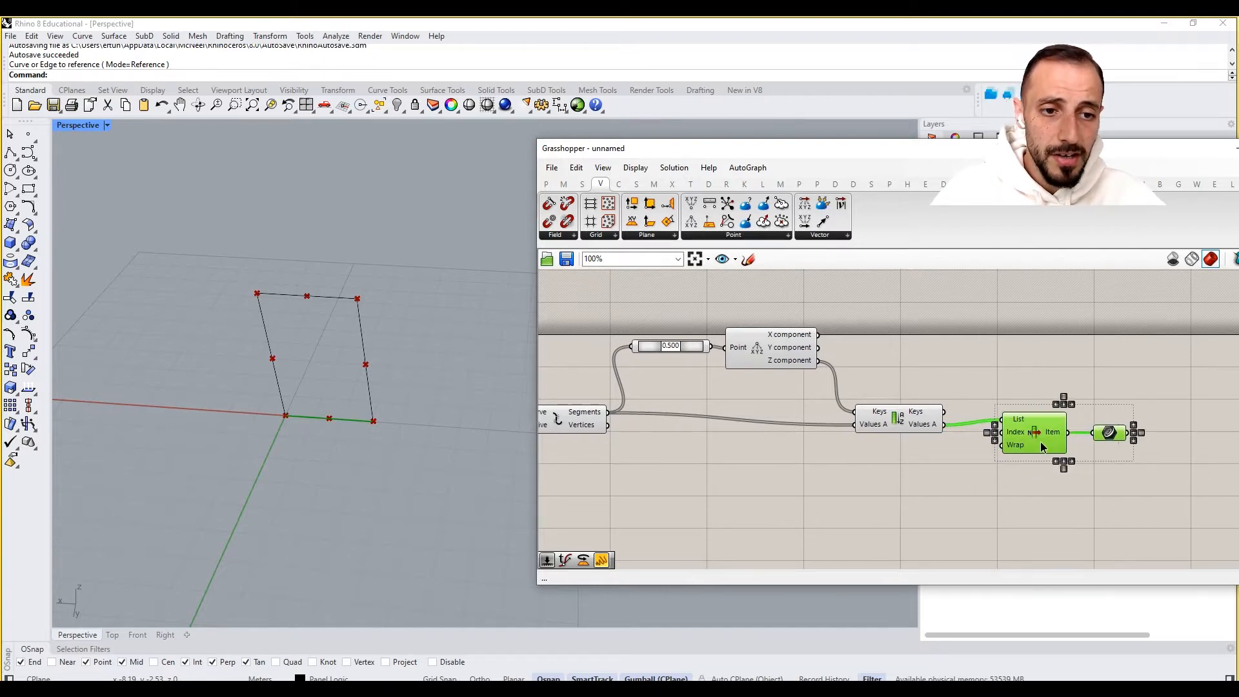
- Select all components of the definition and group them together
click(1007, 400)
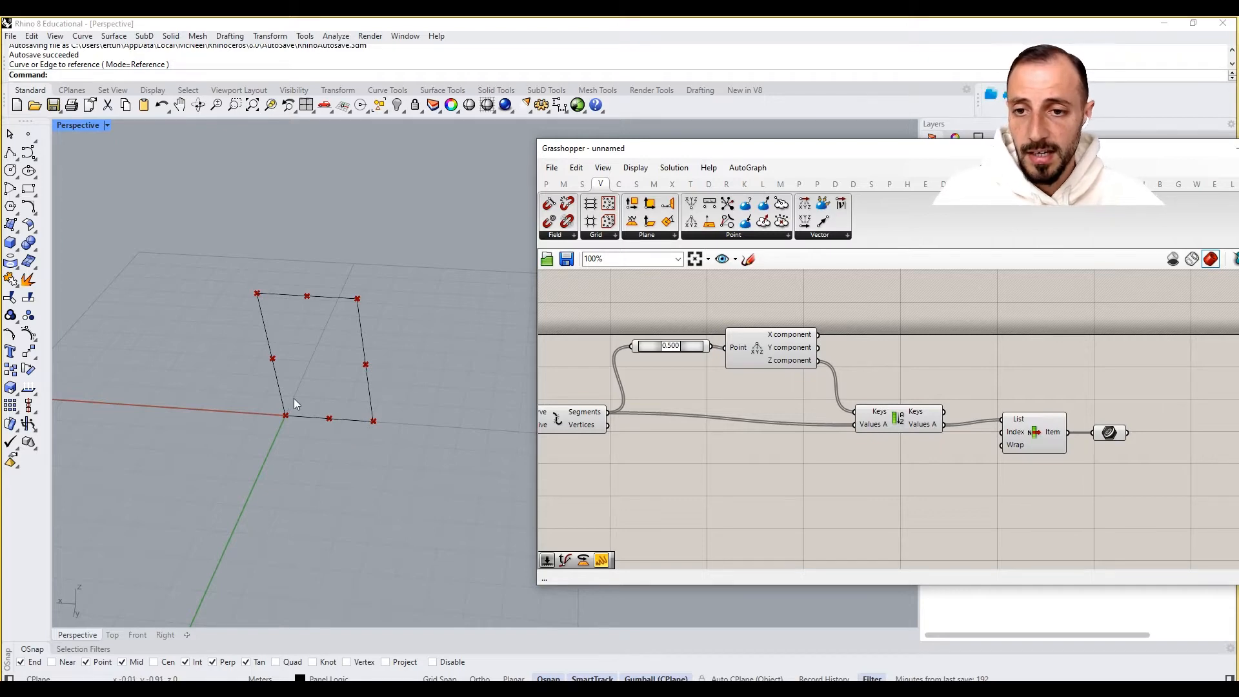
right_drag(706, 442, 765, 443)
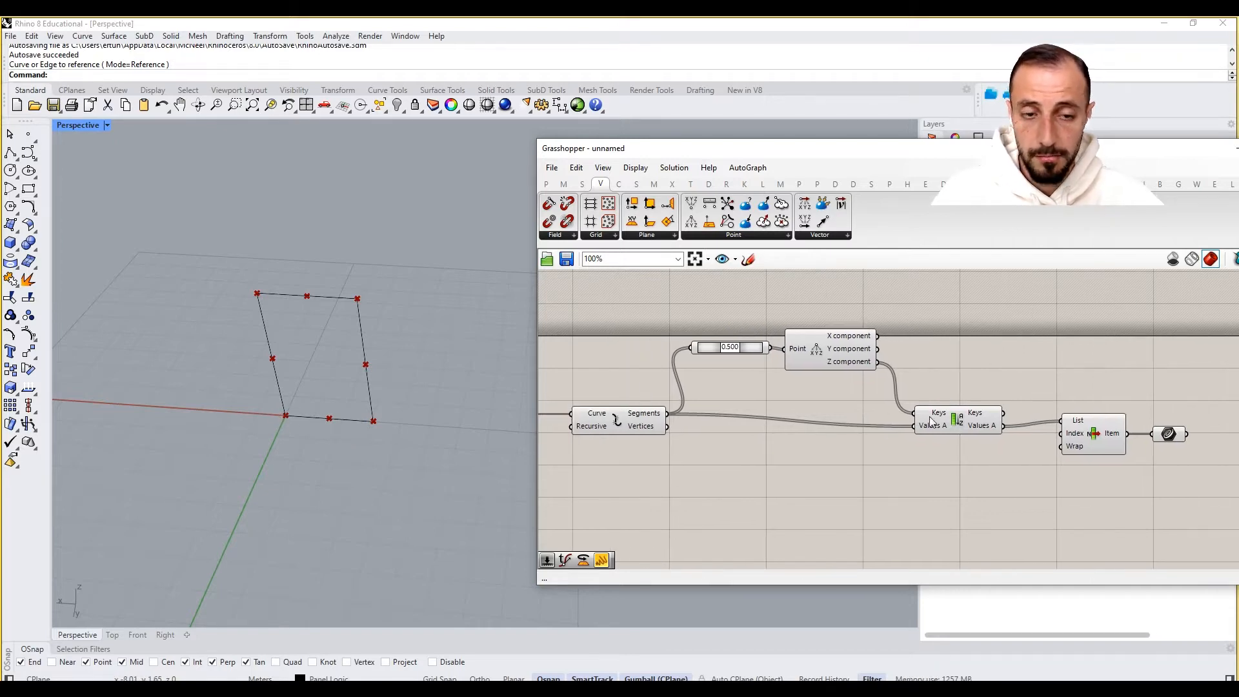
right_drag(922, 407, 976, 401)
scroll(970, 399, down, 2)
scroll(730, 386, up, 1)
right_drag(715, 369, 670, 363)
scroll(668, 363, down, 1)
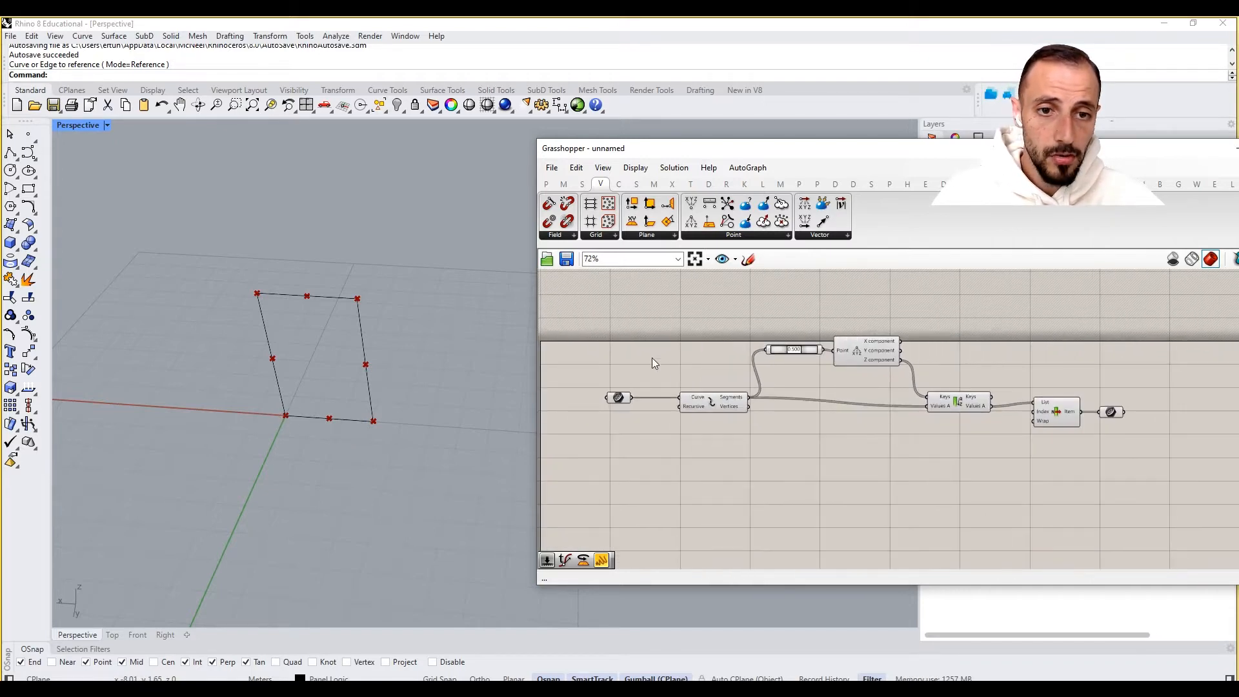
drag(579, 325, 1116, 485)
right_click(1117, 484)
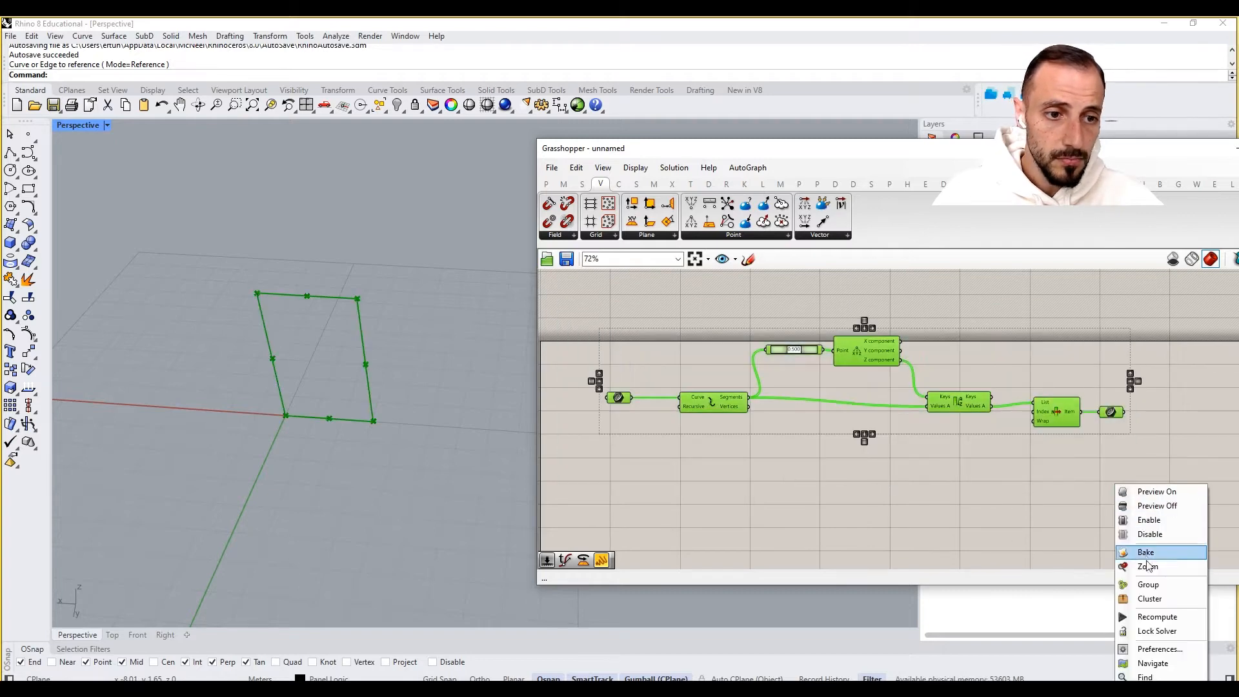
click(1148, 585)
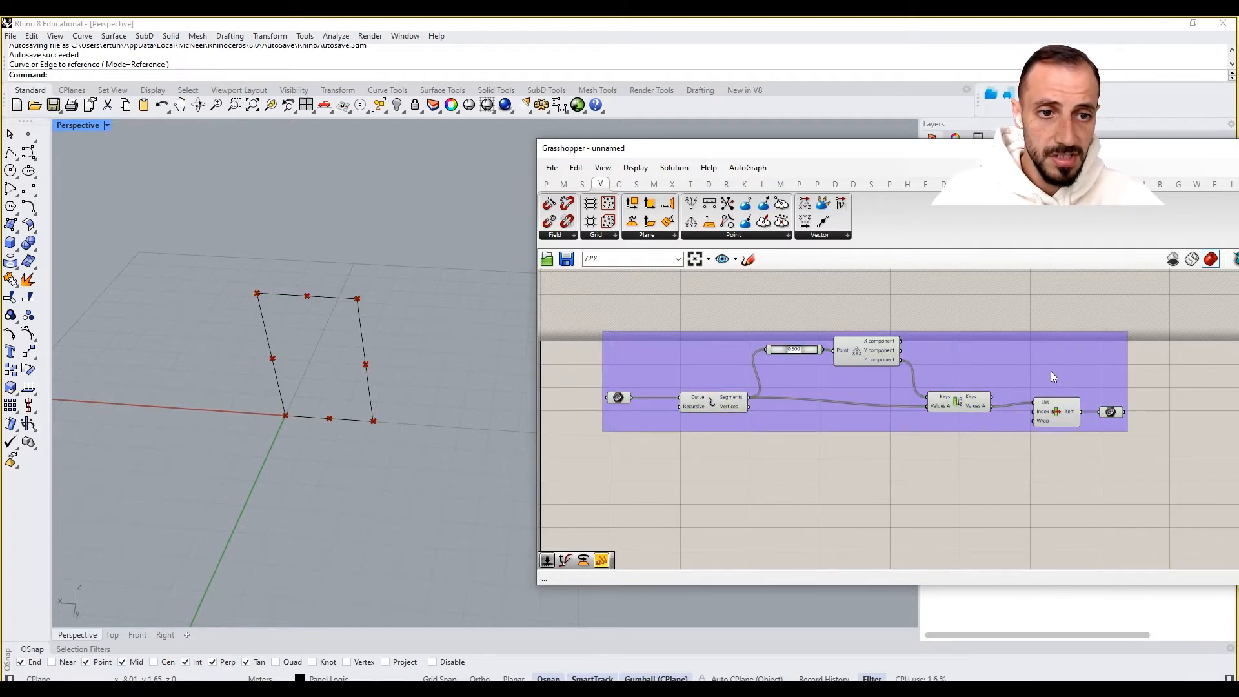
- Turn off the preview of all the grouped components
drag(1051, 370, 978, 366)
click(1035, 407)
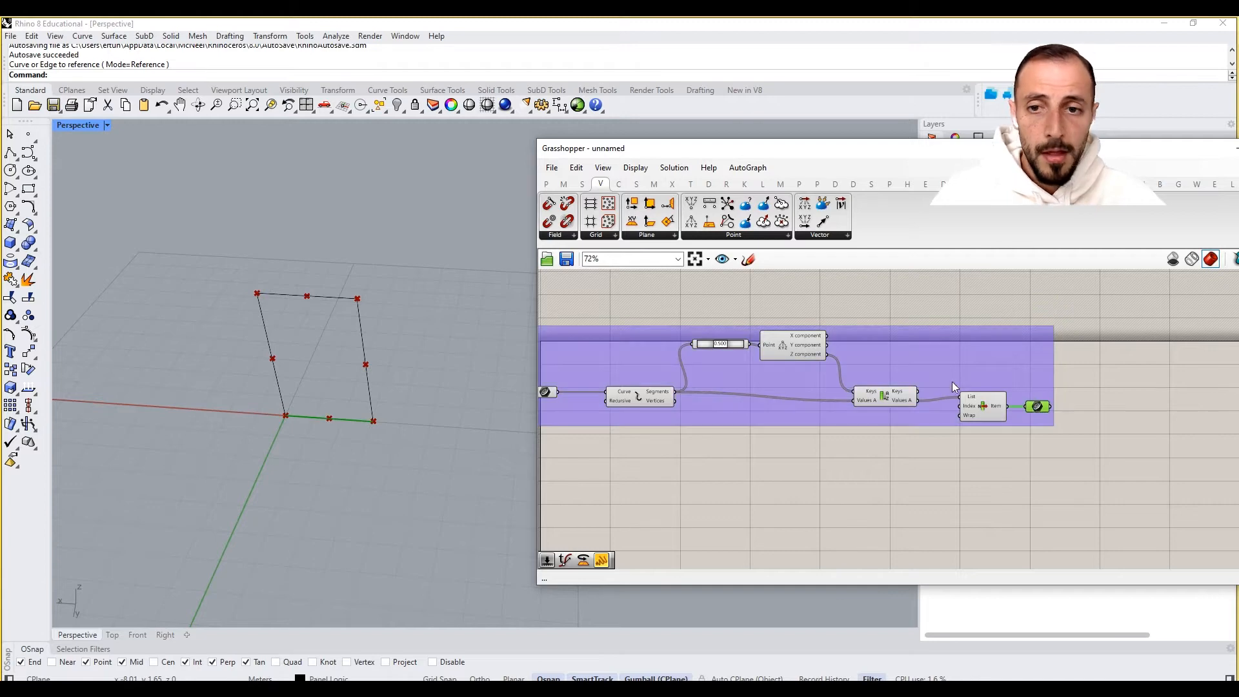
drag(1028, 289, 602, 489)
right_click(623, 485)
click(665, 493)
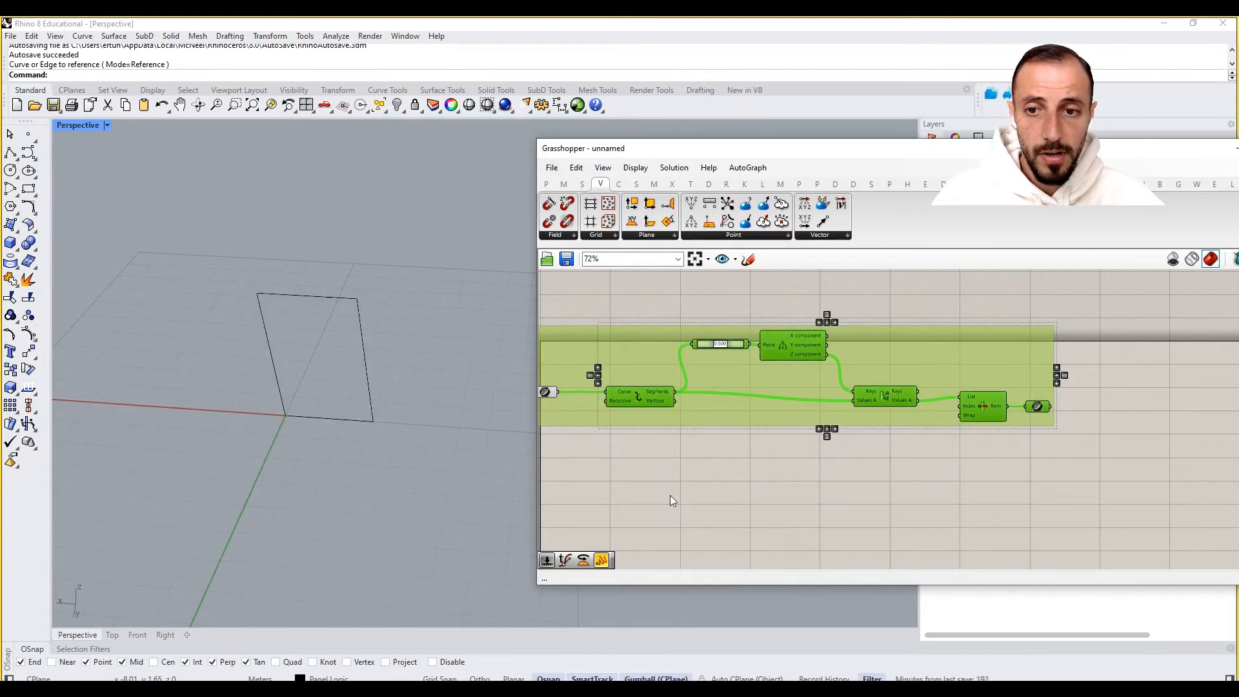
click(670, 494)
- Select the Curve parameter to highlight the picked segment in the Perspective viewport
right_drag(1129, 493, 1097, 493)
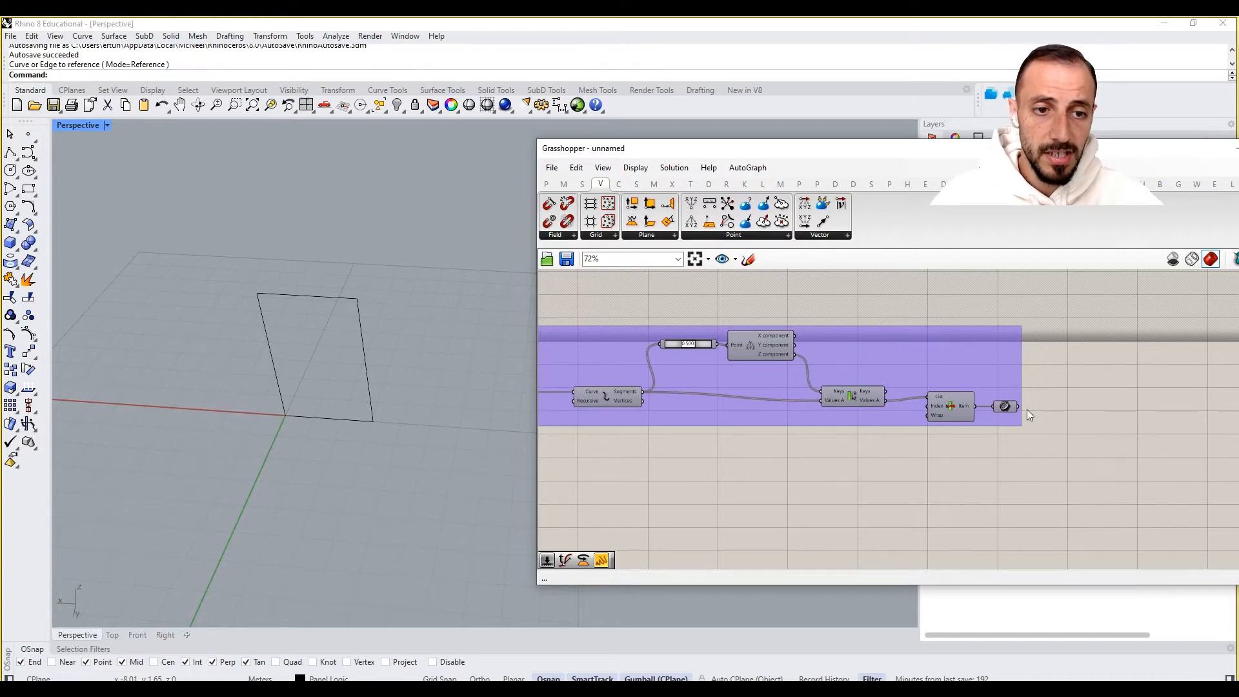
right_click(1046, 390)
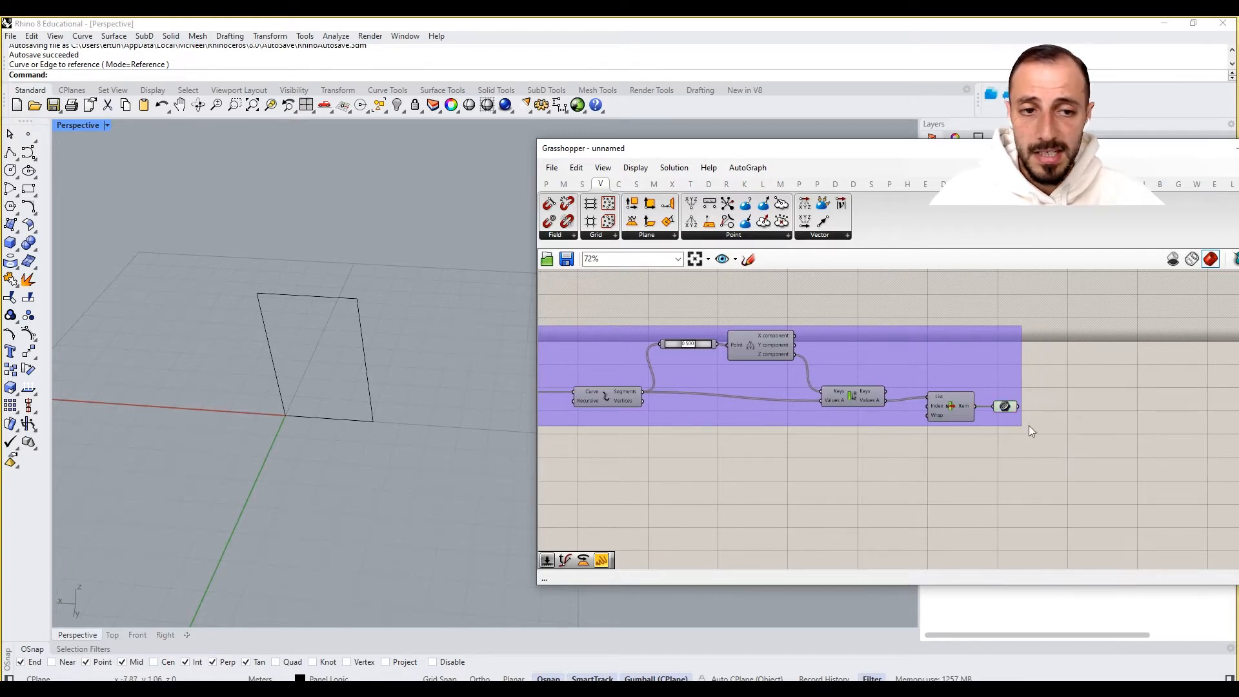
click(1002, 401)
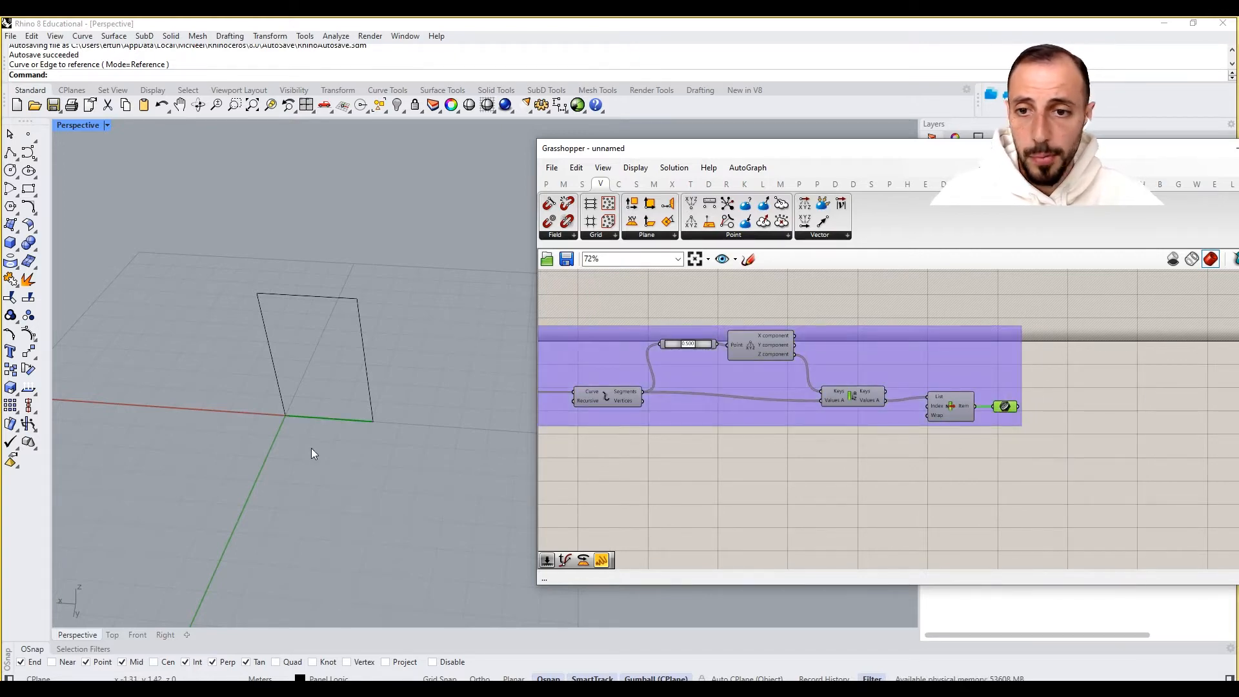
scroll(314, 416, up, 2)
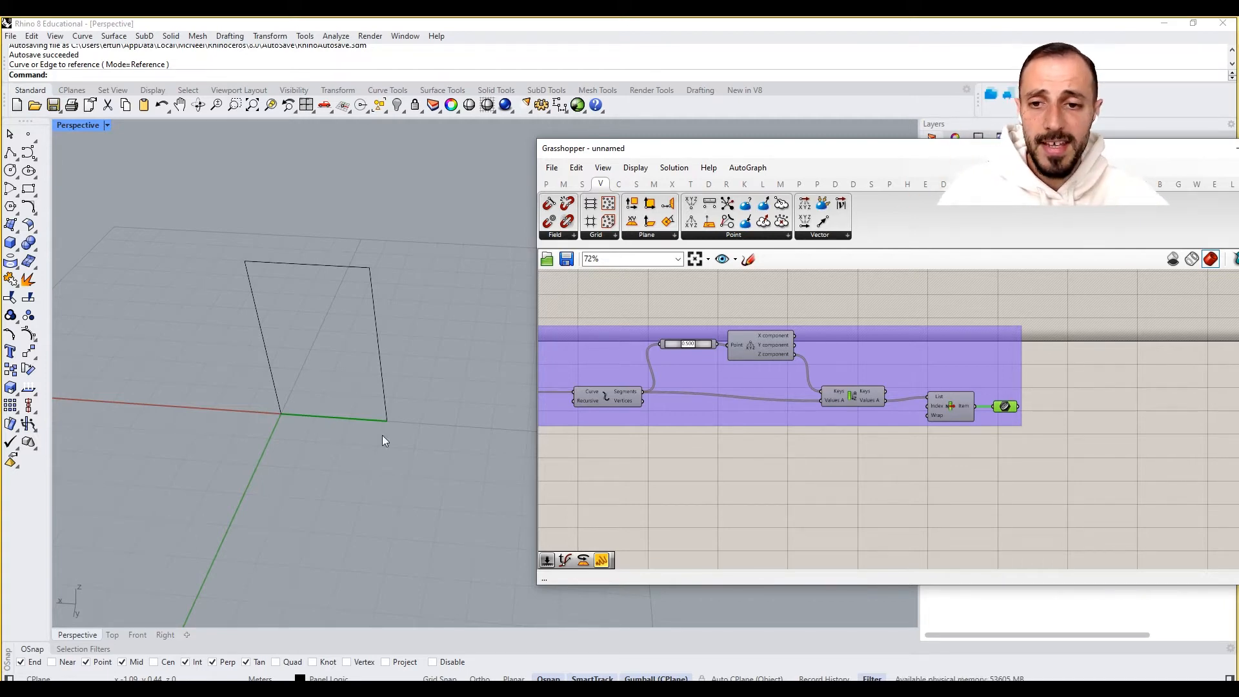
- Add a Shatter component below the group
right_drag(993, 474, 875, 488)
double_click(953, 447)
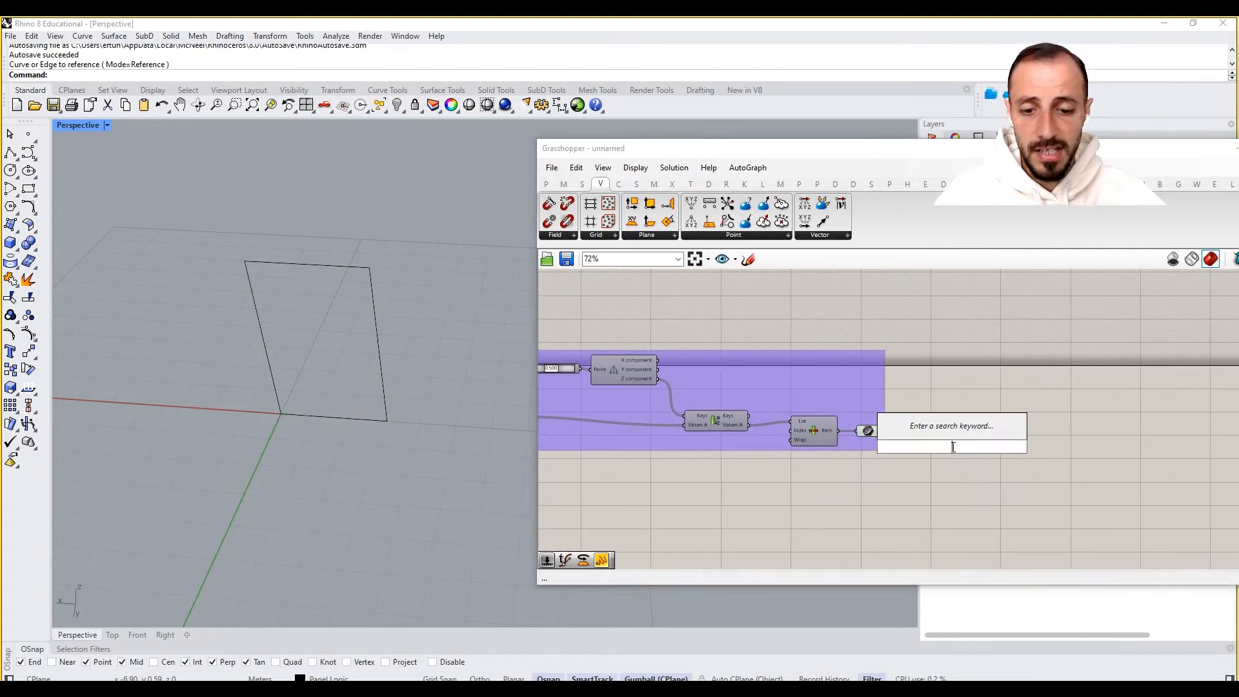
text(shatter)
click(943, 429)
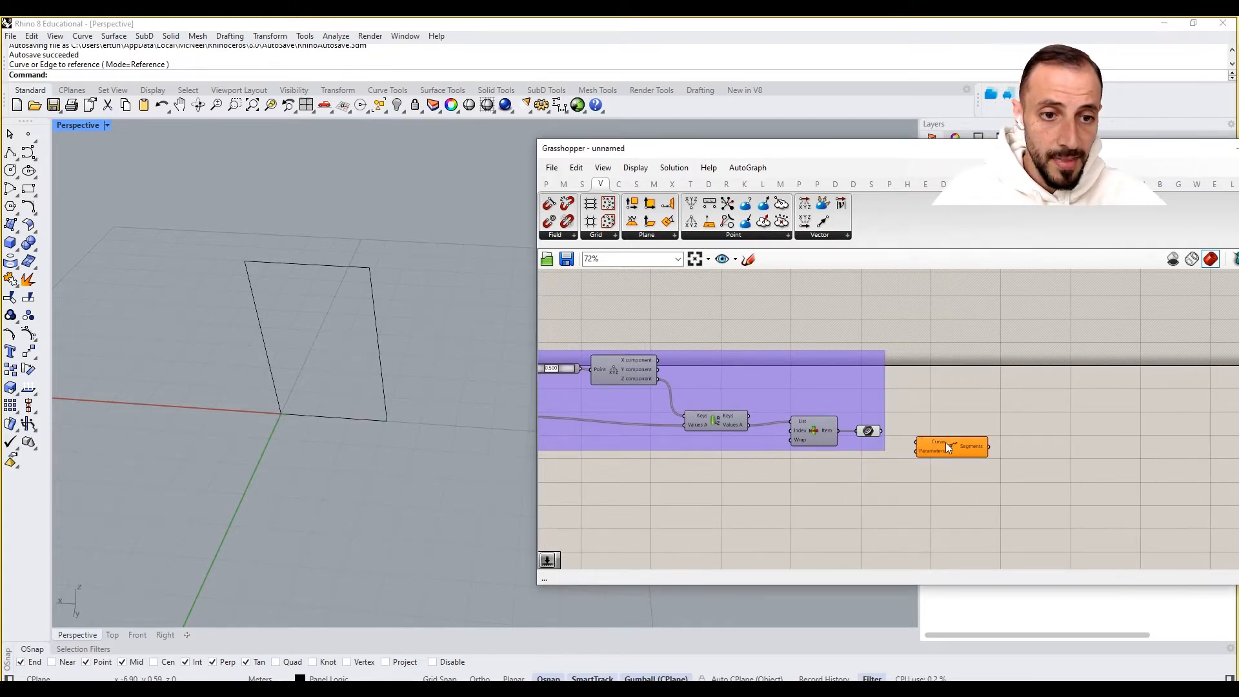
drag(947, 444, 967, 498)
- Add an Evaluate Curve component and connect the Curve parameter to its Curve input
double_click(962, 450)
text(evalua)
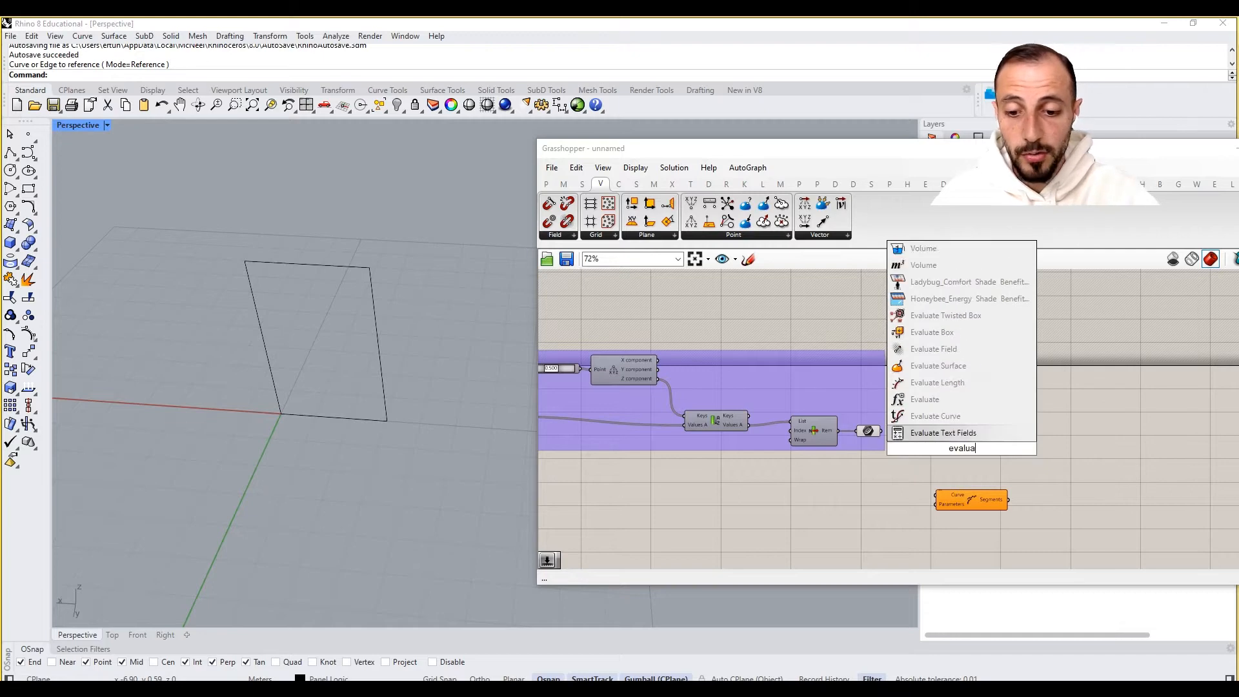
text(te curve)
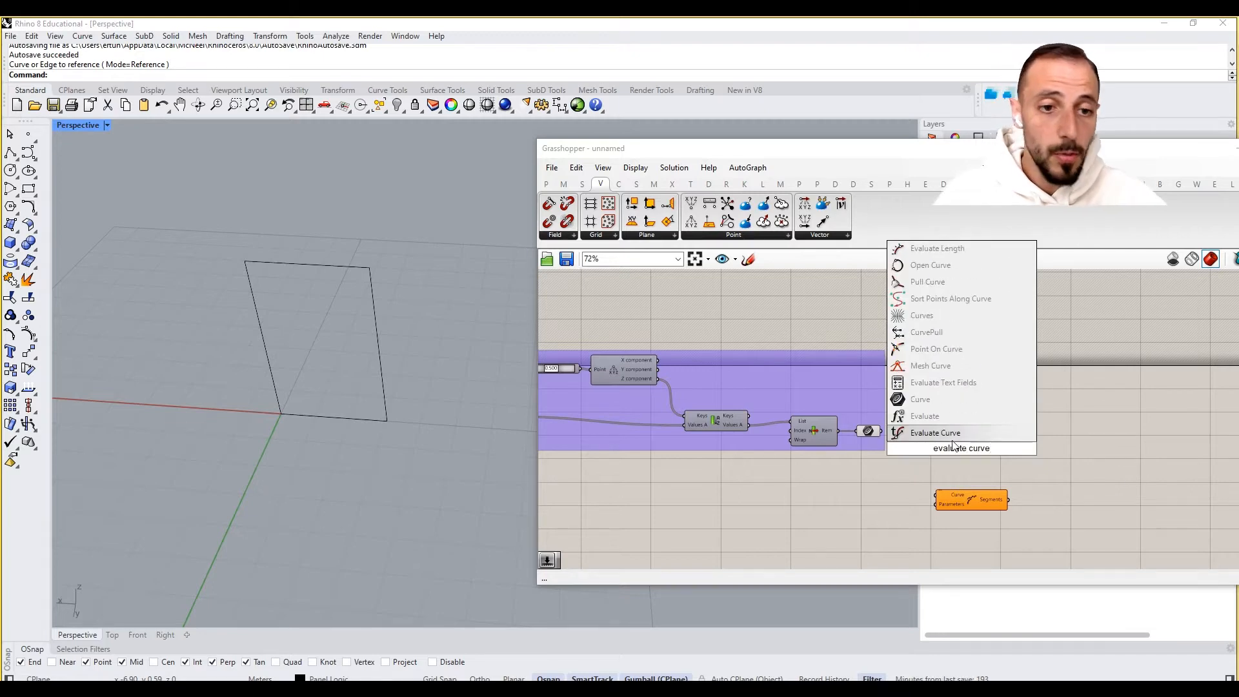
click(953, 437)
drag(954, 441, 976, 419)
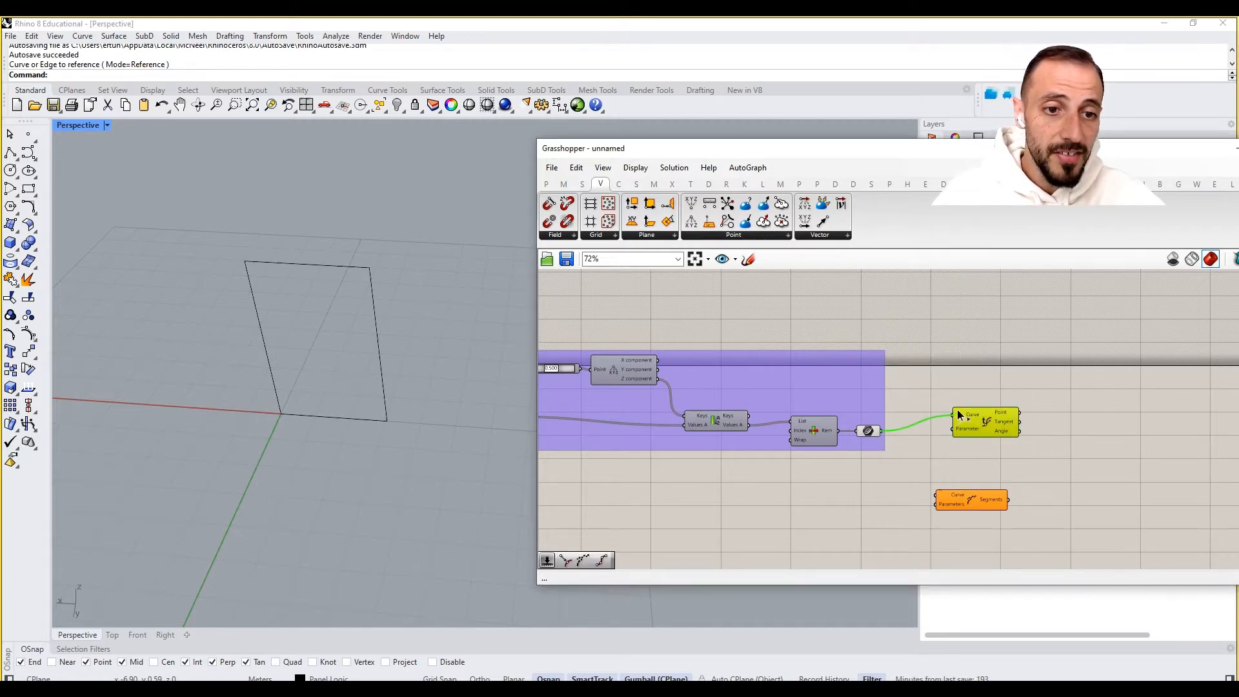
right_drag(958, 413, 881, 409)
drag(884, 493, 922, 481)
click(880, 452)
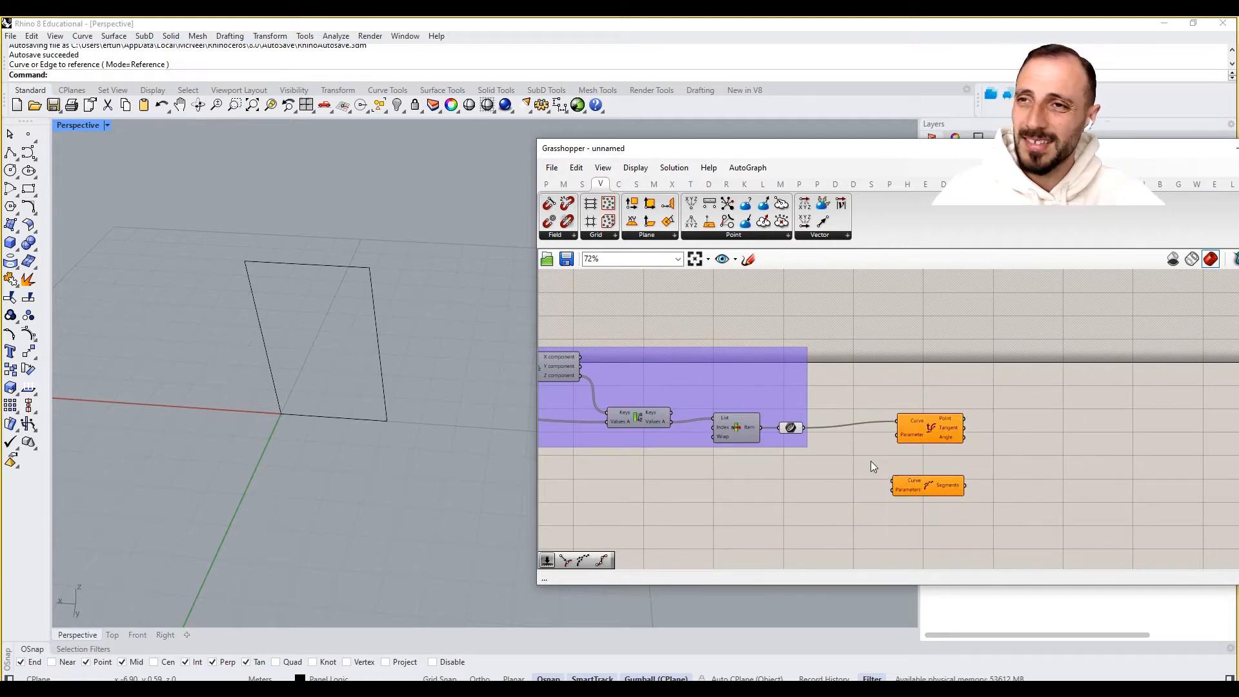
- Add a number slider set to 1.0000 for Evaluate Curve's Parameter input and reparameterize its Curve input
scroll(900, 447, up, 2)
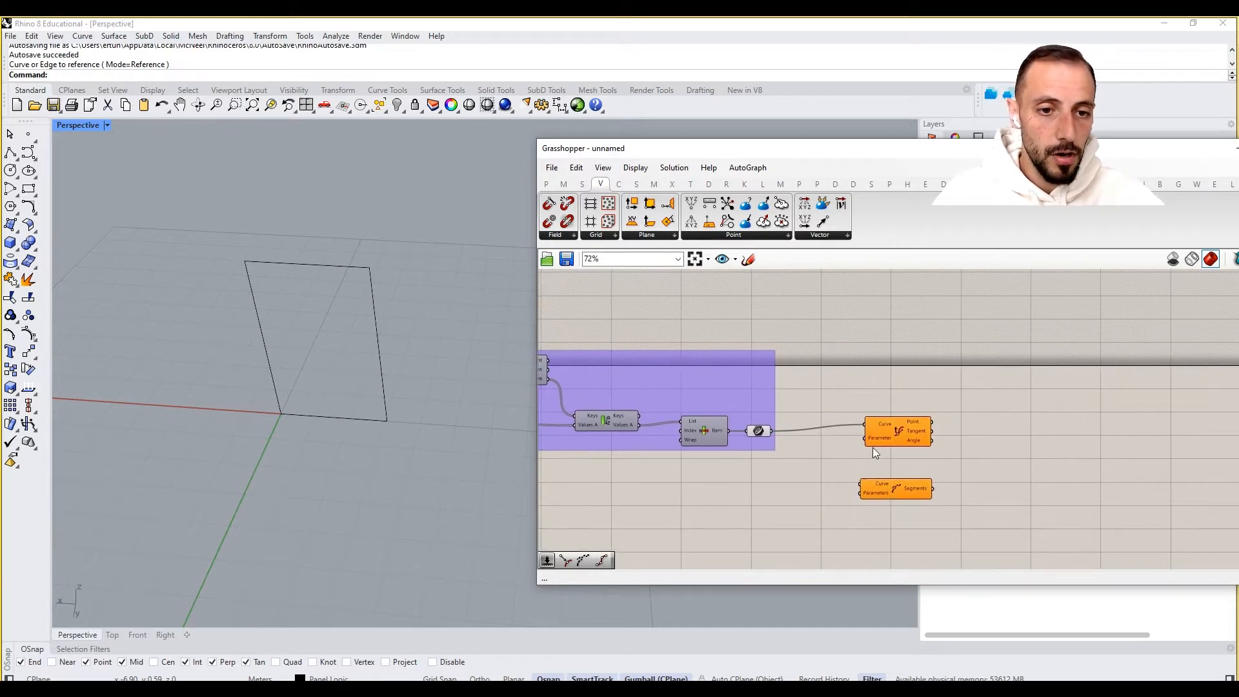
double_click(801, 460)
text(1.0000)
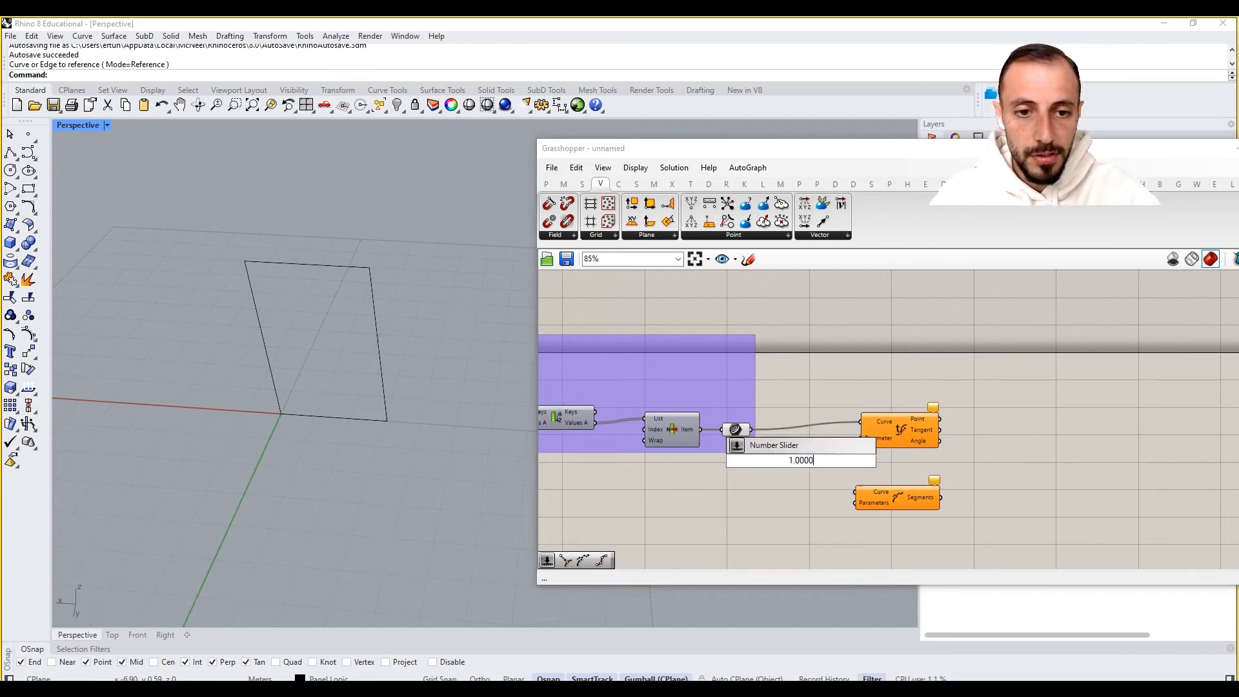
key(Return)
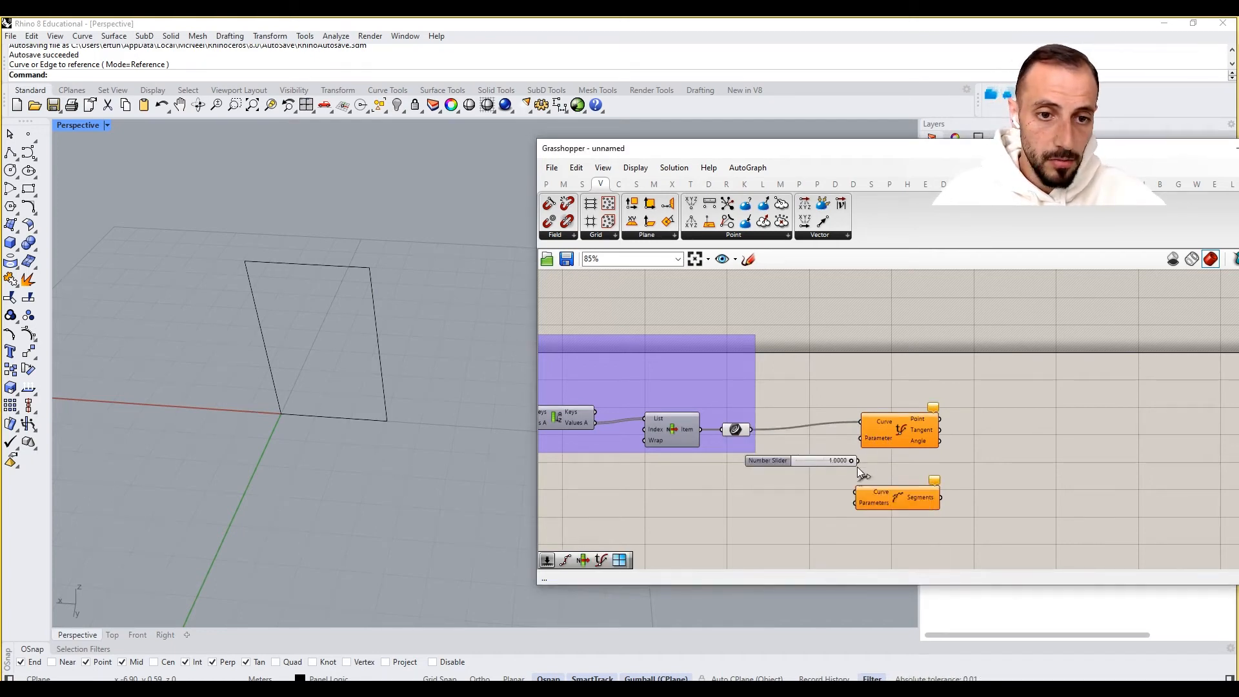
drag(858, 461, 865, 444)
click(881, 439)
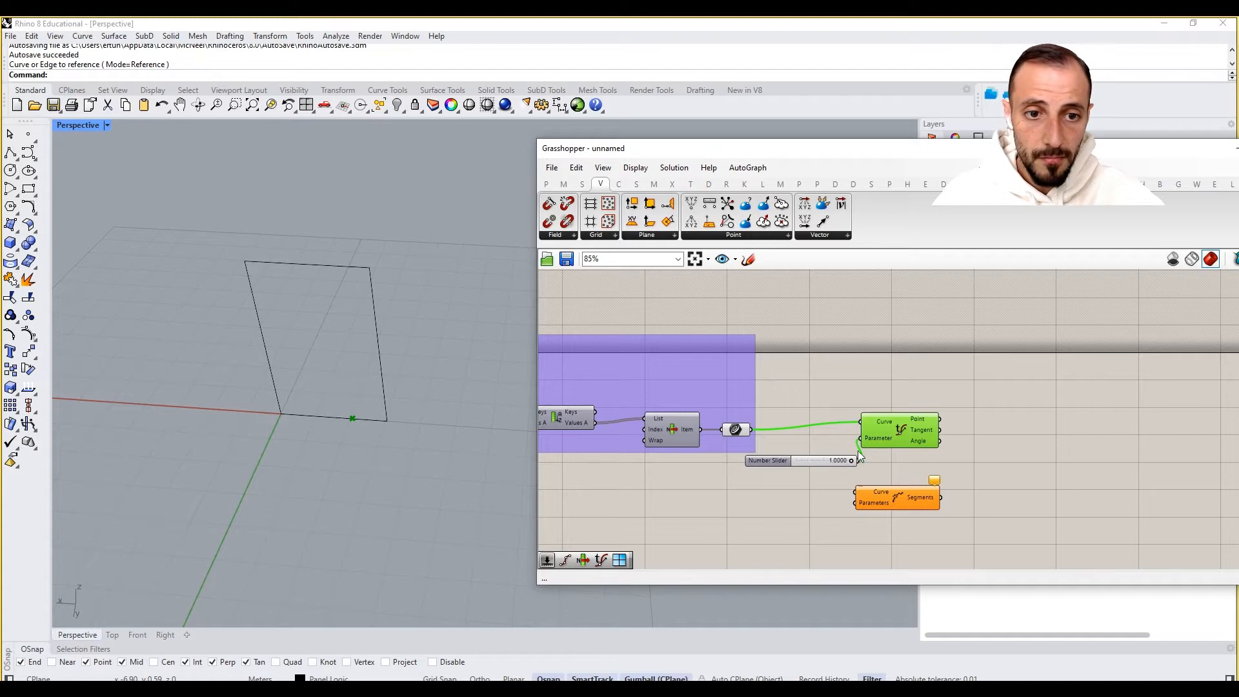
right_click(880, 425)
click(915, 560)
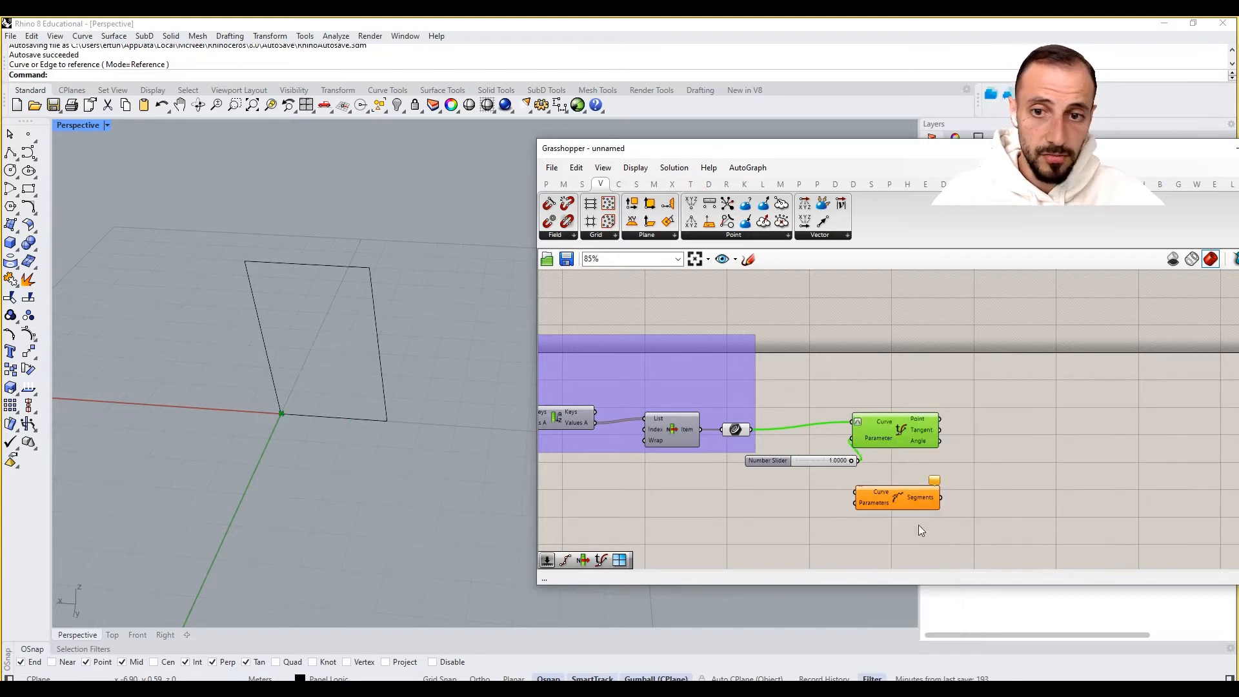
- Set Evaluate Curve's parameter slider to 0.5176 to move the evaluated point along the picked segment
drag(906, 435, 948, 435)
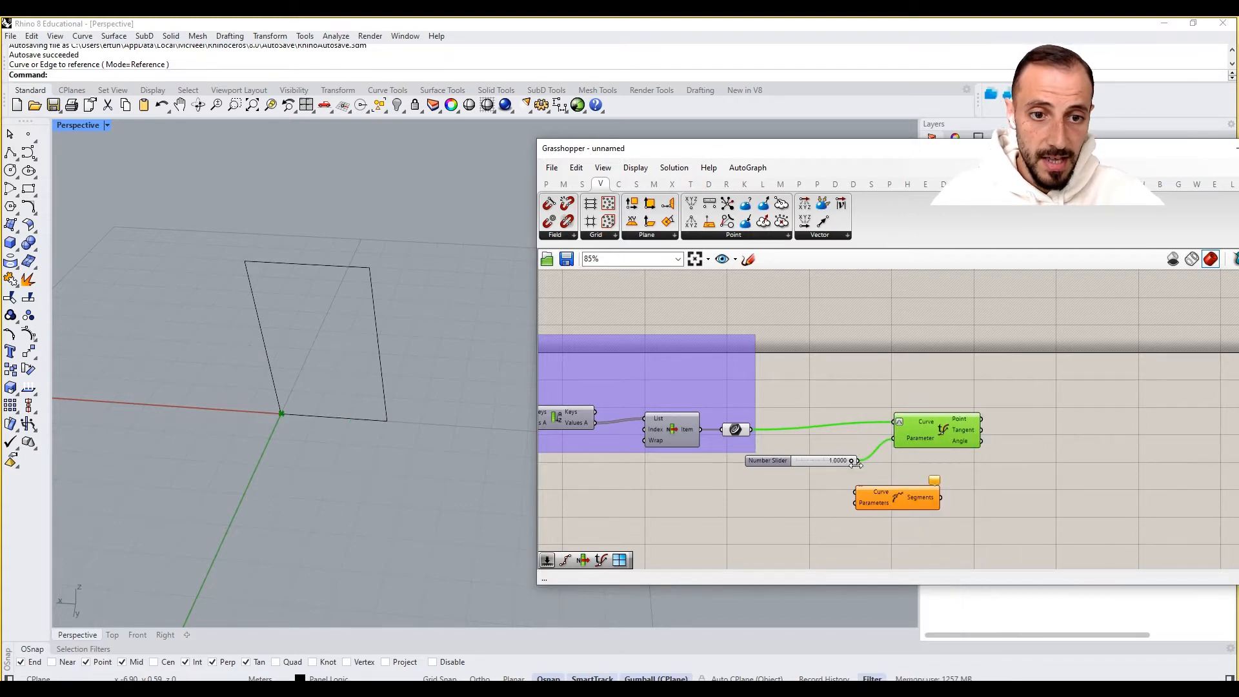
drag(852, 463, 821, 464)
right_drag(138, 406, 346, 423)
scroll(230, 377, down, 5)
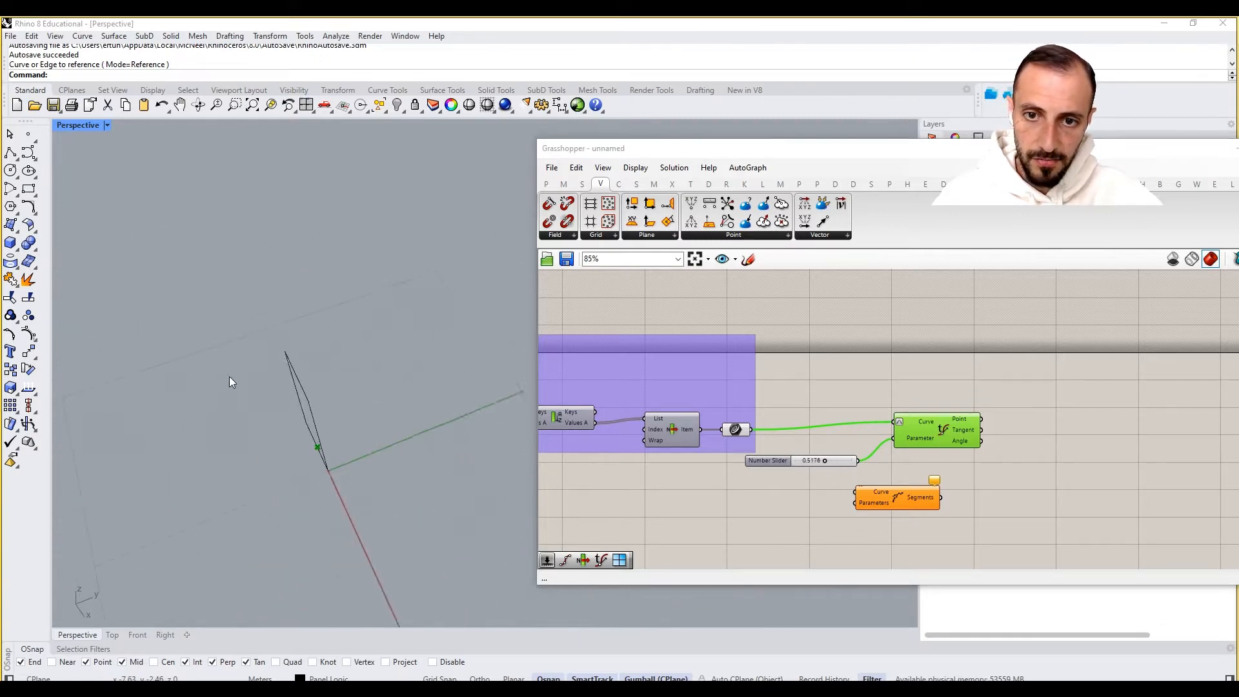
right_drag(230, 377, 452, 453)
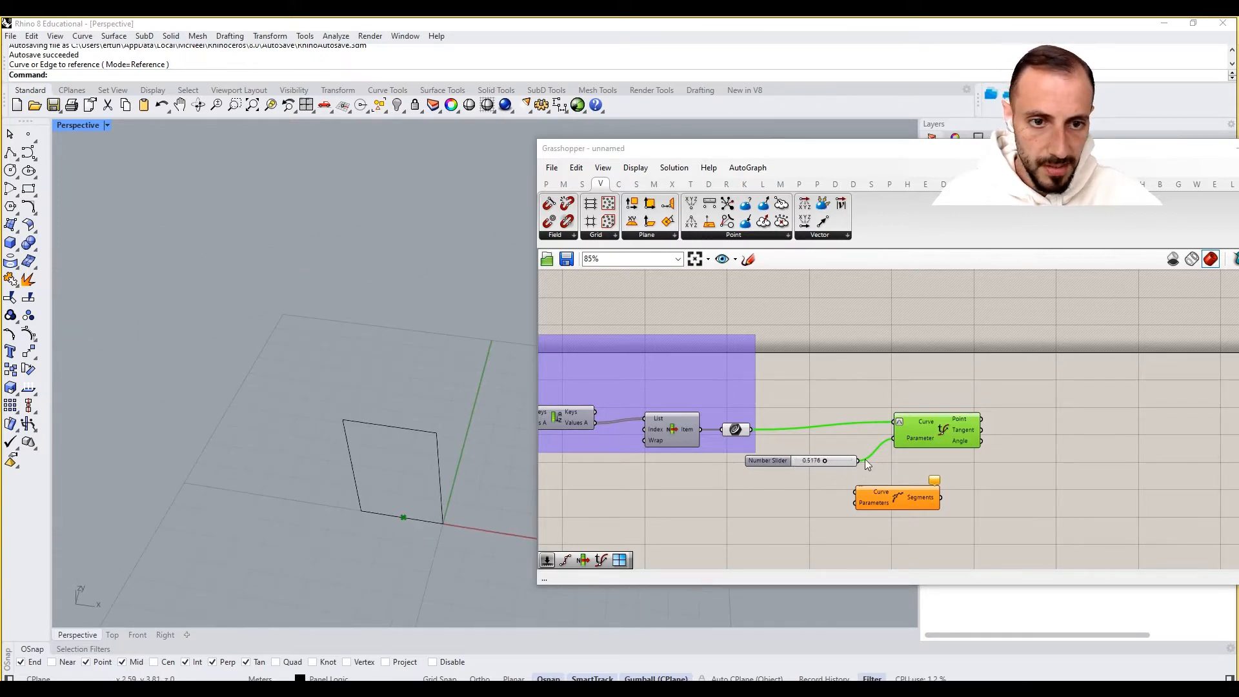
- Connect the slider to Shatter's Parameters, reparameterize Shatter's Curve input and feed it the picked segment
drag(824, 465, 857, 503)
right_click(873, 491)
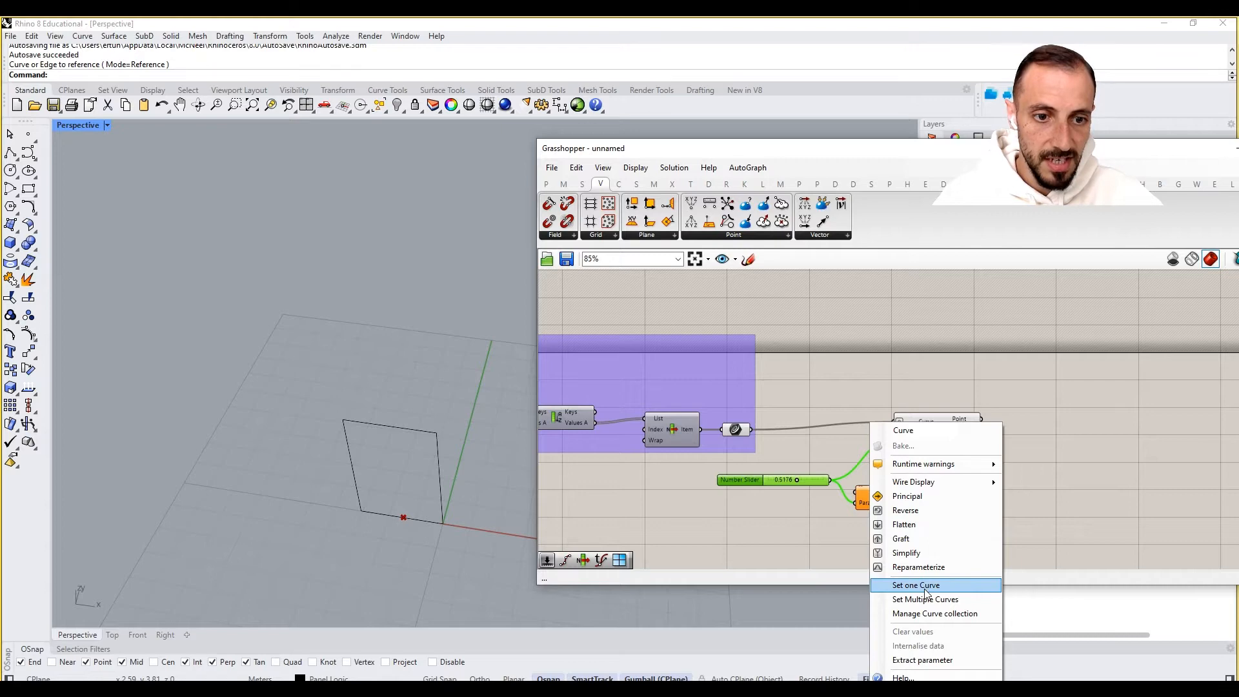
click(920, 567)
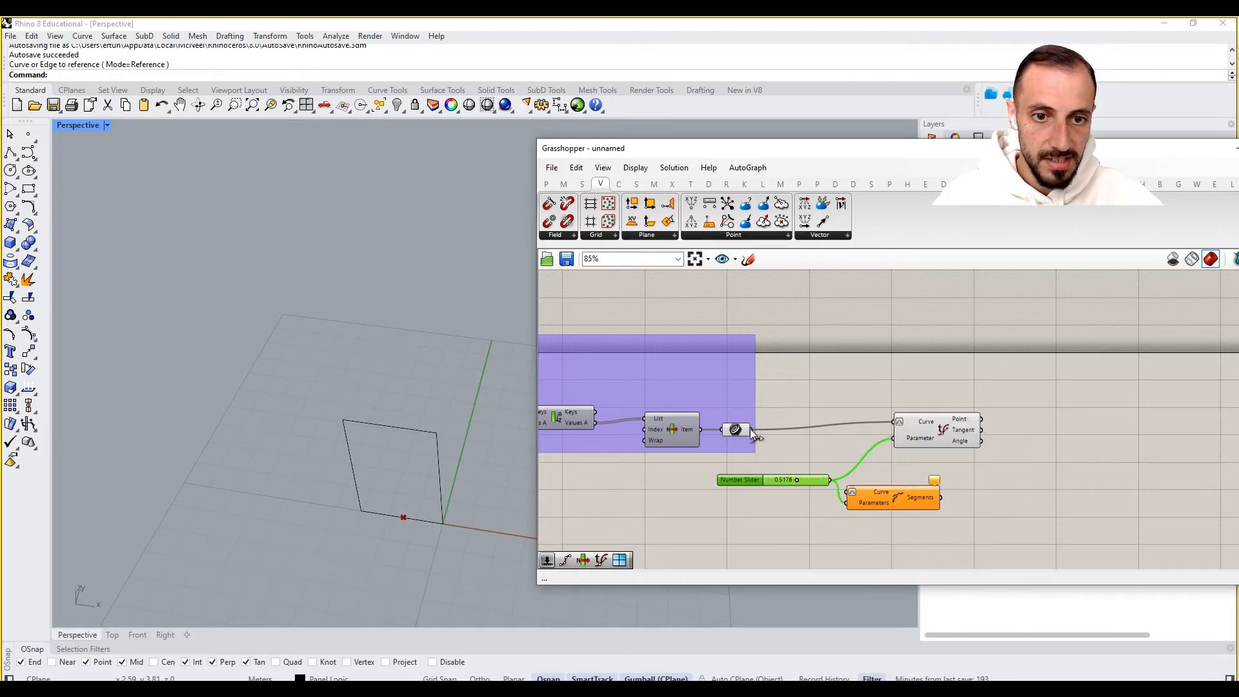
drag(750, 430, 846, 492)
- Rearrange the slider and the Shatter component on the canvas
drag(742, 480, 726, 469)
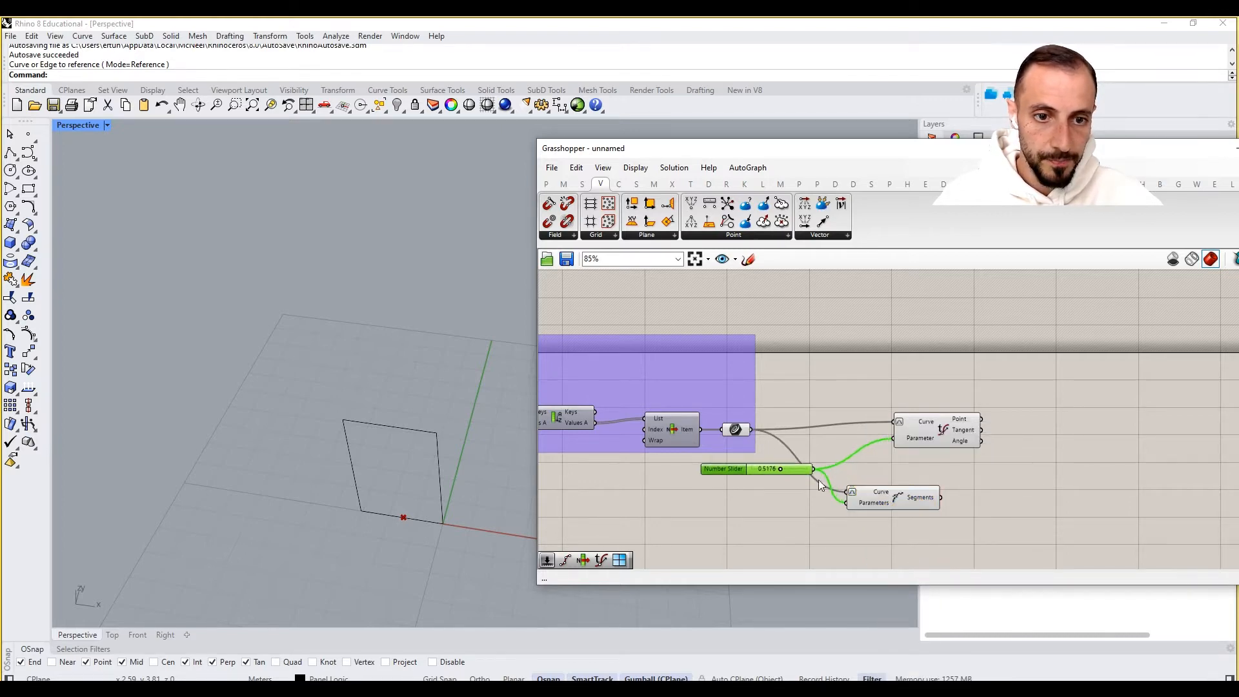
drag(903, 492, 947, 486)
click(900, 407)
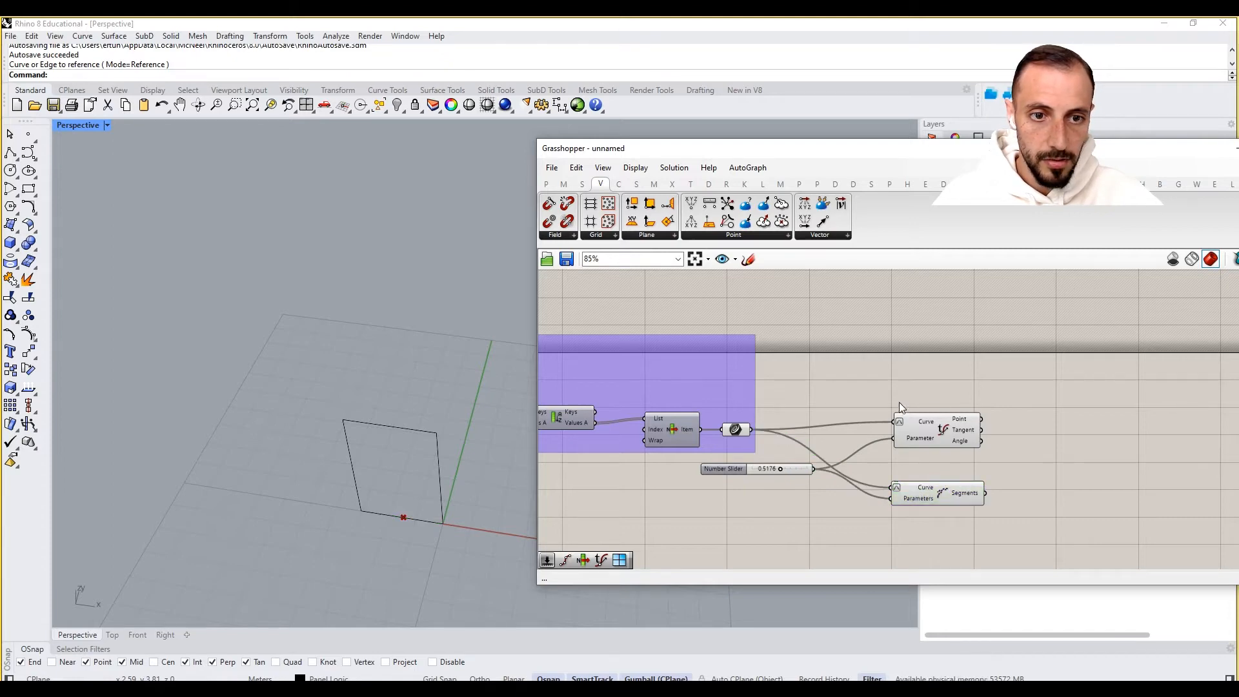
drag(798, 471, 787, 488)
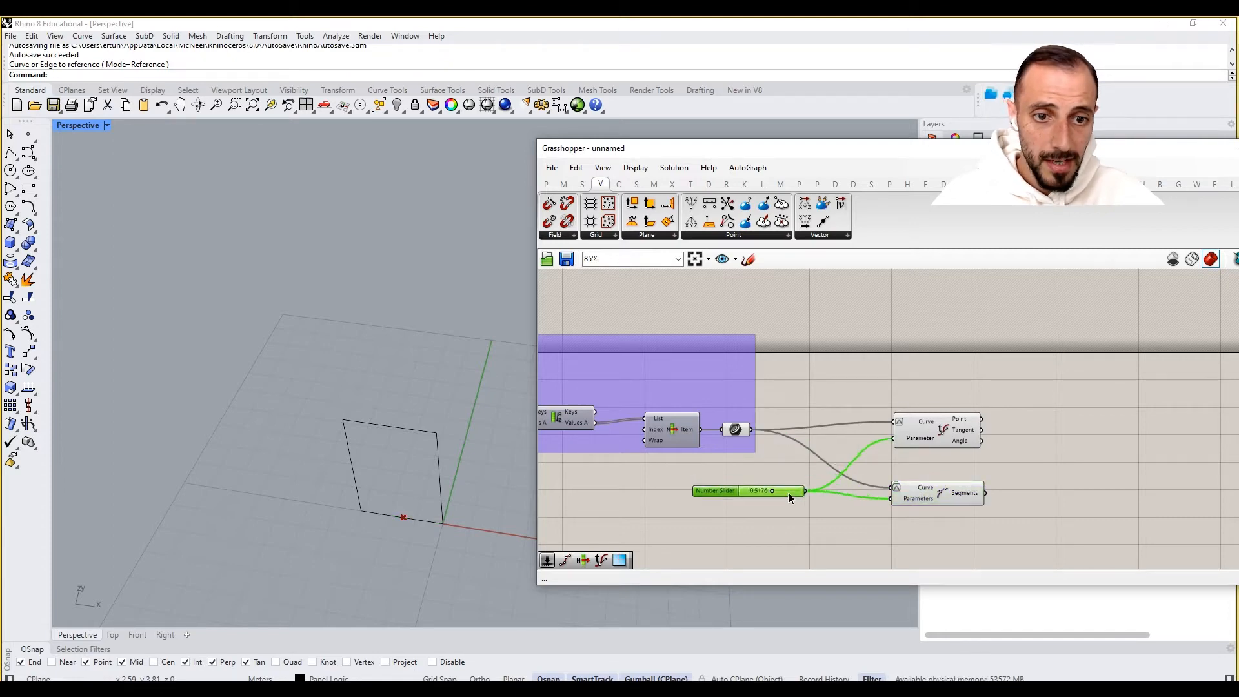
- Set the wire display of Evaluate Curve's Parameter input to Hidden
right_click(921, 438)
mouse_move(983, 468)
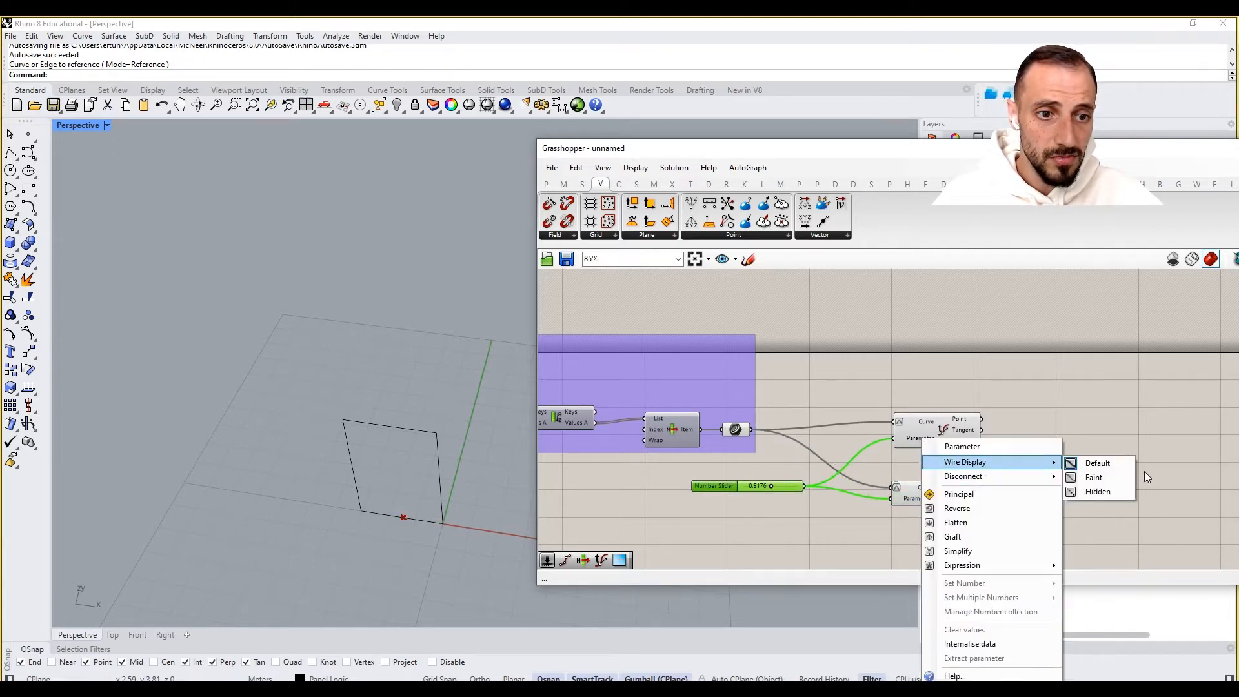
click(1118, 492)
click(951, 467)
- Move the Evaluate Curve component upward and group it
drag(923, 437, 923, 359)
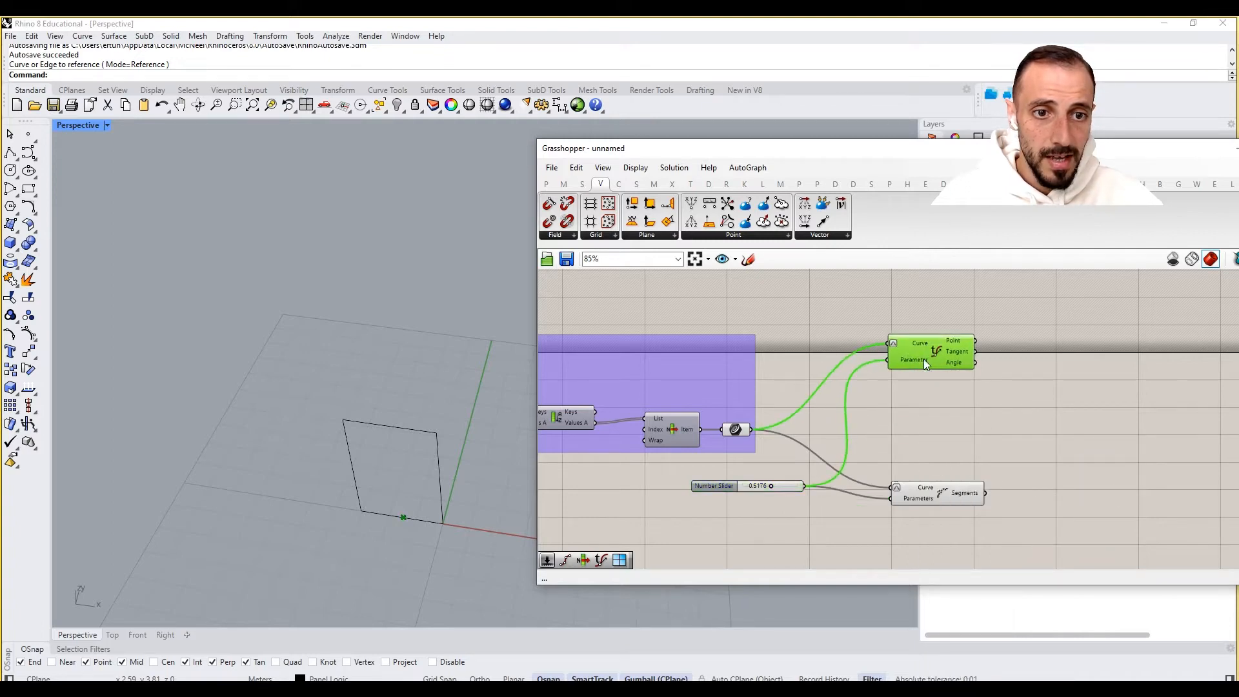
click(912, 304)
click(936, 354)
key(ctrl+g)
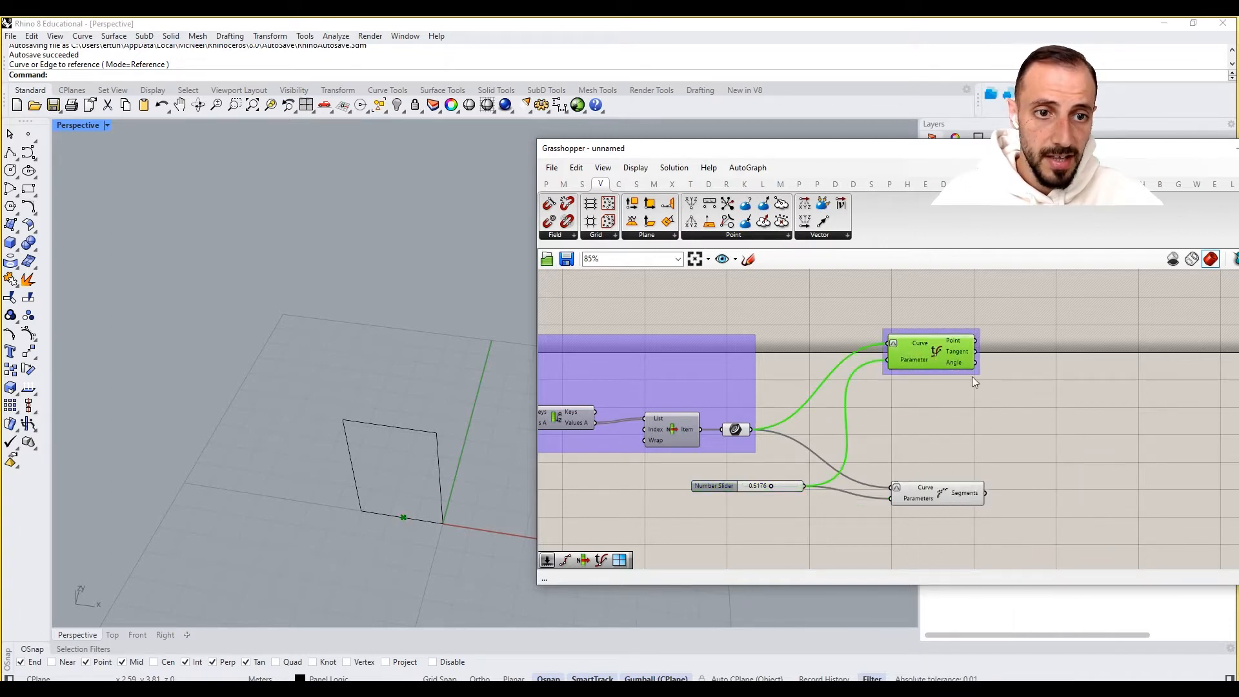
- Add a Sphere component and connect Evaluate Curve's Point output to its Base input
click(1003, 366)
right_drag(1003, 366, 947, 382)
double_click(963, 356)
text(s)
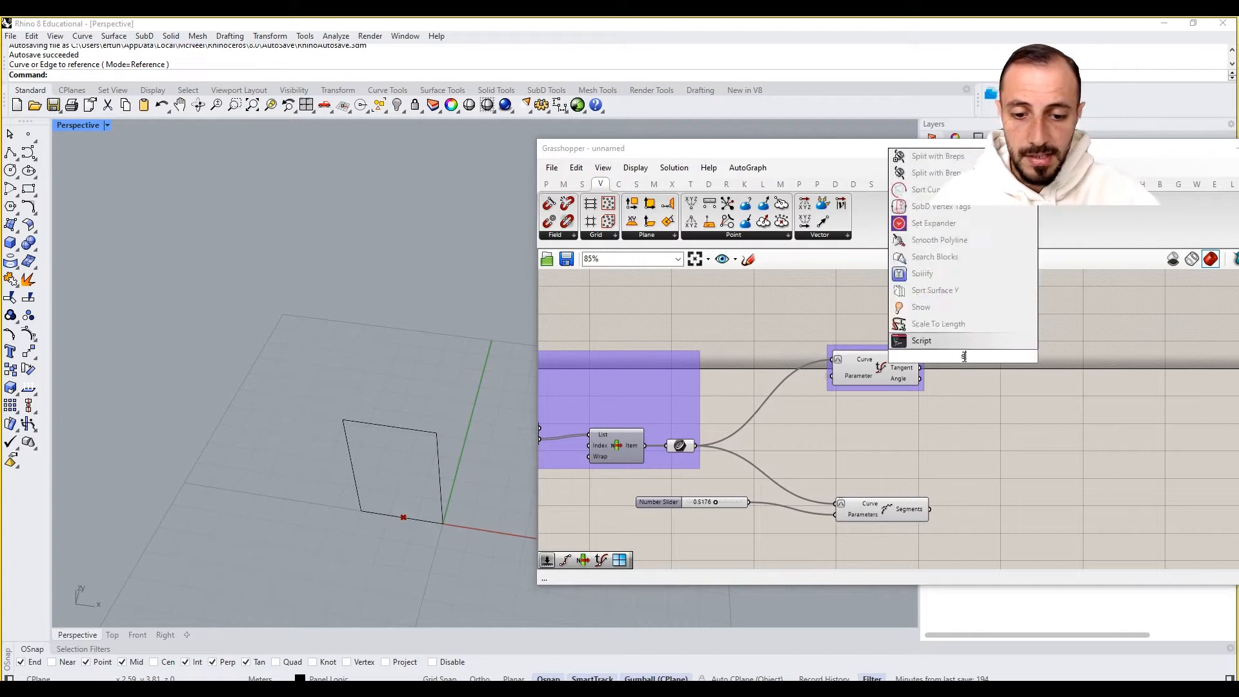
text(phere)
key(Return)
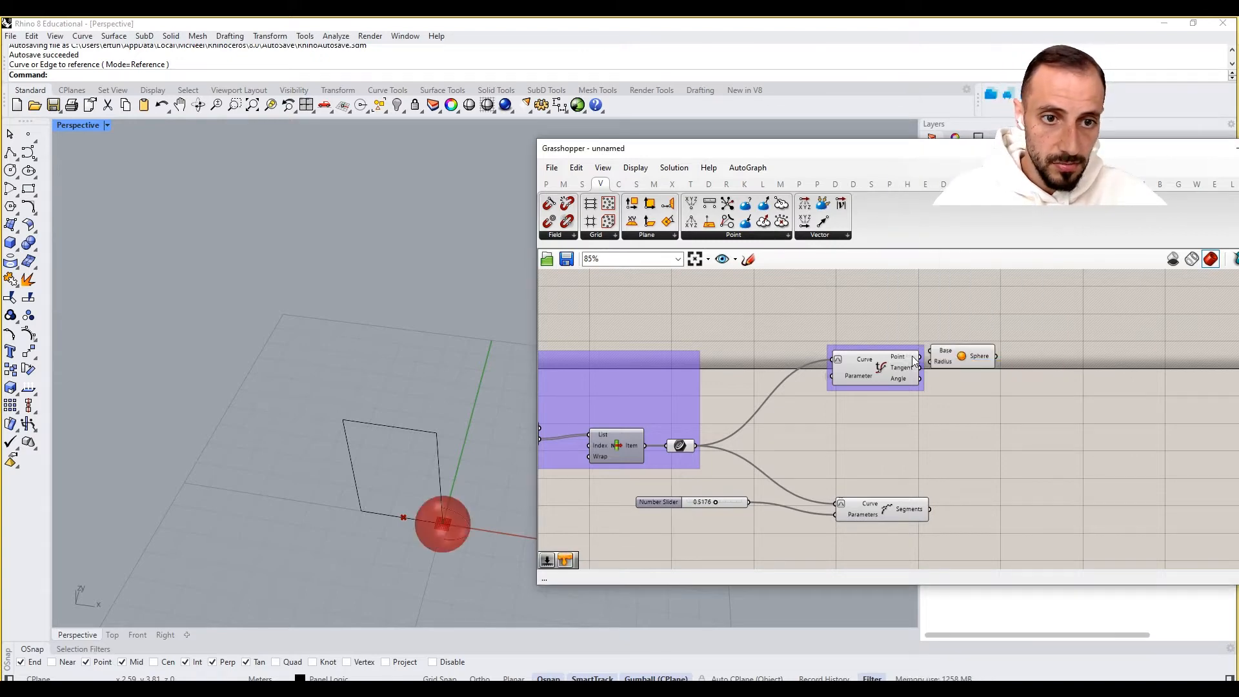
drag(944, 360, 990, 362)
- Add a radius slider ranging 0 to 0.10, connect it to the Sphere's Radius input and set it to 0.10
double_click(916, 321)
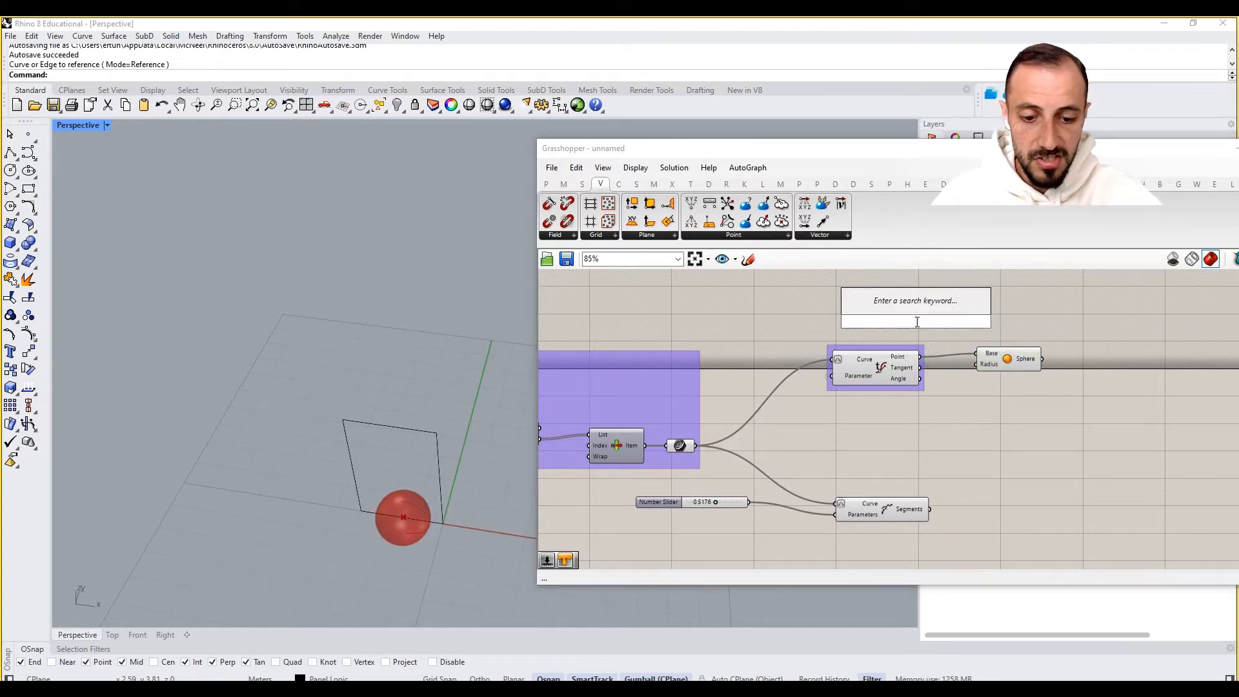
text(9)
key(BackSpace)
text(1)
key(BackSpace)
text(0)
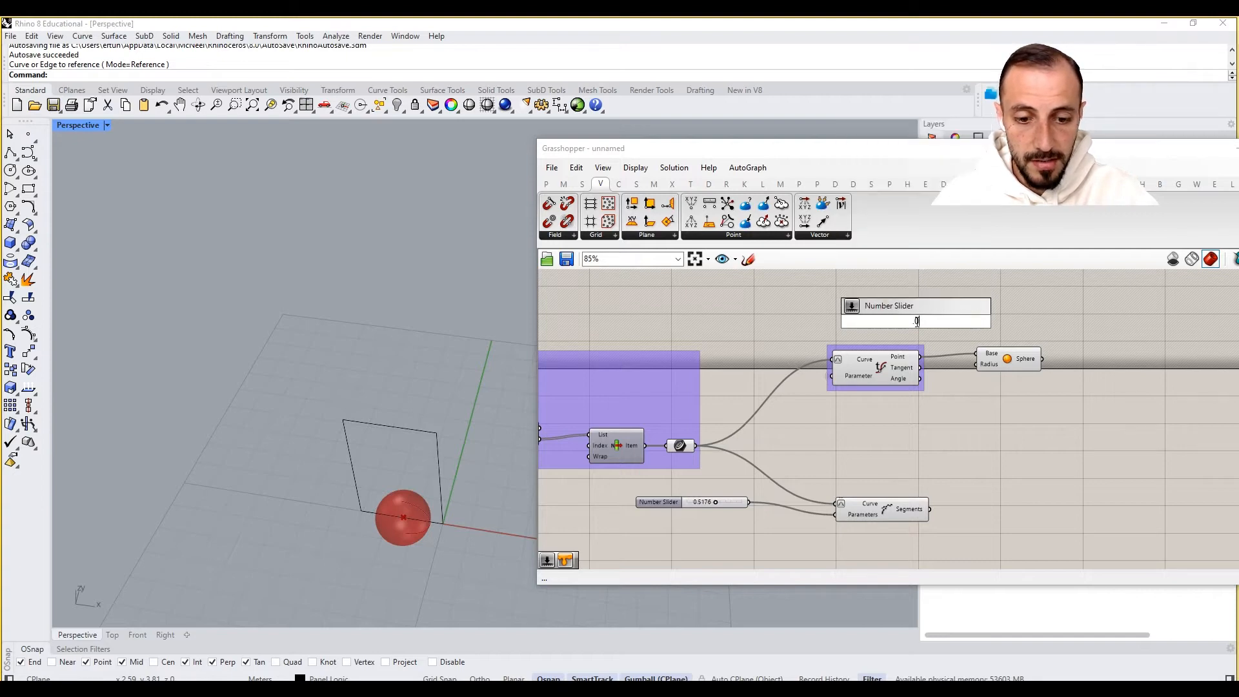
text(15)
key(Return)
scroll(916, 322, up, 1)
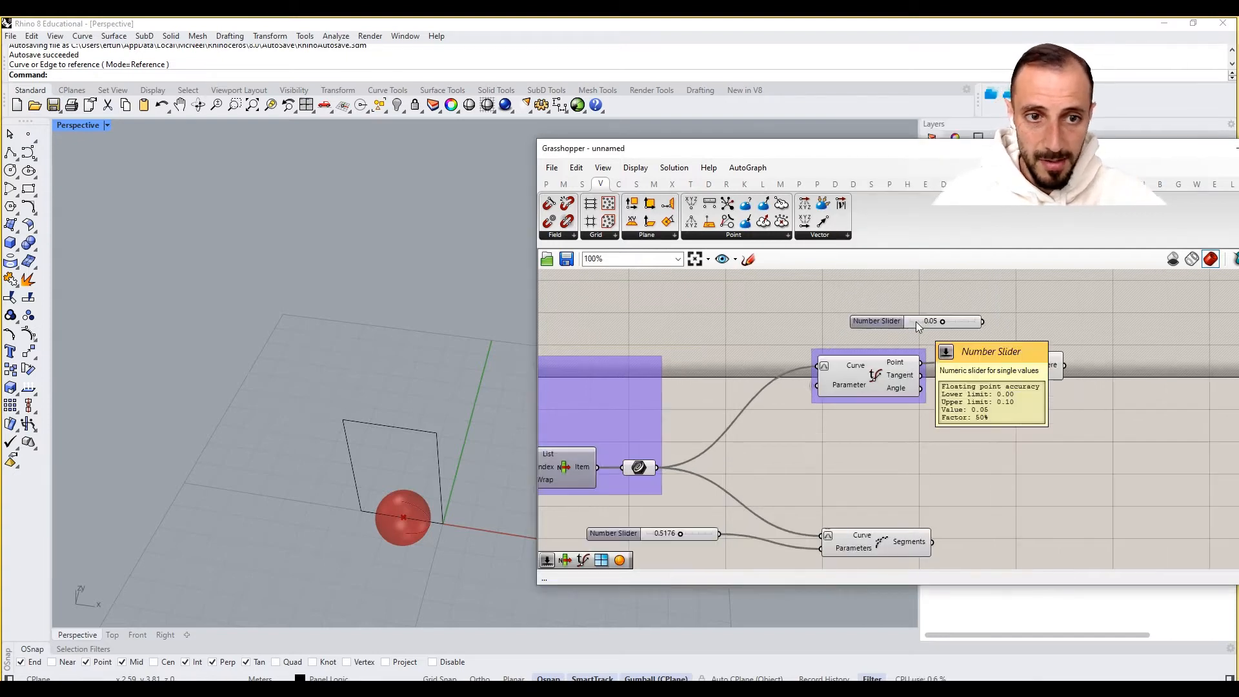
drag(982, 320, 987, 372)
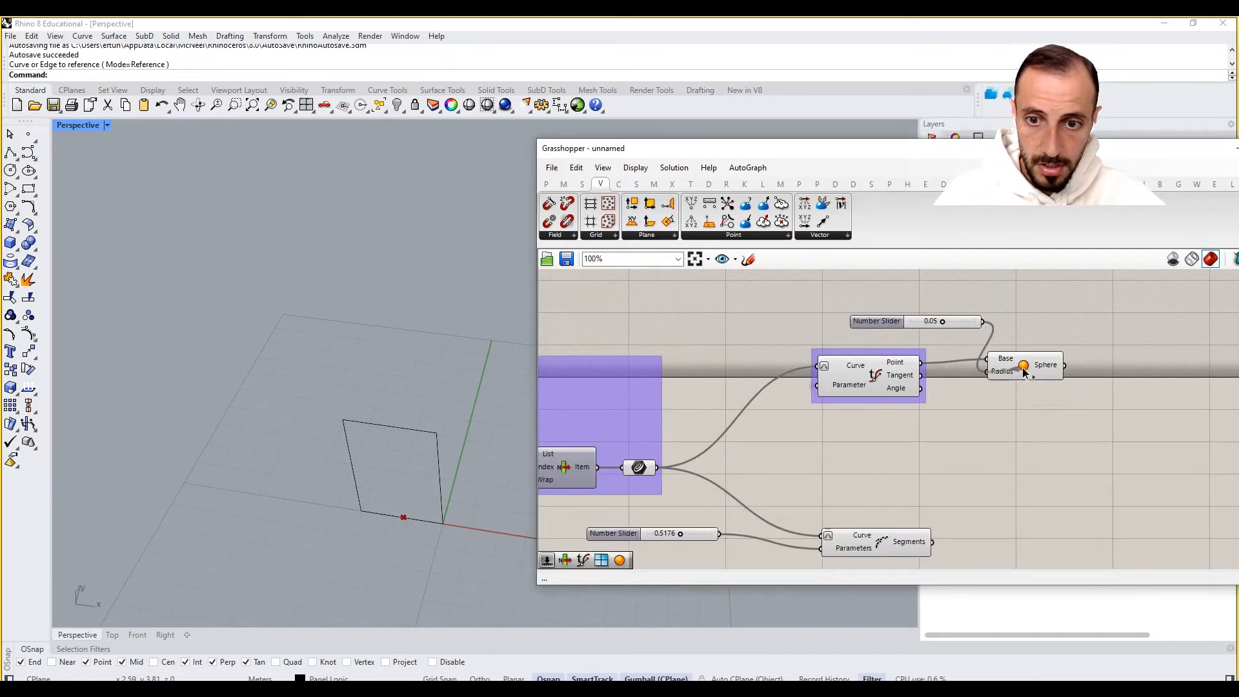
drag(943, 322, 974, 321)
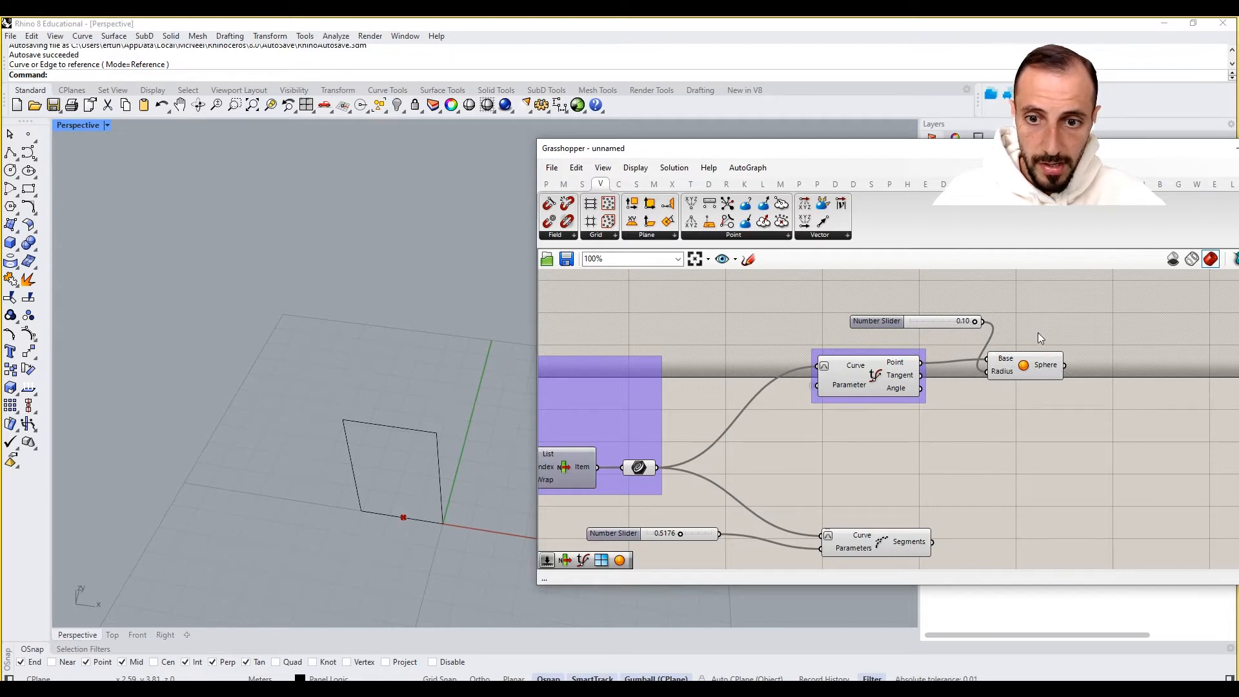
- Turn off the preview of the selected Evaluate Curve component and its slider
click(1019, 369)
drag(951, 279, 808, 423)
right_click(741, 322)
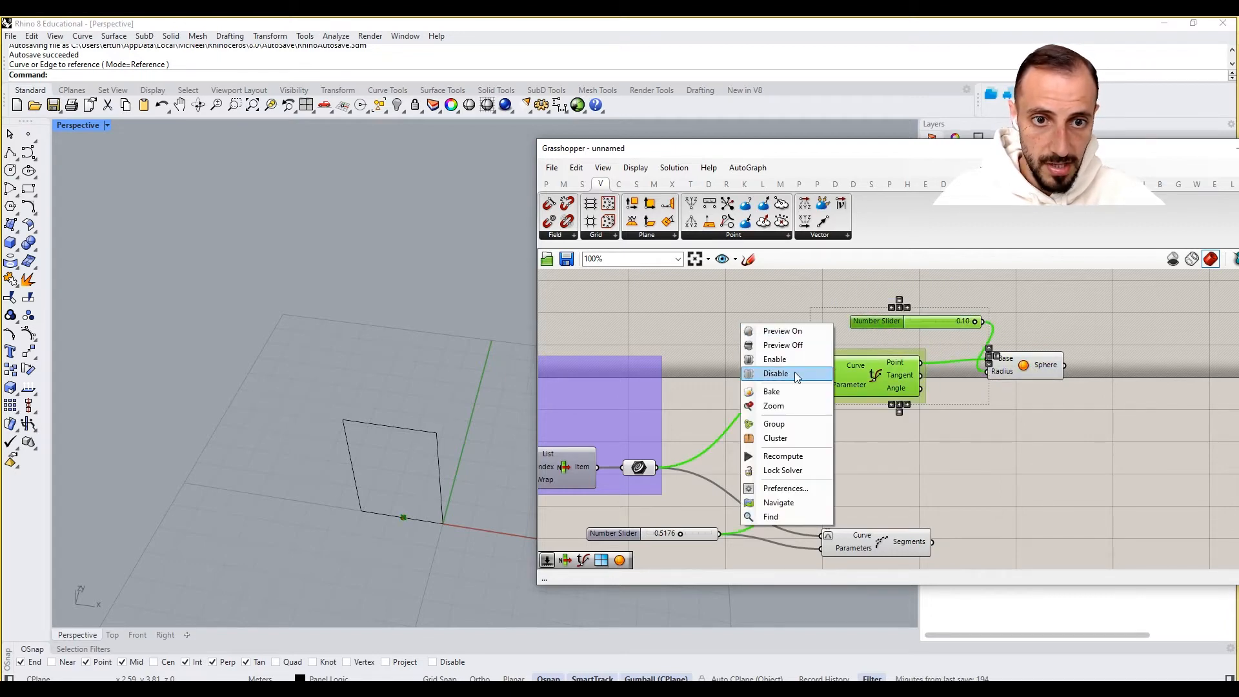
click(790, 345)
click(788, 344)
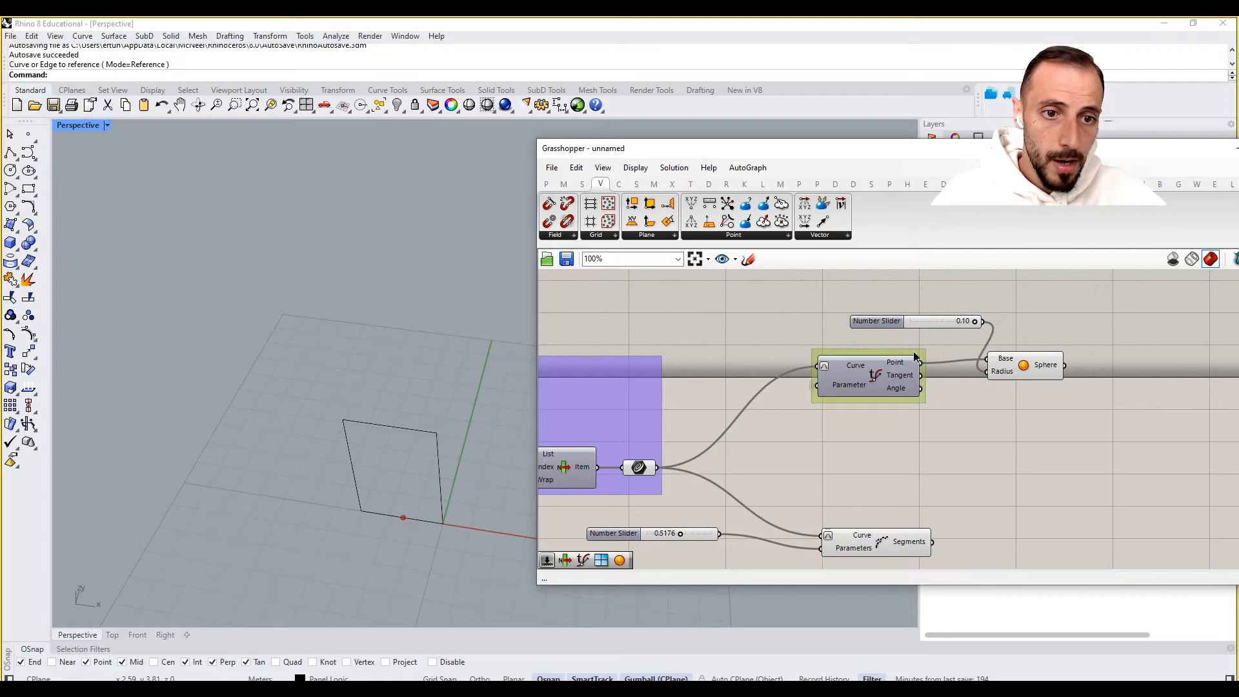
- Group the Evaluate Curve, Sphere and radius slider together
drag(1101, 289, 924, 406)
click(1004, 312)
drag(1034, 291, 929, 369)
right_click(929, 363)
click(972, 457)
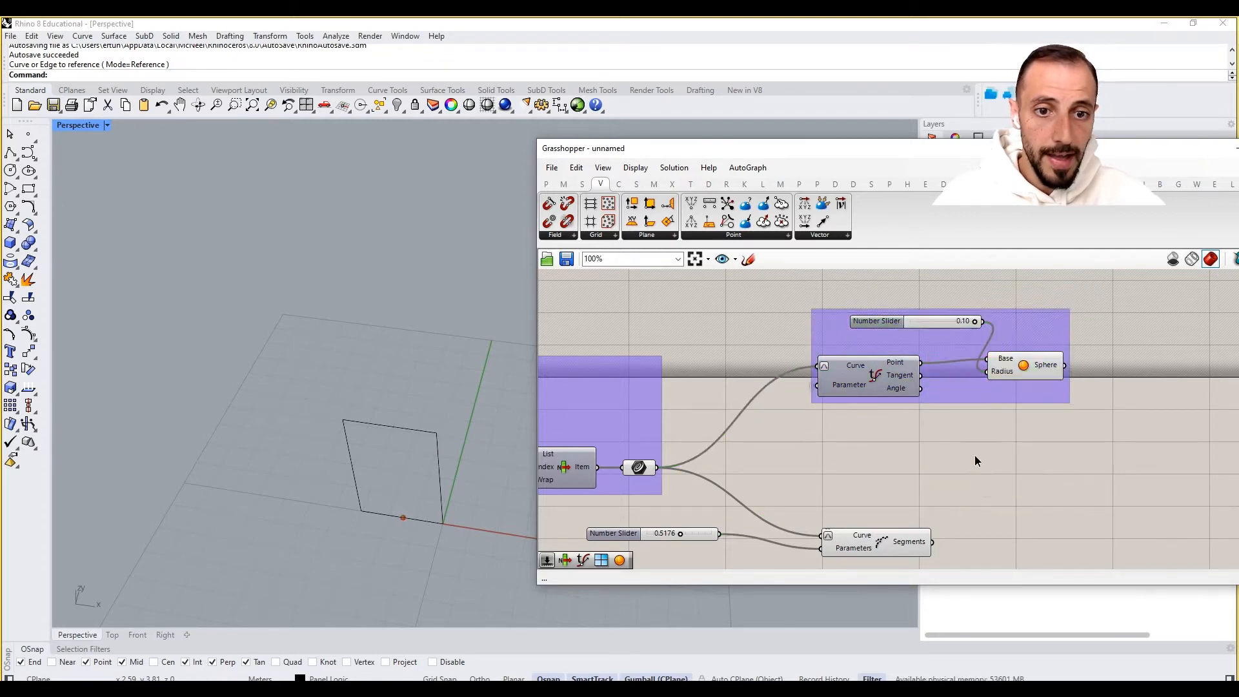
- Rearrange the radius slider, Evaluate Curve and Sphere components inside the group
drag(893, 321, 868, 332)
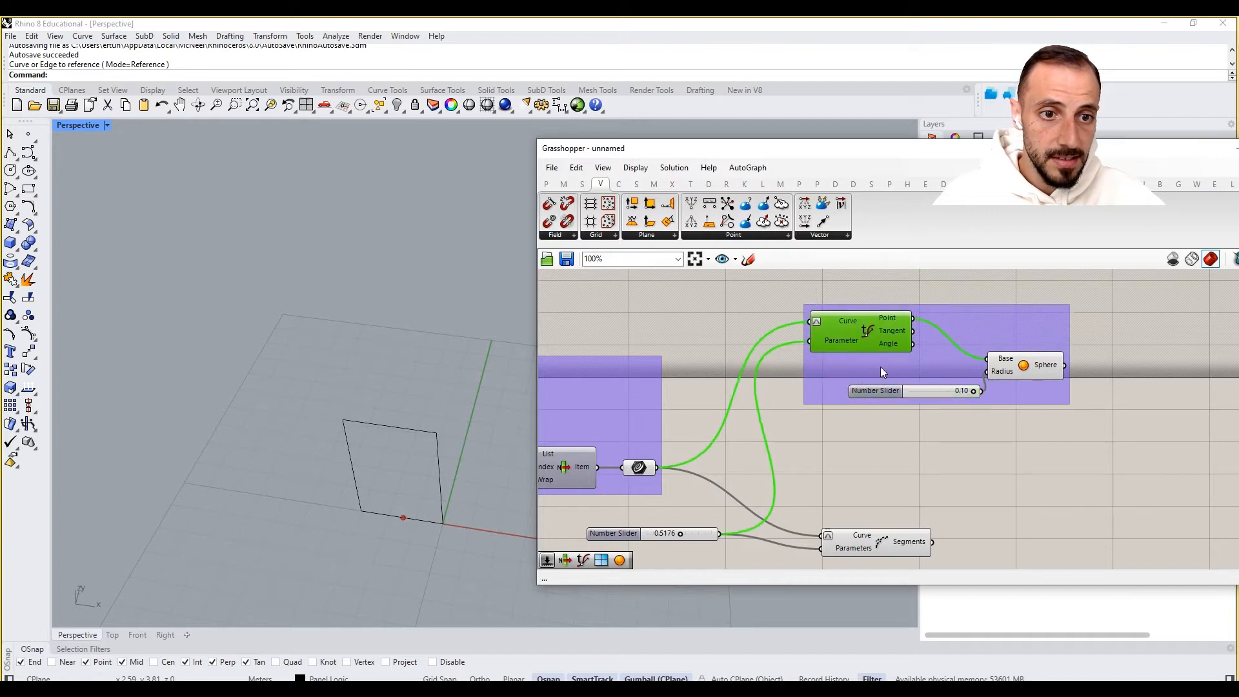
drag(876, 391, 851, 389)
drag(1045, 367, 1047, 354)
click(1020, 440)
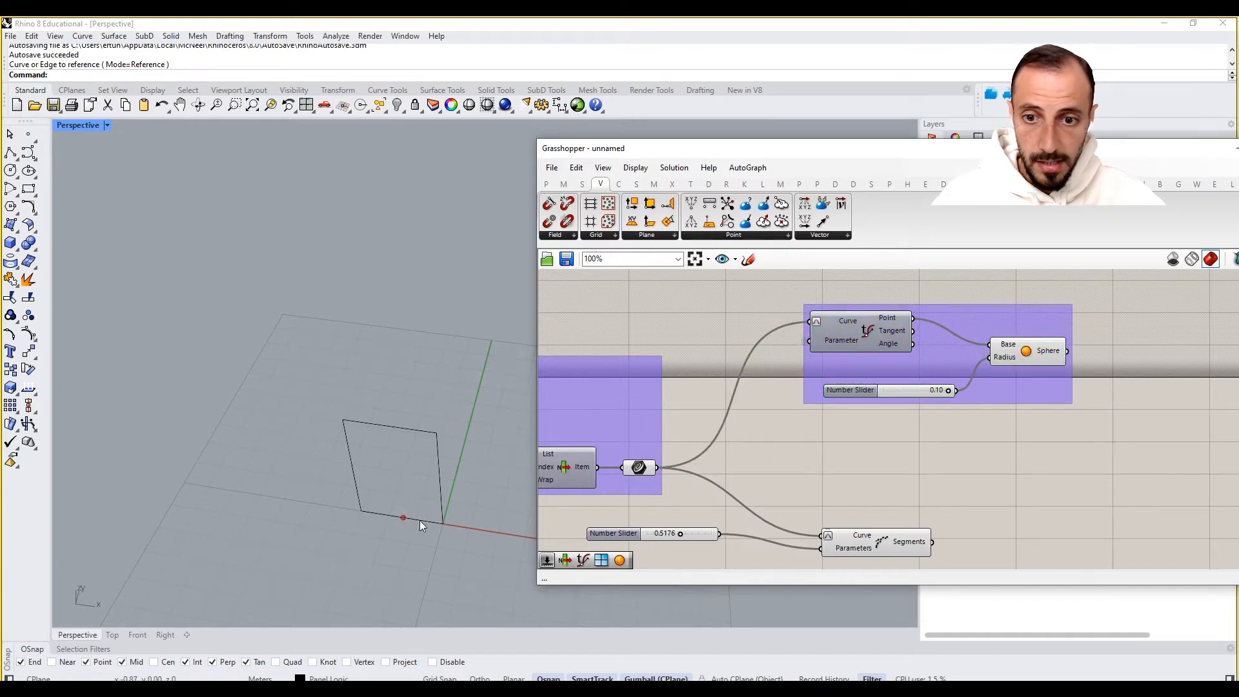
right_drag(947, 390, 980, 360)
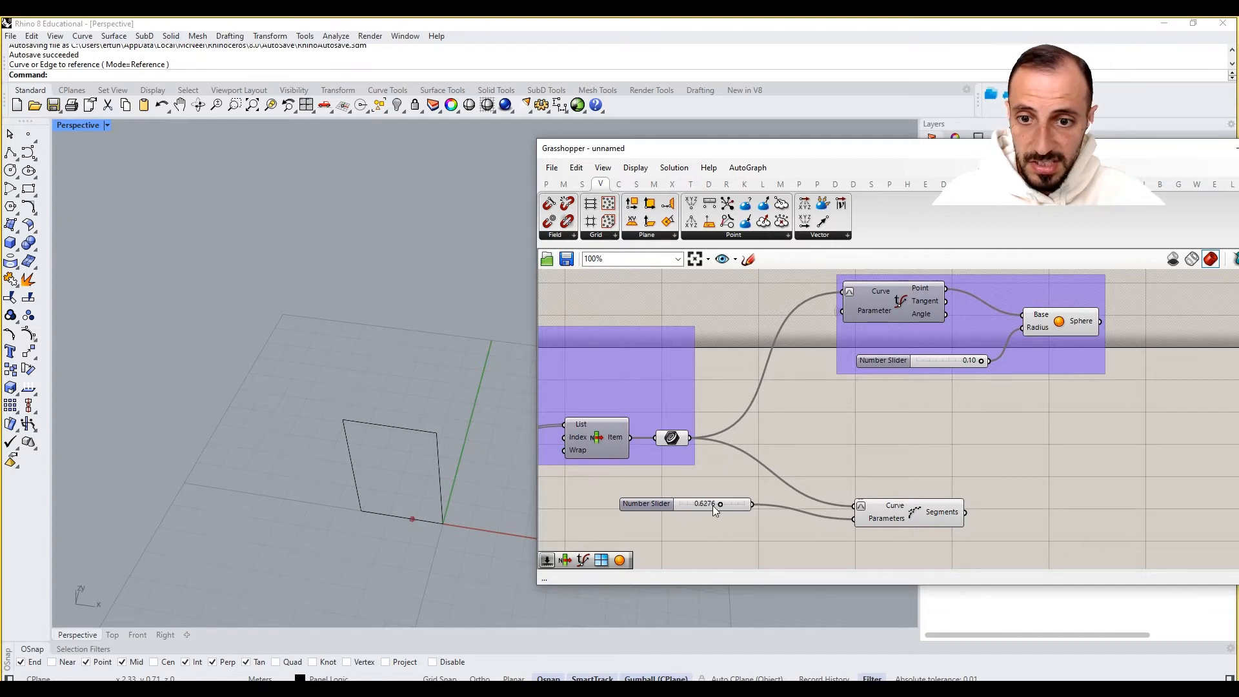
- Set Shatter's parameter slider to 0.3376
drag(713, 505, 710, 506)
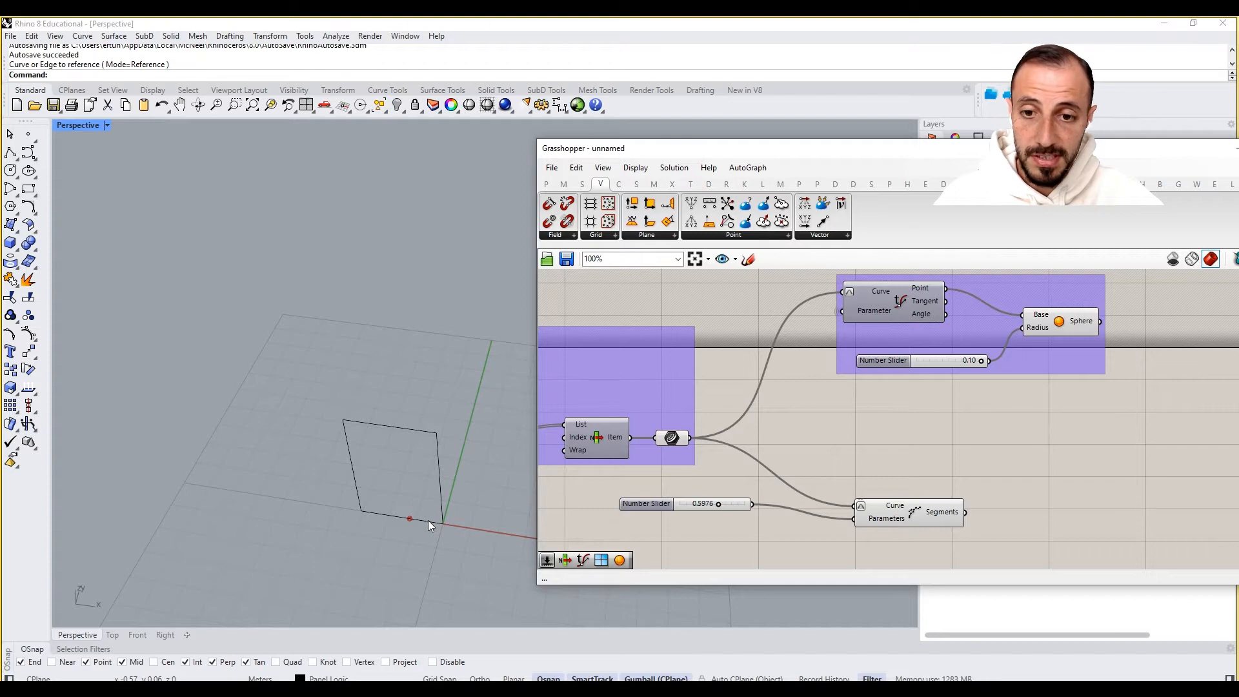
right_drag(1026, 494, 990, 455)
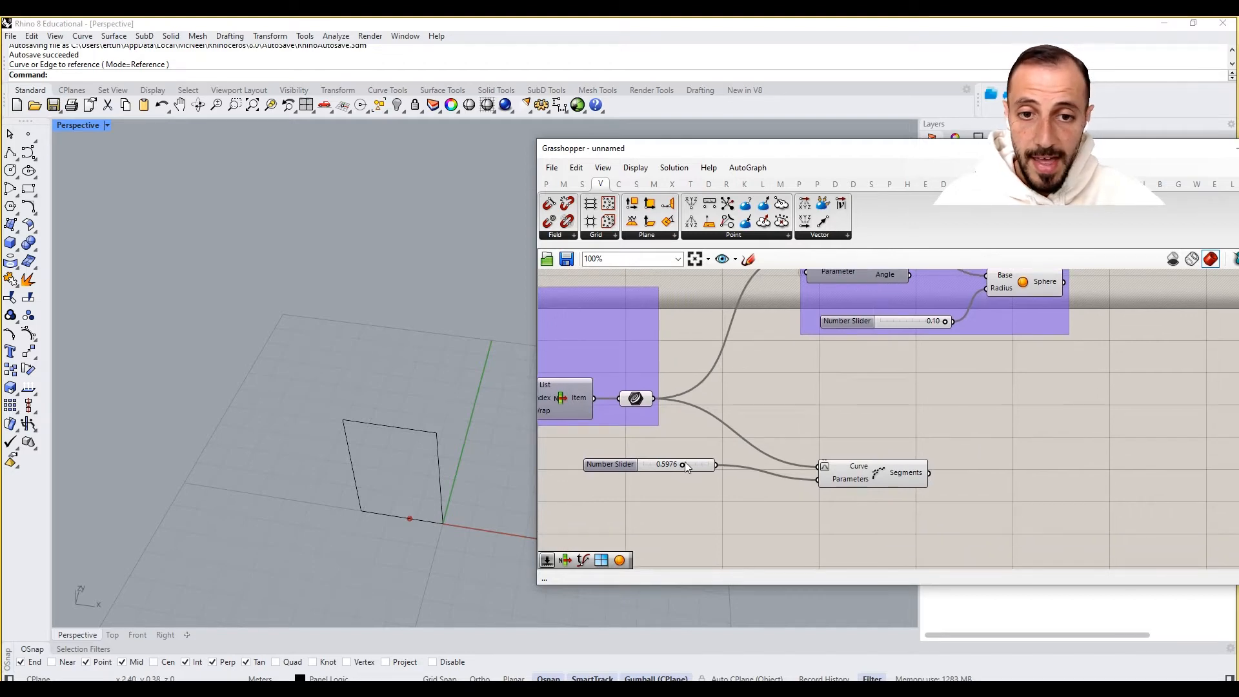
mouse_move(683, 465)
mouse_down()
mouse_move(665, 467)
mouse_move(676, 473)
mouse_up()
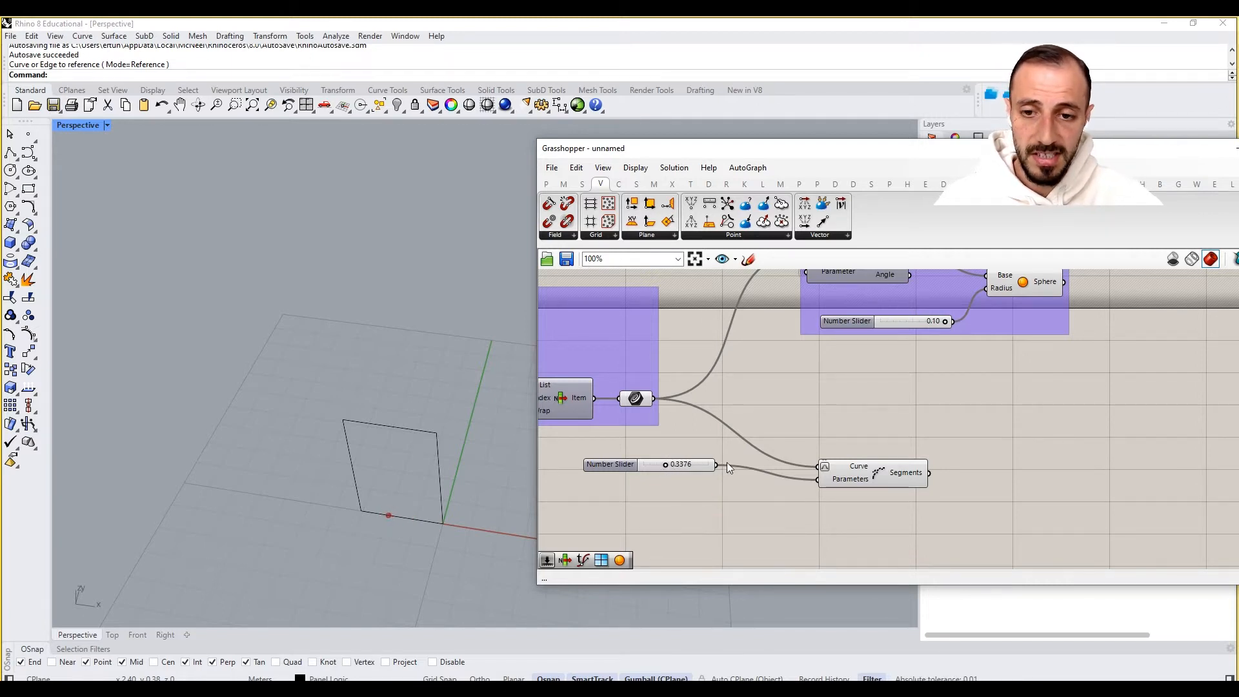
- Add a Divide Curve component to the right of the Shatter component
right_drag(844, 437, 840, 391)
drag(904, 436, 906, 421)
click(923, 439)
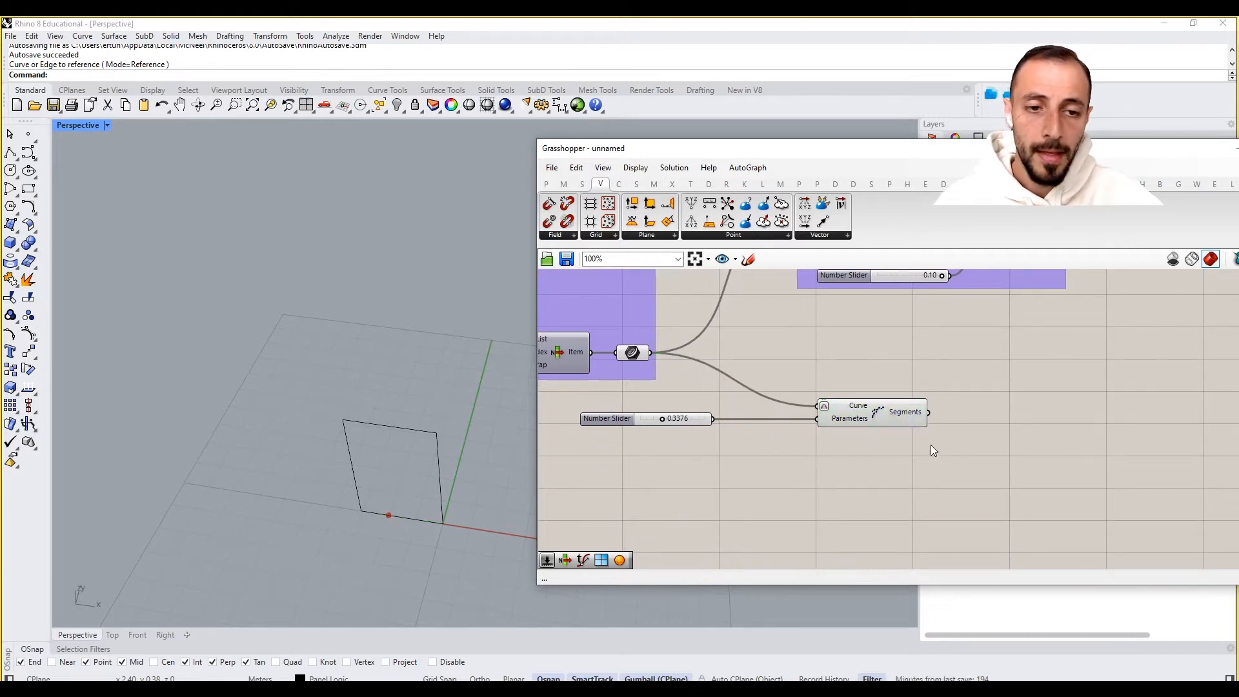
right_drag(931, 444, 823, 447)
mouse_move(759, 434)
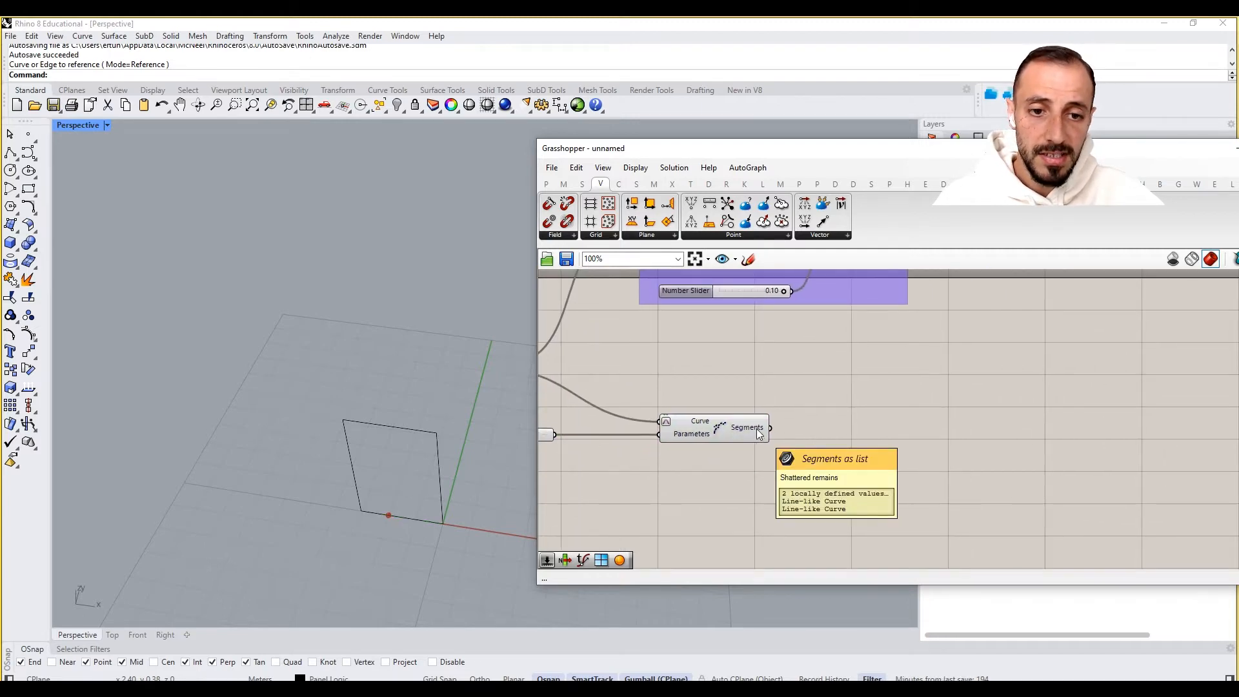
double_click(864, 428)
text(divi)
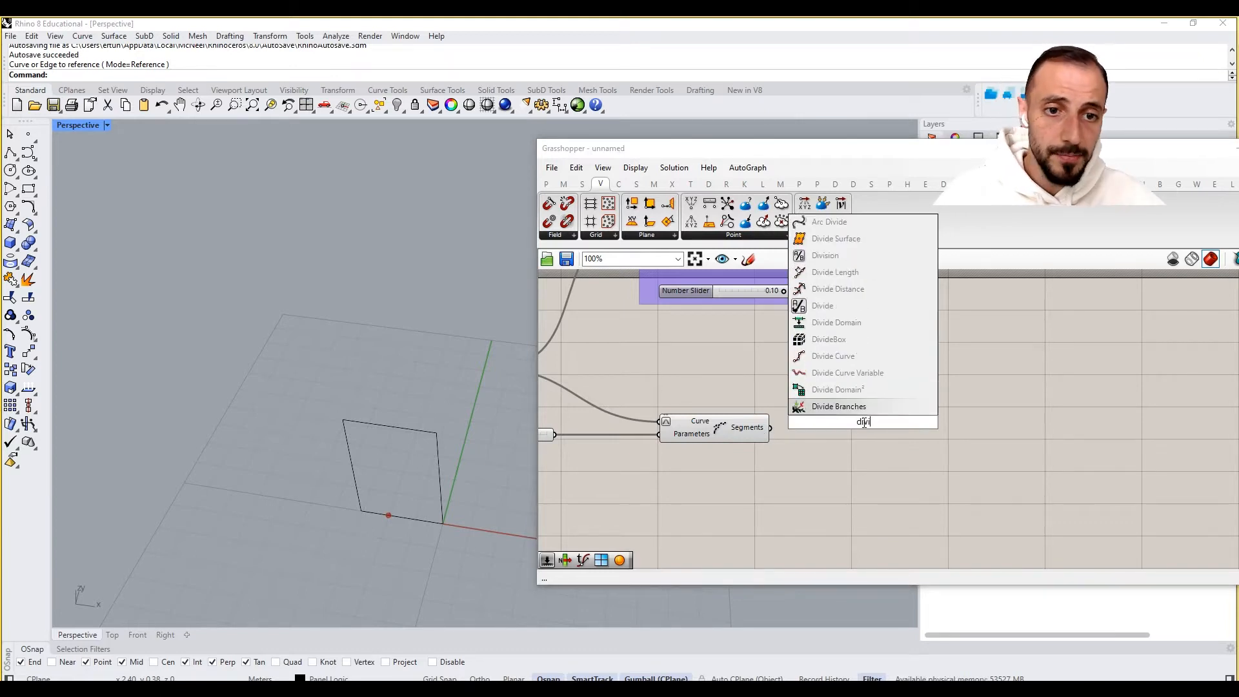
click(850, 357)
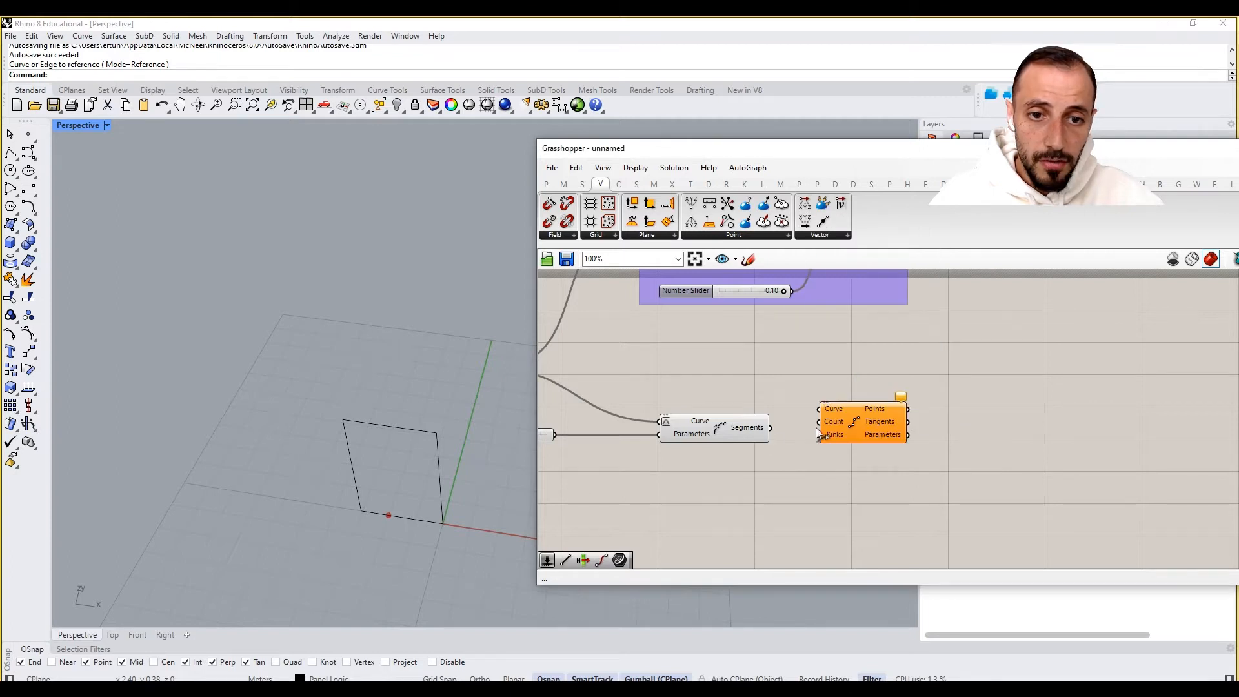
drag(872, 417, 947, 425)
- Add a List Item component next to Shatter's Segments output
double_click(817, 451)
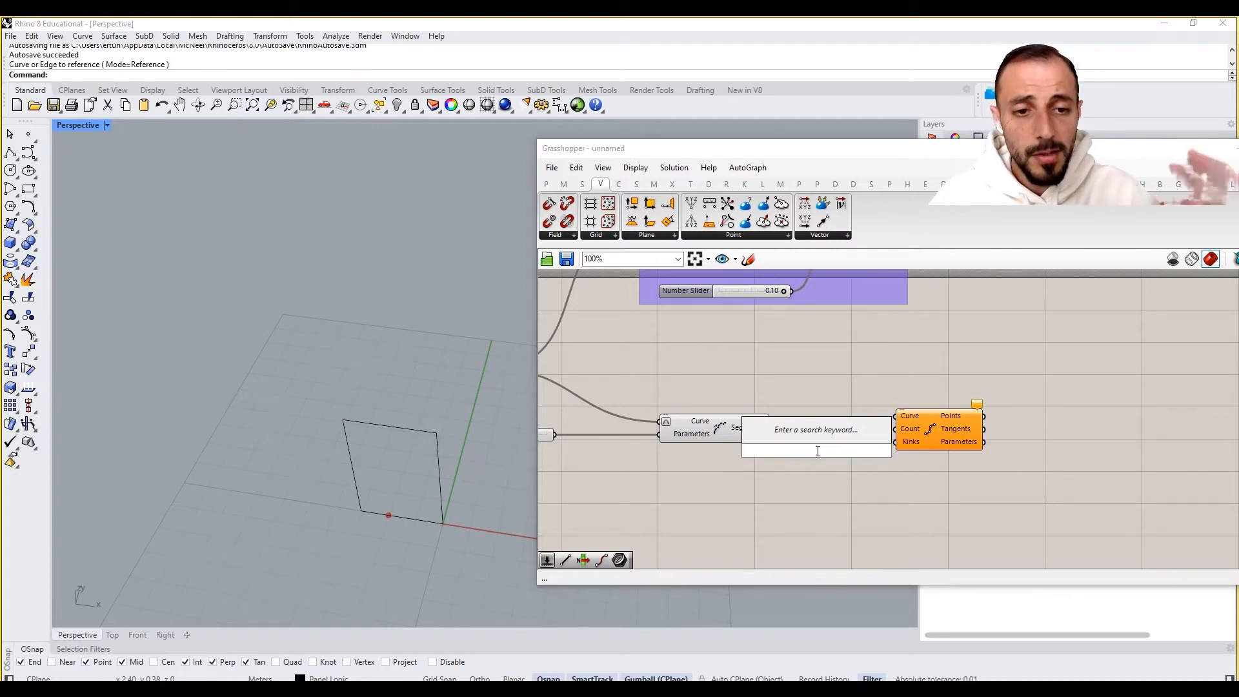
text(list)
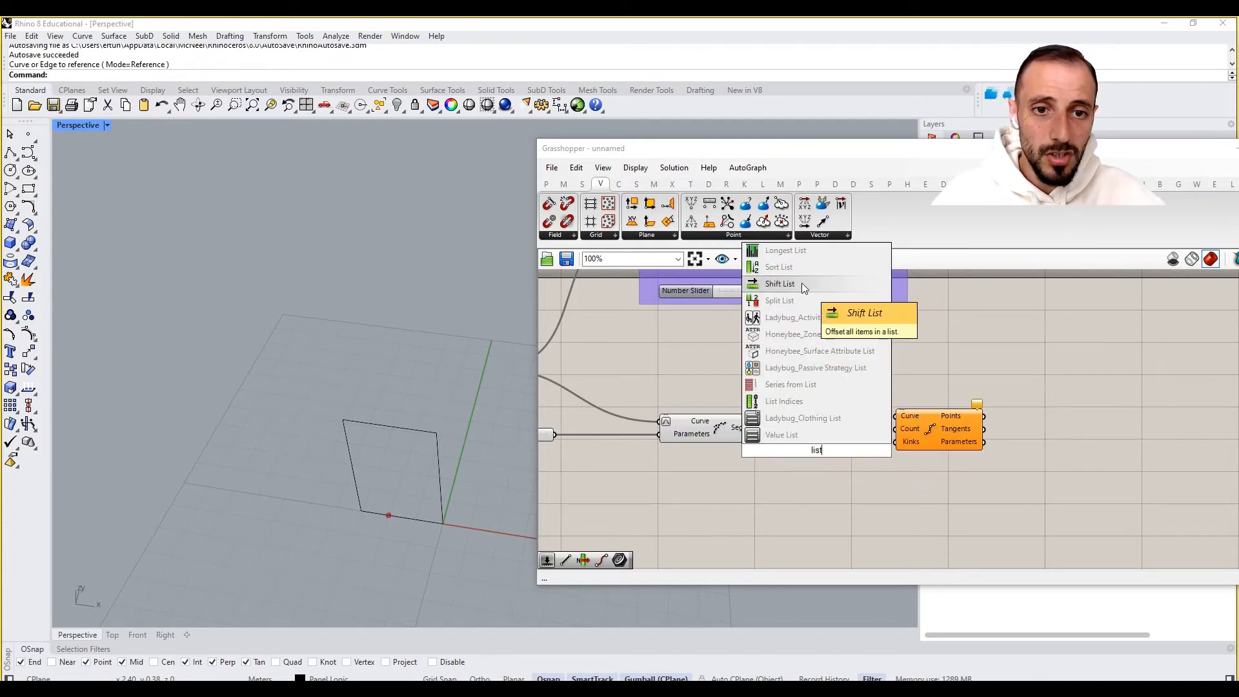
text( item)
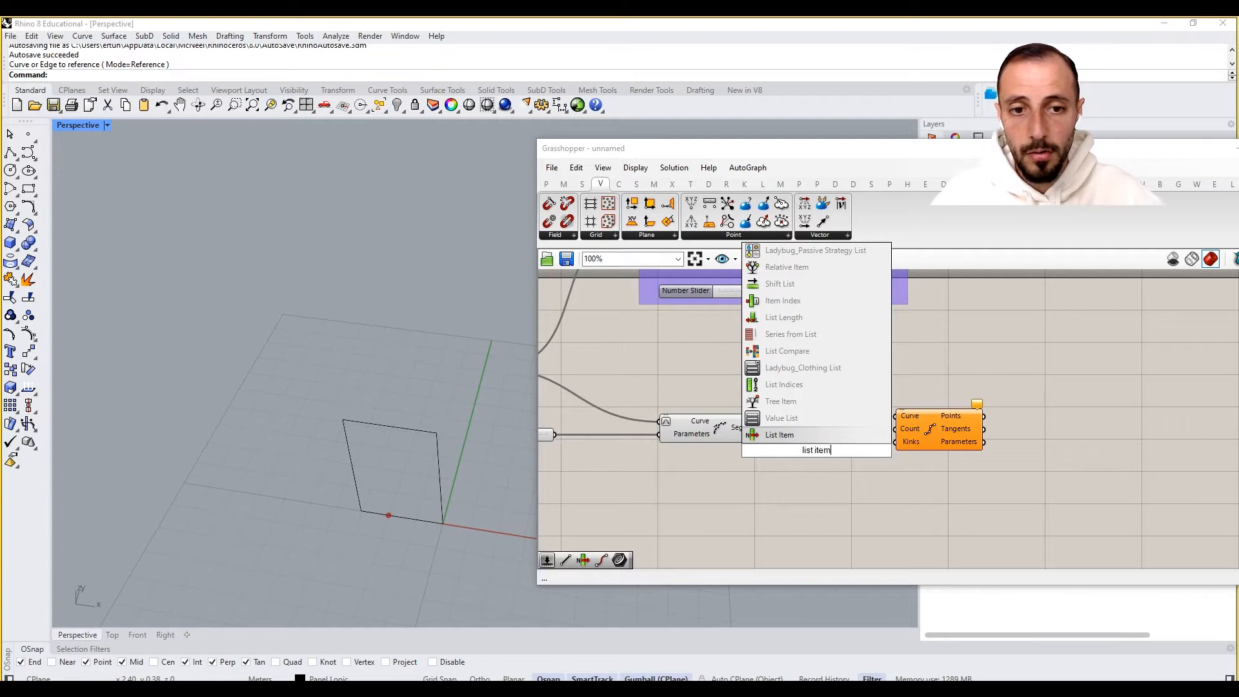
click(781, 435)
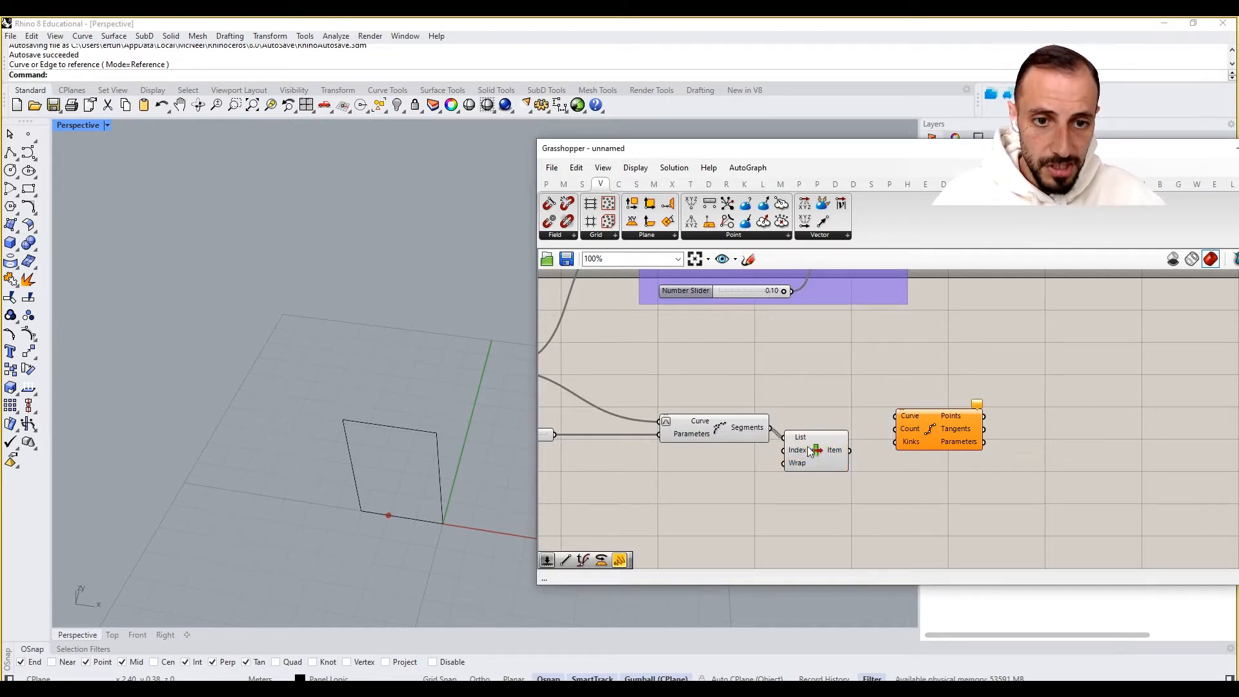
- Connect the List Item's selected segment to the Divide Curve component's Curve input
scroll(836, 452, up, 2)
drag(871, 451, 913, 403)
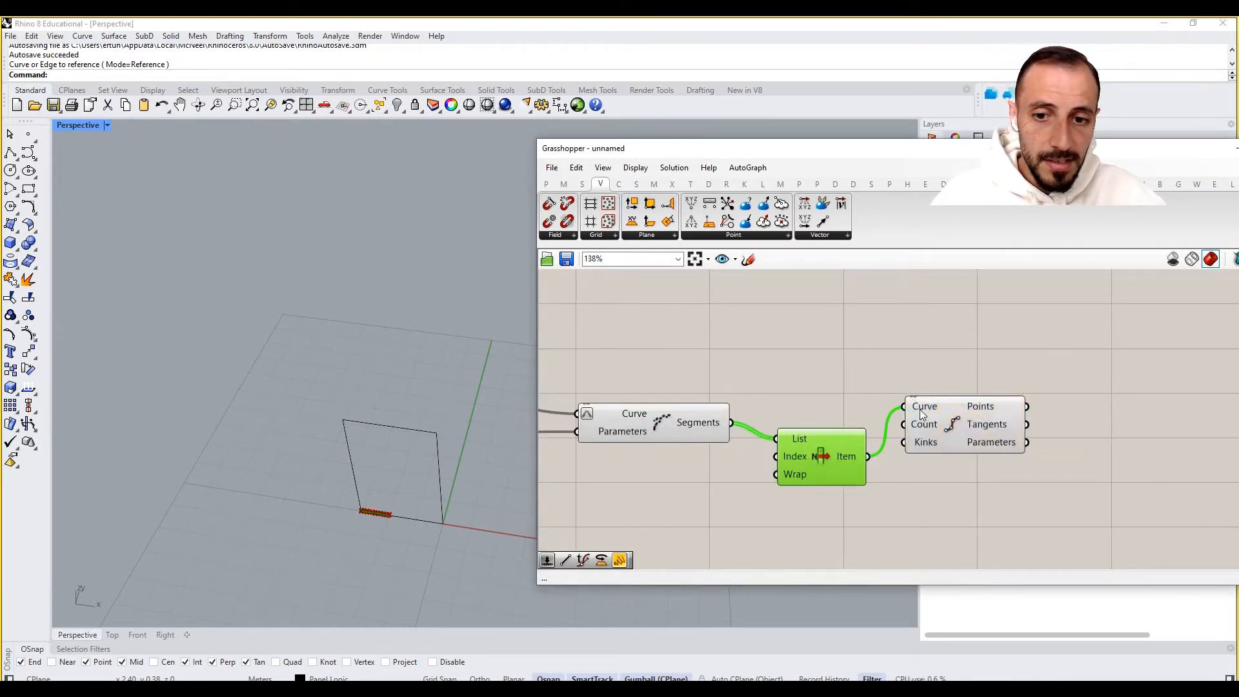
- Add a number slider set to 2 and connect it to Divide Curve's Count input
drag(844, 455, 821, 424)
double_click(882, 540)
text(2)
key(Return)
drag(925, 539, 962, 455)
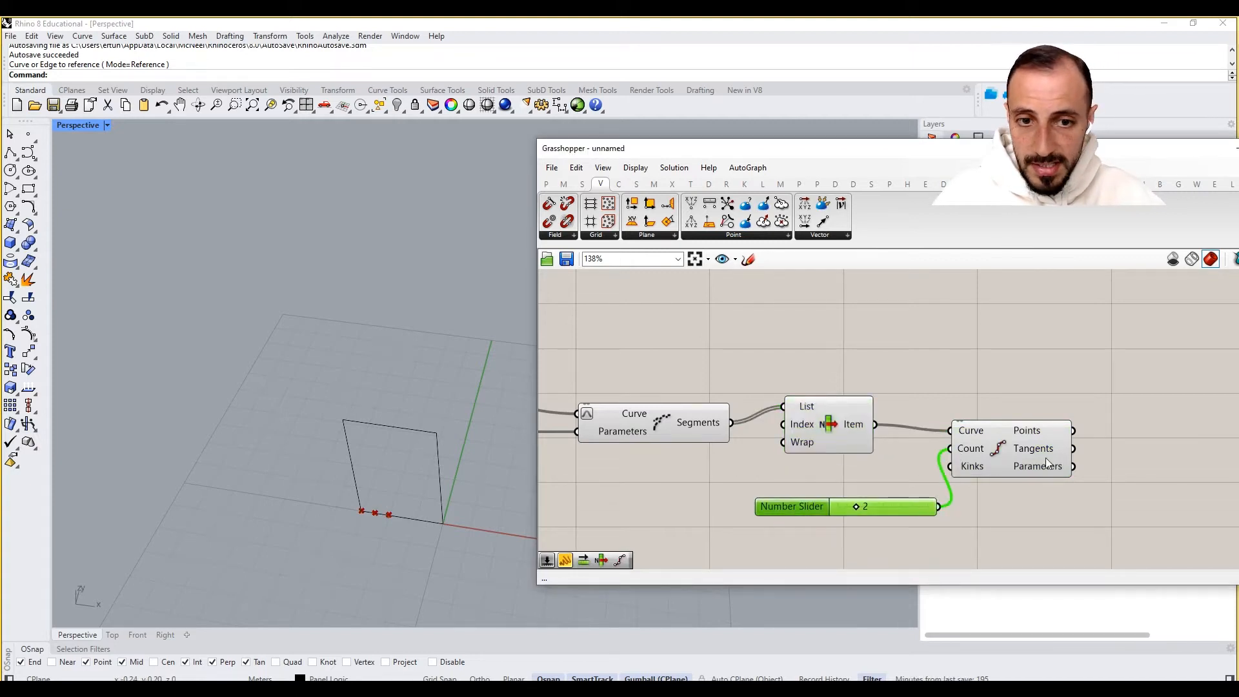
- Add a new List Item component and connect Divide Curve's Points output to its List input
scroll(456, 490, up, 4)
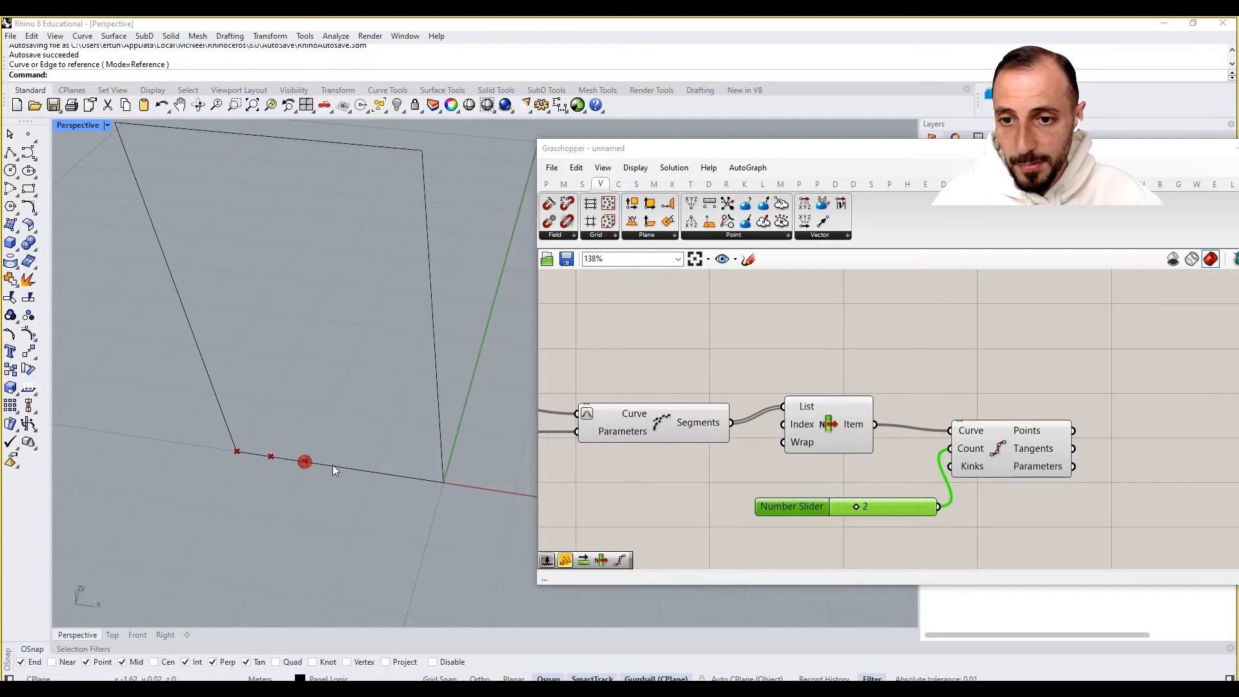
right_drag(1038, 465, 904, 444)
drag(904, 444, 950, 425)
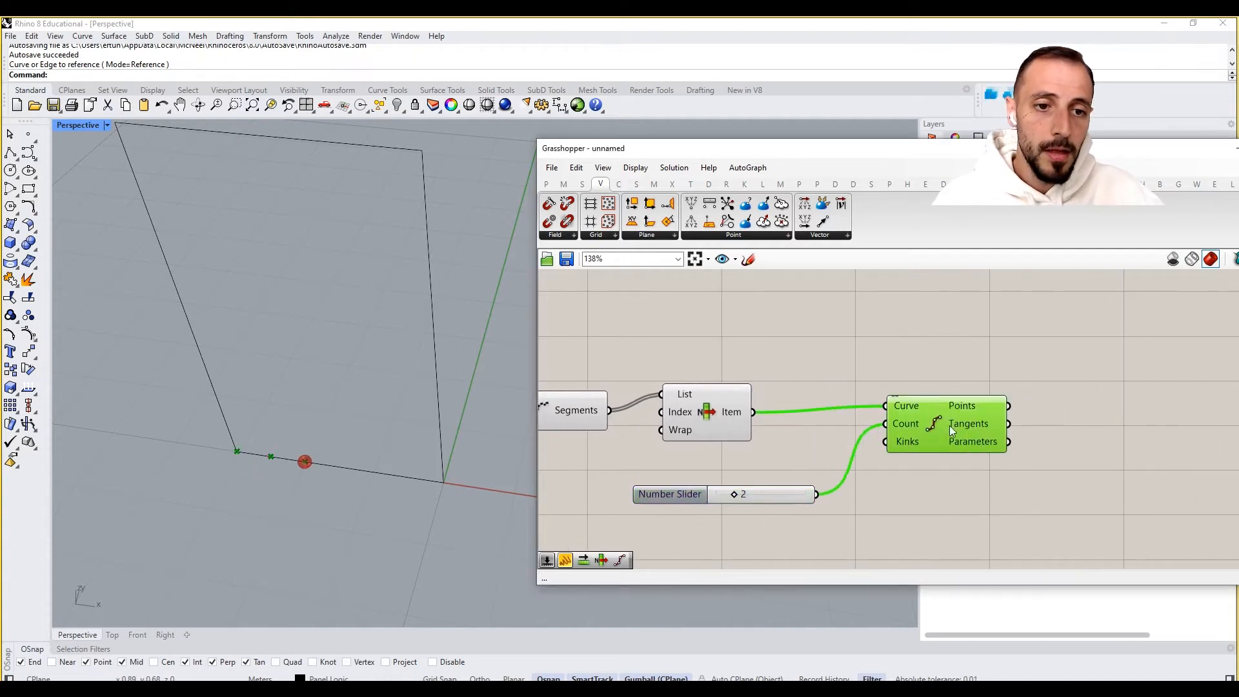
right_drag(932, 498, 895, 486)
double_click(908, 494)
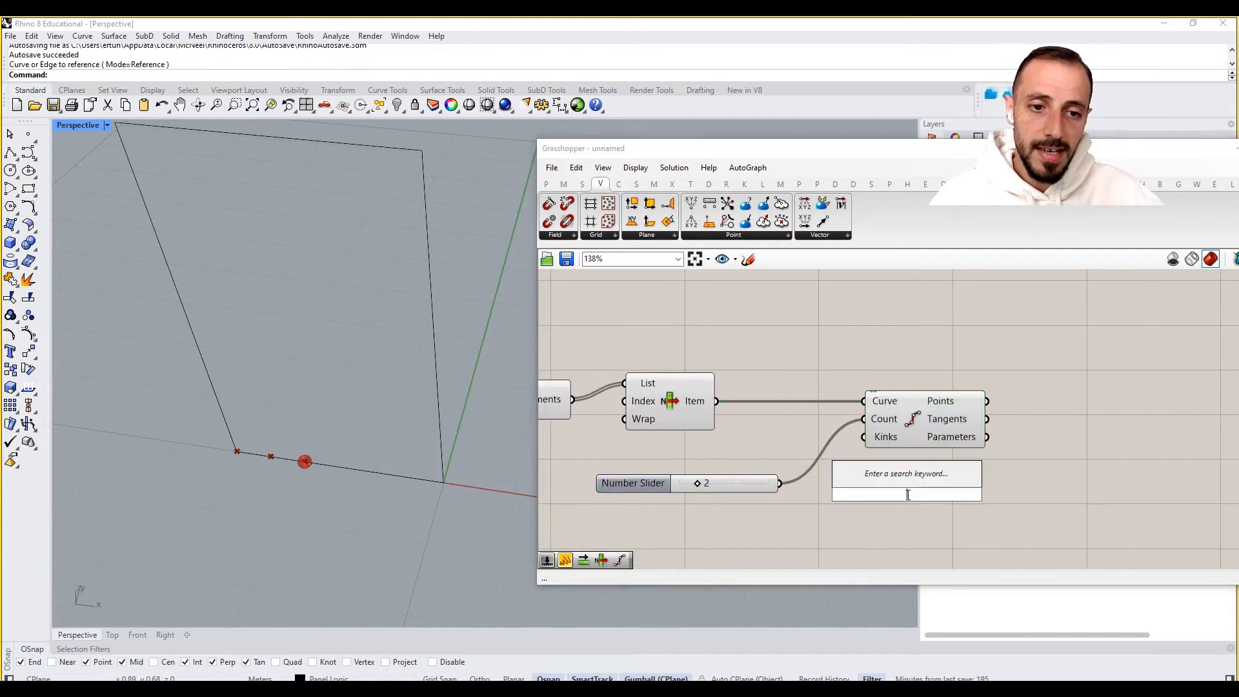
text(list item)
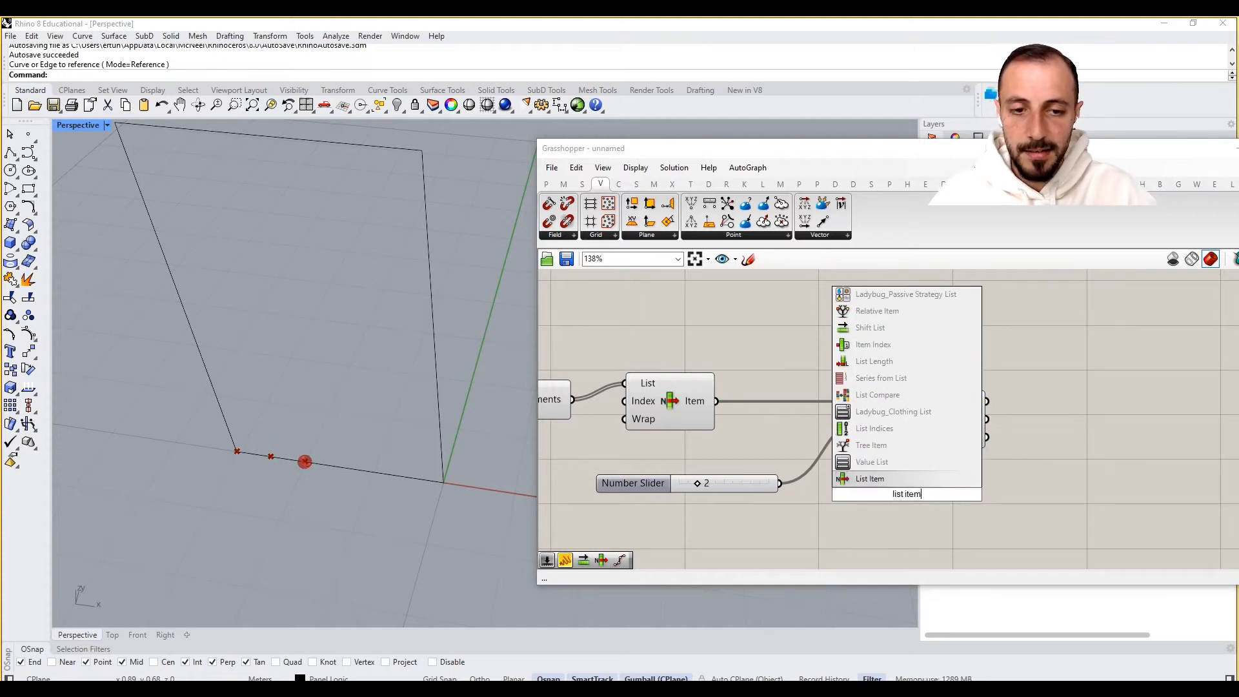
click(882, 478)
drag(882, 478, 1129, 427)
- Add a panel containing 0 and connect it to the new List Item's Index input
double_click(1082, 467)
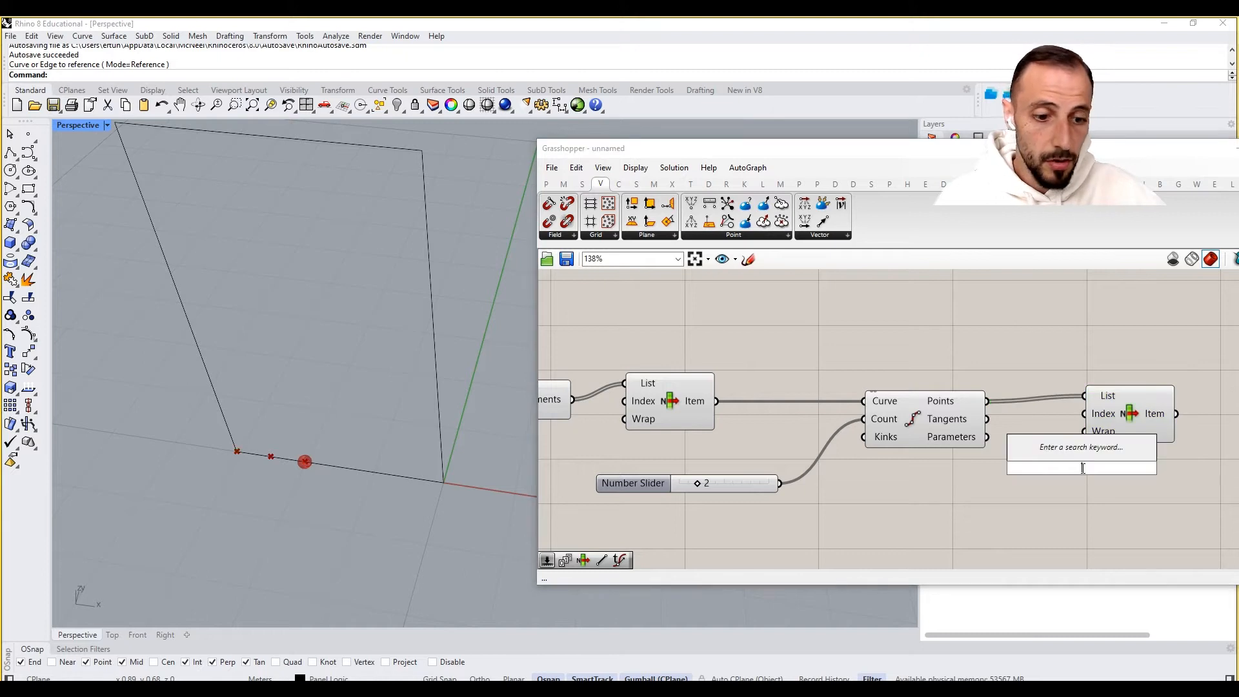
text(//0)
key(Return)
right_drag(1078, 463, 962, 470)
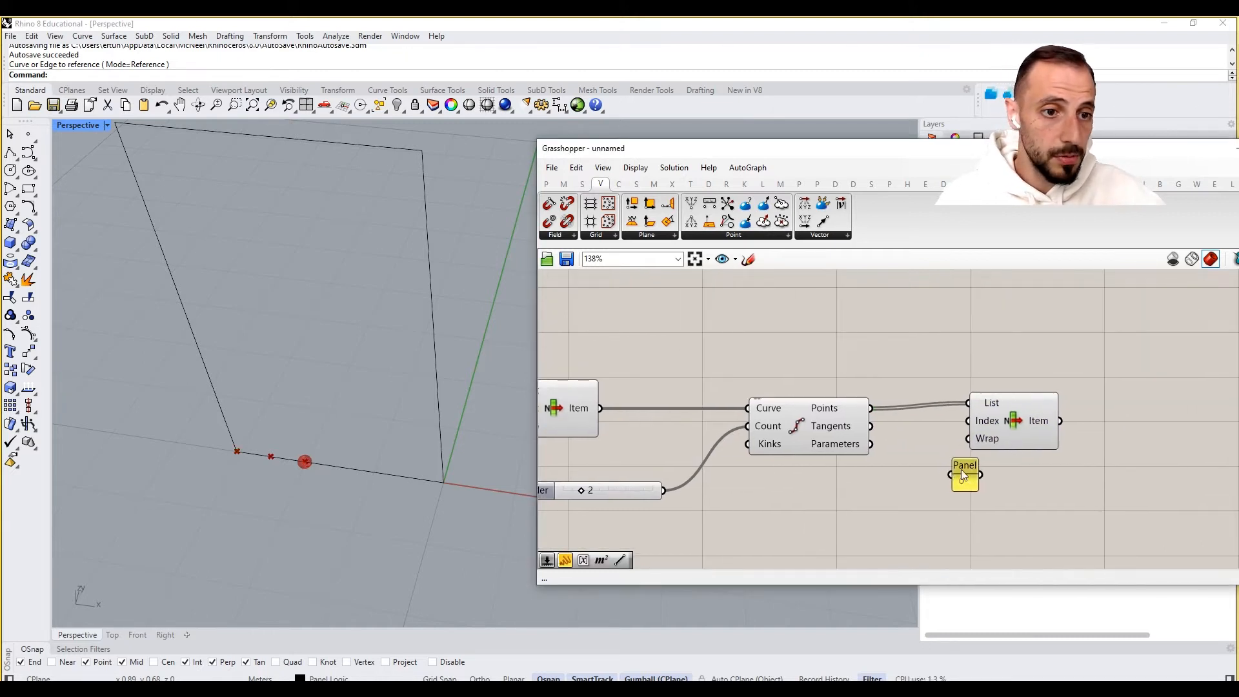
drag(1023, 425, 1069, 432)
mouse_move(982, 475)
mouse_down()
mouse_move(1014, 426)
mouse_move(967, 474)
mouse_up()
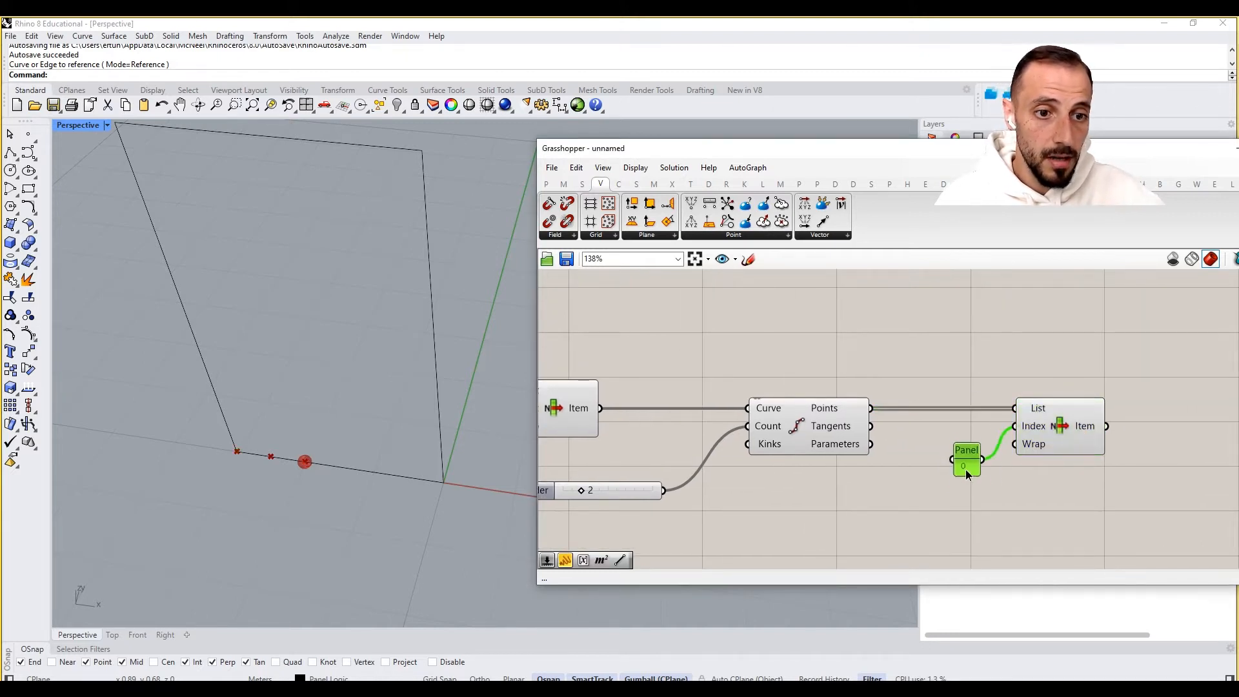
- Copy and paste the List Item with its panel, connecting the copy's List input to Divide Curve's Points
drag(1061, 365, 932, 476)
key(ctrl+c)
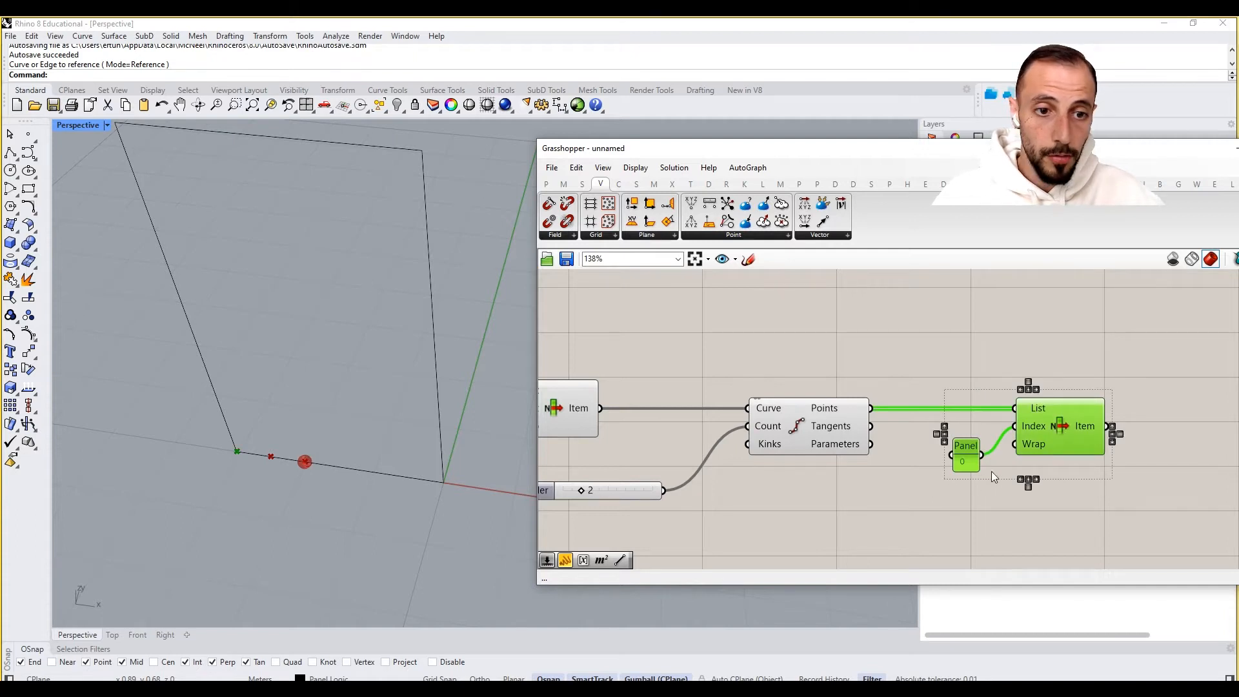
key(ctrl+v)
drag(1049, 439, 1045, 552)
right_drag(992, 510, 988, 454)
click(964, 478)
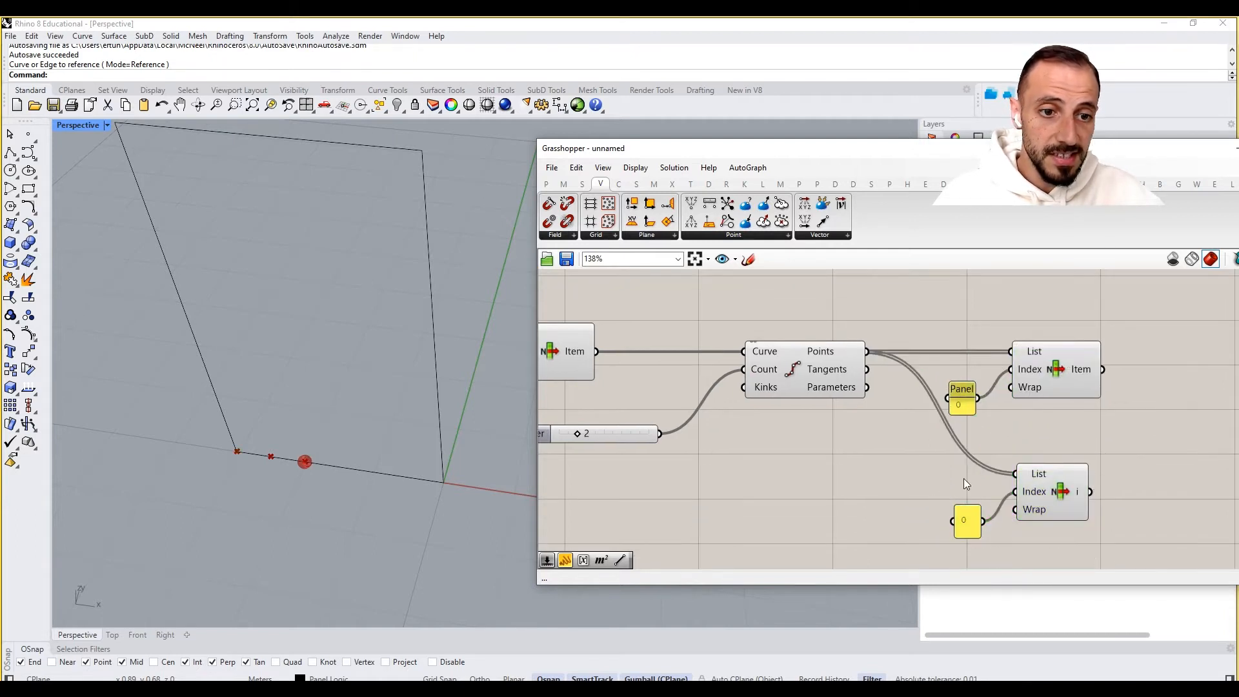
- Set the copied panel's value to 1 and toggle its Wrap Items option
double_click(966, 522)
click(1011, 637)
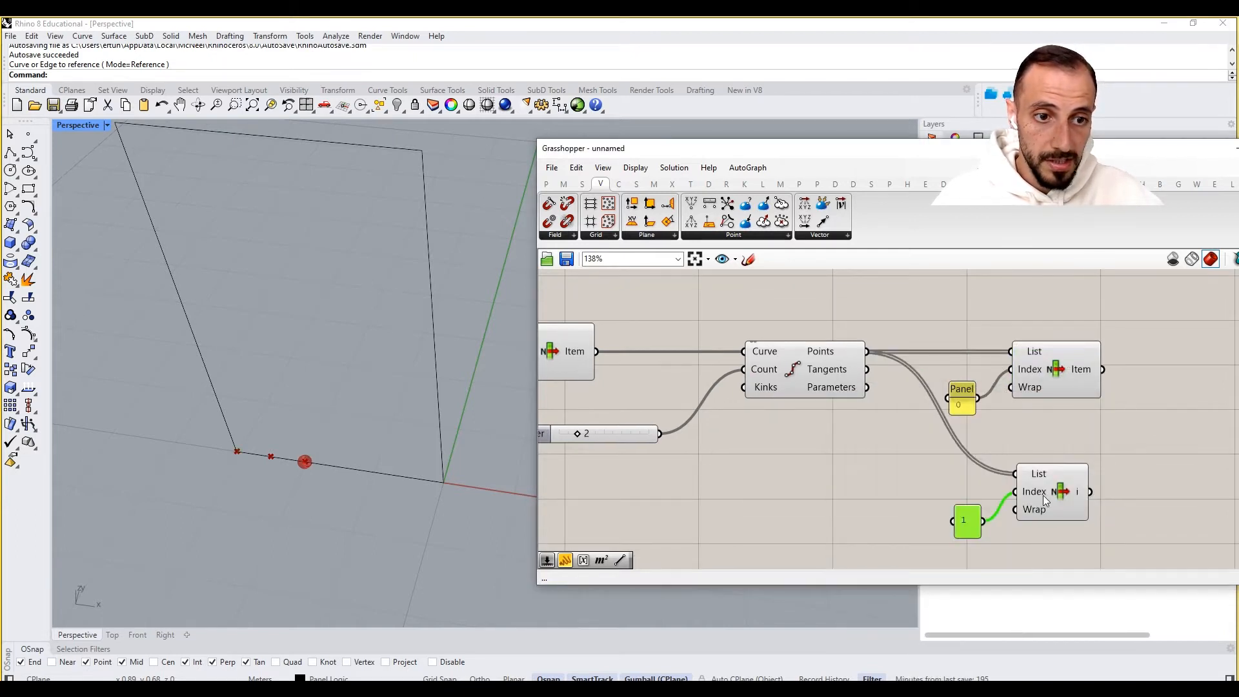
click(934, 484)
right_click(965, 520)
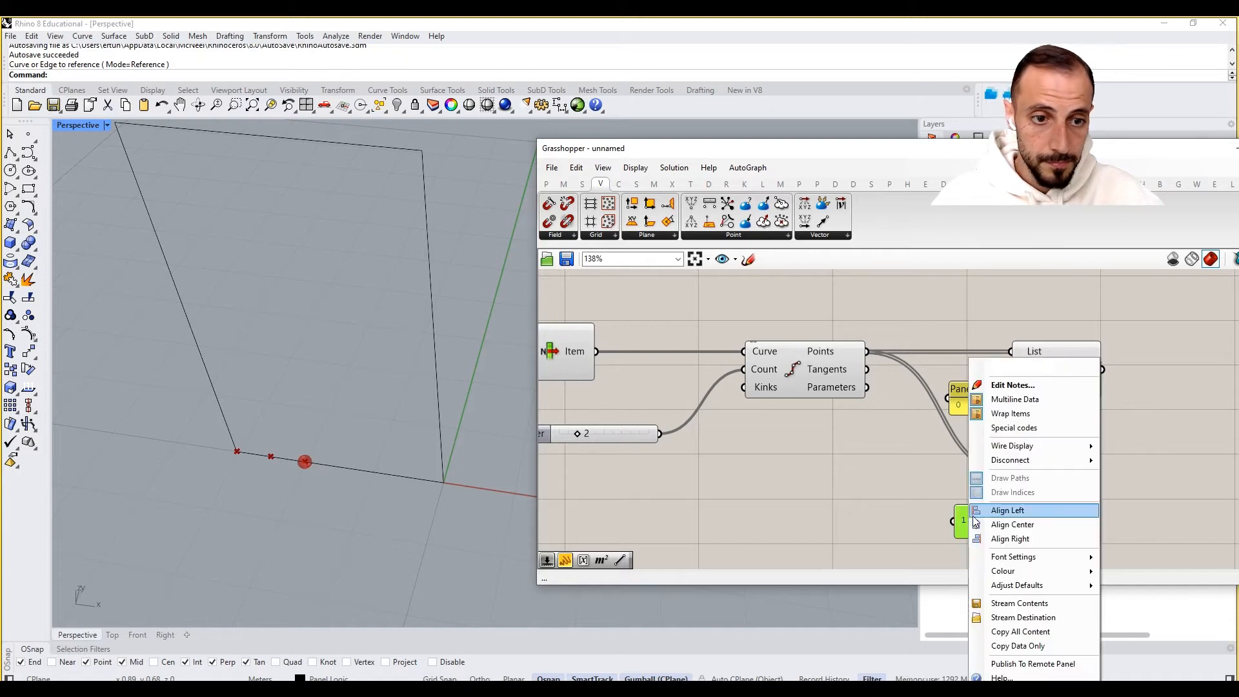
click(1022, 415)
click(1049, 502)
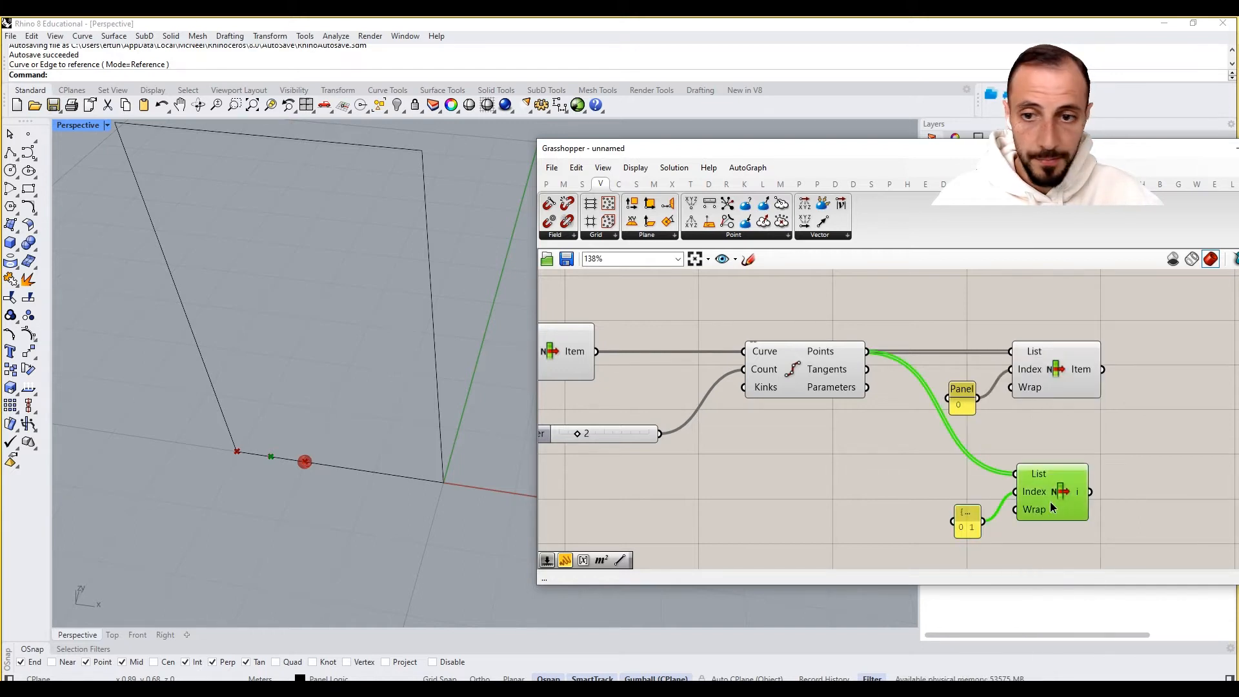
click(956, 505)
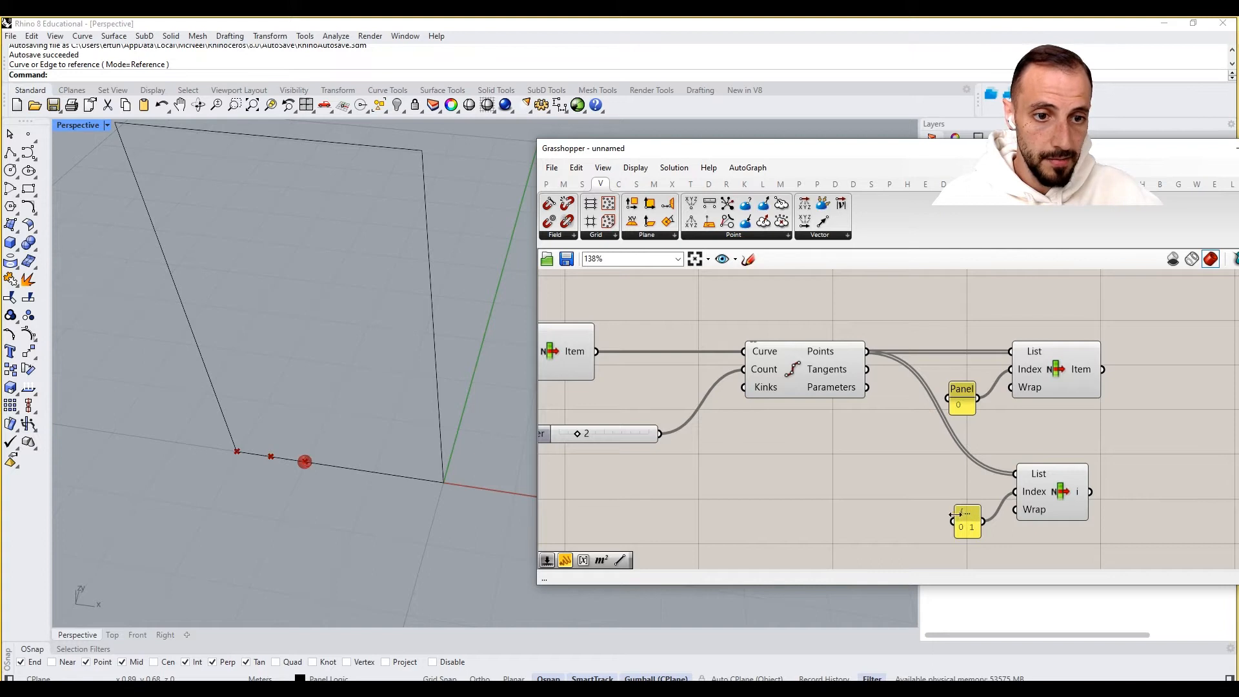
mouse_move(955, 515)
mouse_down()
mouse_move(937, 515)
mouse_move(957, 491)
mouse_up()
click(1066, 488)
click(1058, 435)
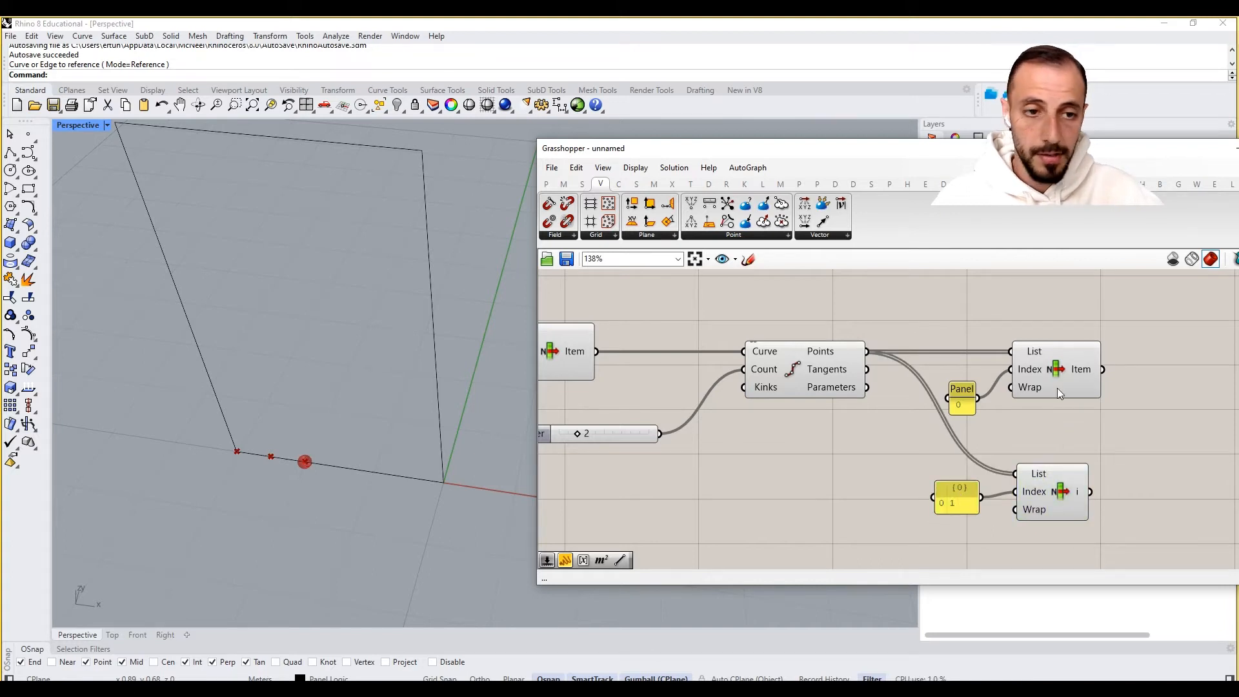
- Rearrange the two List Item components and their panels on the canvas
click(1057, 362)
drag(1057, 323, 944, 408)
drag(1051, 375, 1068, 365)
right_drag(1077, 402, 999, 400)
drag(1079, 446, 813, 523)
right_drag(947, 510, 900, 489)
drag(904, 489, 913, 493)
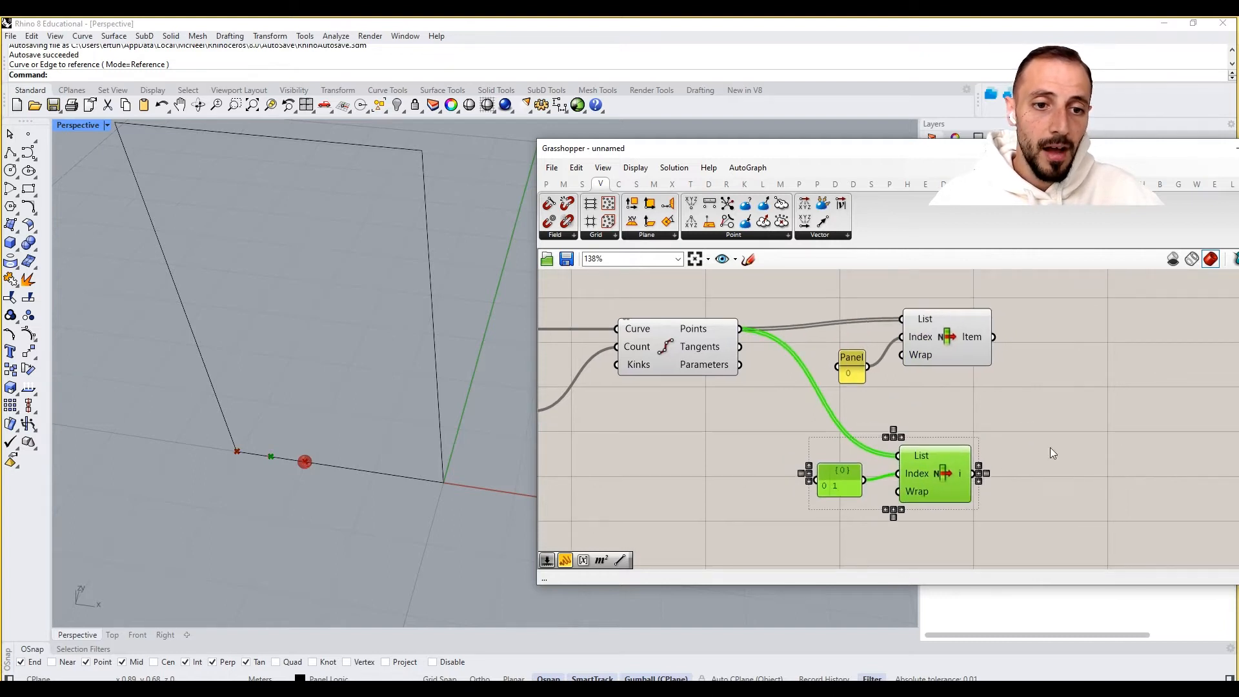
- Add a Rotate component and feed the second List Item's output into its Geometry input
double_click(1051, 447)
text(rota)
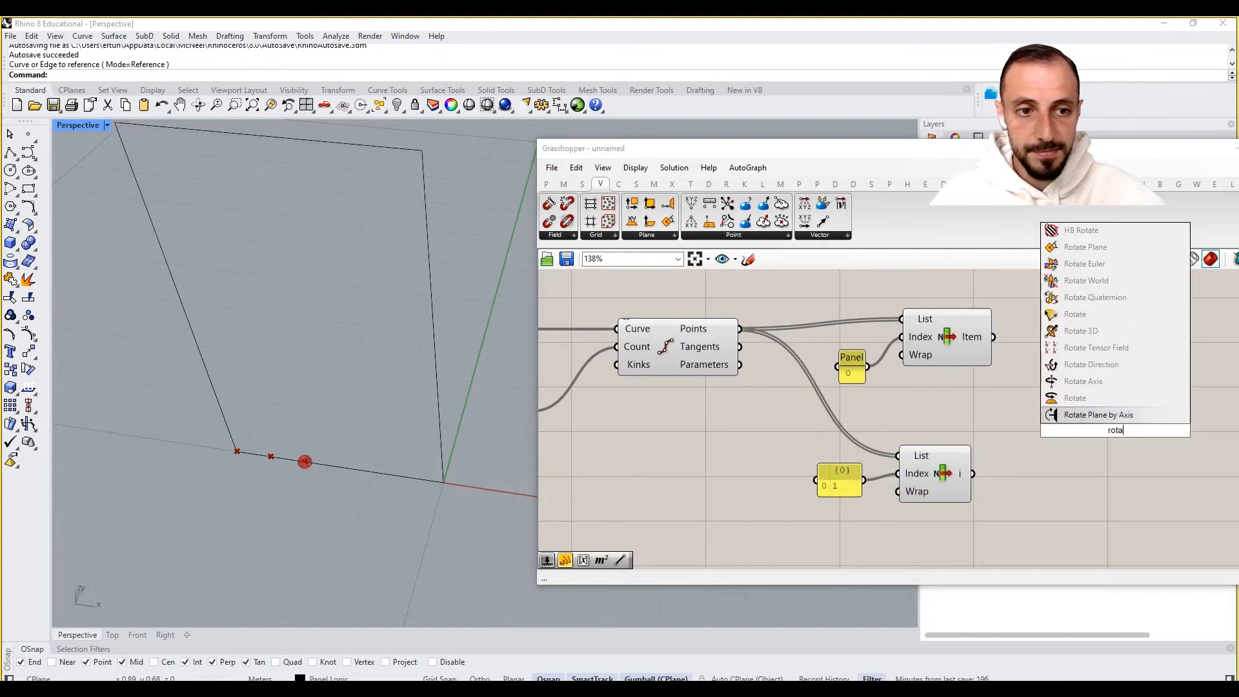
click(1100, 398)
click(945, 483)
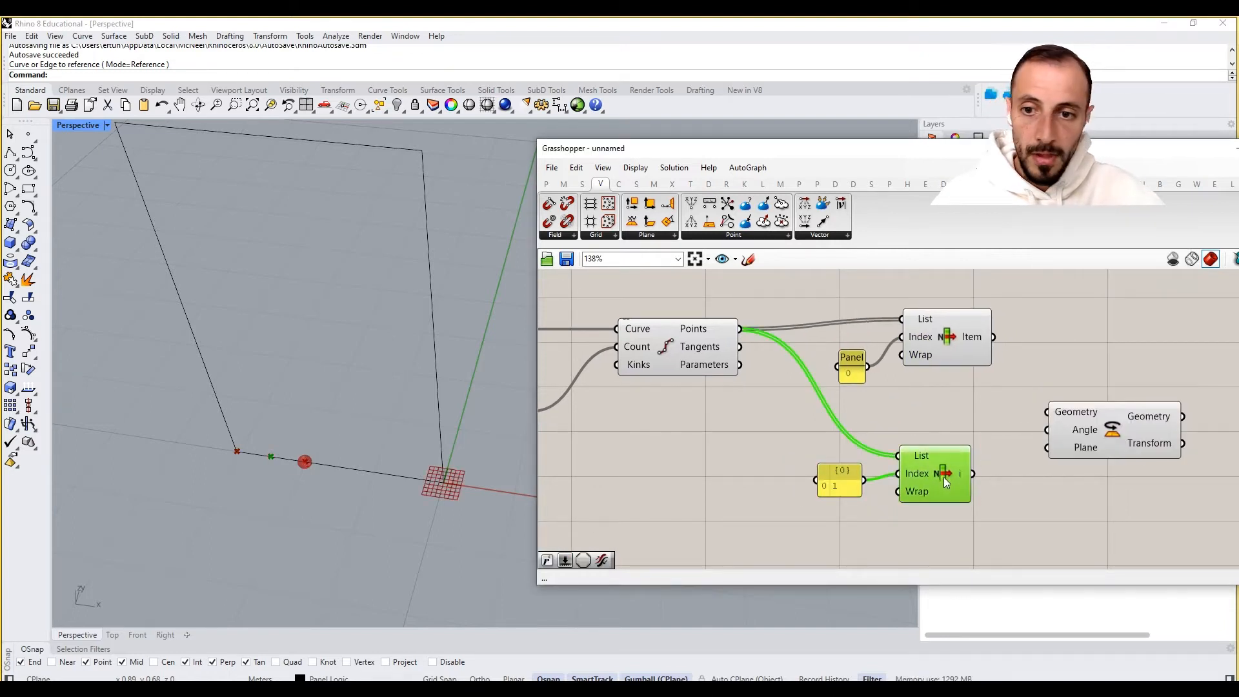
drag(1031, 409, 1046, 412)
right_drag(1106, 455, 994, 456)
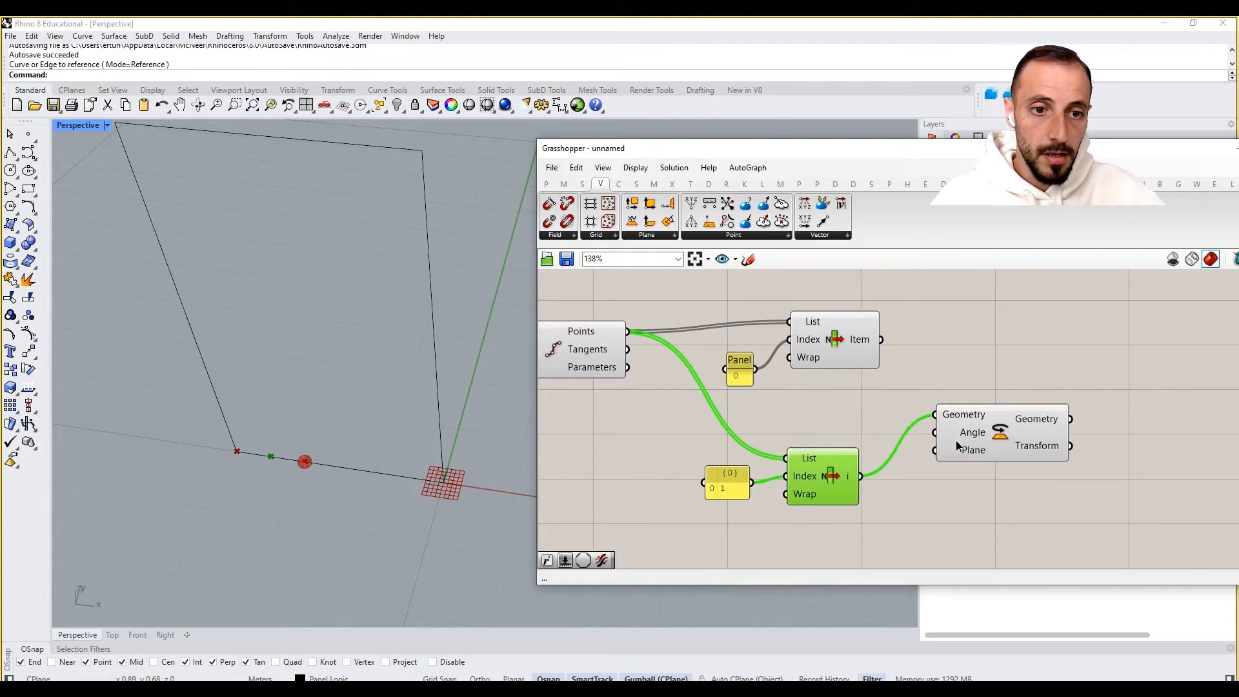
- Add an XY Plane component and connect the first List Item's output to its Origin input
drag(997, 431, 1188, 446)
double_click(978, 386)
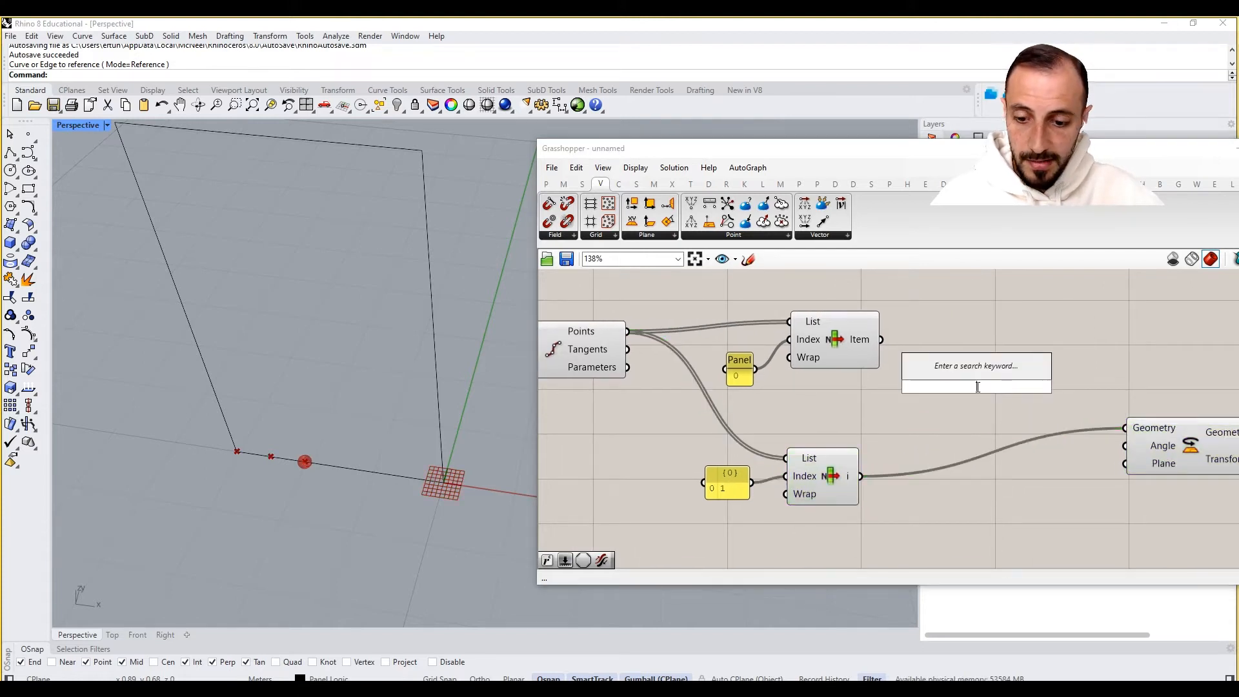
text(xy)
drag(944, 372, 951, 365)
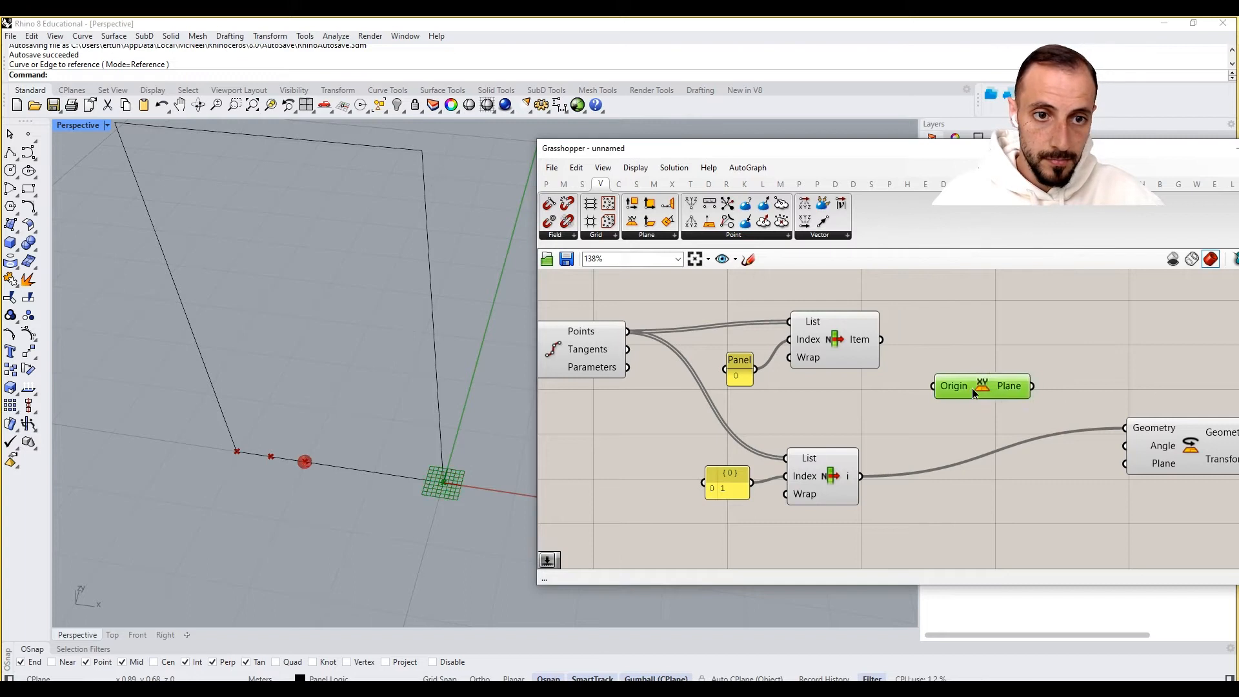
click(864, 347)
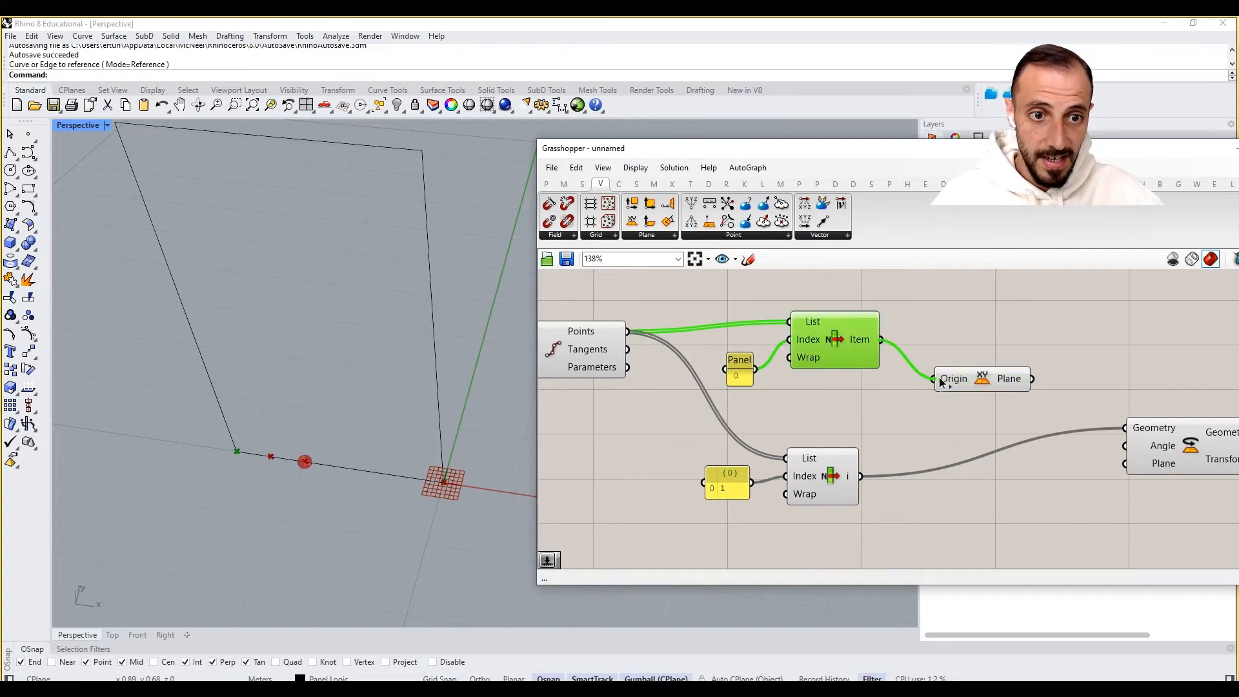
- Reorganize the components and connect the XY Plane output to Rotate's Plane input
drag(853, 432, 824, 282)
drag(968, 333, 742, 427)
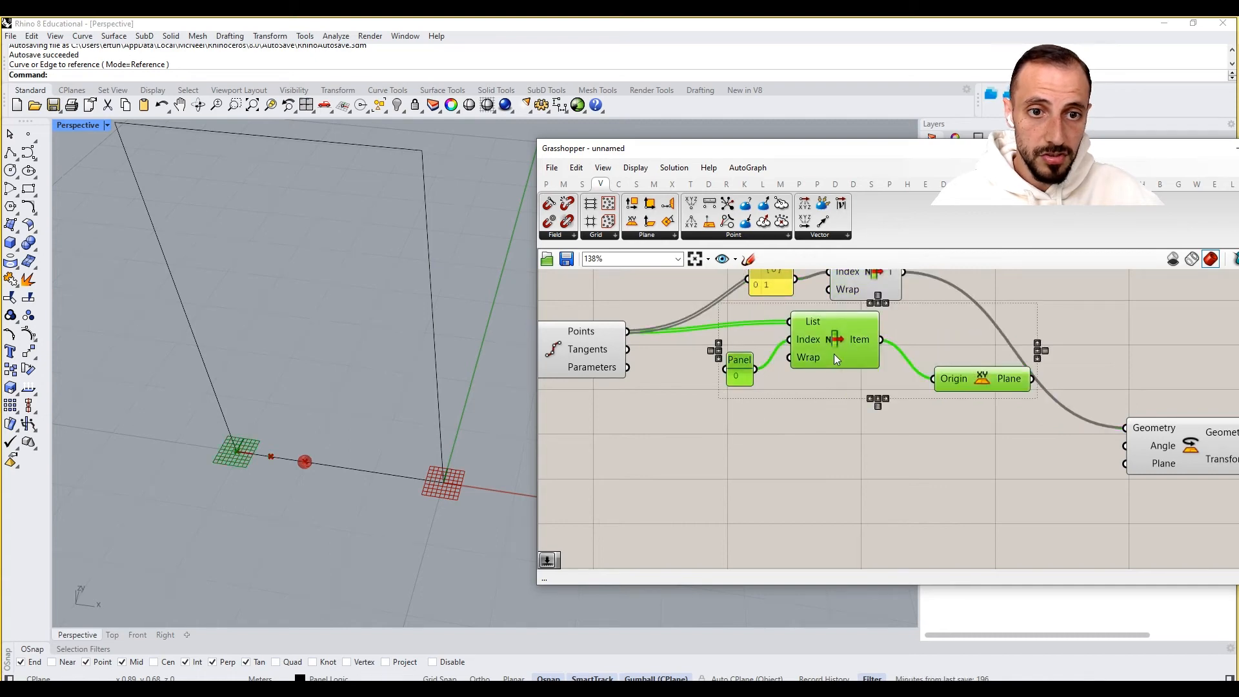
drag(834, 355, 799, 459)
right_drag(836, 336, 835, 441)
scroll(835, 440, down, 3)
scroll(835, 440, up, 2)
drag(1127, 548, 1083, 442)
right_drag(1024, 492, 1068, 404)
drag(969, 489, 1077, 366)
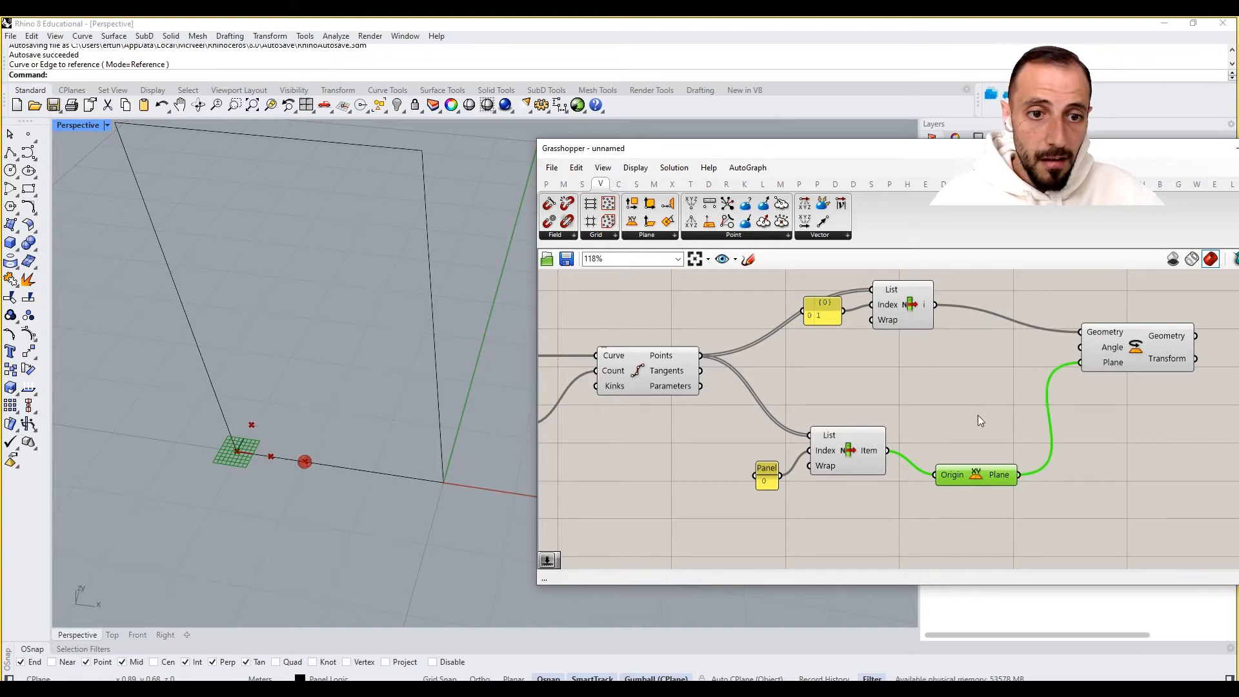
- Add a Radians component and connect its output to Rotate's Angle input
drag(978, 415, 773, 501)
drag(832, 435, 826, 466)
click(909, 386)
double_click(909, 385)
text(rad)
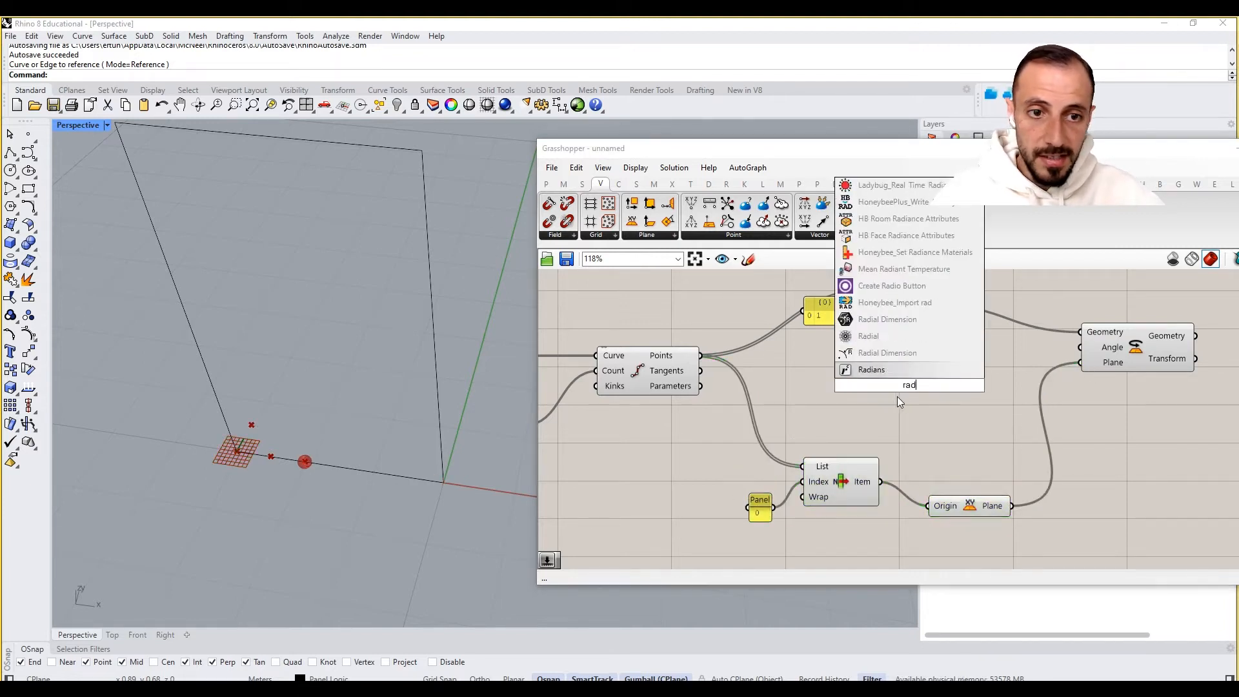
click(883, 374)
drag(961, 385, 1065, 352)
drag(892, 395, 915, 396)
- Add a number slider, connect it to the Radians component's Degrees input, and set it to 61
double_click(846, 425)
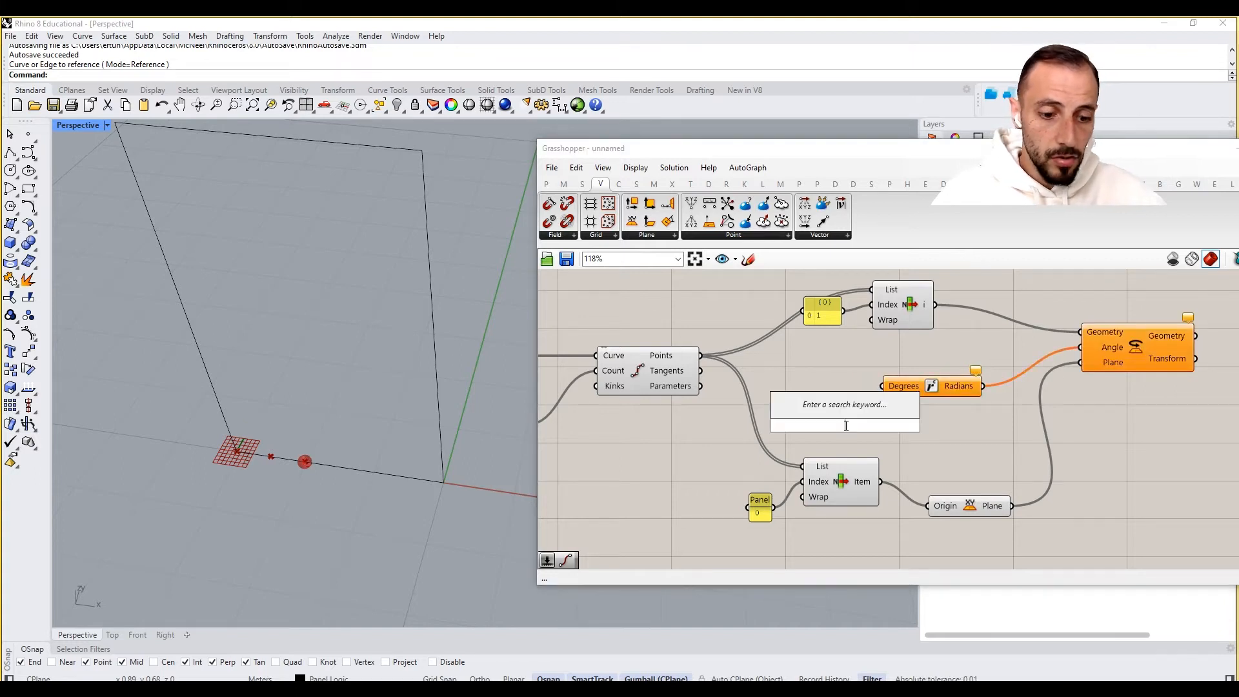
text(0<36)
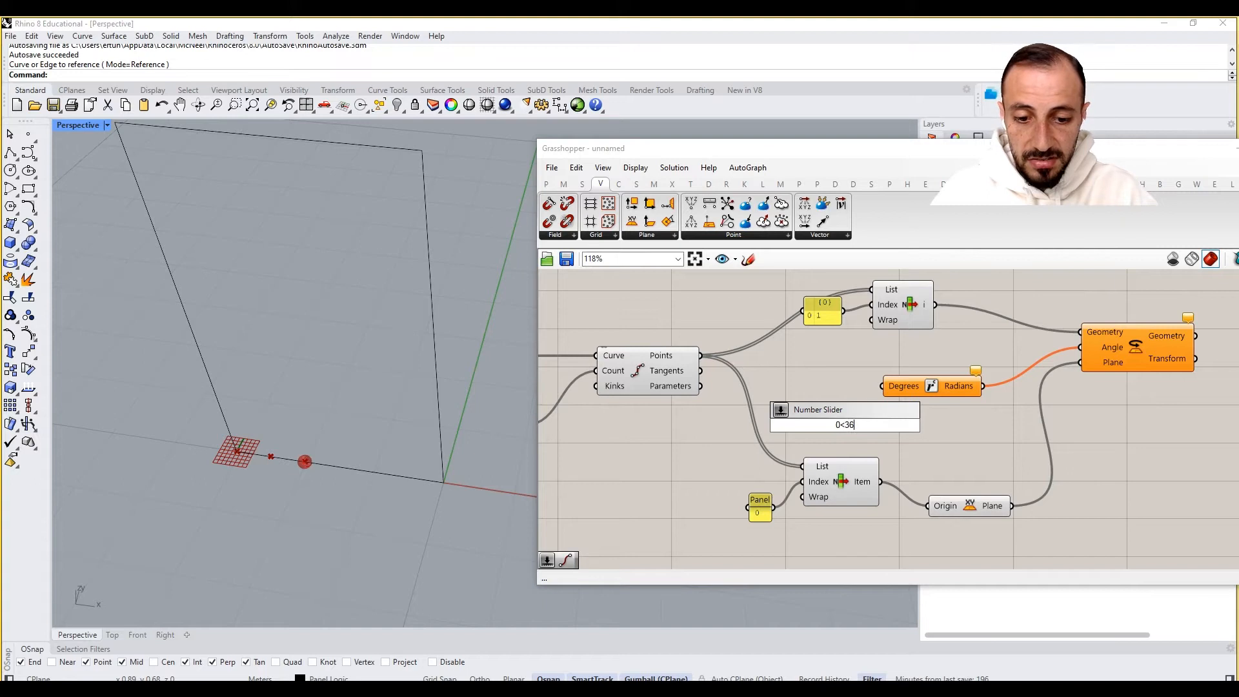
key(Return)
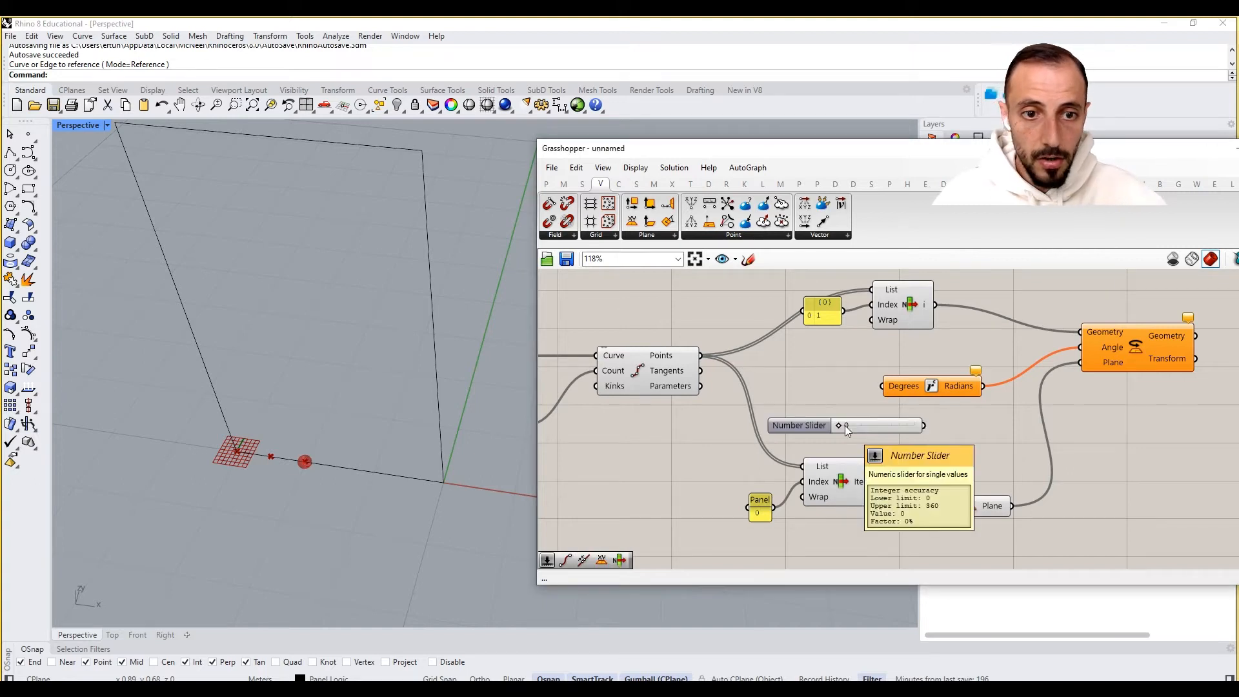
drag(905, 401, 899, 391)
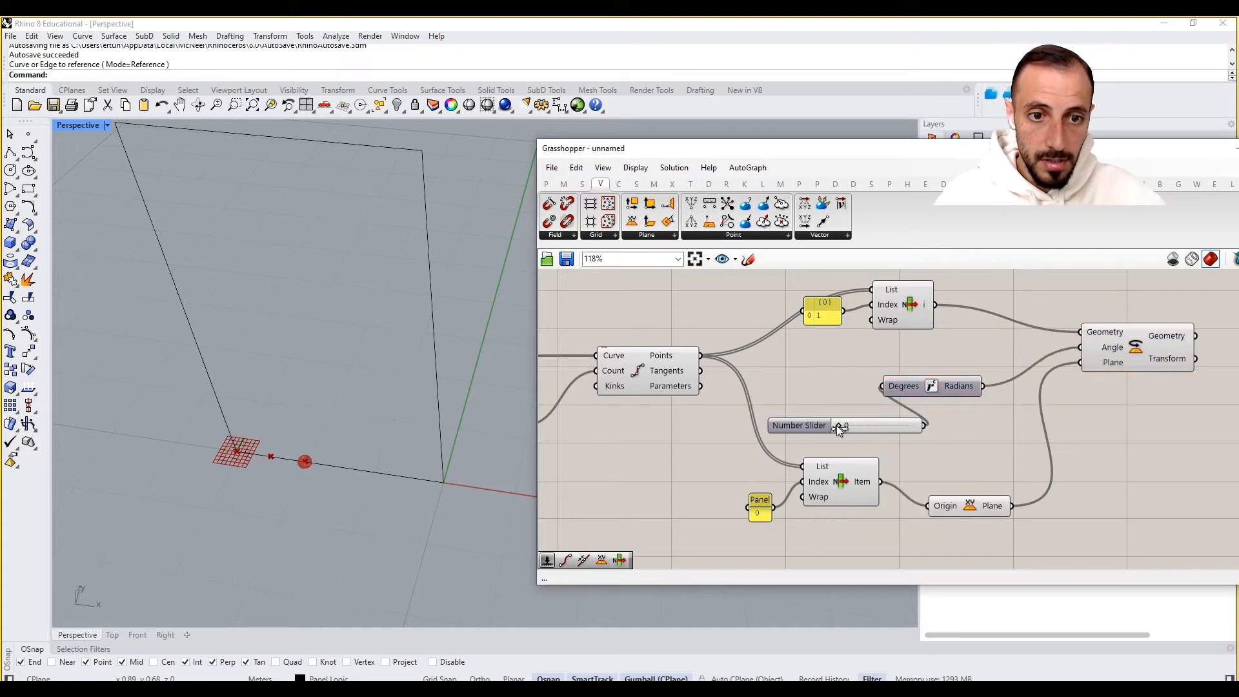
mouse_move(838, 425)
mouse_down()
mouse_move(923, 444)
mouse_move(840, 441)
mouse_move(852, 439)
mouse_up()
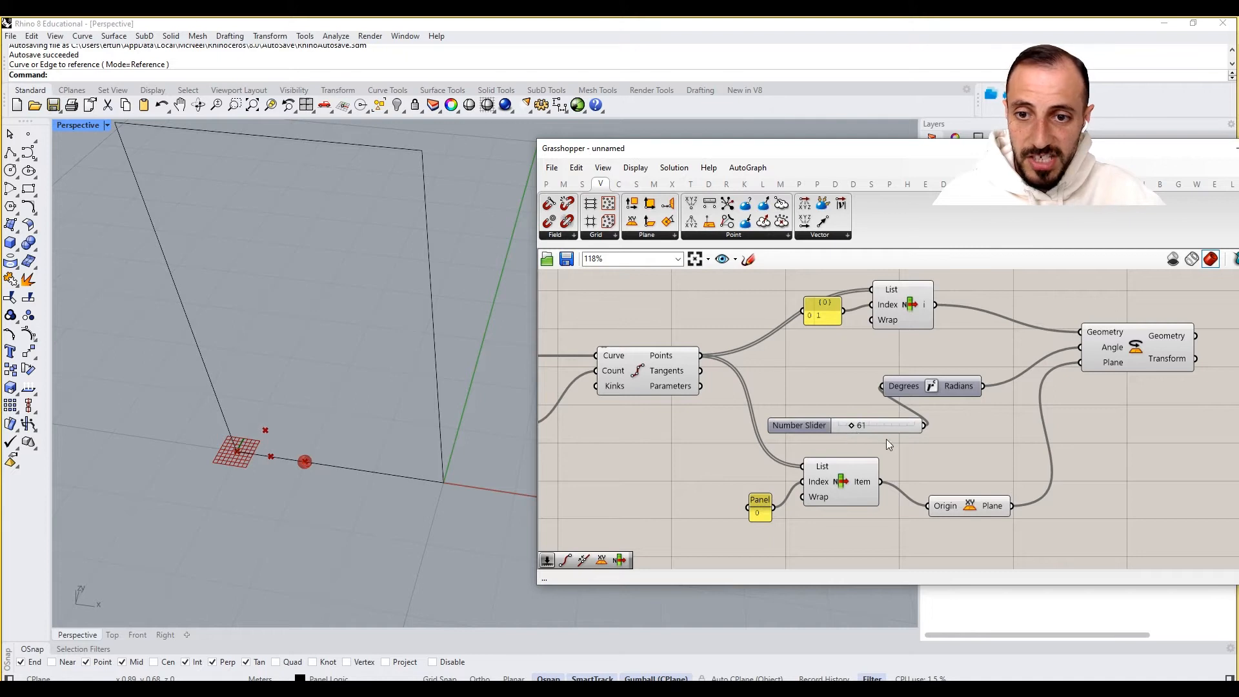
- Replace the old Degrees slider with a new 0 to 90 number slider wired into Radians, set to about 60
double_click(941, 462)
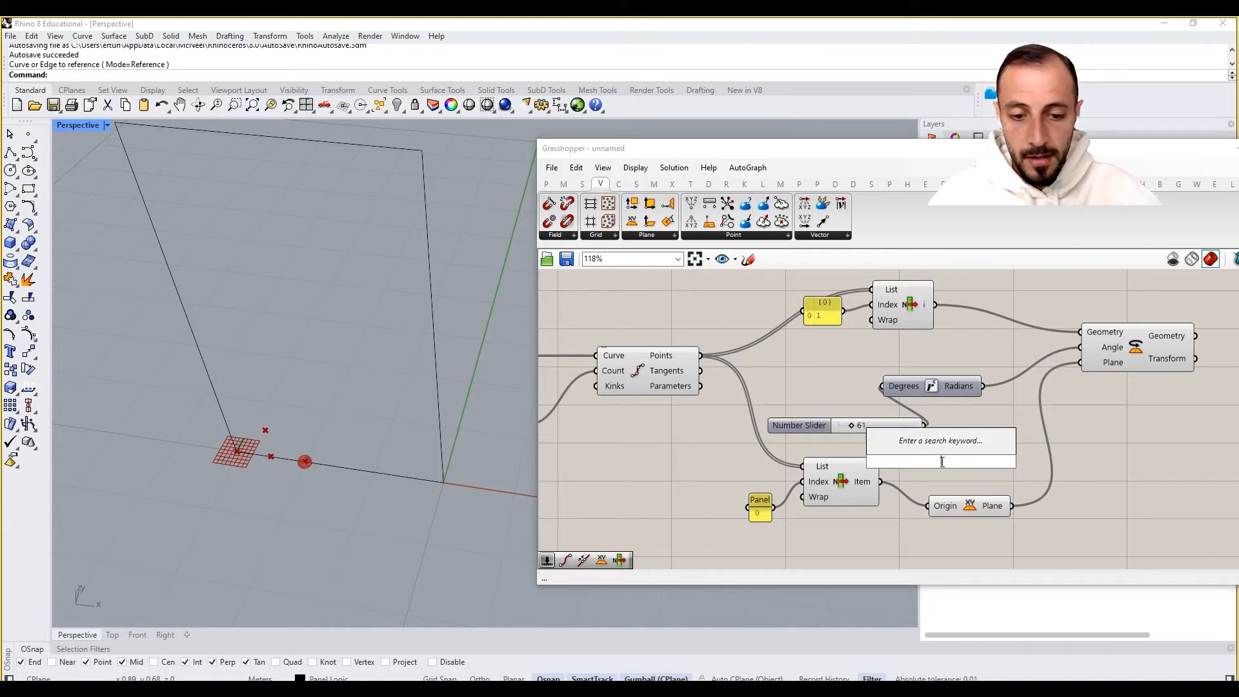
text(0)
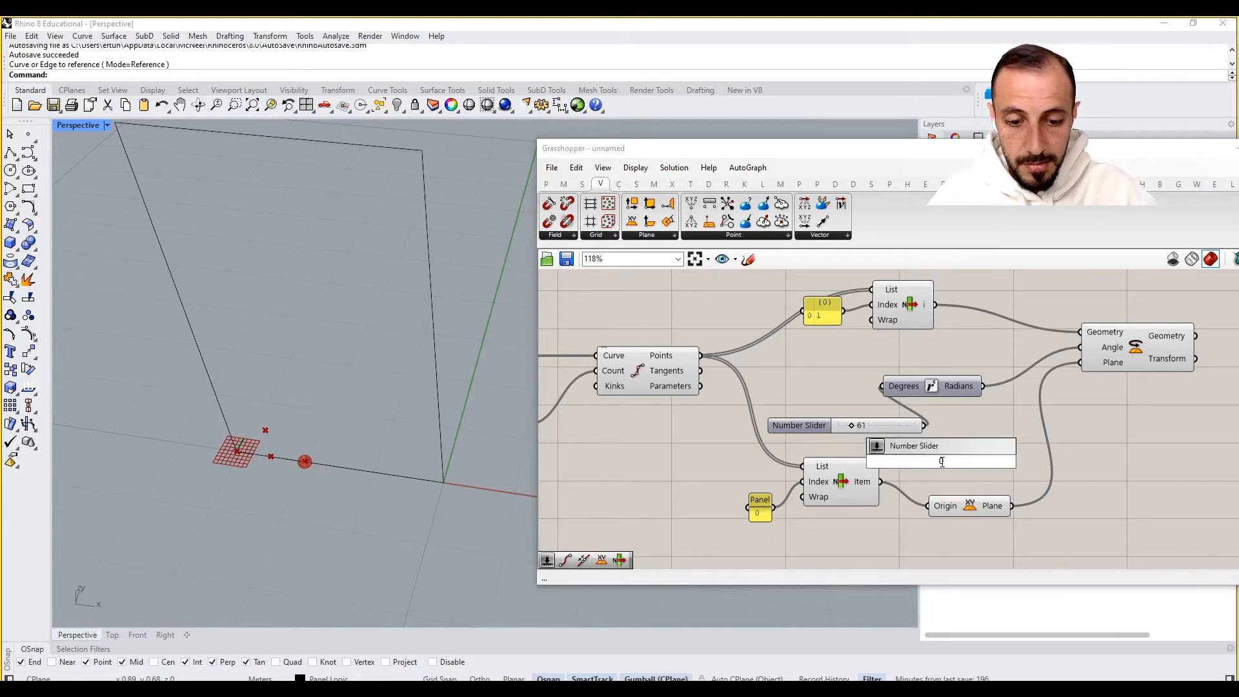
text(.00<)
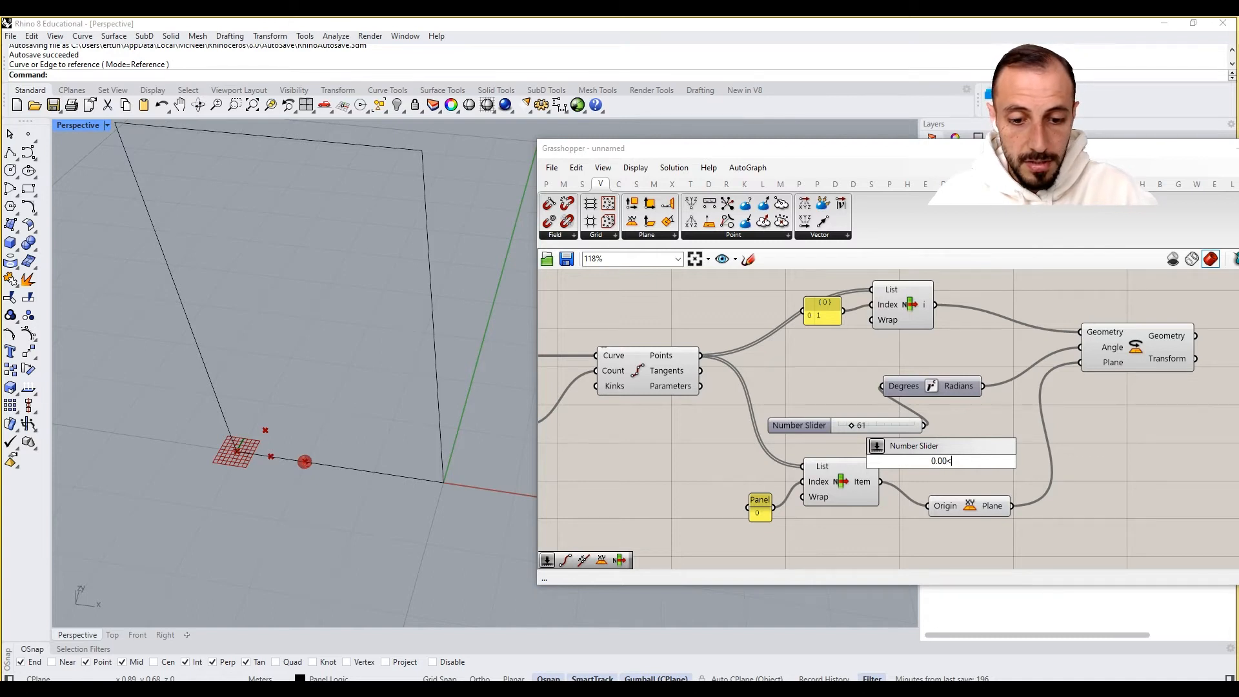
text(90)
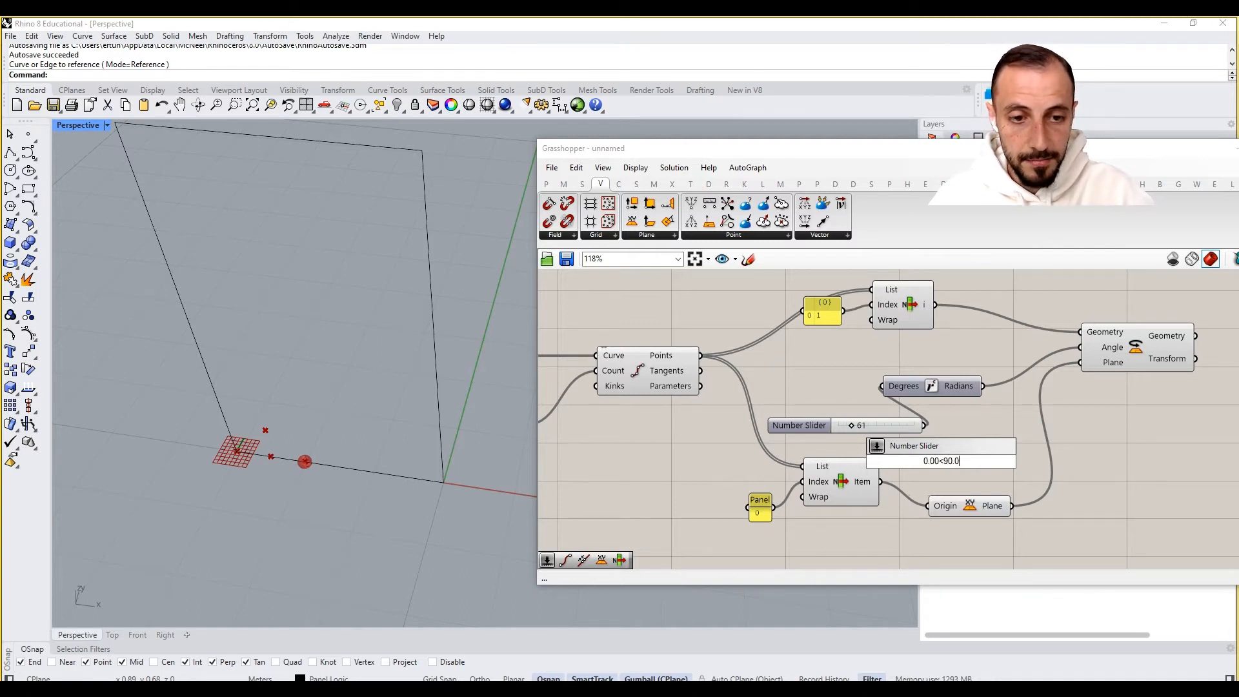
key(Return)
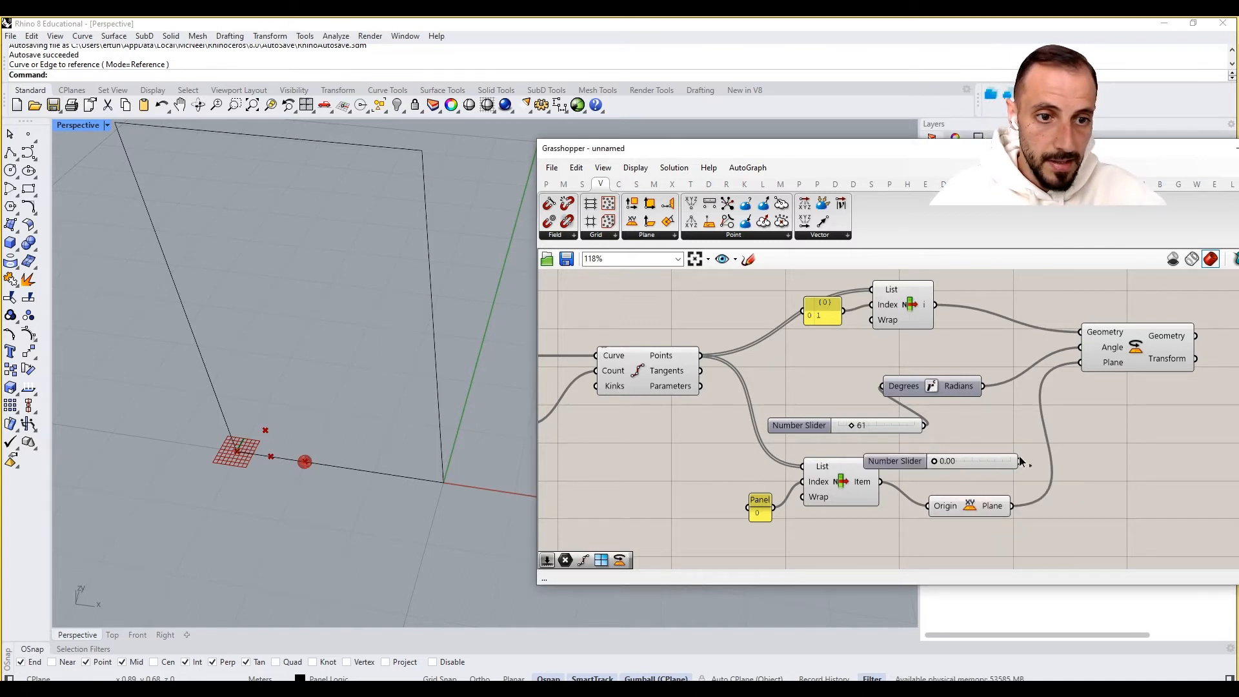
drag(1020, 461, 884, 390)
click(884, 427)
key(Delete)
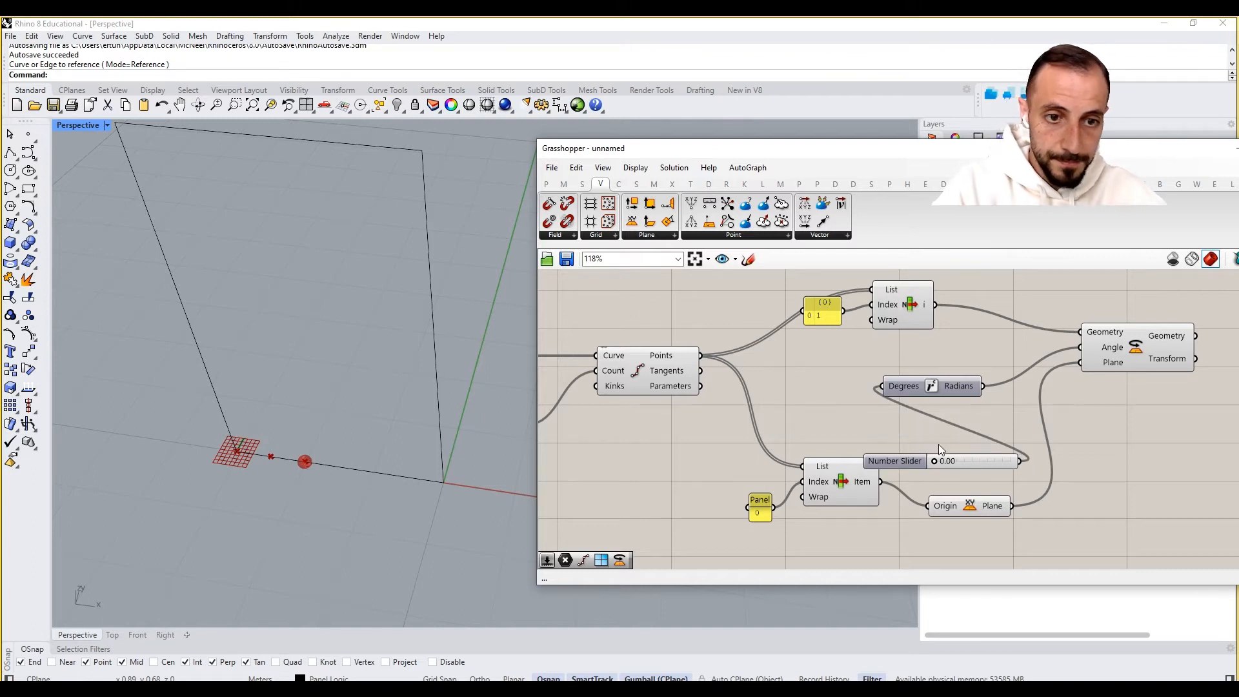
mouse_move(962, 463)
mouse_down()
mouse_move(808, 405)
mouse_move(788, 415)
mouse_move(854, 407)
mouse_up()
scroll(897, 400, down, 3)
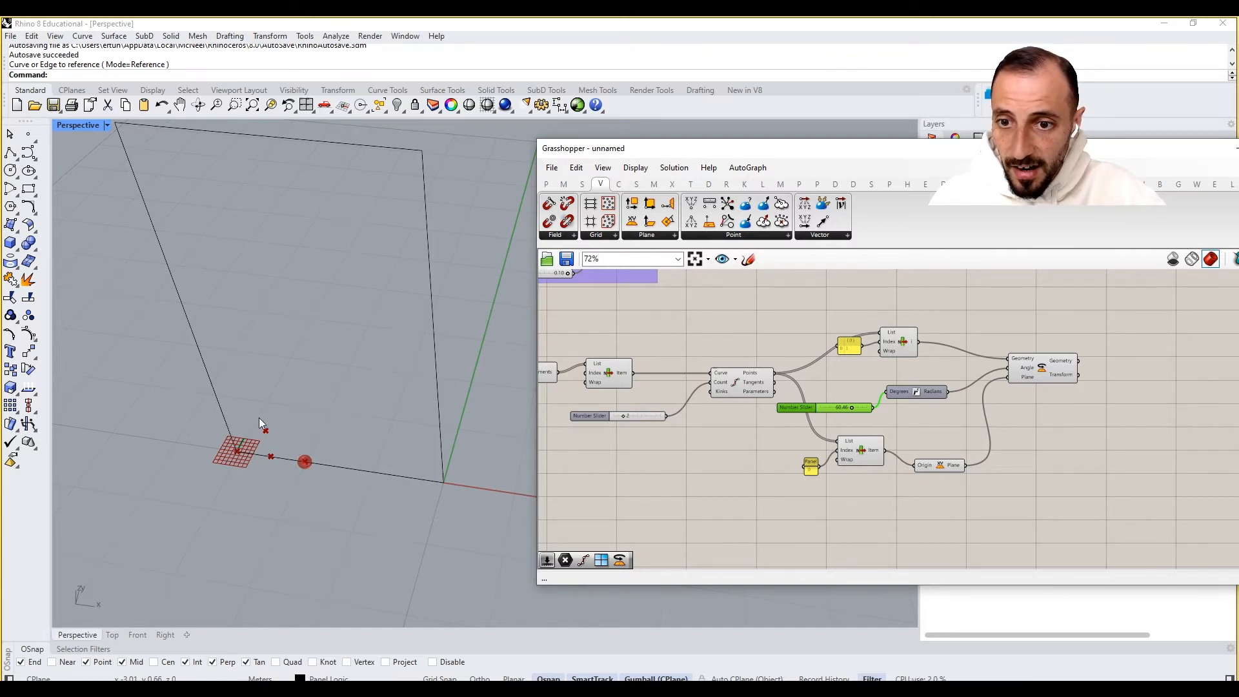
- Rearrange the Divide Curve, List Item, Radians, XY Plane and Rotate components into a tidier layout
right_drag(718, 413, 808, 413)
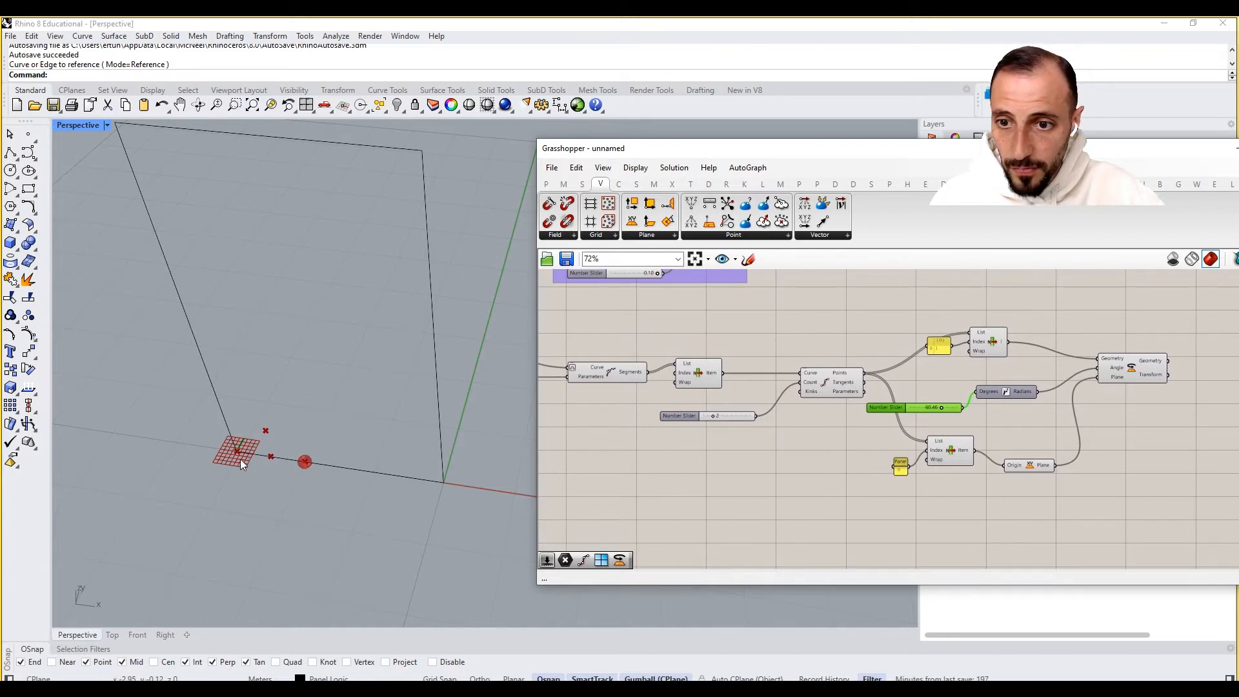
click(839, 380)
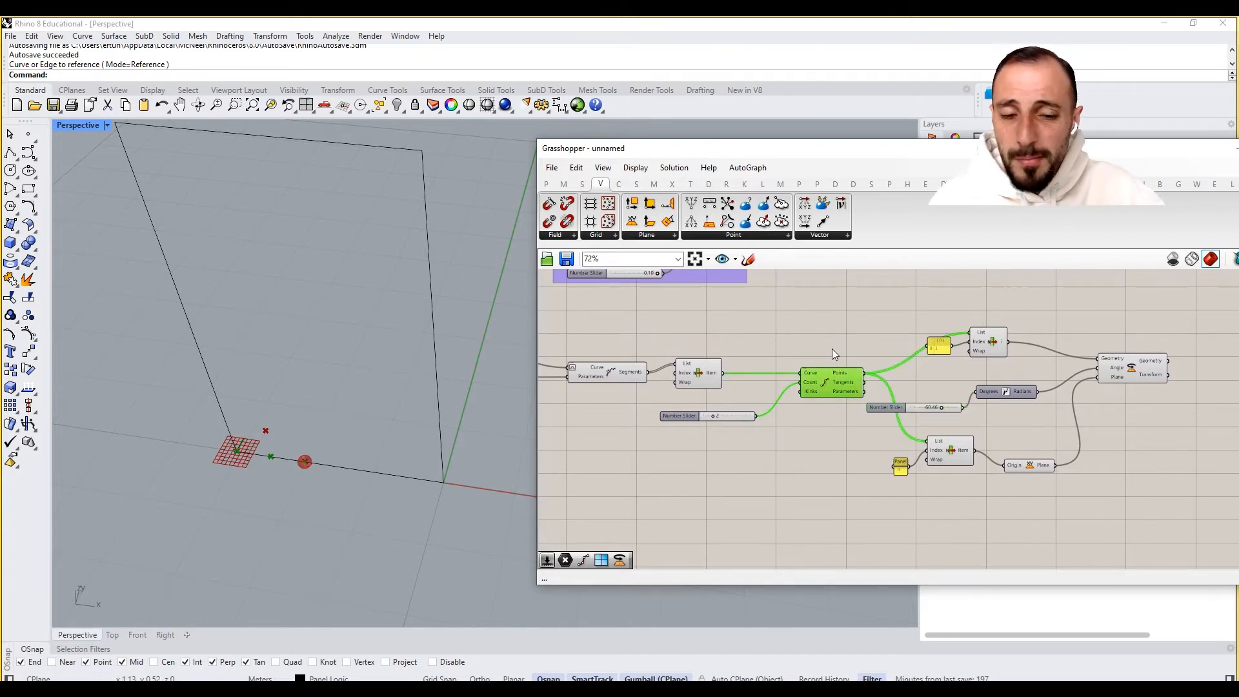
right_click(837, 348)
key(Escape)
click(967, 388)
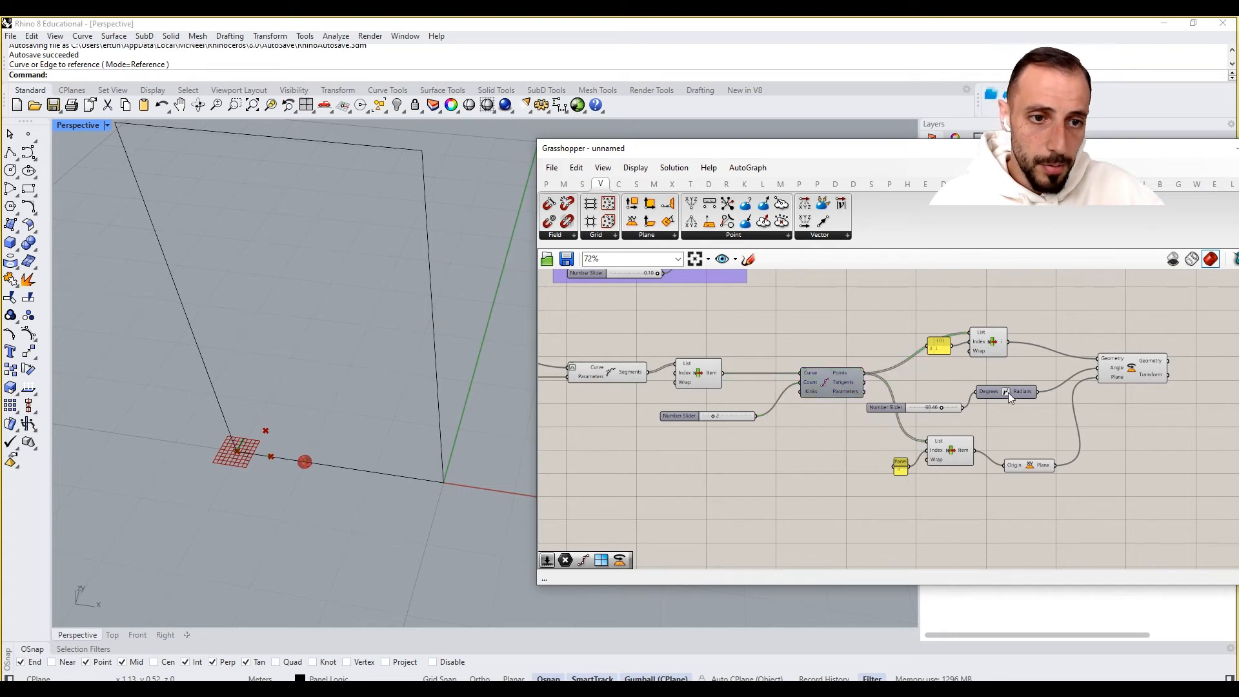
drag(1009, 393, 1025, 393)
drag(1054, 318, 931, 349)
drag(993, 343, 1024, 341)
click(1026, 446)
drag(1029, 445, 882, 488)
drag(952, 447, 960, 472)
click(1005, 434)
right_drag(1027, 424, 918, 424)
drag(1036, 373, 1070, 377)
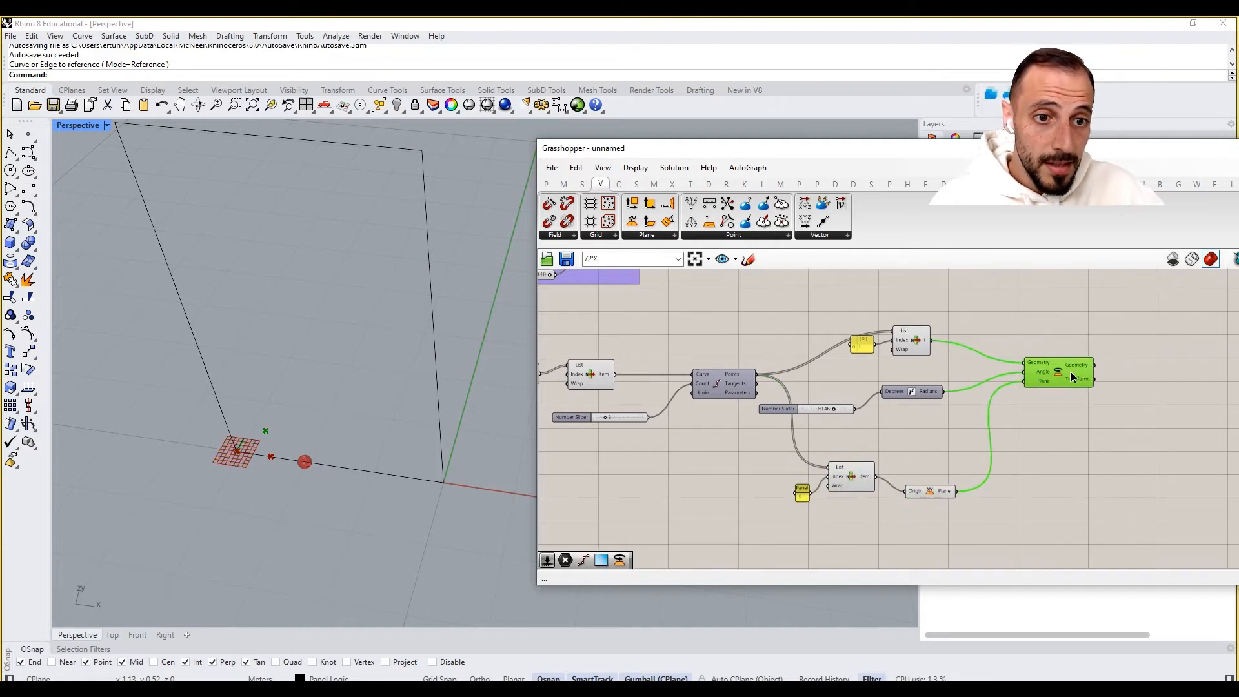
drag(827, 407, 836, 397)
right_drag(844, 390, 930, 389)
scroll(927, 388, down, 3)
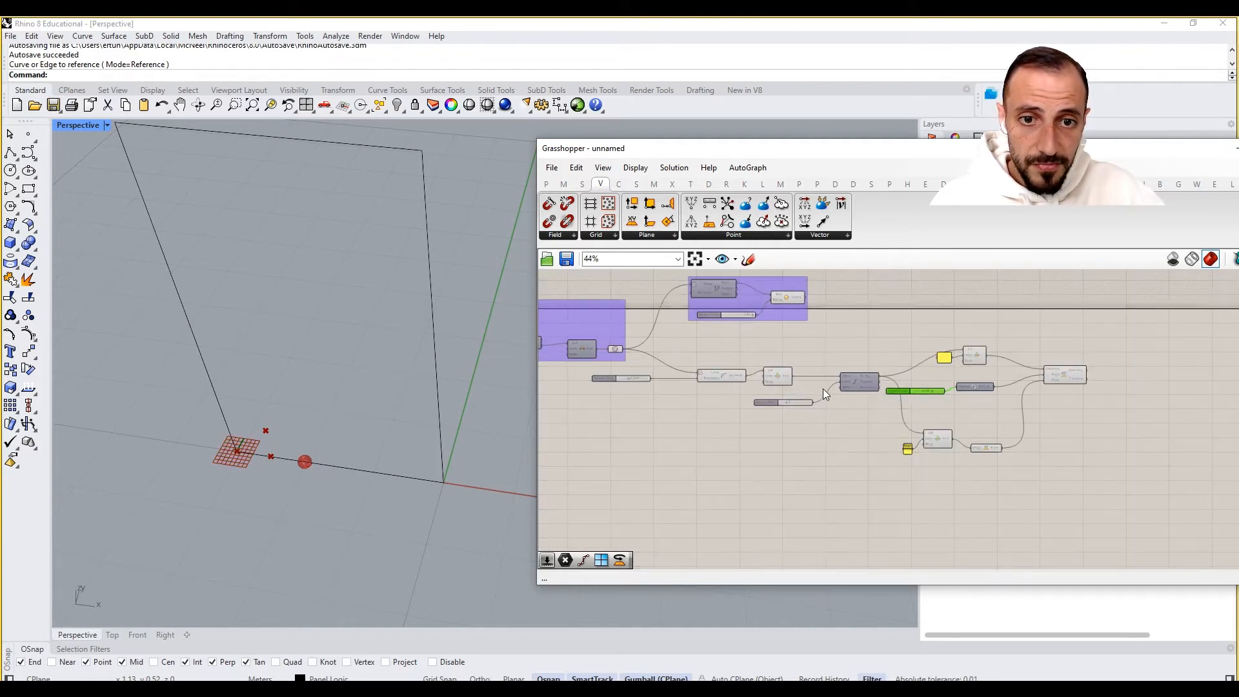
- Group the segment-selection components and the Divide Curve components into two separate groups
scroll(817, 386, up, 2)
right_drag(815, 381, 735, 394)
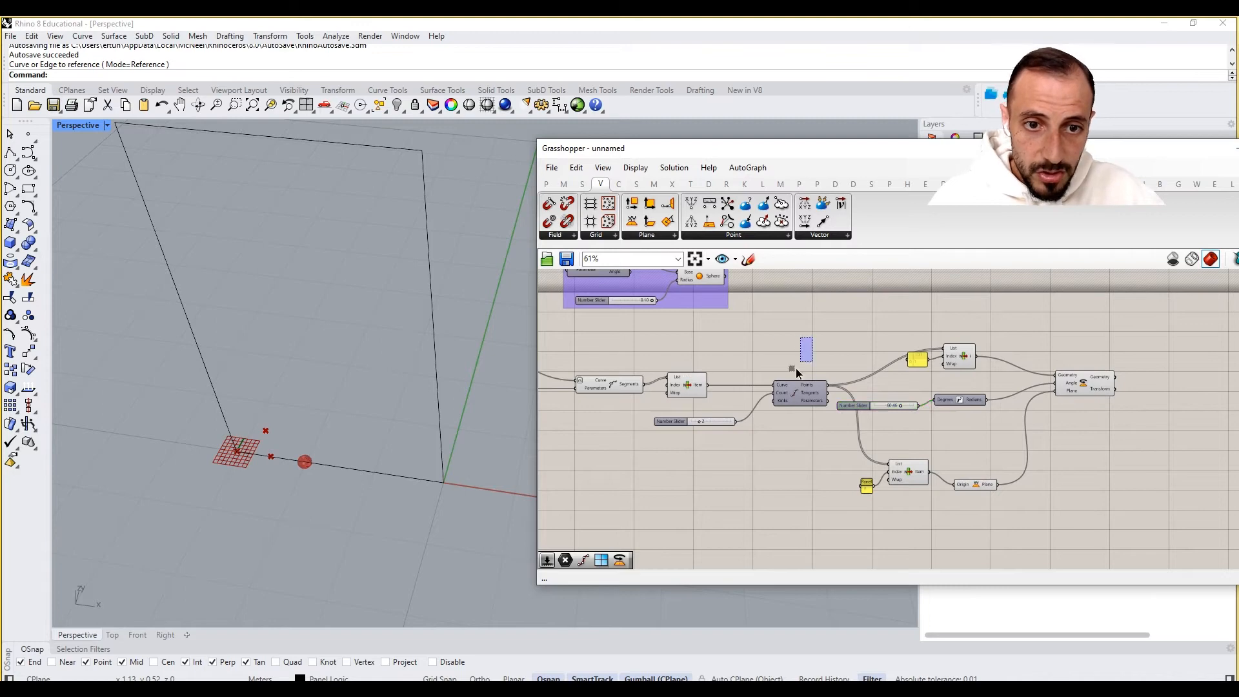
drag(812, 338, 681, 472)
key(ctrl+g)
right_drag(659, 501, 813, 490)
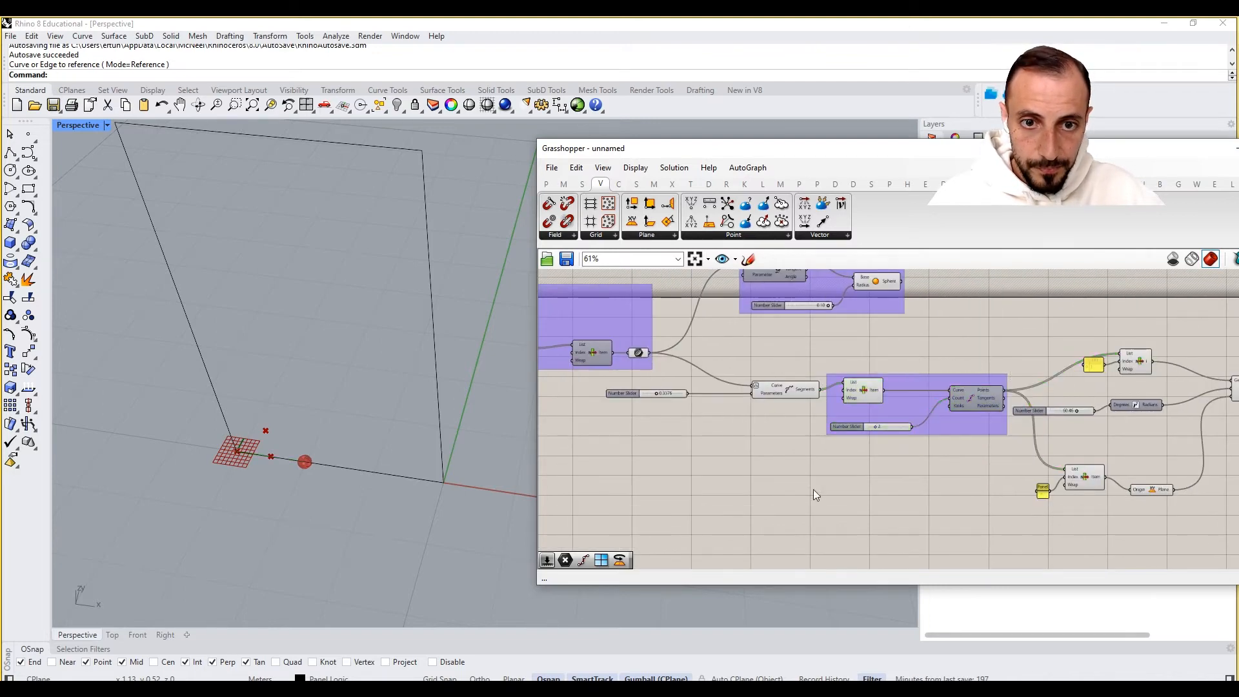
drag(808, 357, 665, 436)
key(ctrl+g)
click(794, 510)
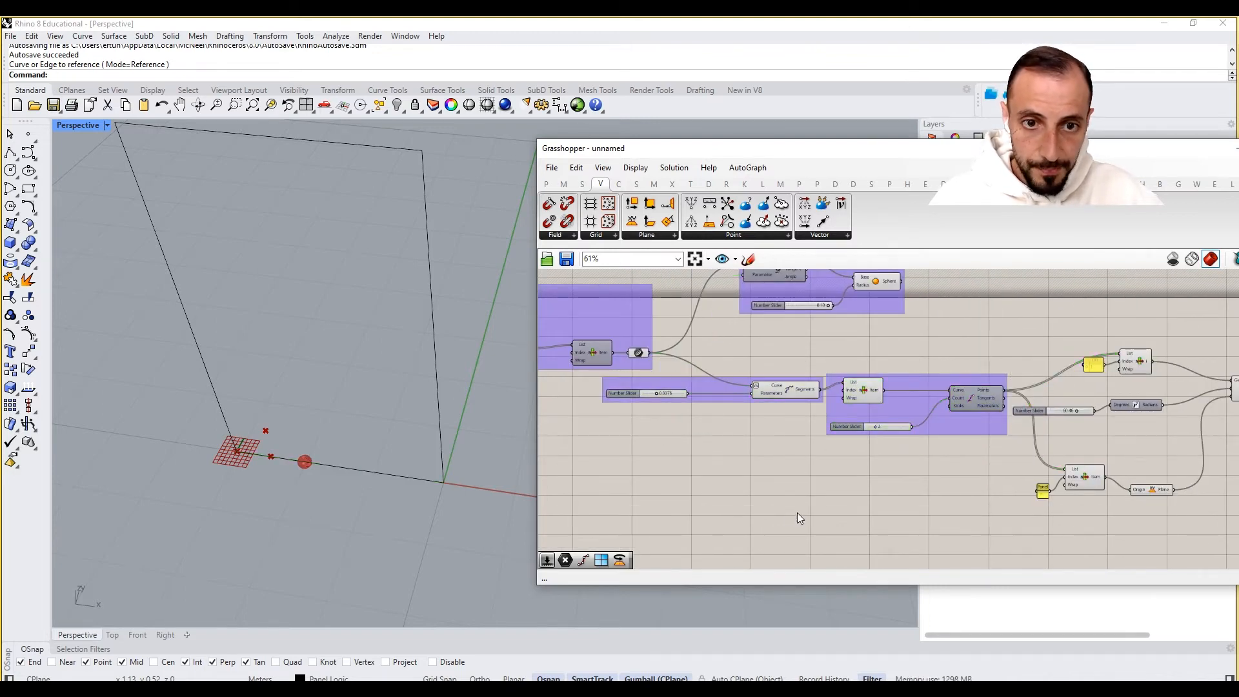
- Group the List Item, slider, Radians, XY Plane and Rotate components of the rotation logic
right_drag(921, 411, 831, 433)
right_drag(1064, 427, 927, 426)
drag(1071, 337, 934, 472)
key(ctrl+g)
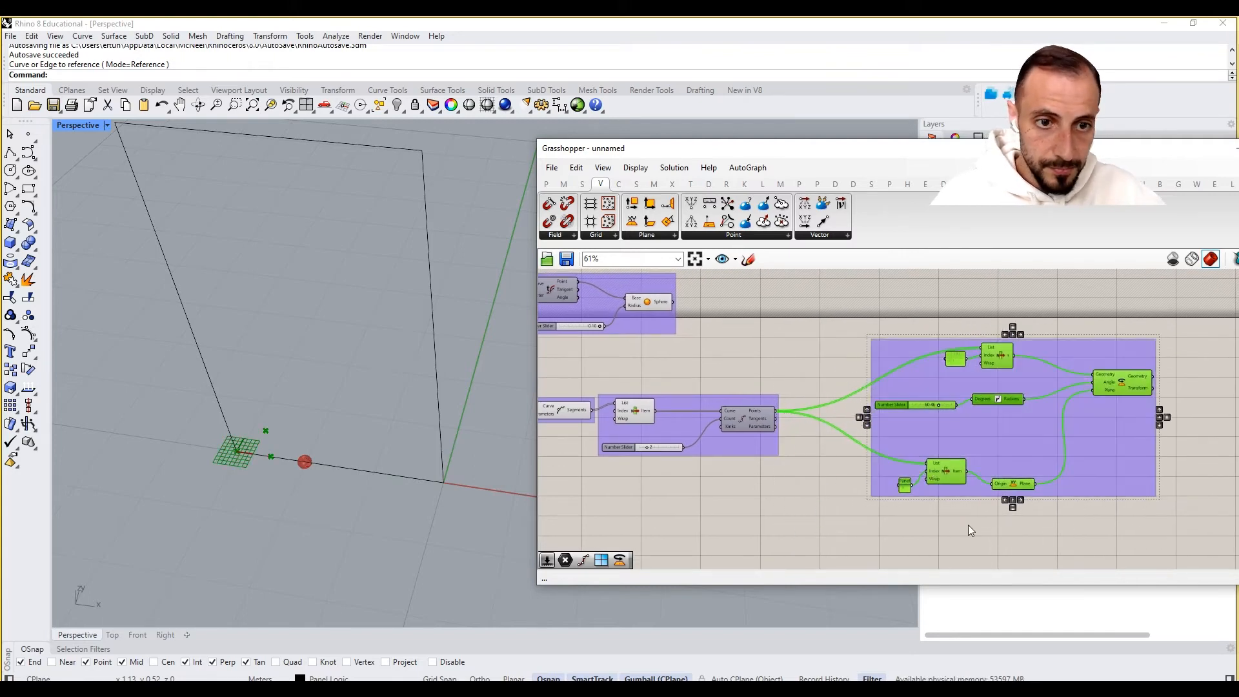
- Change the rotation logic group's colour to green
click(967, 528)
right_drag(913, 418, 927, 389)
right_click(927, 388)
mouse_move(968, 528)
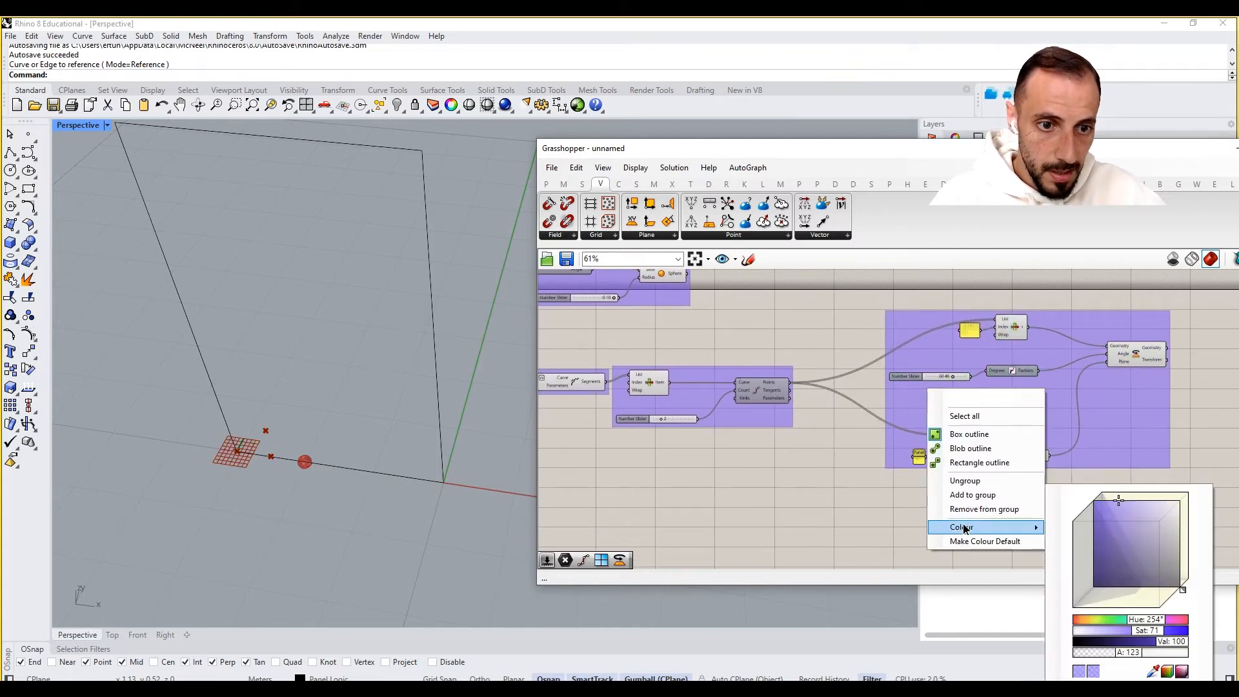
drag(1140, 622, 1118, 622)
click(843, 497)
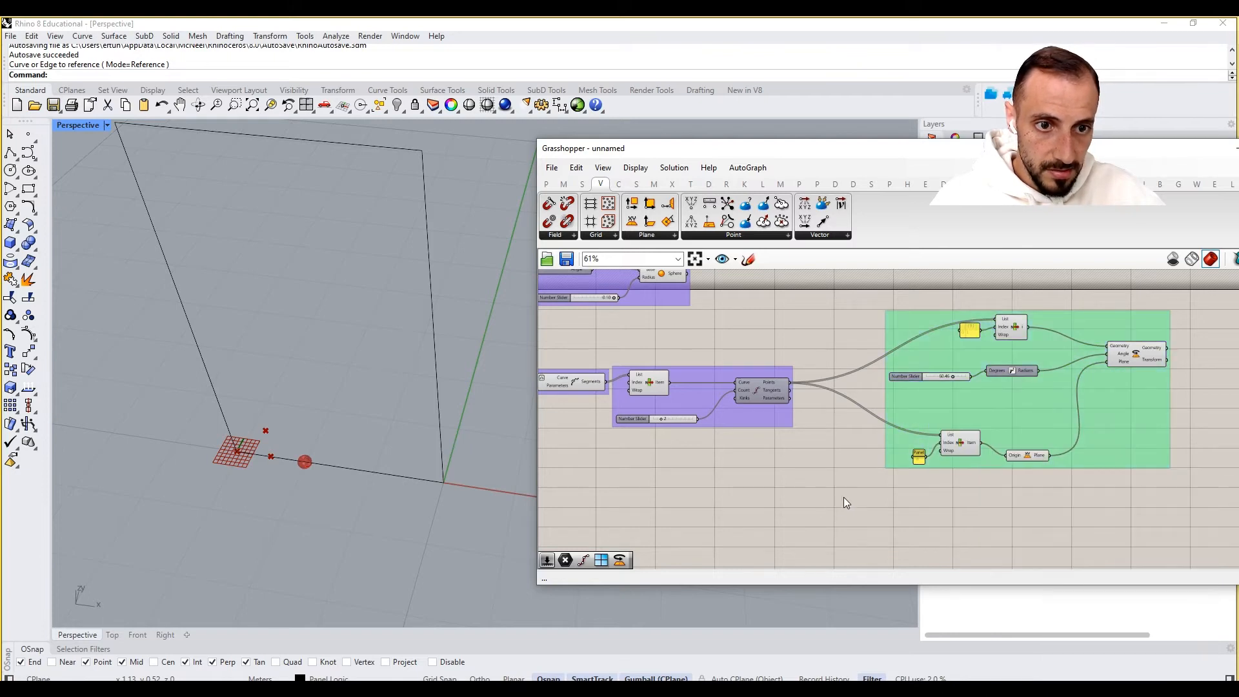
right_drag(843, 497, 826, 485)
drag(951, 435, 904, 444)
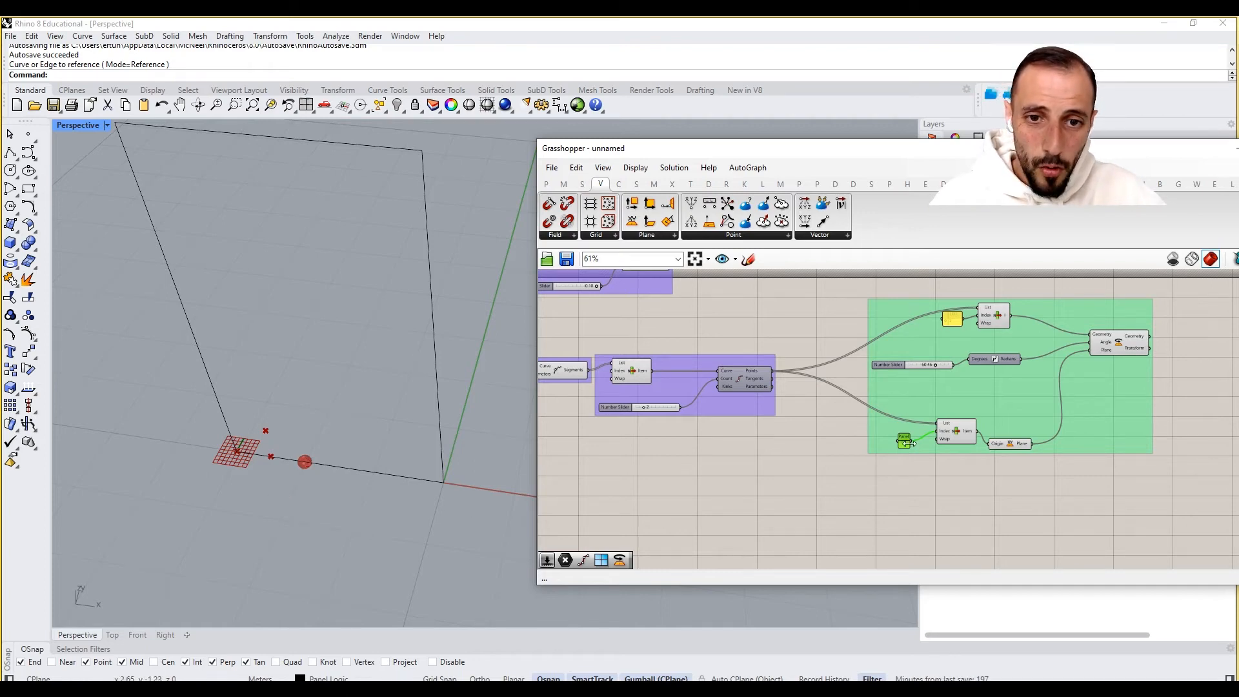
- Add a second Rotate component below the group and connect the second List Item's output to its Geometry input
click(997, 313)
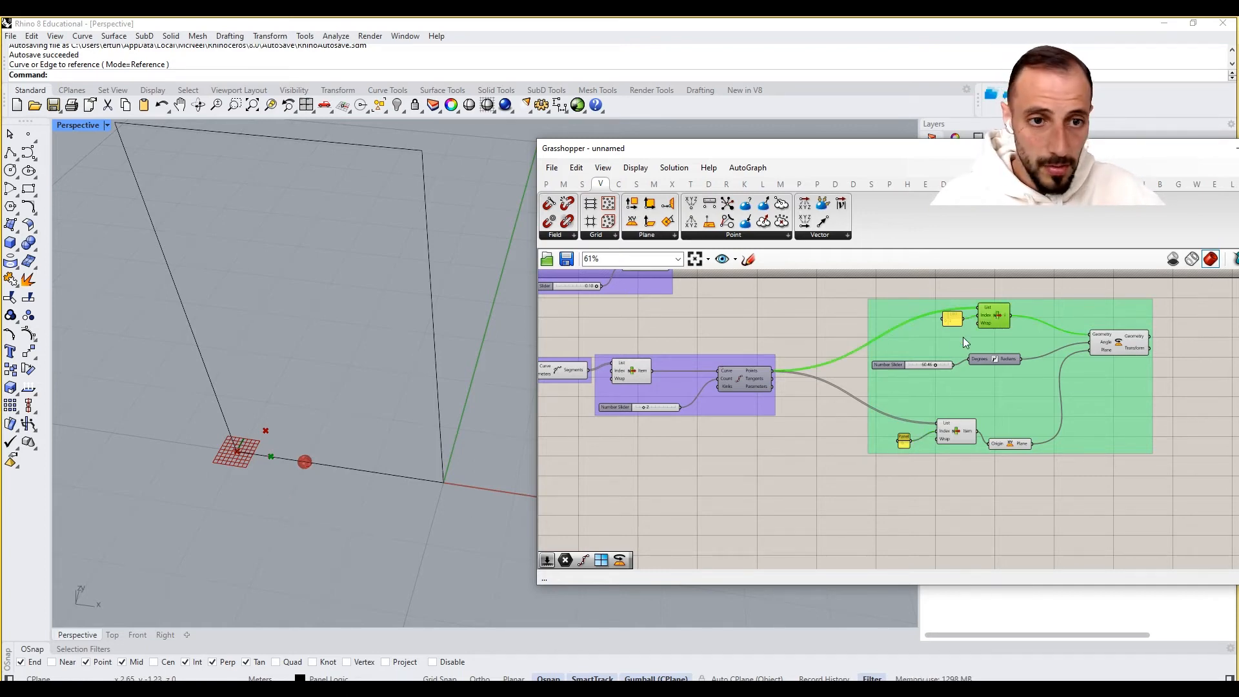
scroll(965, 341, up, 1)
click(959, 455)
right_drag(966, 508, 899, 497)
double_click(899, 497)
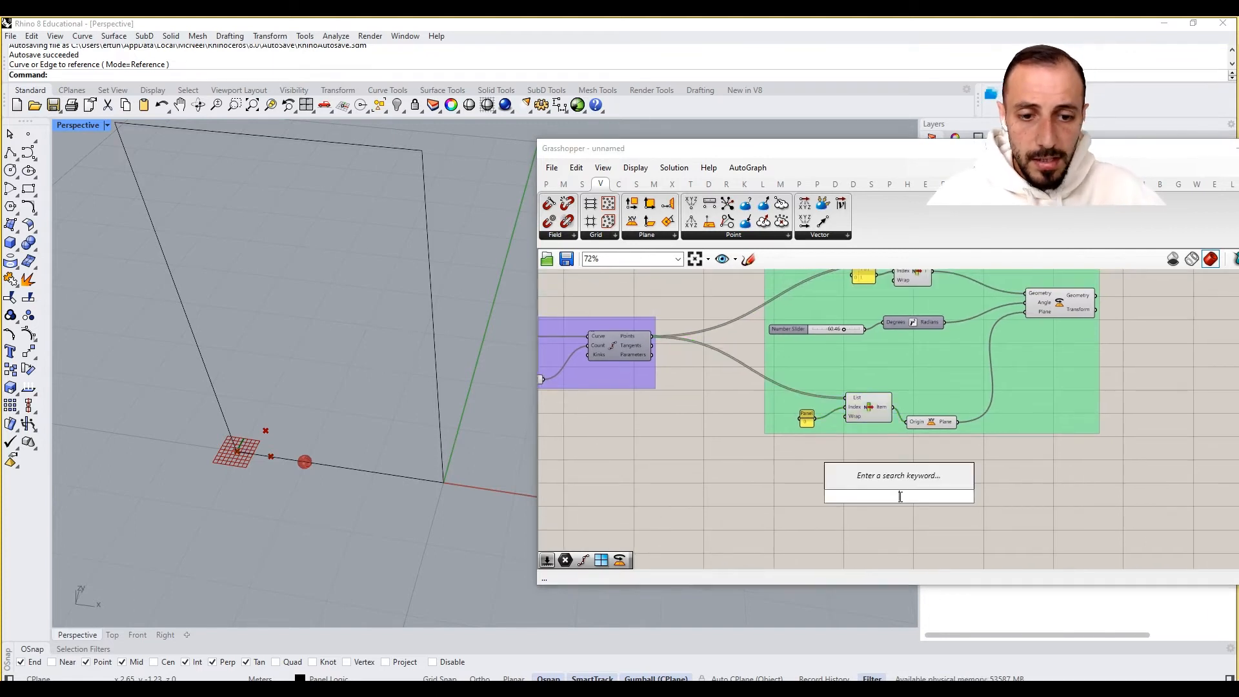
text(rotat)
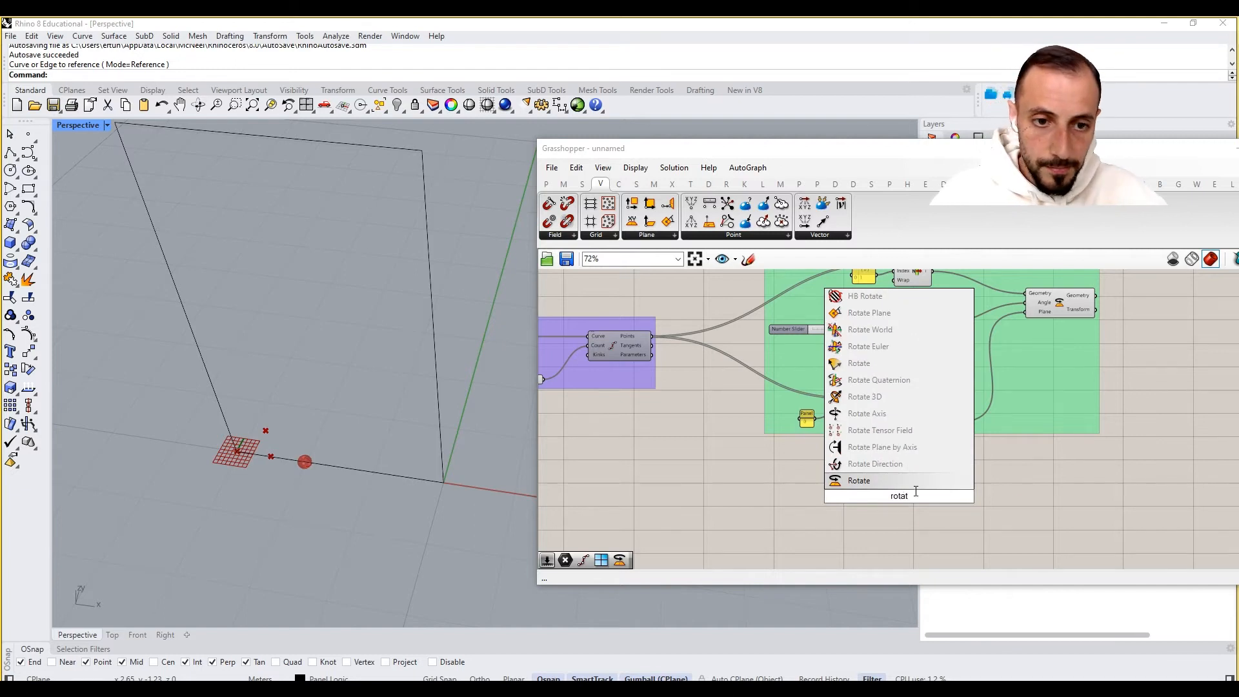
click(915, 484)
drag(911, 491, 1011, 498)
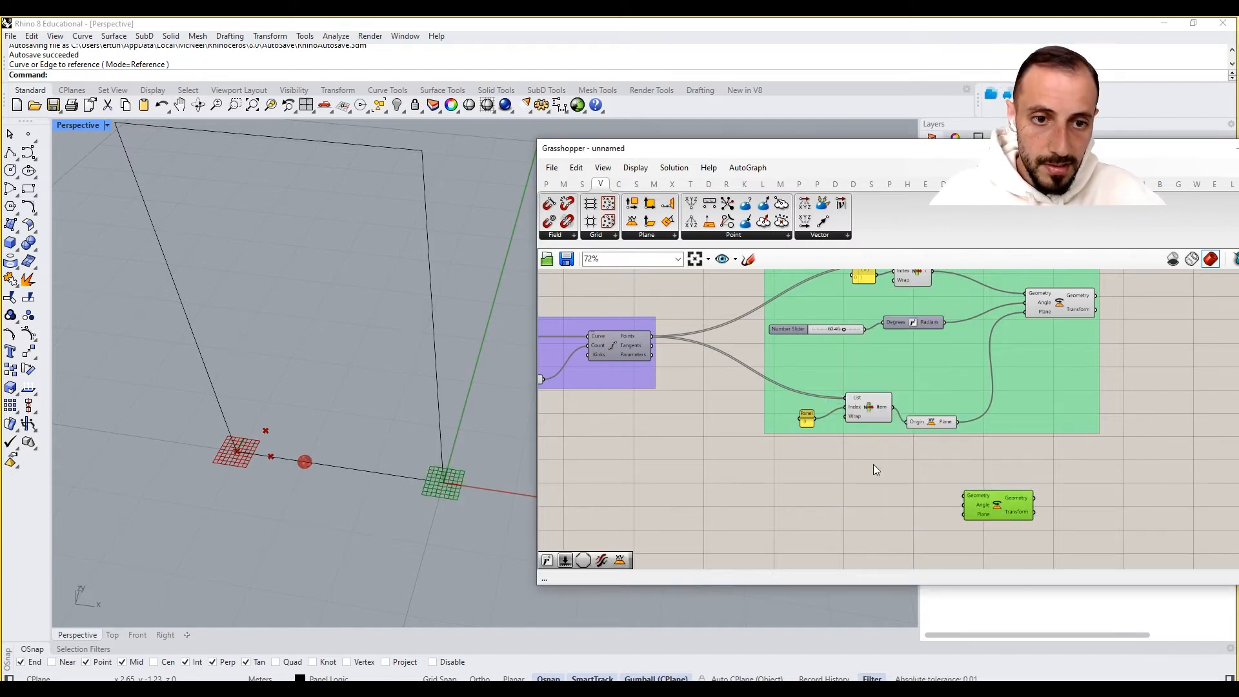
click(873, 463)
drag(896, 405, 969, 495)
right_drag(991, 474, 914, 478)
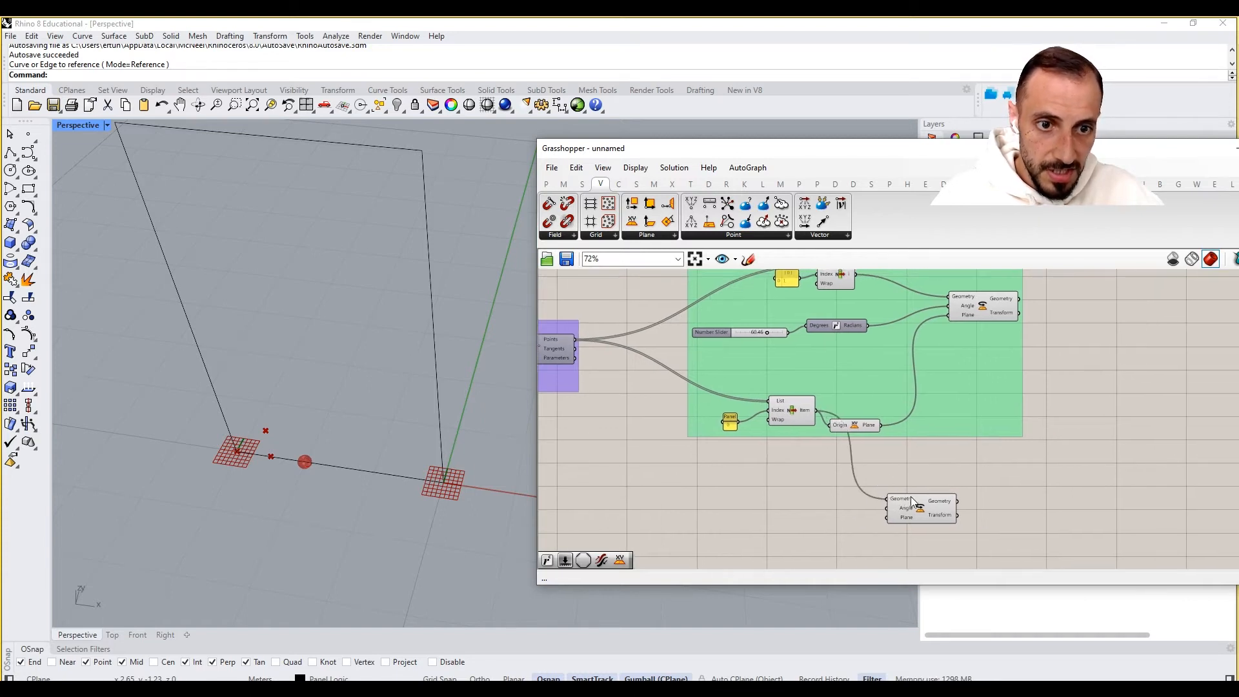
drag(918, 505, 977, 515)
- Insert a Point parameter between the second List Item and the new Rotate's Geometry input
double_click(829, 466)
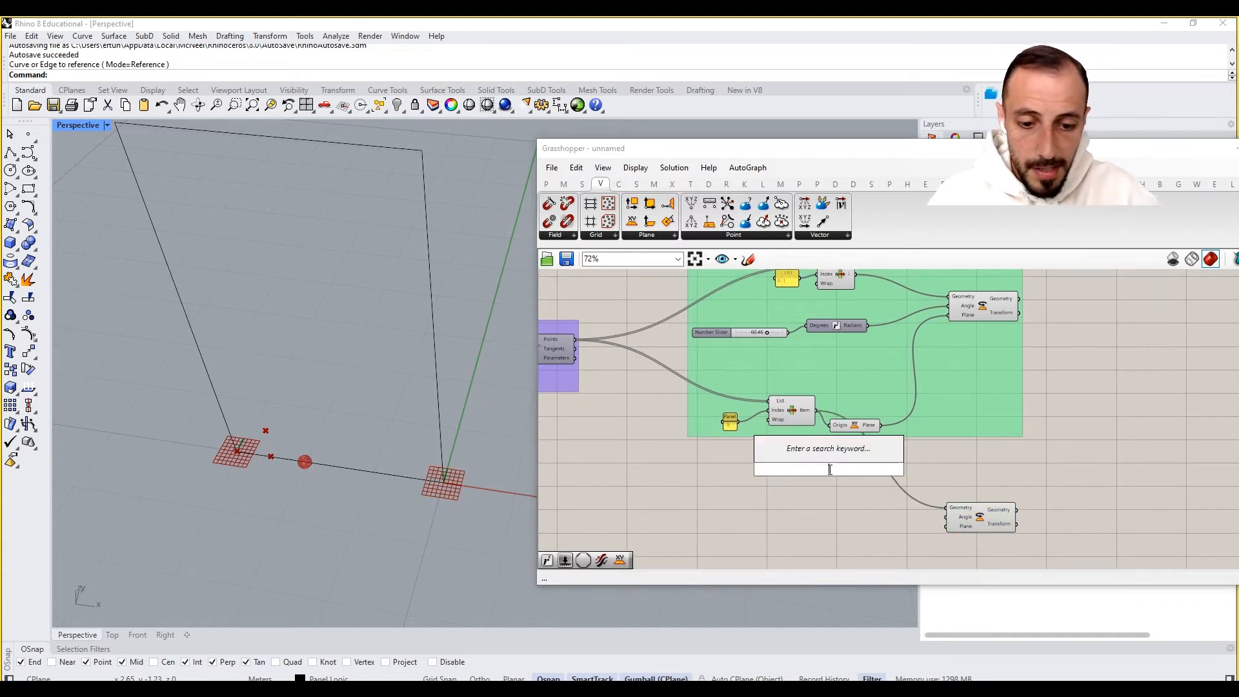
text(point)
key(Return)
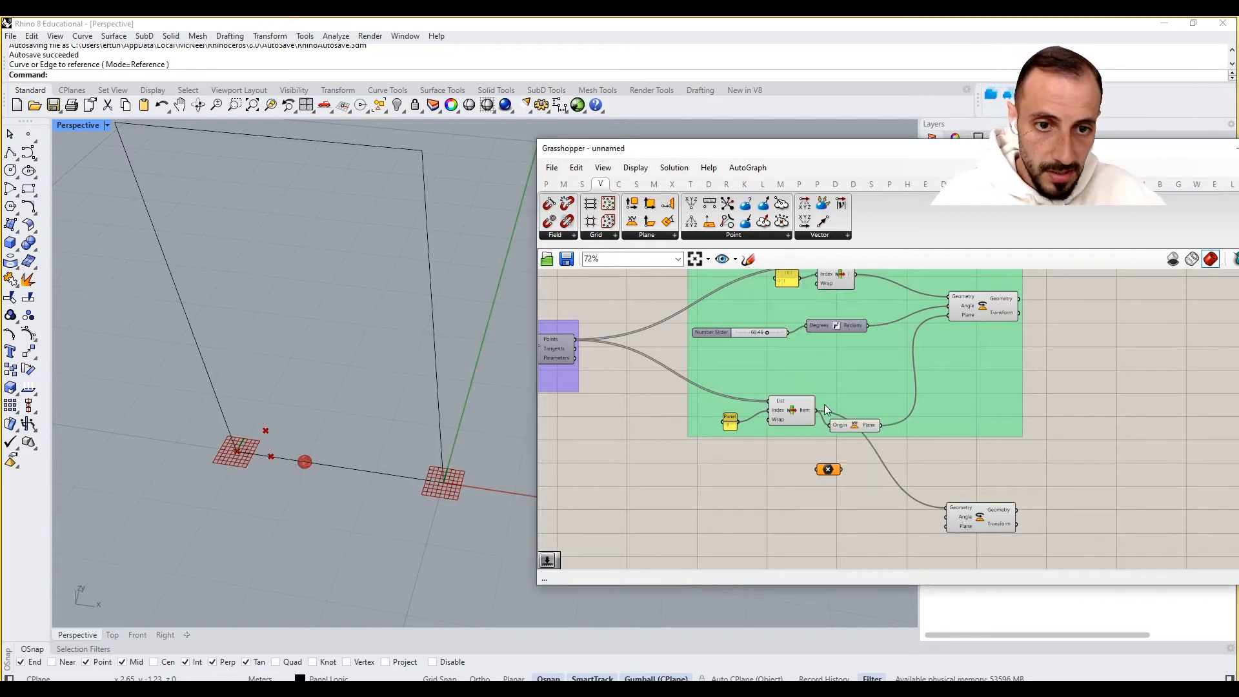
drag(815, 419, 947, 507)
click(913, 475)
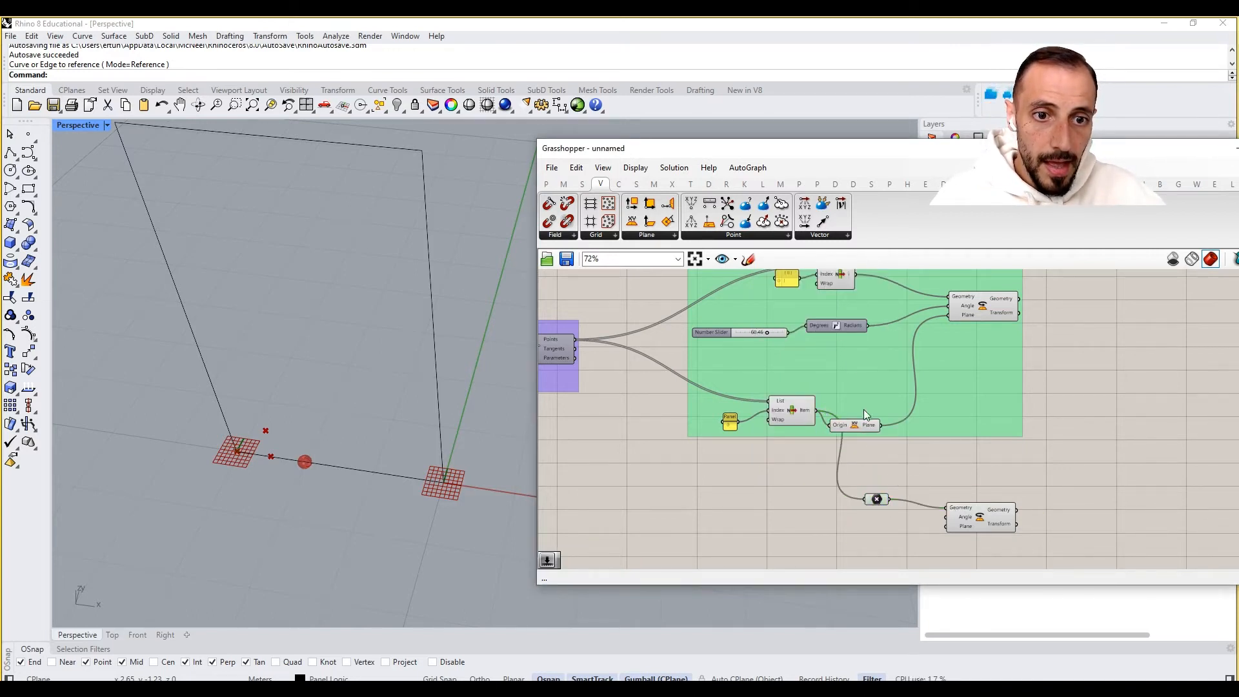
drag(784, 413, 715, 426)
drag(859, 427, 870, 408)
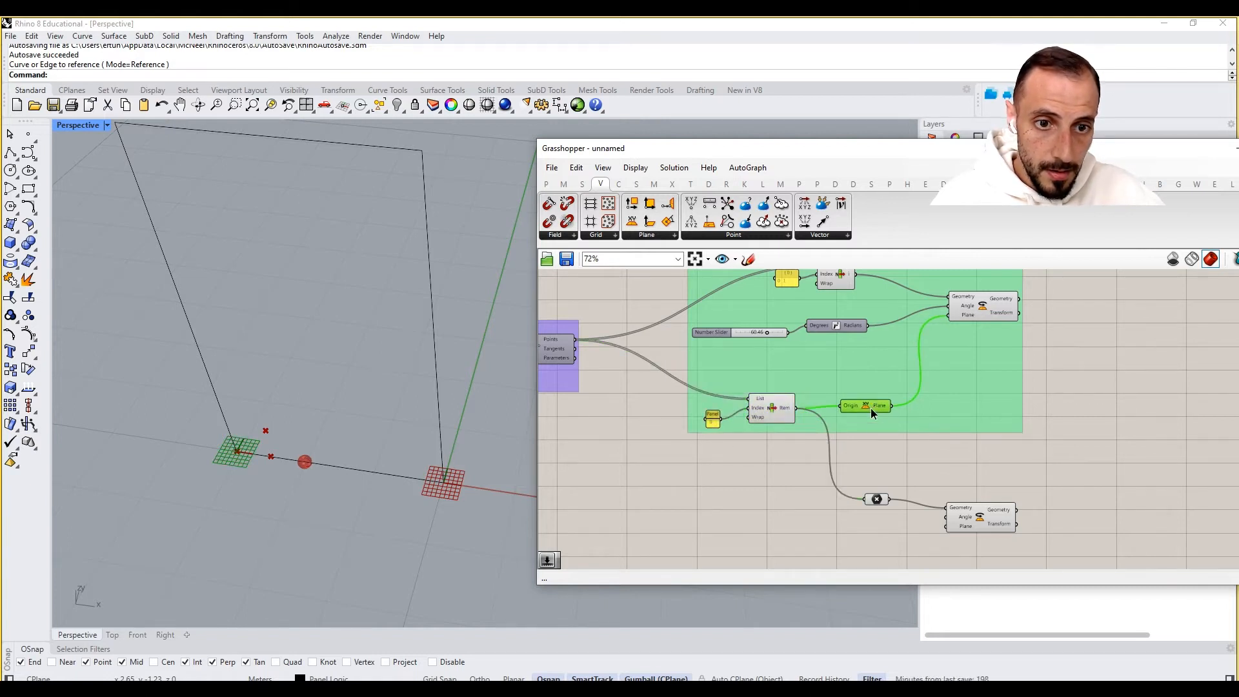
- Add a copy of the XY Plane and a second Point parameter fed by the first List Item's output
double_click(889, 525)
alt+drag(889, 526, 891, 530)
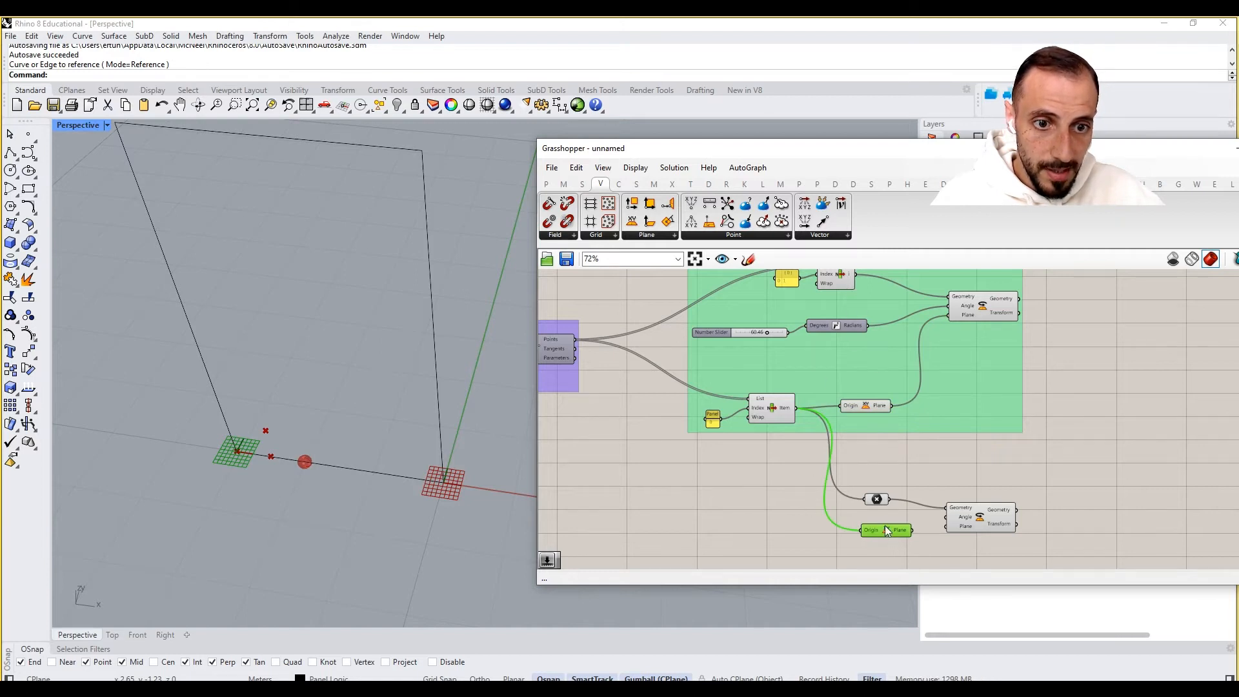
alt+drag(877, 499, 818, 525)
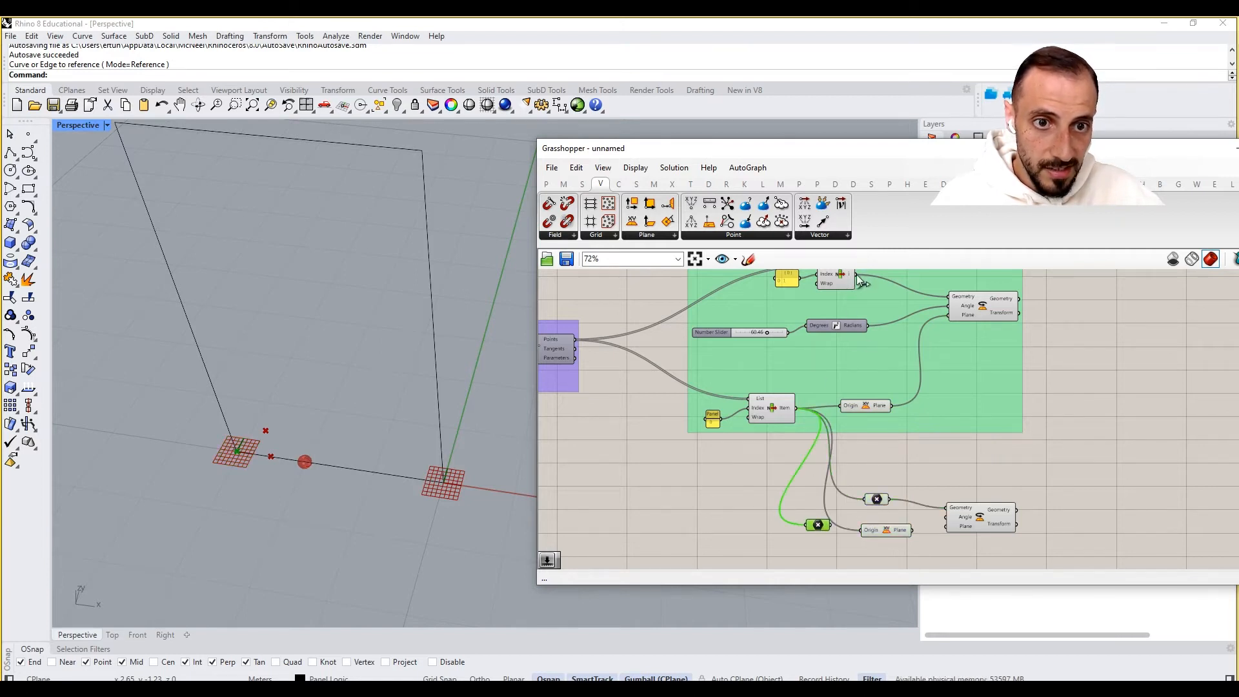
drag(857, 274, 814, 524)
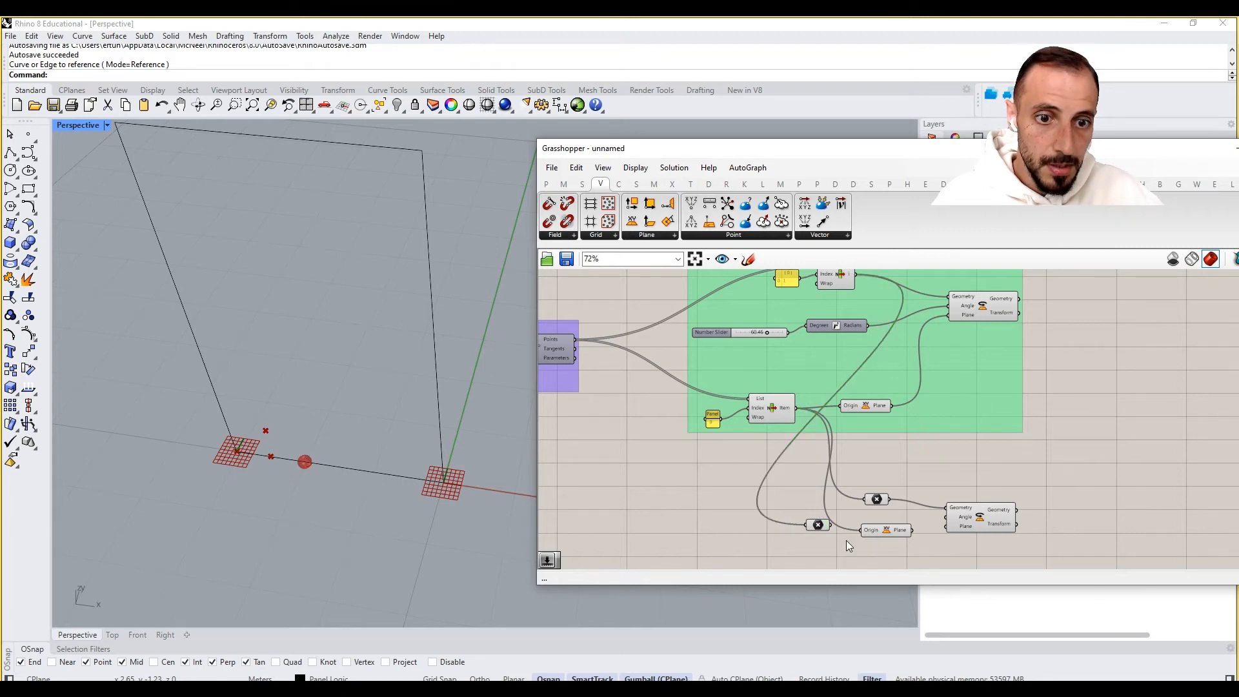
- Wire the second Point parameter into the copied XY Plane's origin, with that plane feeding the second Rotate's Plane input
right_click(819, 524)
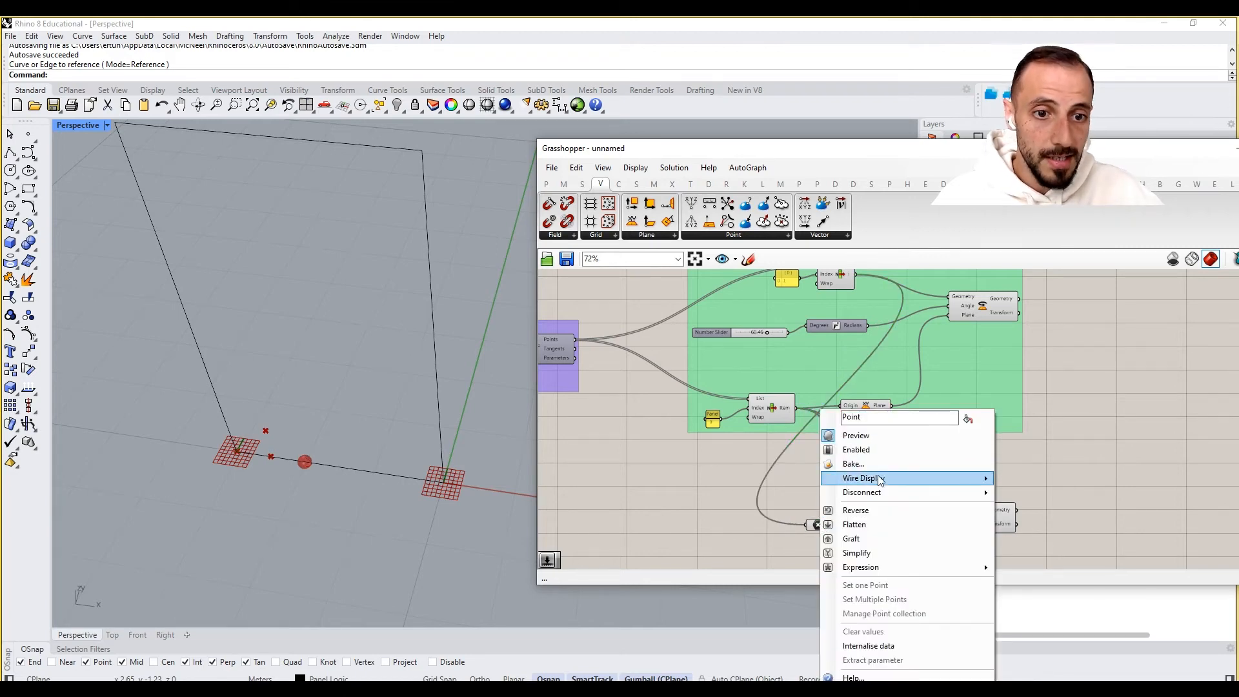
mouse_move(882, 485)
click(1030, 508)
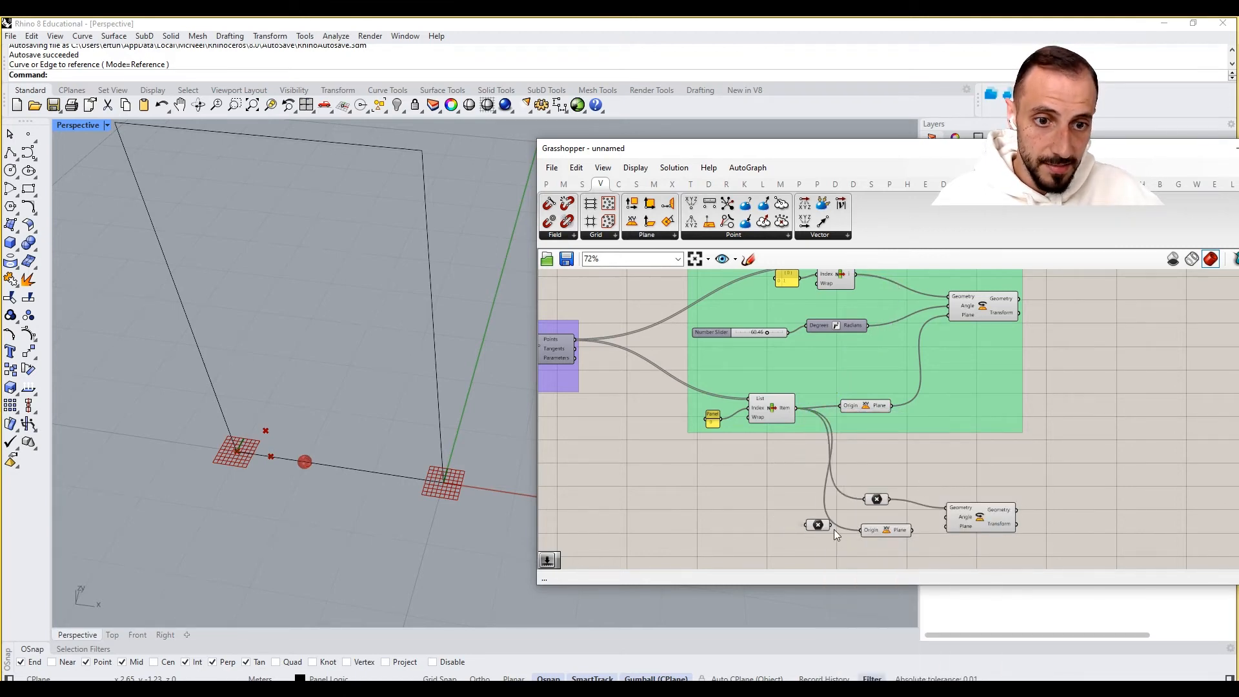
click(818, 524)
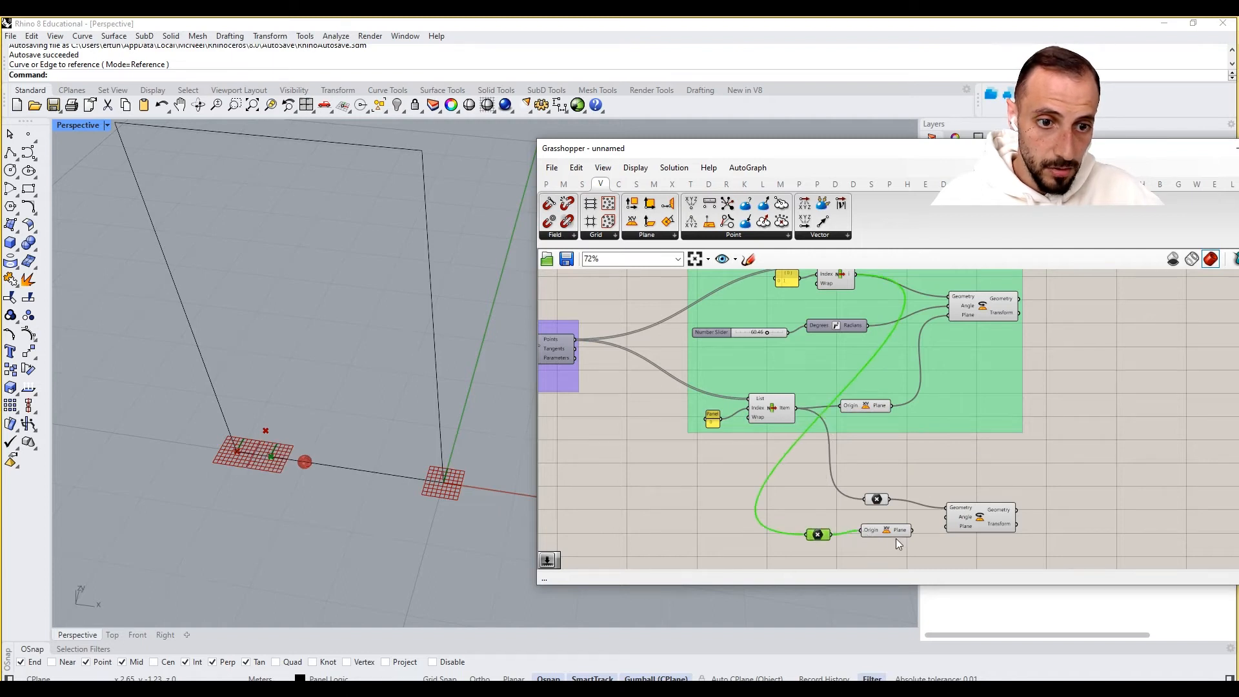
right_drag(954, 528, 893, 487)
click(898, 483)
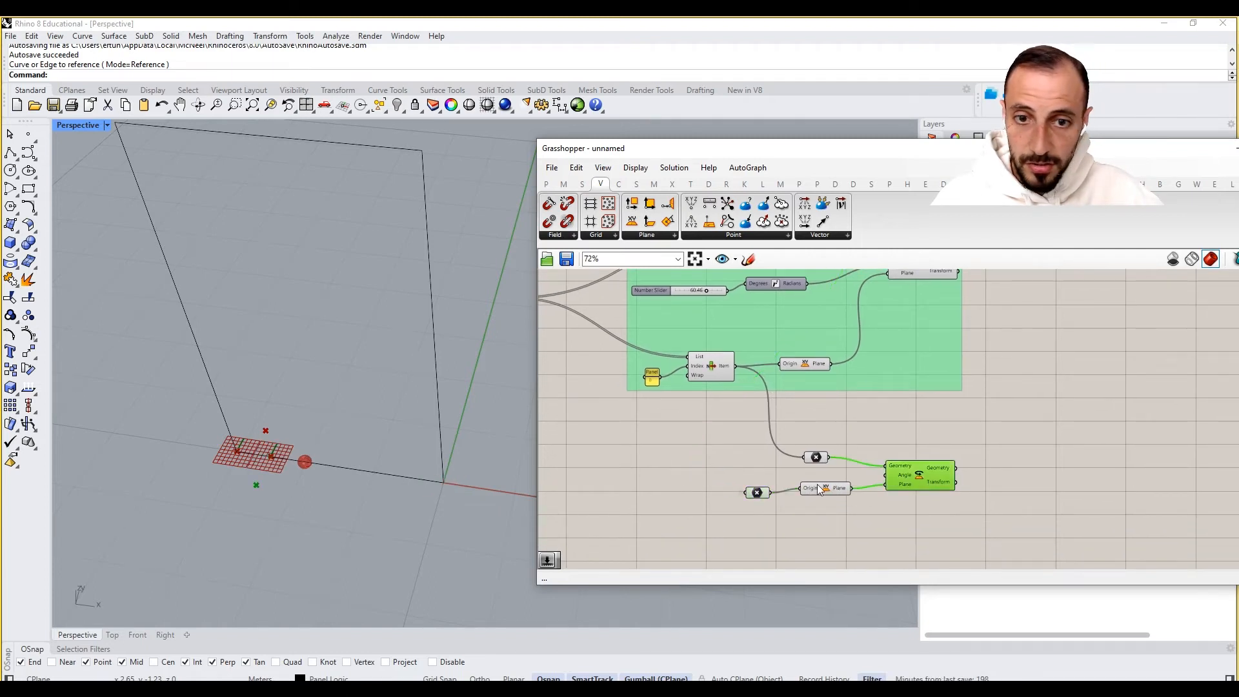
click(835, 490)
click(753, 493)
right_drag(732, 477, 746, 506)
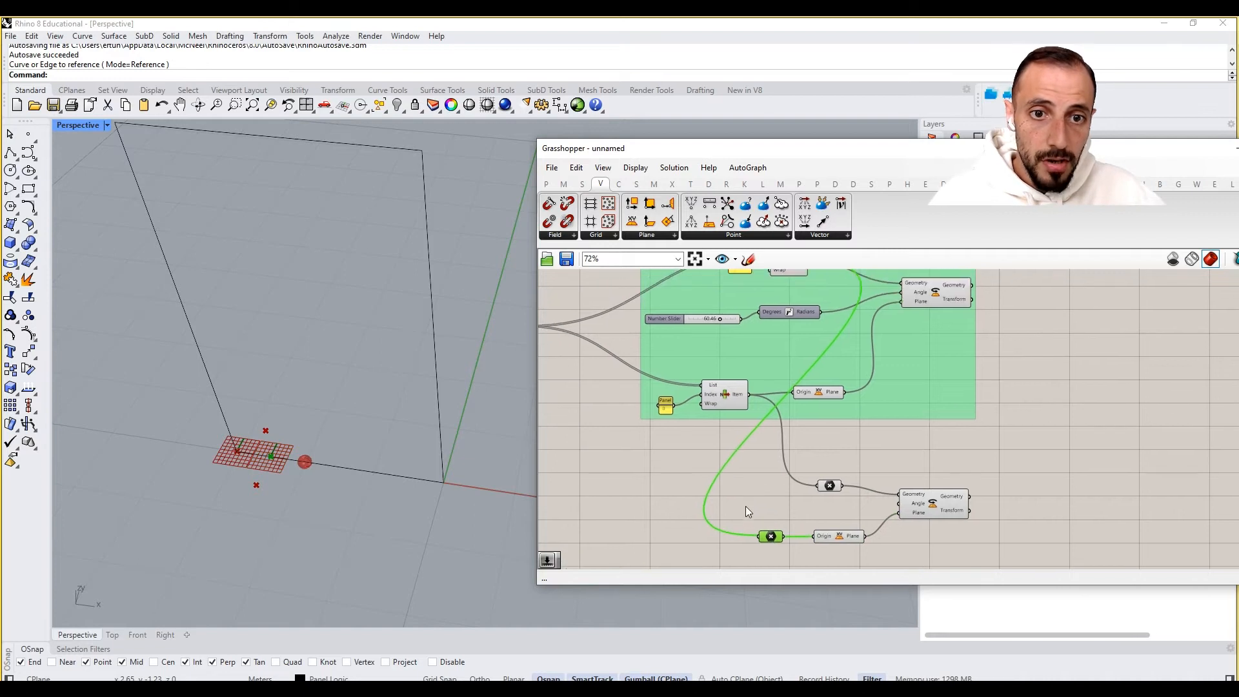
- Add a Number Slider with a Degrees-to-Radians conversion feeding the second Rotate's Angle input, set to about 55.48
click(753, 419)
double_click(679, 486)
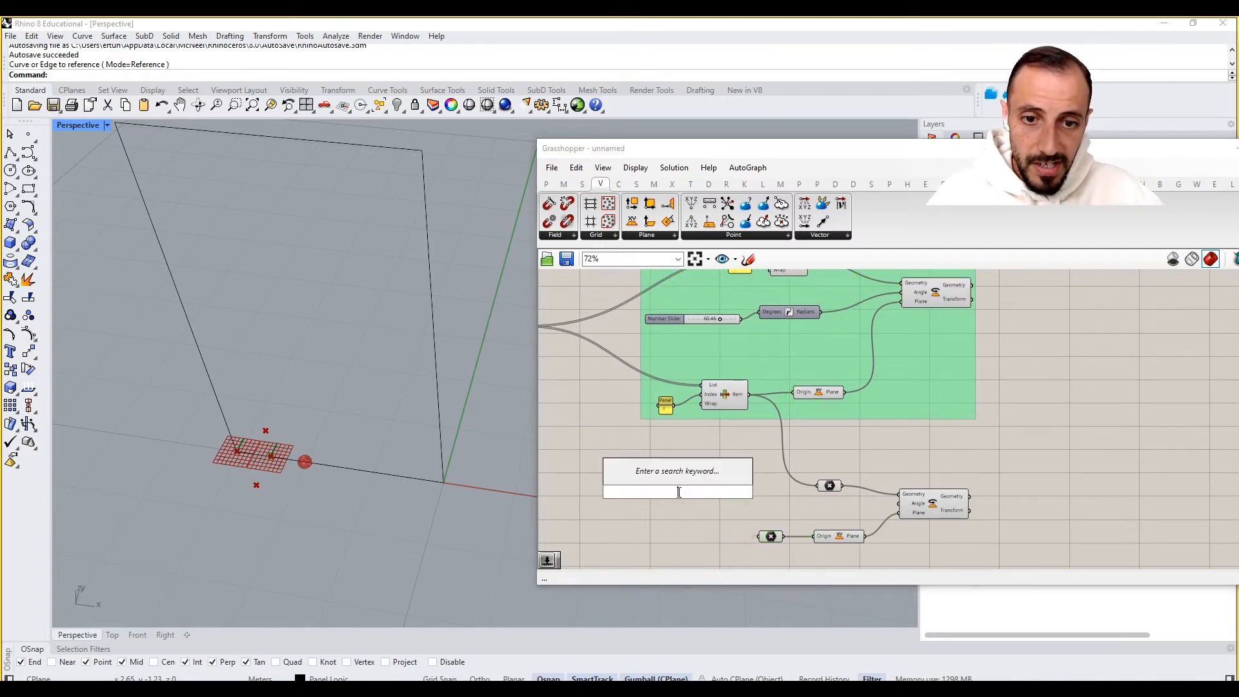
text(radians)
key(Return)
alt+drag(717, 319, 909, 508)
click(912, 510)
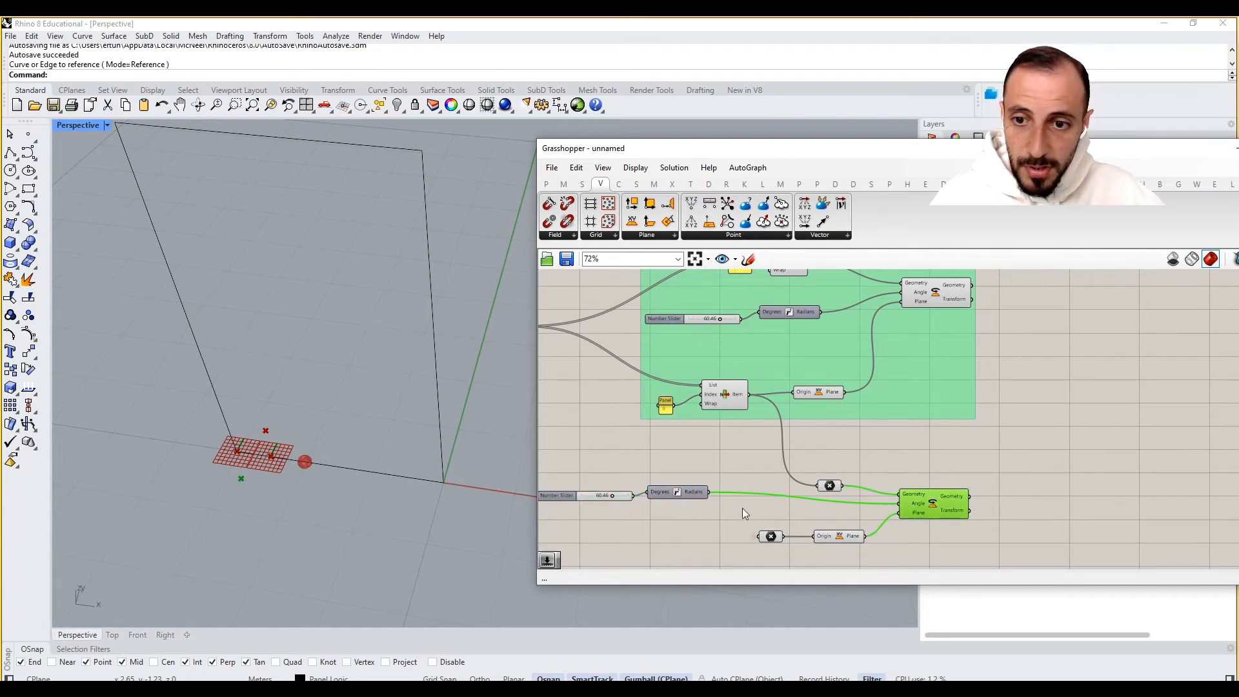
mouse_move(612, 497)
mouse_down()
mouse_move(632, 497)
mouse_move(571, 497)
mouse_move(626, 497)
mouse_up()
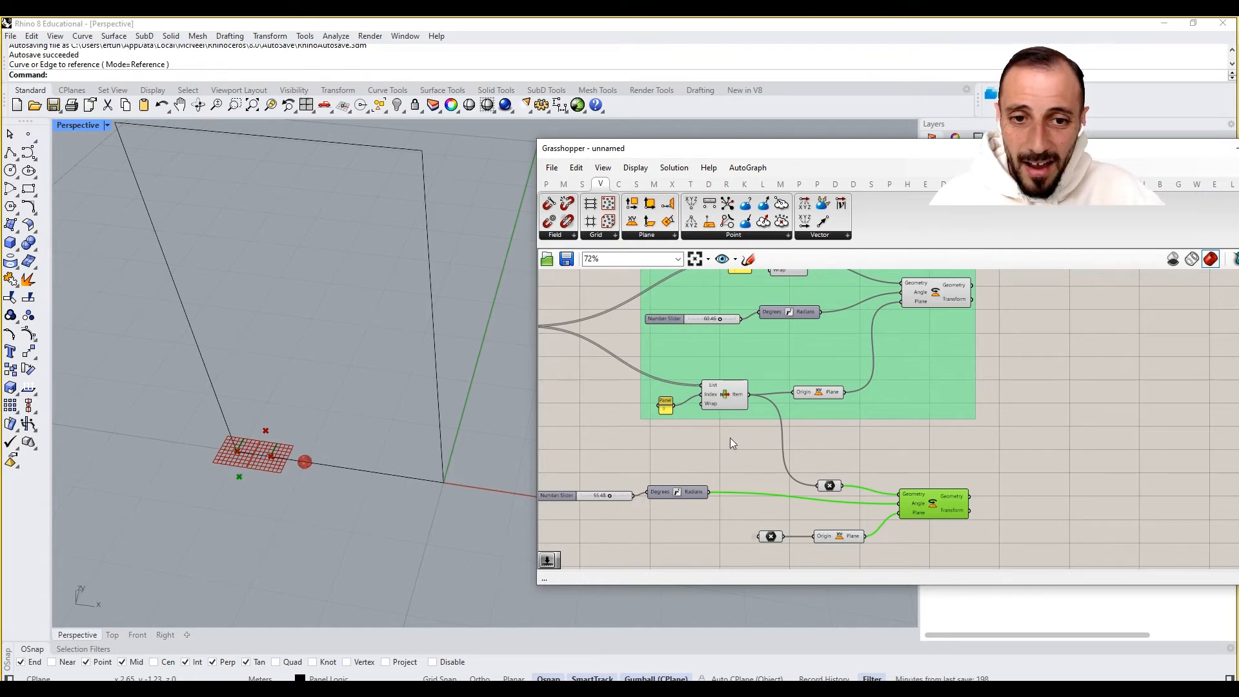
- Add an Evaluate expression component below the new slider
right_drag(815, 399, 822, 432)
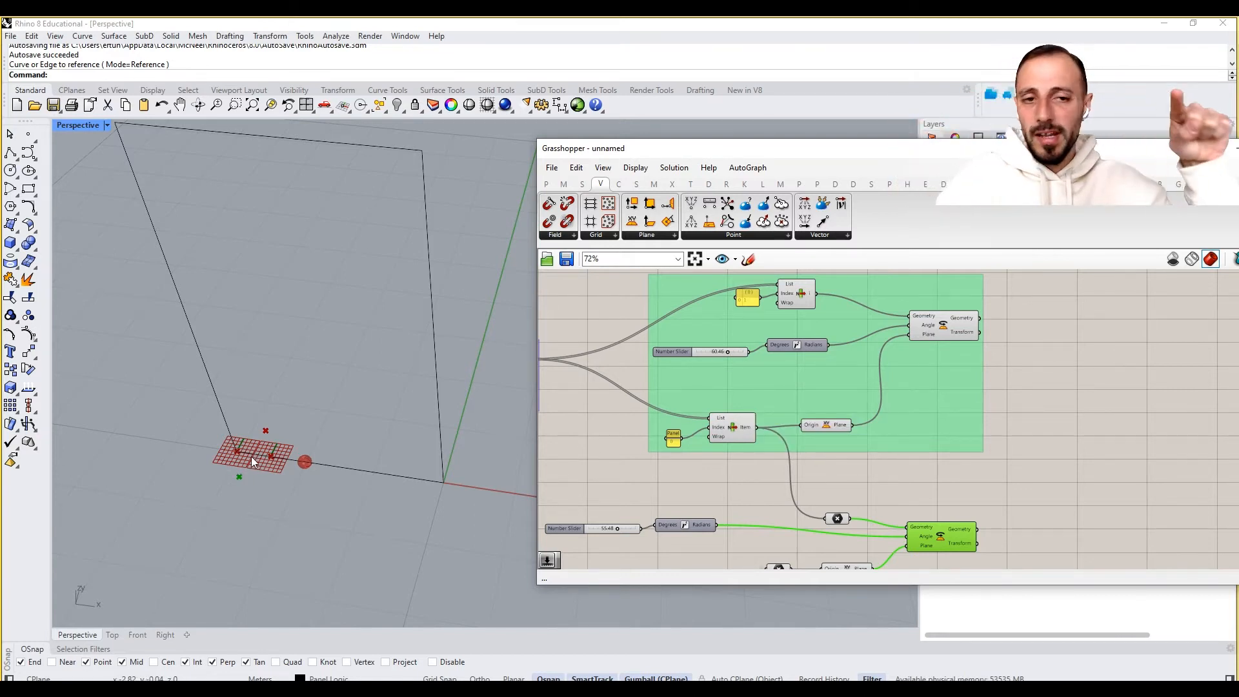
right_drag(706, 569, 750, 484)
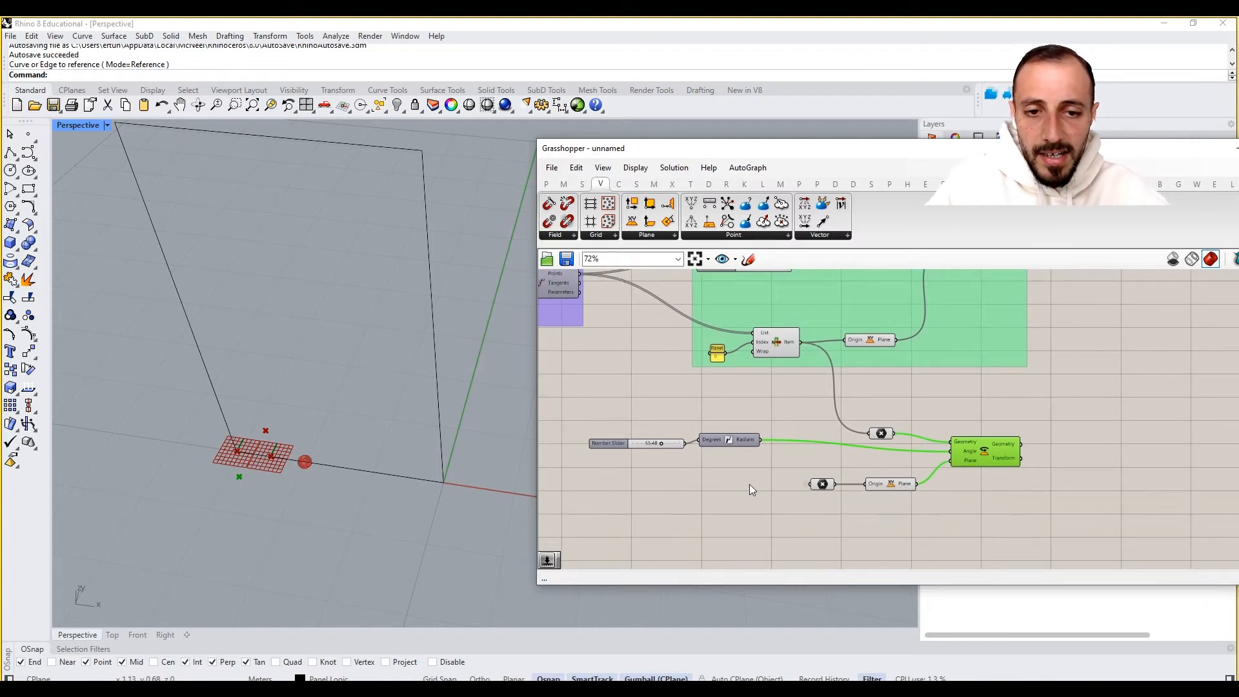
double_click(749, 484)
text(evalute)
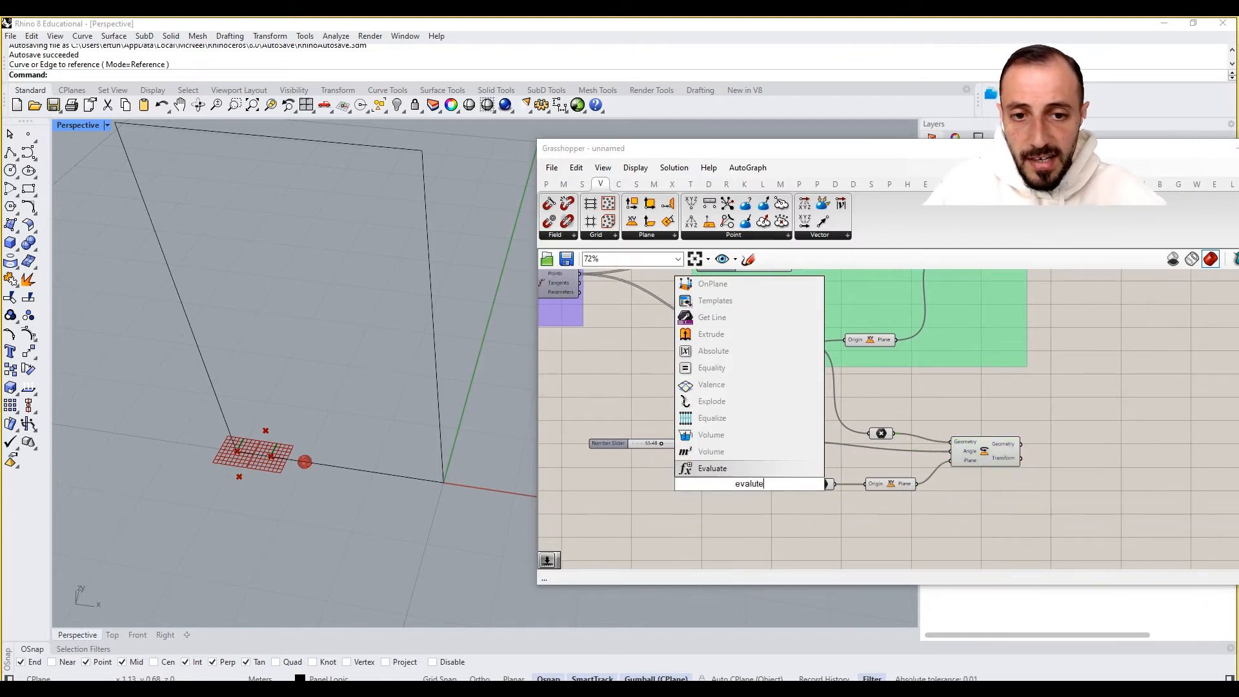
click(735, 470)
scroll(740, 479, up, 3)
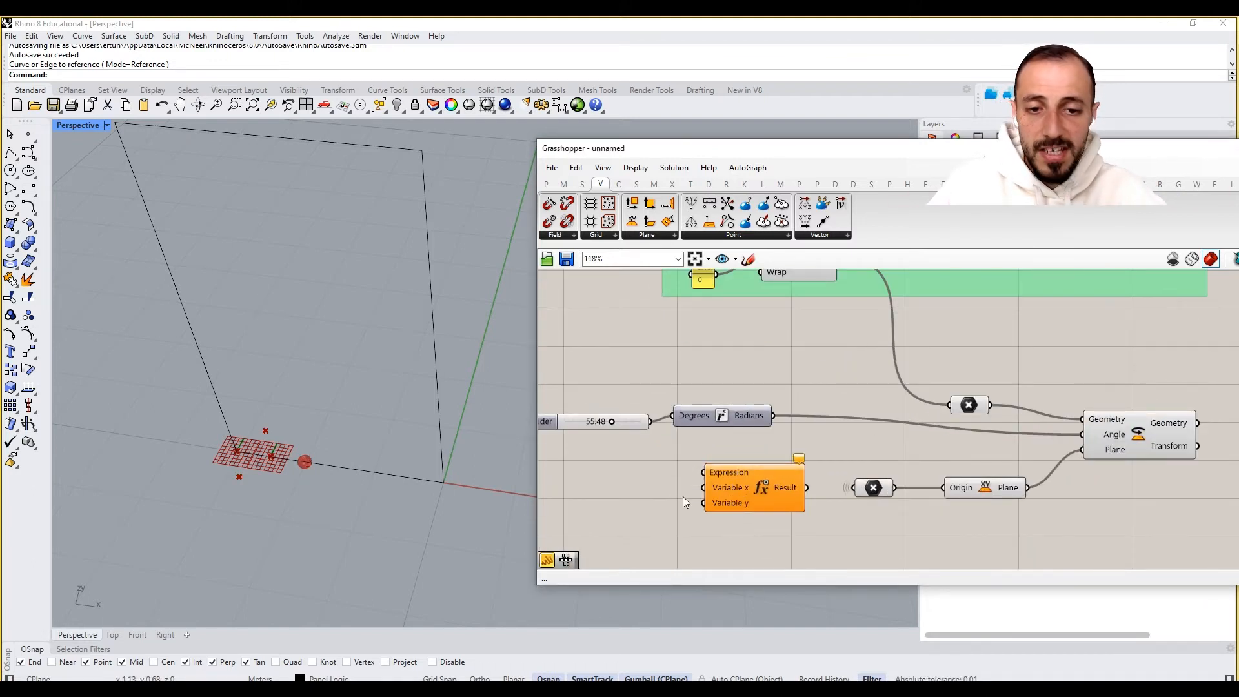
- Create a panel containing 180-x*2 and connect it to the Expression component's Expression input
double_click(667, 484)
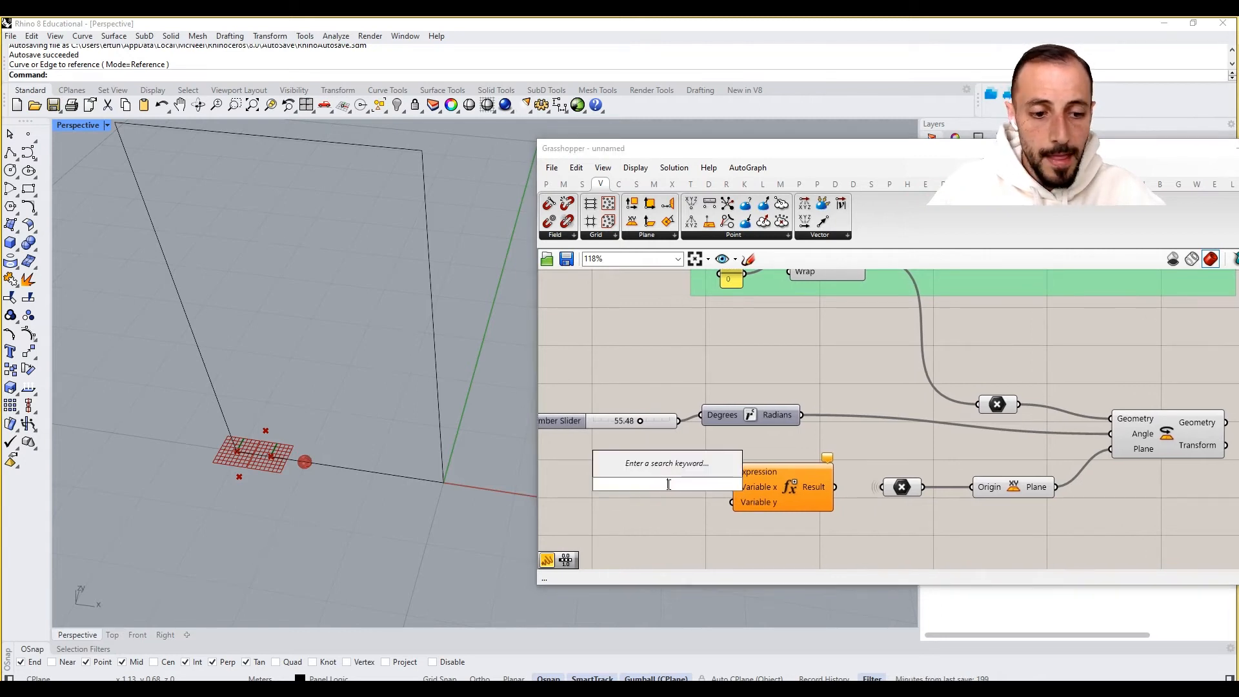
text(//)
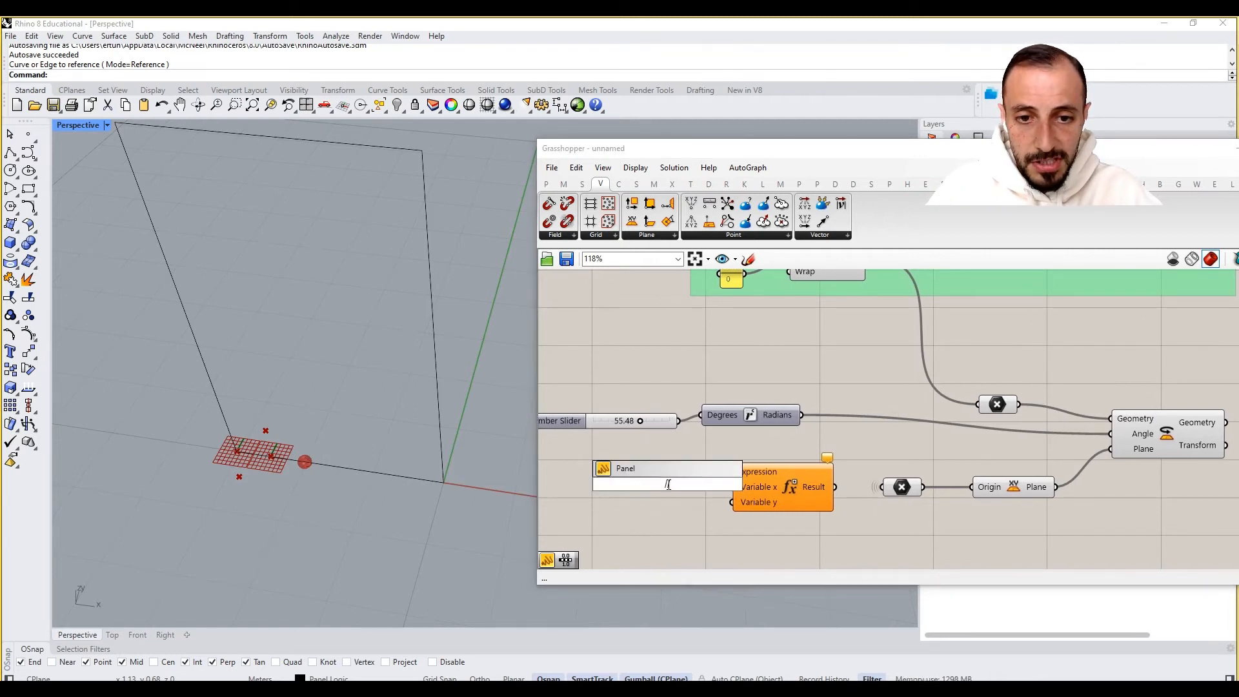
text(180)
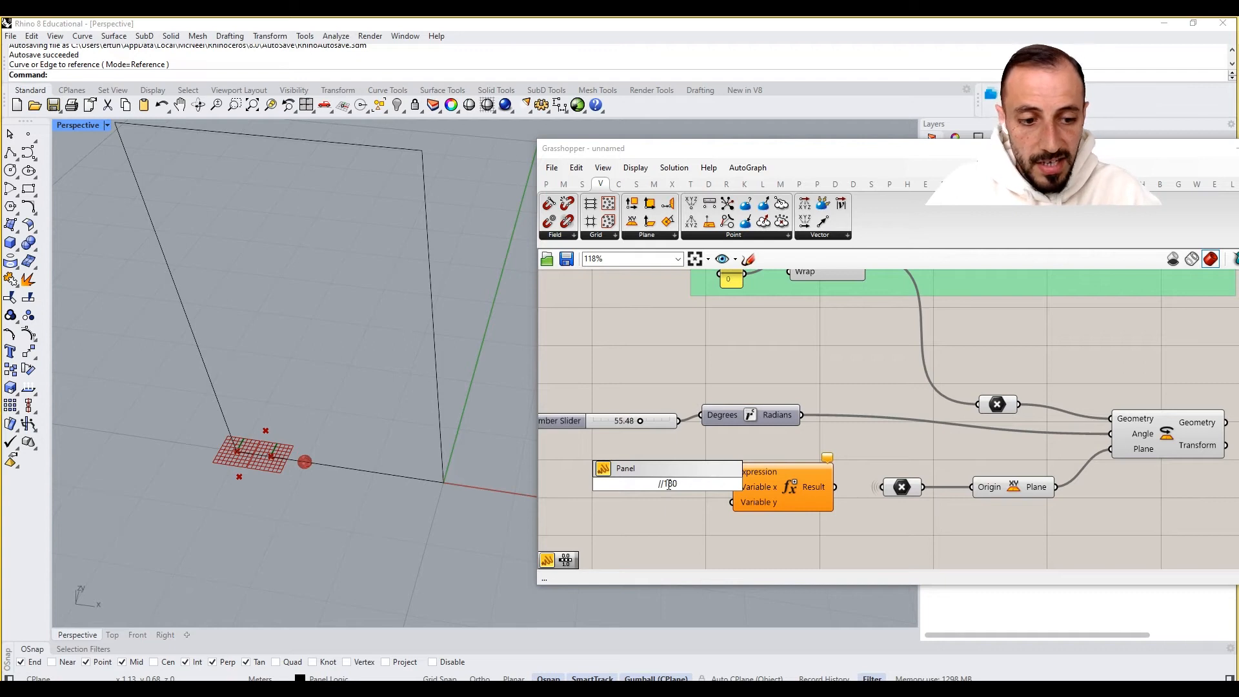
text(-)
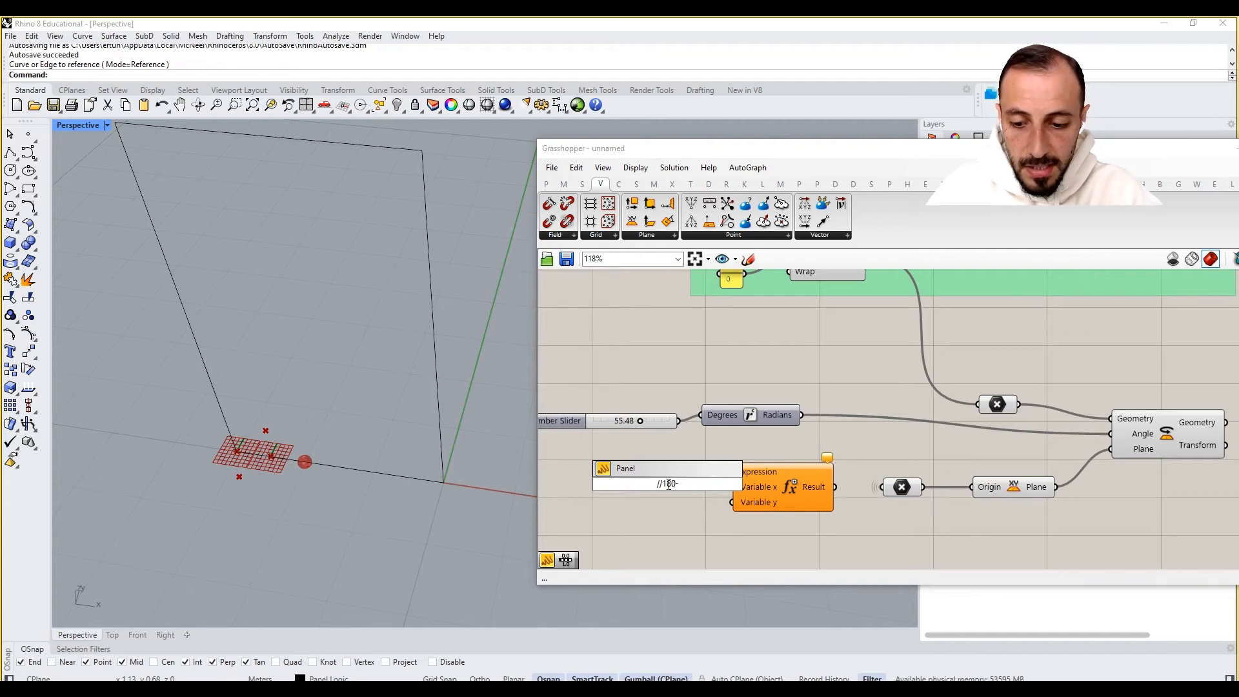
text(x*2)
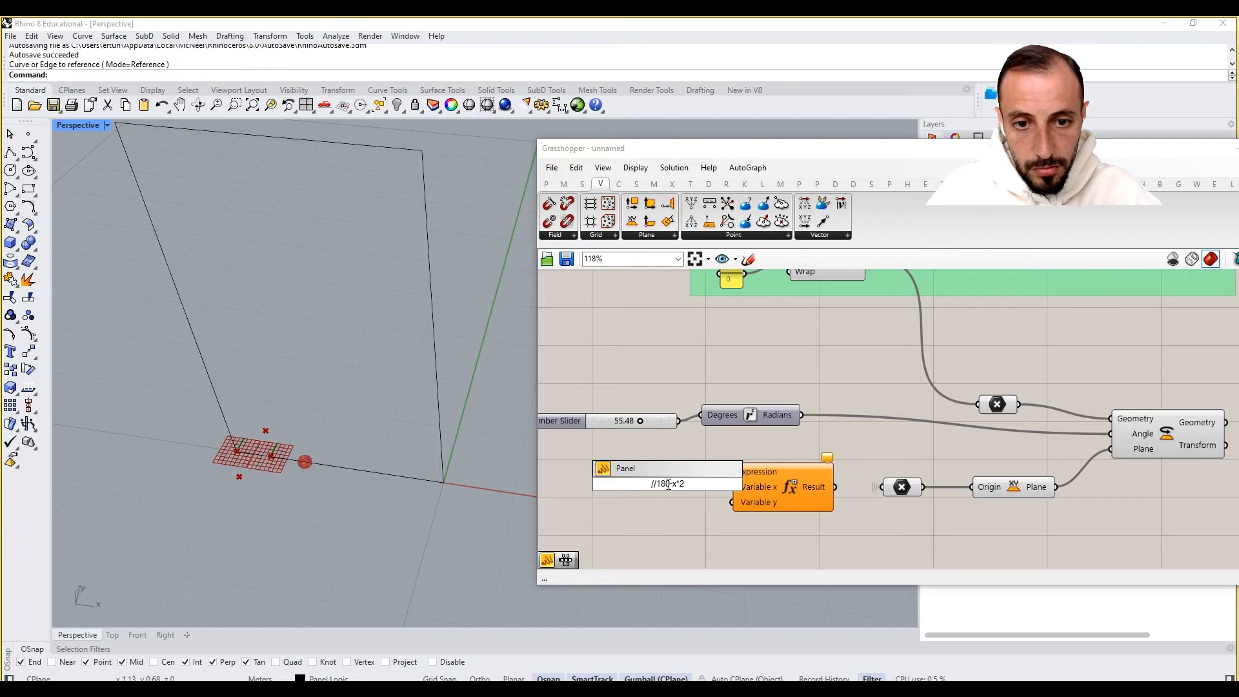
key(Return)
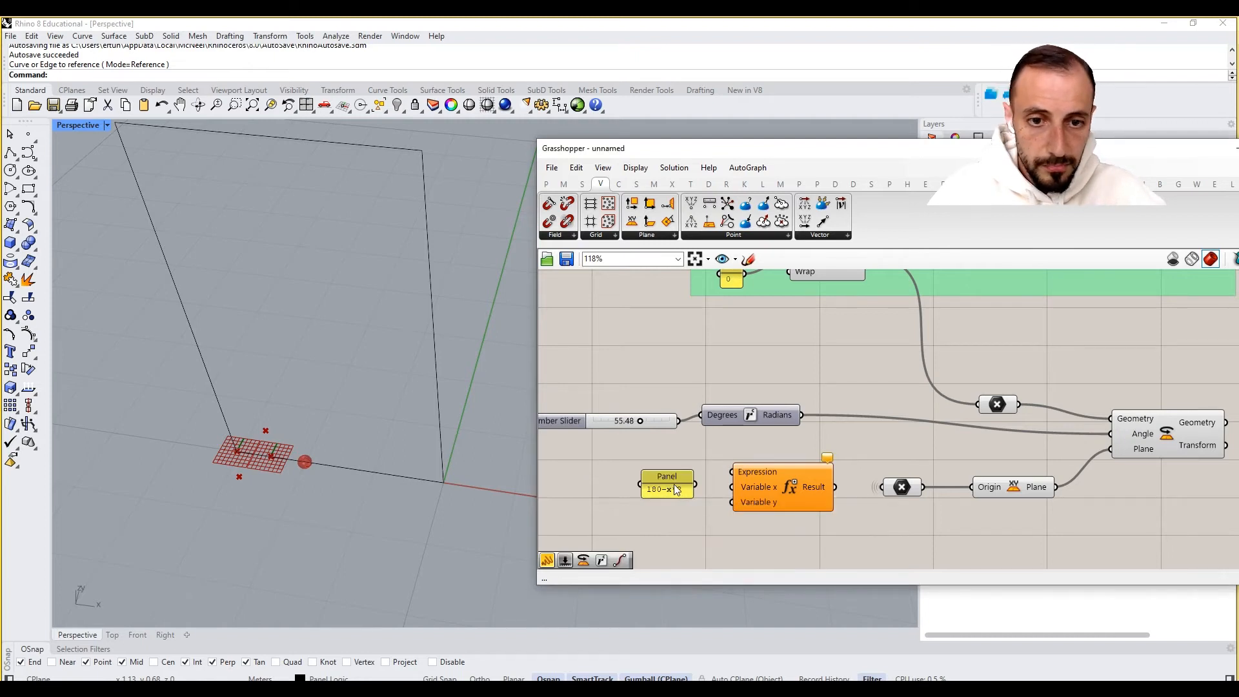
mouse_move(696, 484)
mouse_down()
mouse_move(778, 469)
mouse_move(674, 475)
mouse_up()
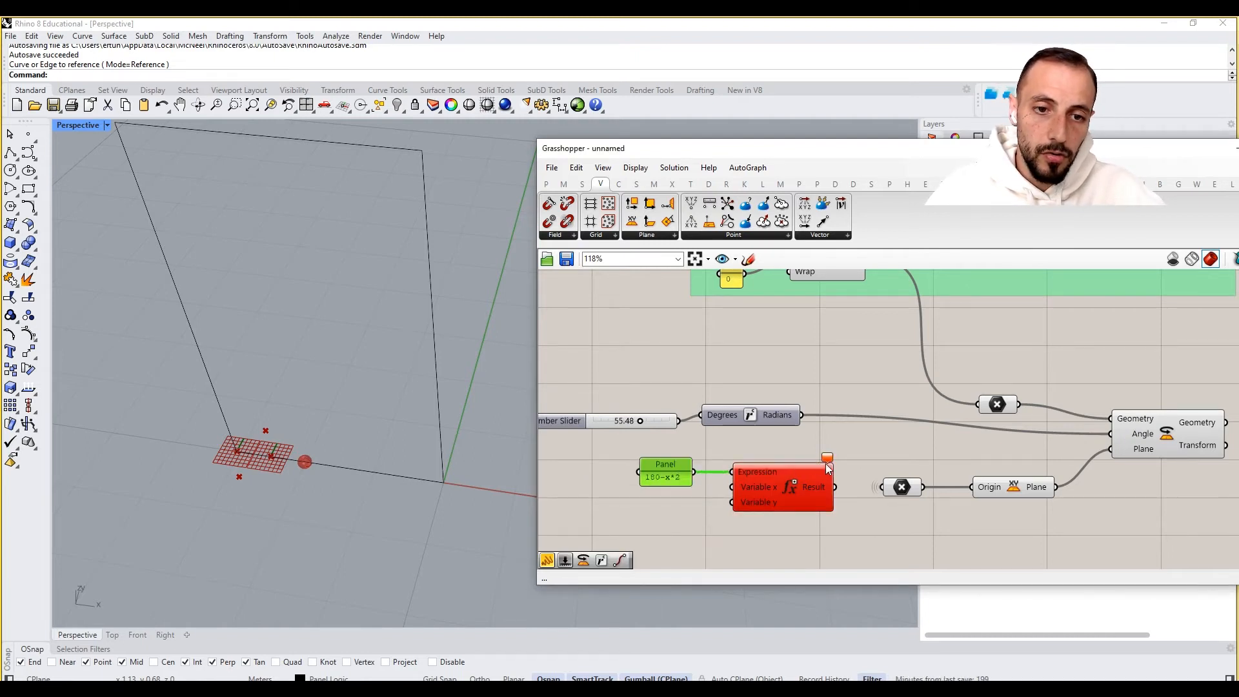
- Rename the Expression component's first variable input to x
scroll(766, 485, up, 2)
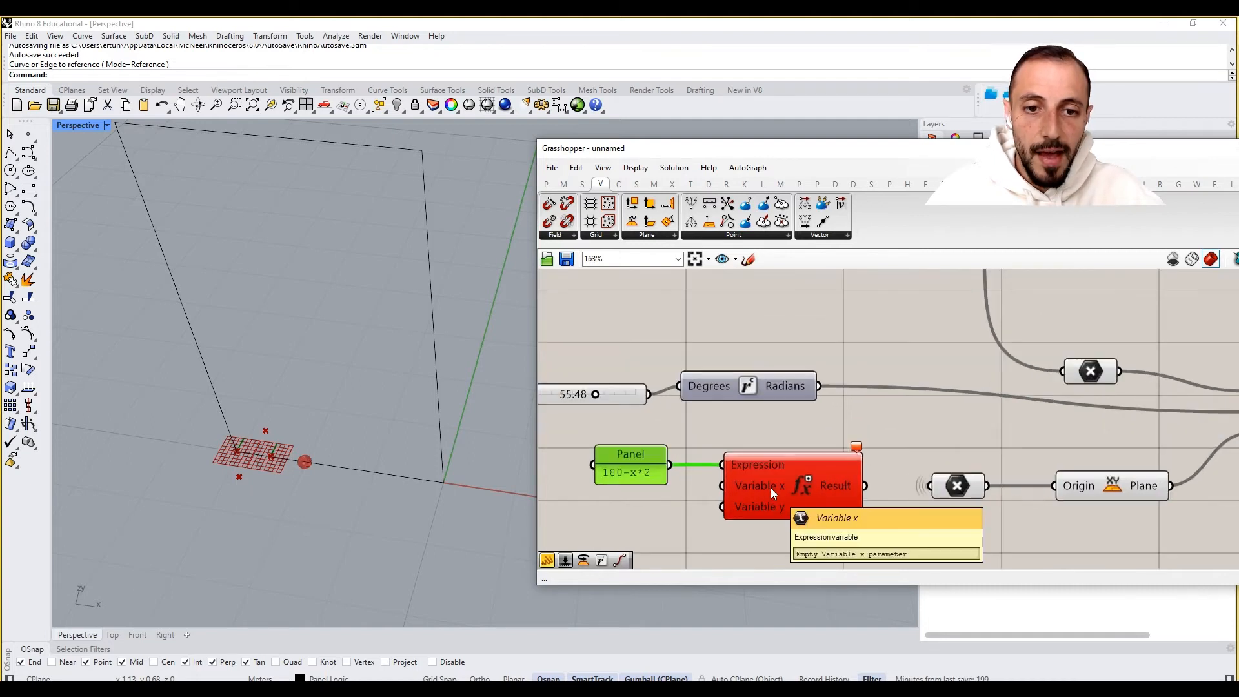
right_click(773, 494)
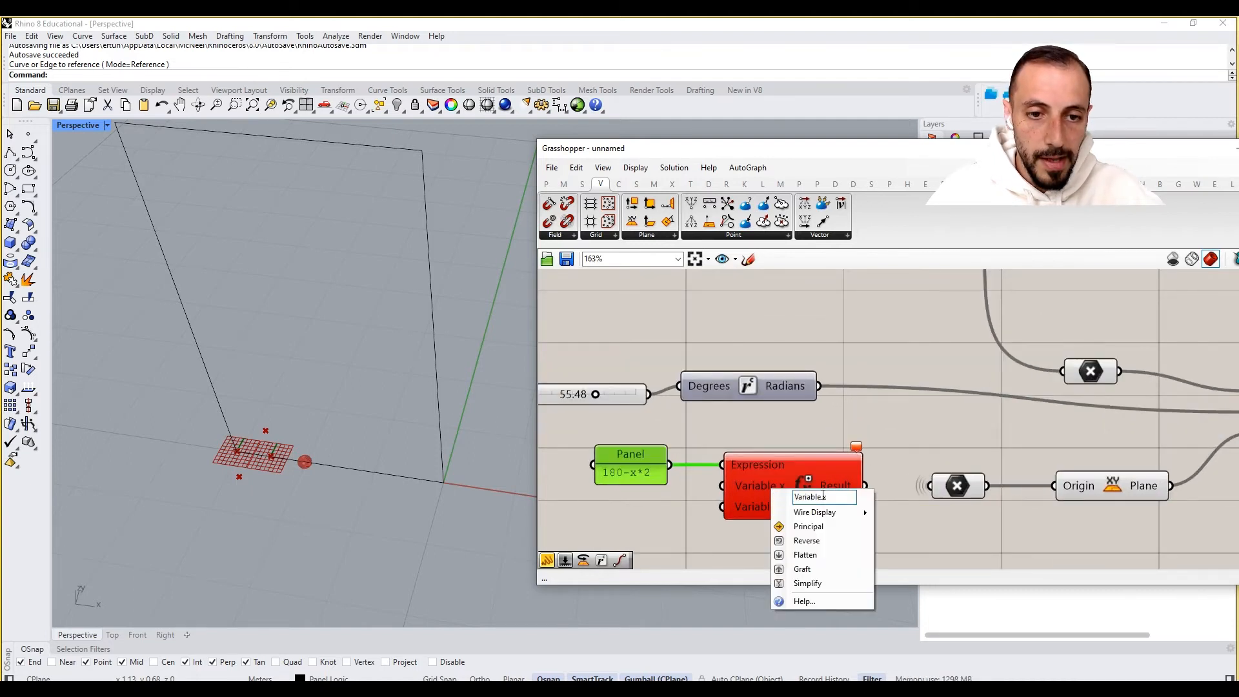
drag(823, 496, 807, 496)
key(BackSpace)
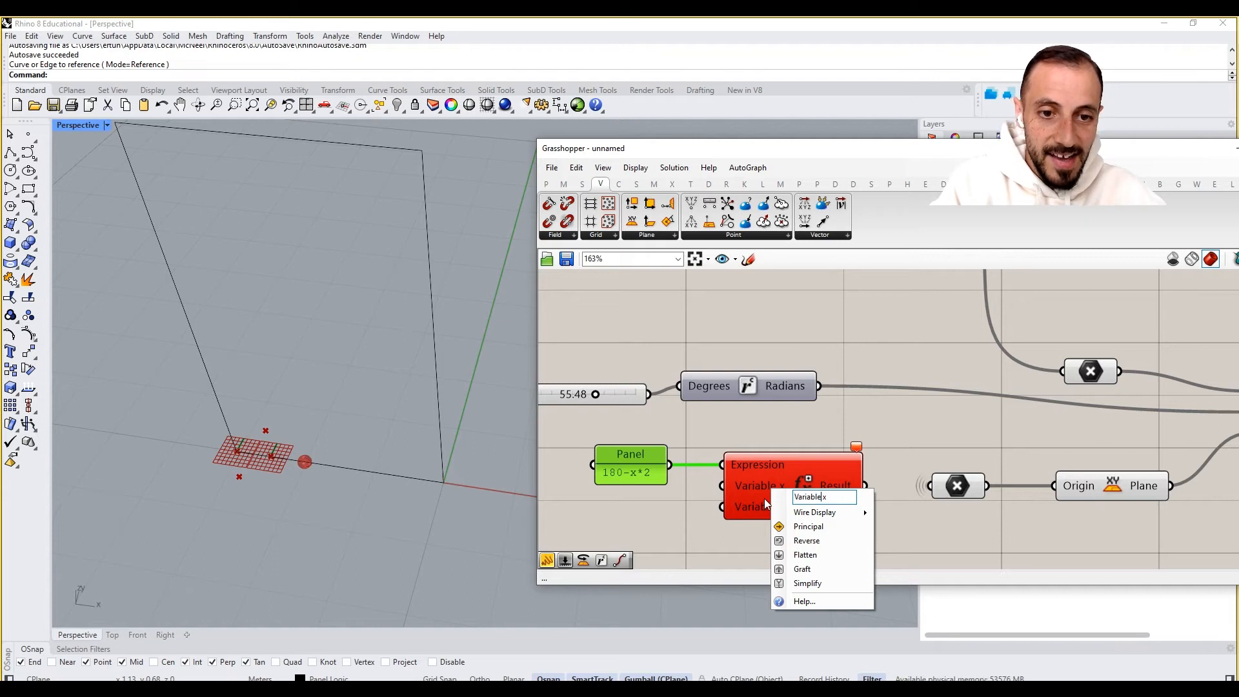
click(676, 508)
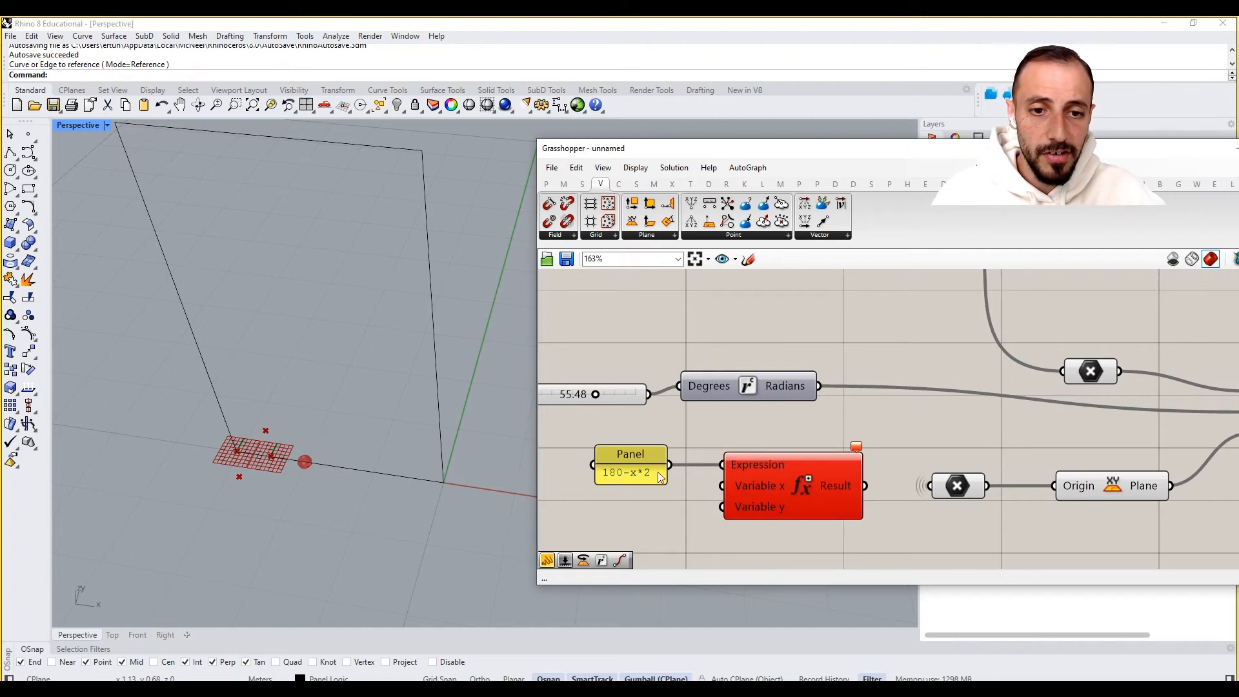
double_click(807, 487)
key(Escape)
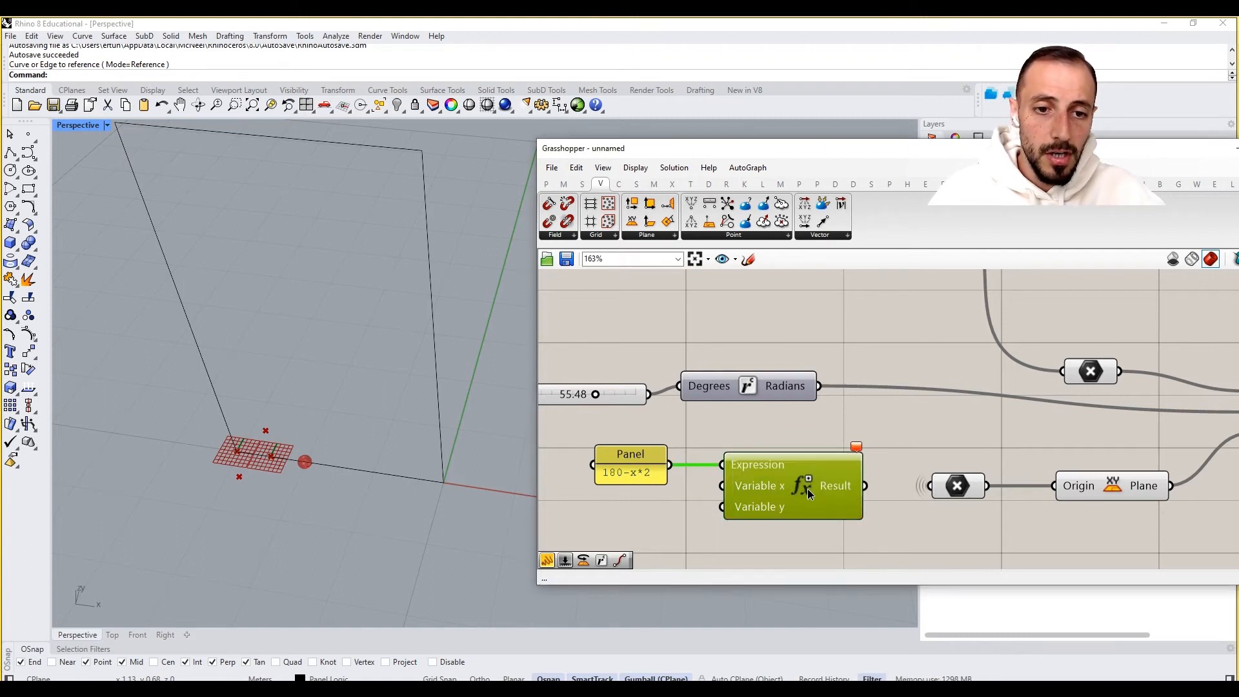
right_click(808, 489)
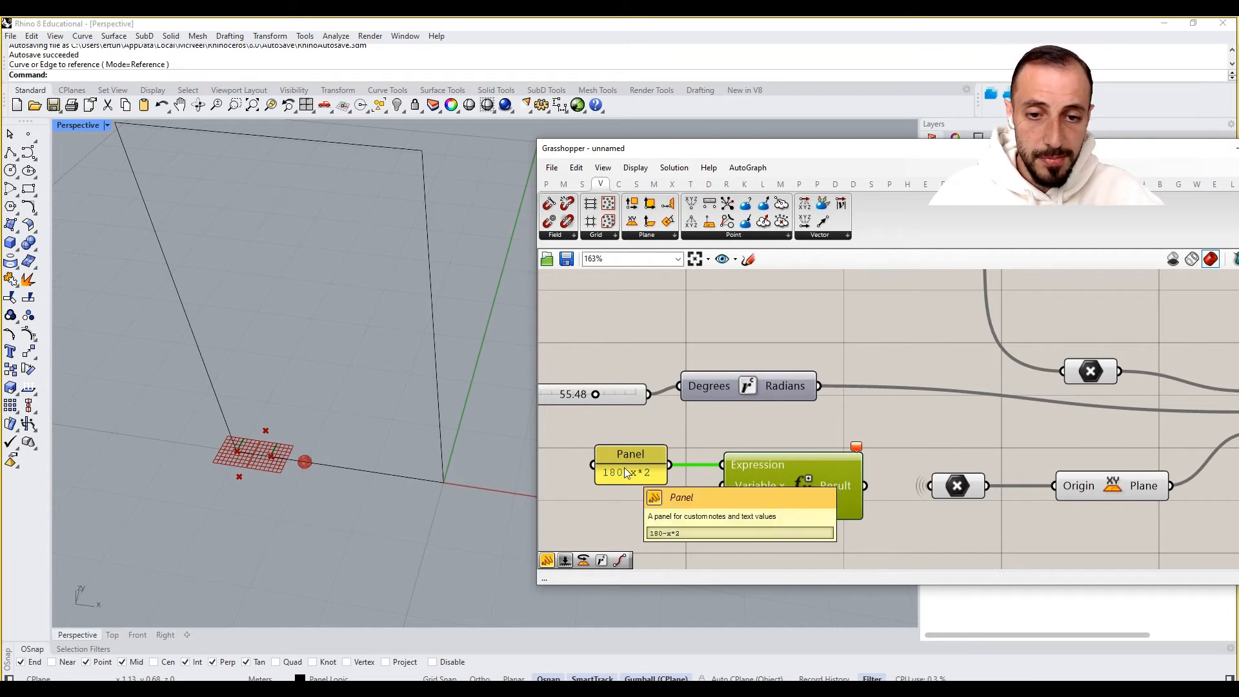
click(857, 449)
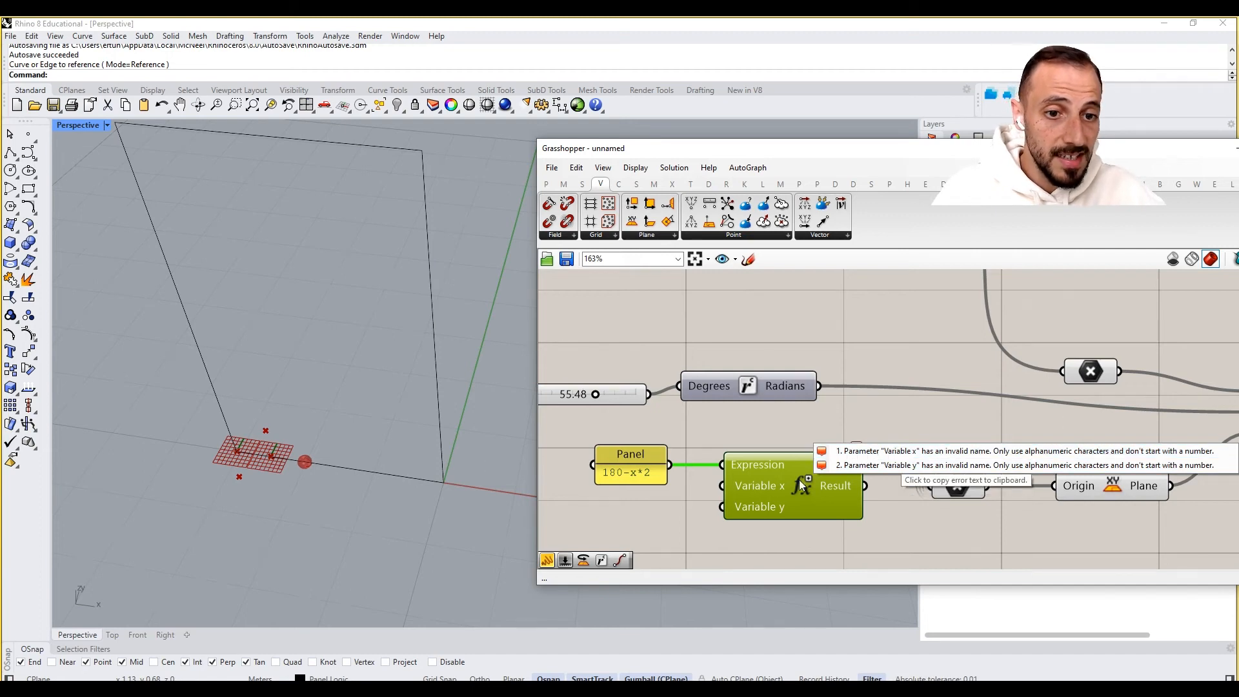
right_click(758, 488)
key(ctrl+a)
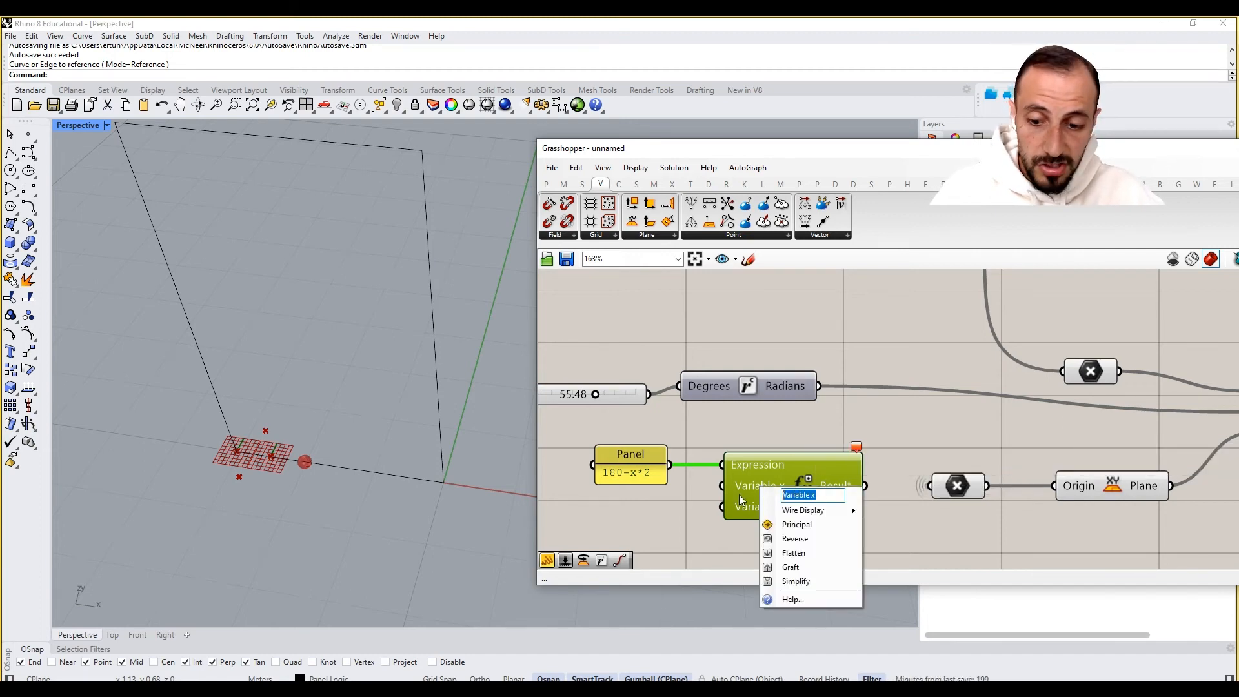
text(x)
key(Return)
- Remove the Expression's y input, then wire the slider into x and the Result into the Radians conversion
scroll(786, 509, up, 6)
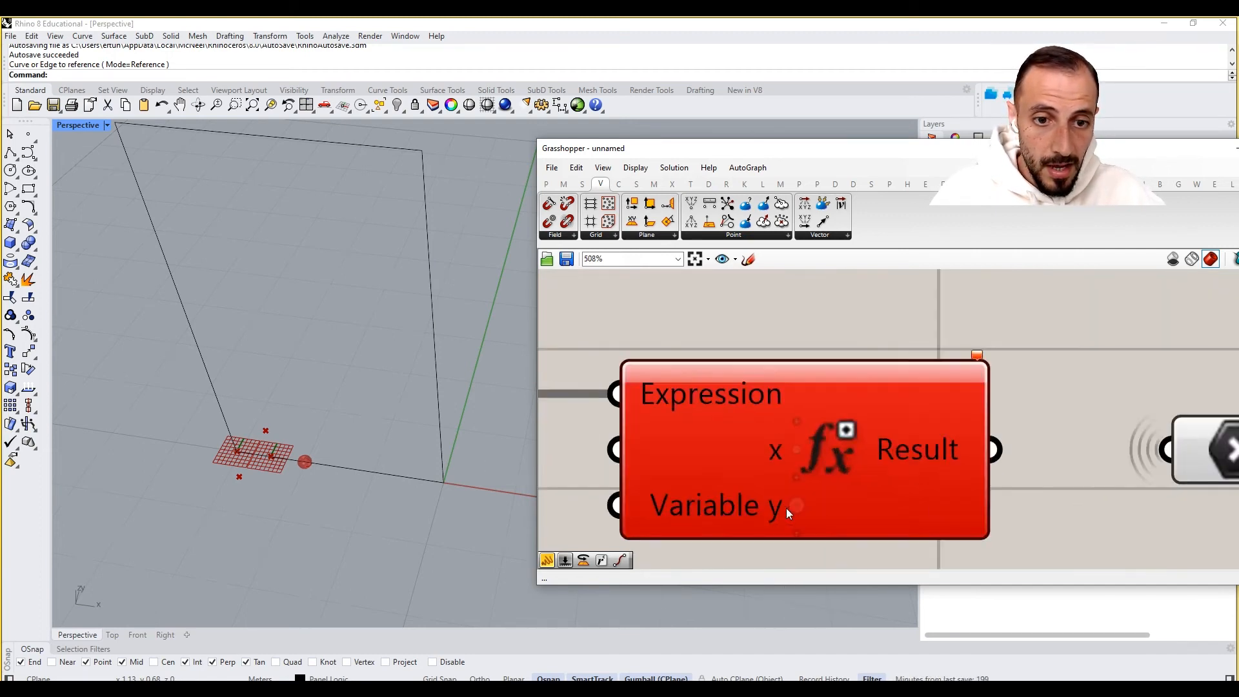
click(796, 506)
scroll(814, 501, down, 7)
right_drag(829, 460, 832, 482)
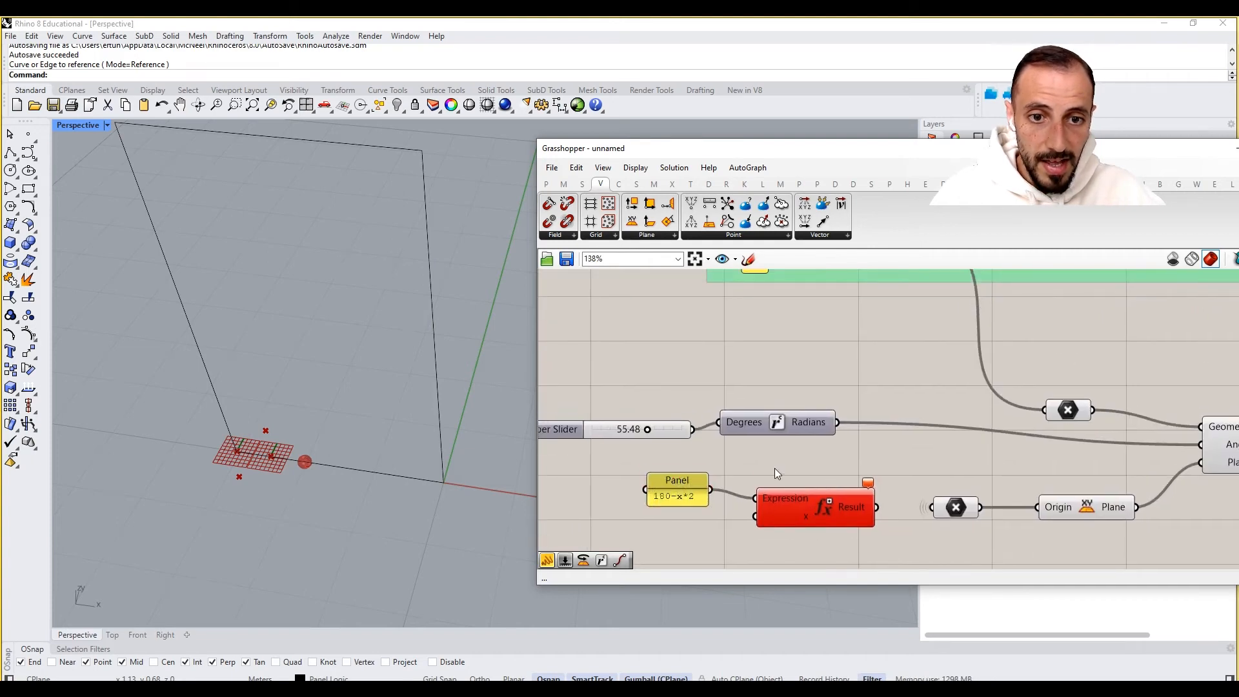
scroll(775, 467, down, 1)
drag(711, 436, 765, 510)
drag(871, 506, 734, 436)
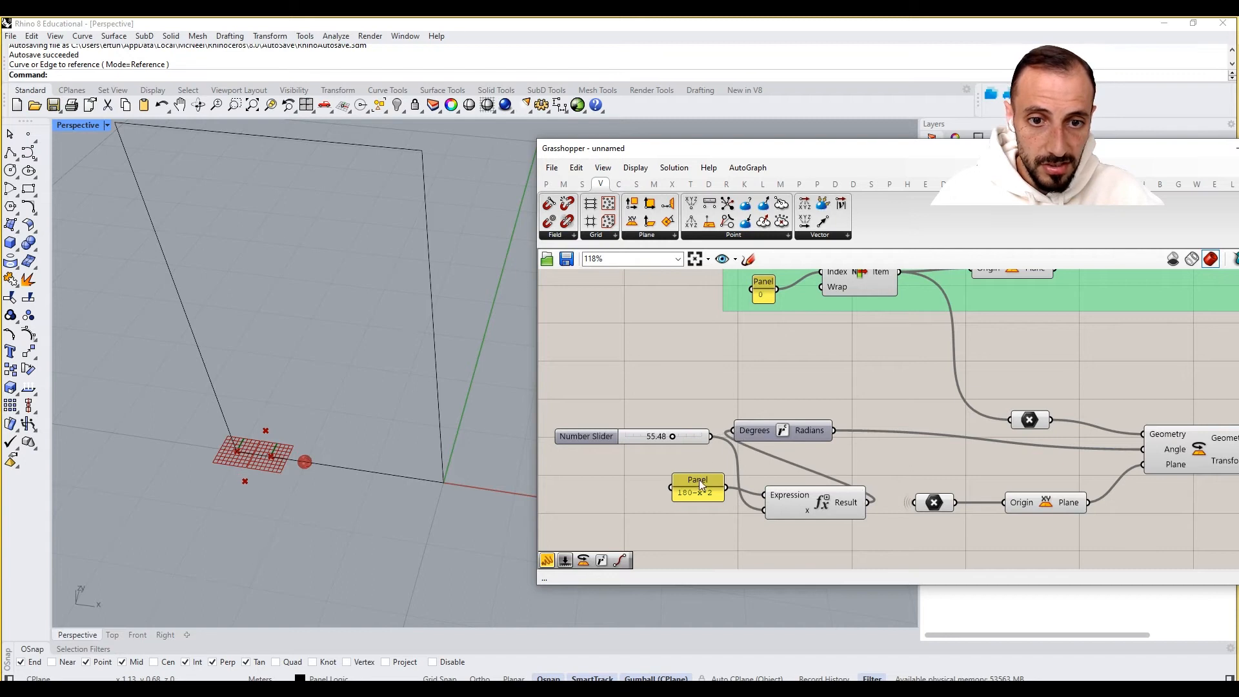
- Rearrange the slider, panel, Expression and Radians components into a tidy row below the green group
drag(699, 482, 669, 491)
drag(801, 436, 893, 447)
drag(831, 513, 794, 493)
drag(768, 394, 681, 524)
drag(766, 493, 691, 479)
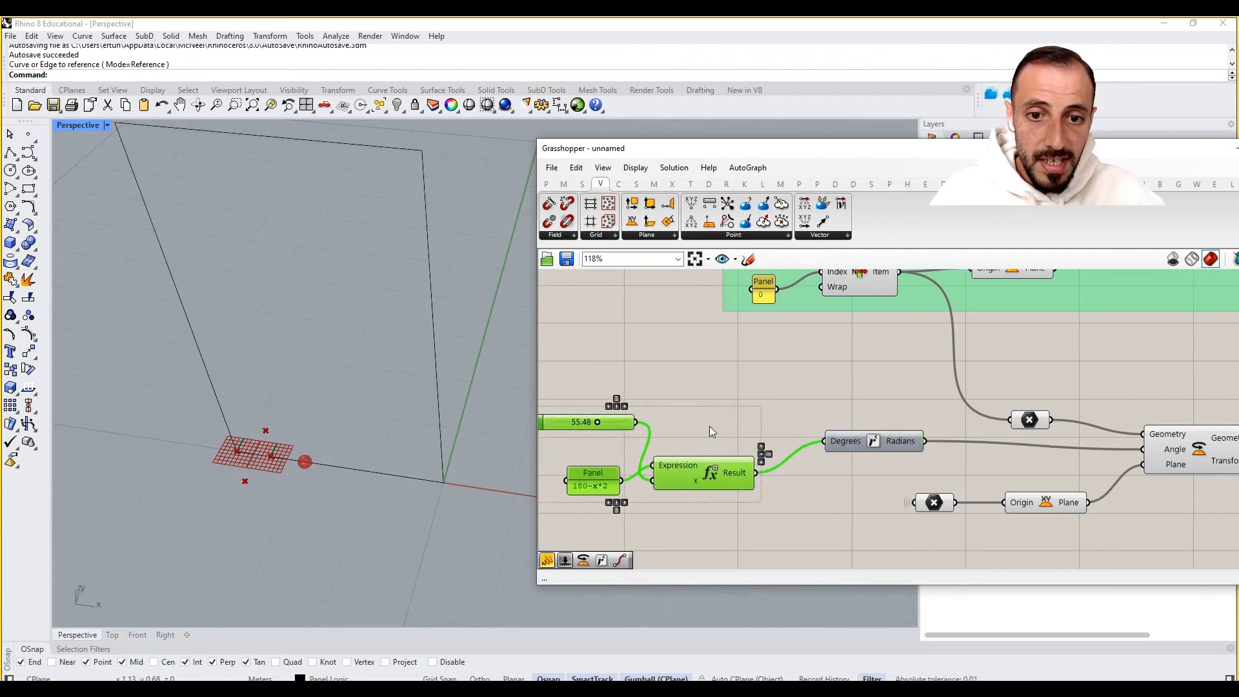
click(710, 427)
right_drag(710, 427, 855, 413)
drag(736, 404, 743, 436)
right_drag(979, 456, 778, 468)
scroll(778, 467, down, 2)
scroll(1113, 424, up, 3)
click(1038, 481)
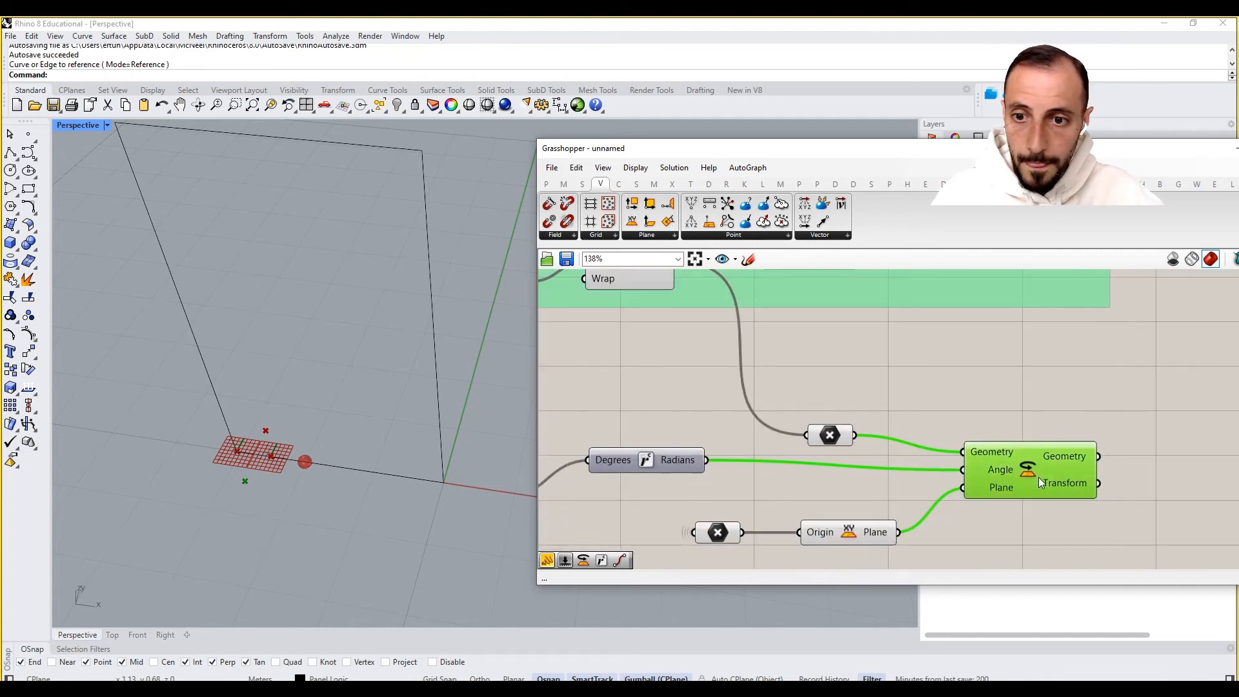
- Drive the Expression's x input from the green group's Number Slider instead of the lower slider
right_drag(954, 463, 1085, 432)
scroll(934, 445, down, 2)
right_drag(603, 473, 685, 470)
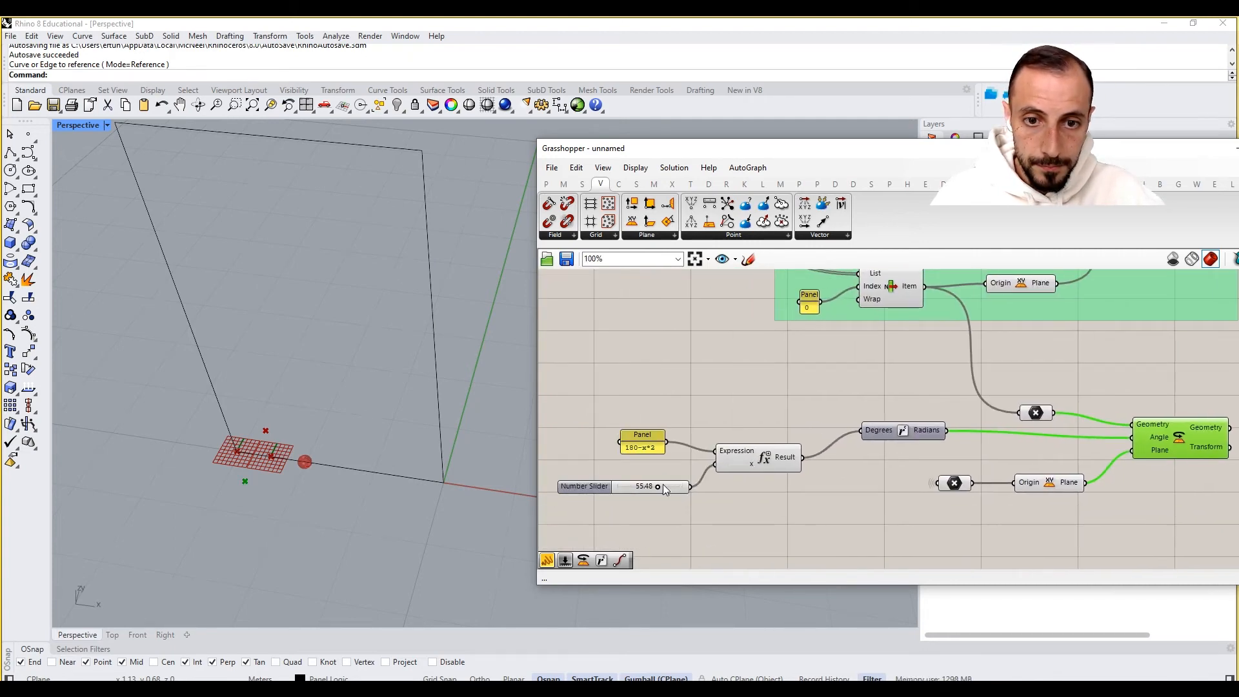
mouse_move(656, 486)
mouse_down()
mouse_move(619, 483)
mouse_move(686, 492)
mouse_move(631, 496)
mouse_up()
scroll(680, 502, down, 3)
right_drag(708, 434, 761, 415)
right_drag(875, 347, 858, 386)
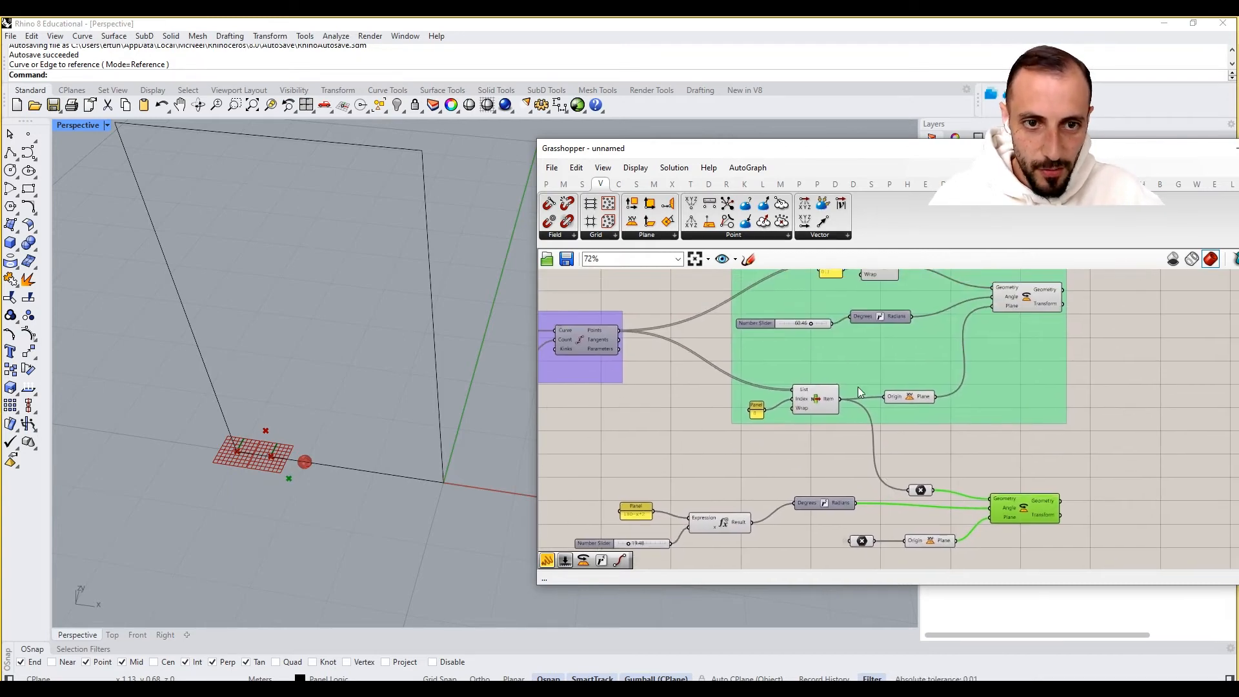
drag(834, 324, 684, 528)
drag(628, 543, 644, 546)
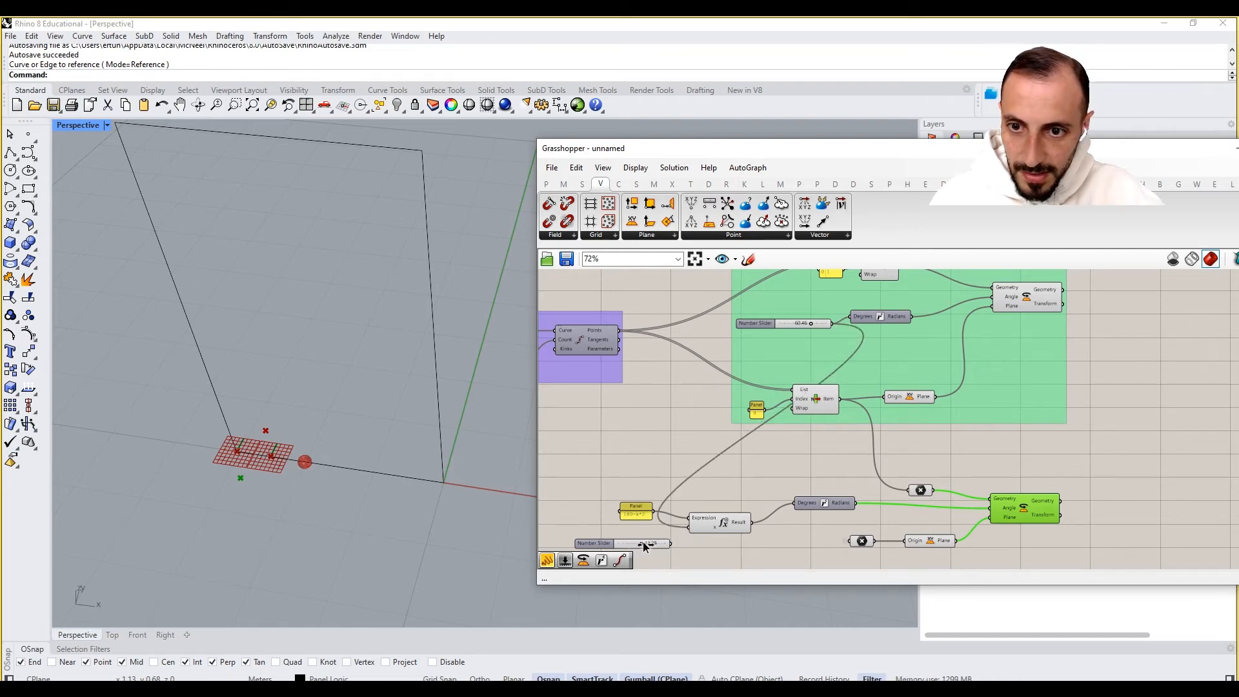
- Delete the lower Number Slider next to the Expression component
click(1035, 464)
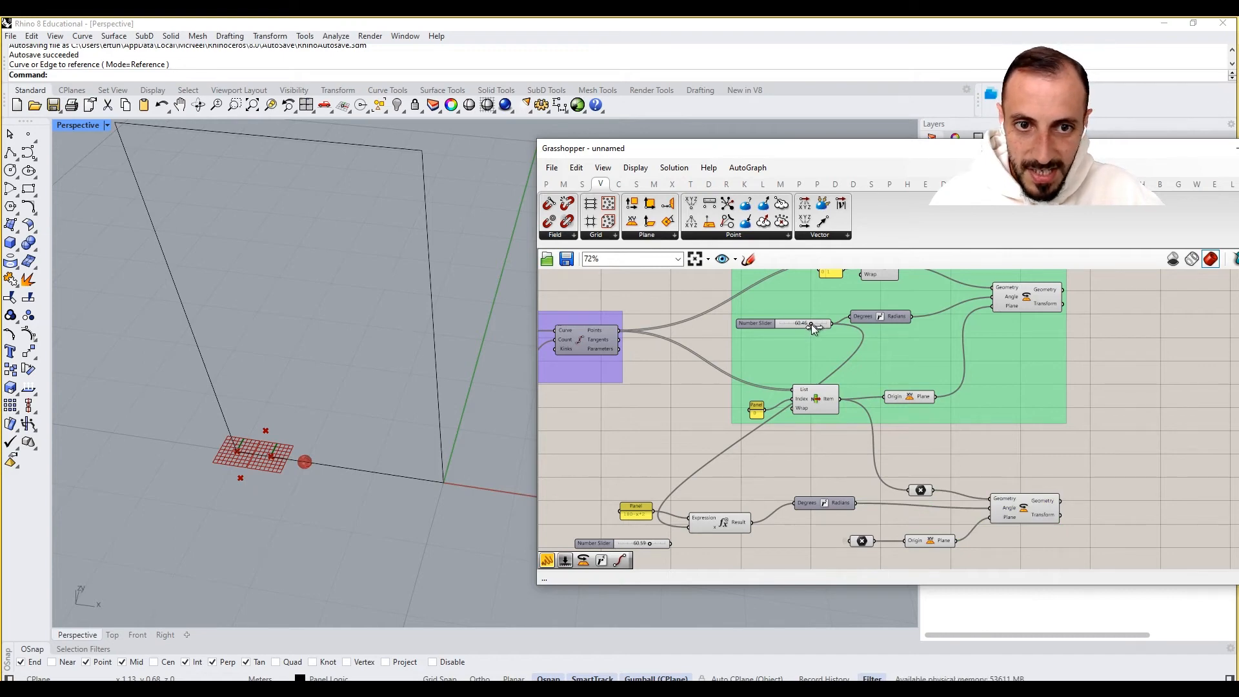
drag(1062, 454, 1010, 439)
right_drag(970, 459, 1012, 426)
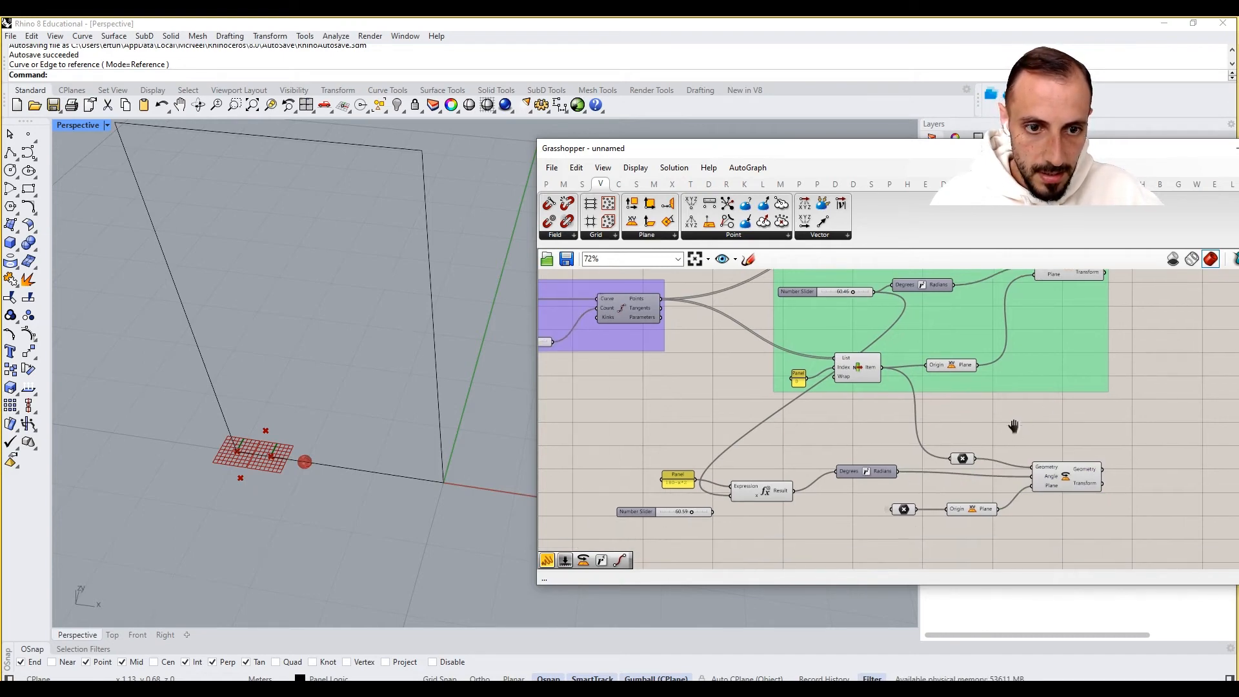
drag(1007, 422, 628, 549)
right_click(670, 422)
click(710, 442)
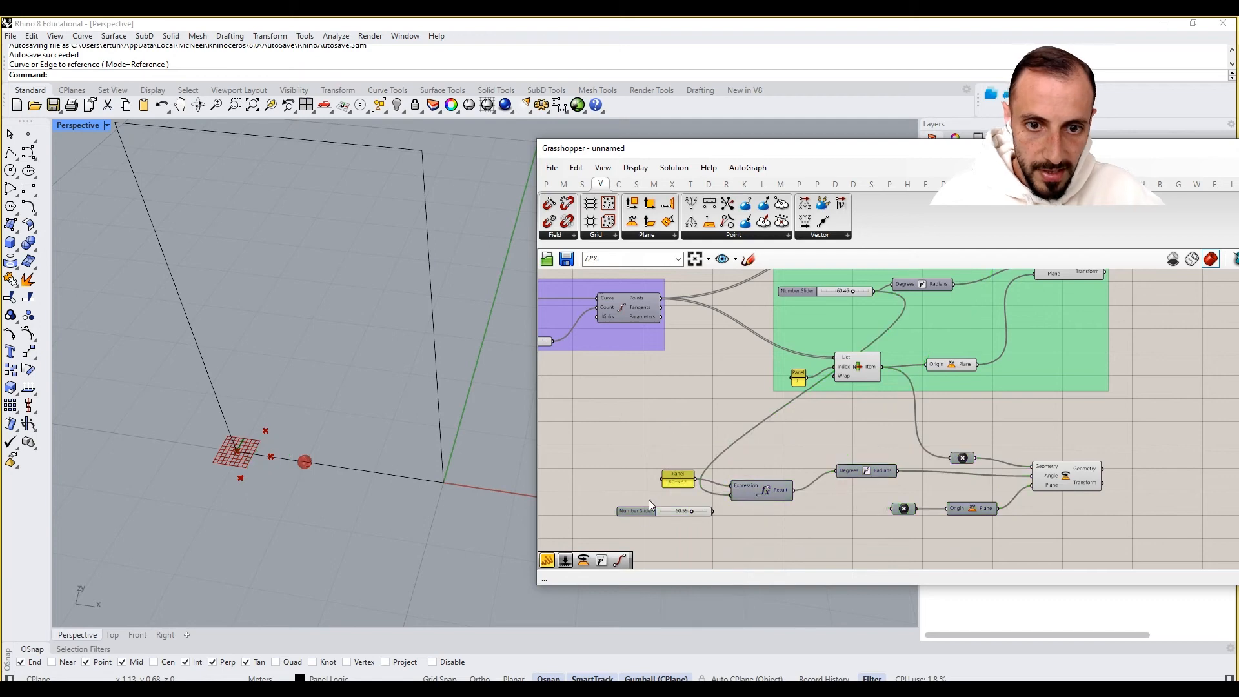
click(641, 509)
key(Delete)
- Turn off the preview of the components inside the green group
right_drag(845, 381, 834, 432)
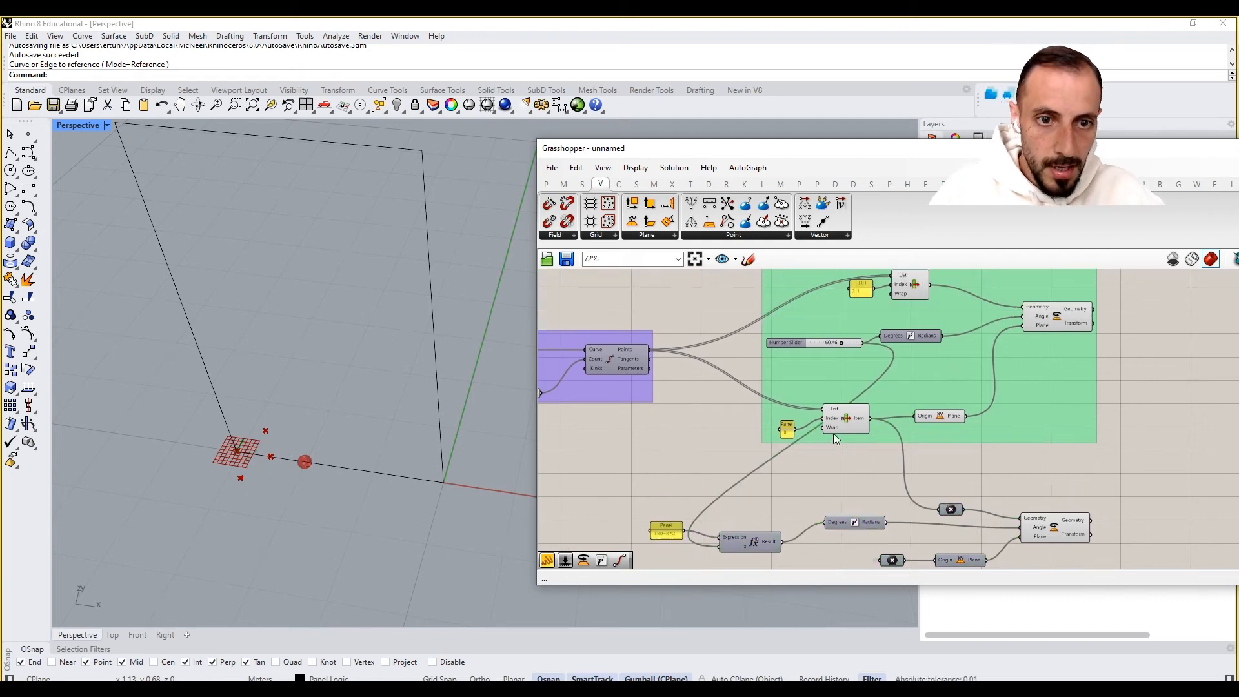
scroll(838, 435, down, 2)
scroll(982, 321, up, 2)
drag(919, 303, 726, 500)
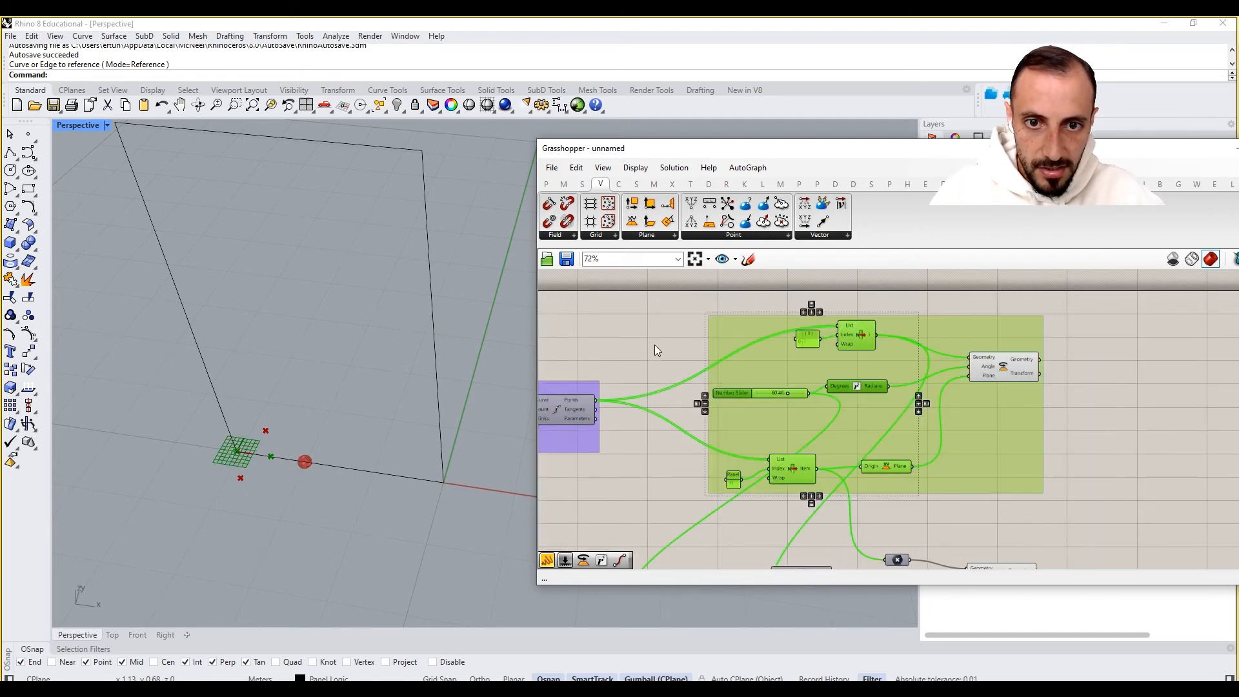
right_click(654, 342)
click(694, 361)
click(685, 358)
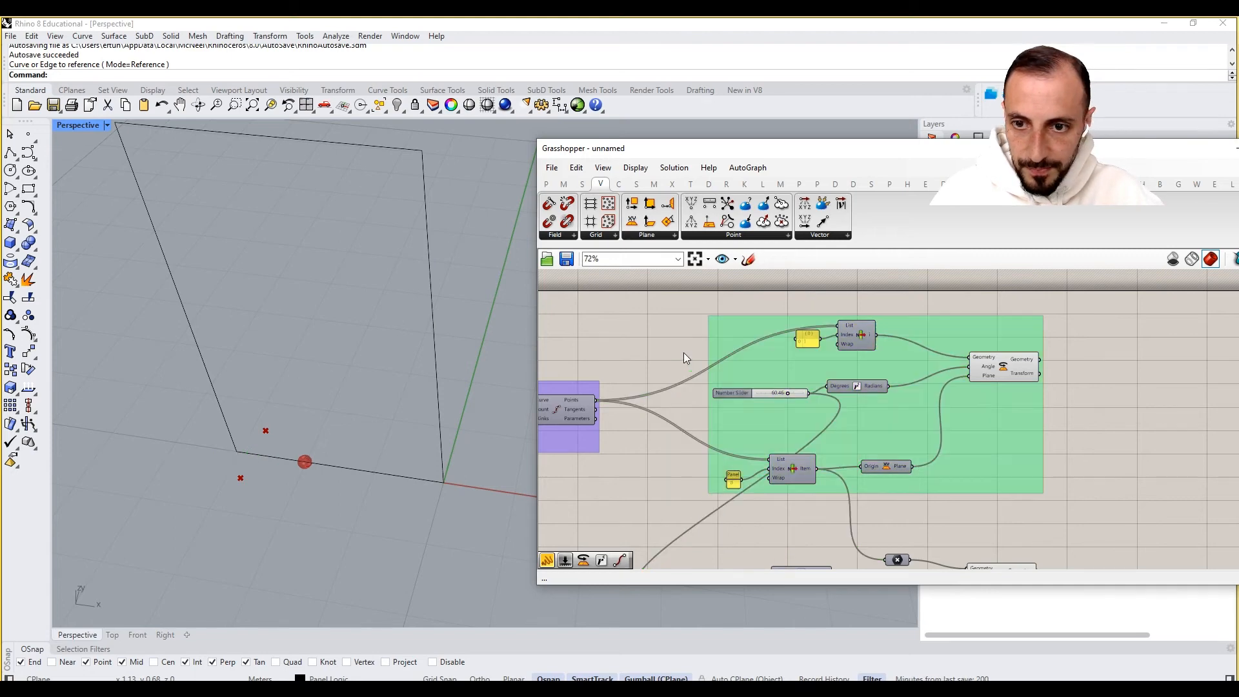
- Select each Rotate component in turn to examine its inputs and wiring
click(1004, 368)
right_drag(974, 479, 985, 408)
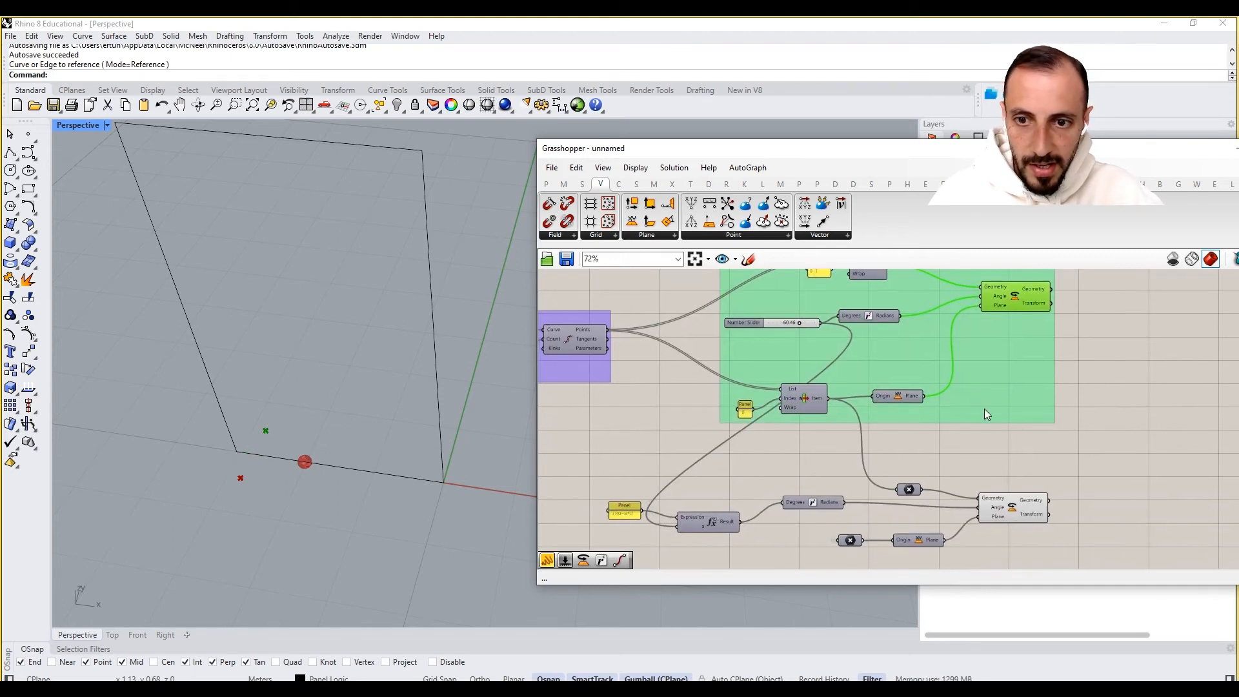
click(1040, 503)
right_drag(999, 460, 1063, 425)
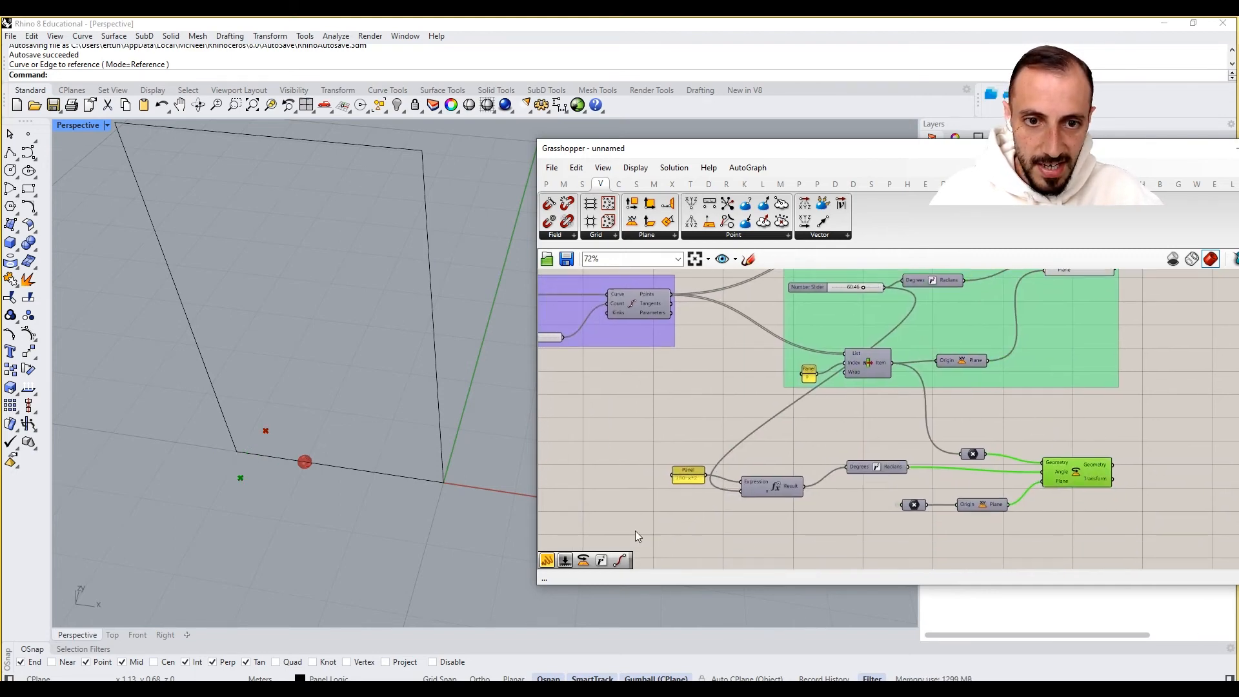
right_drag(800, 404, 780, 463)
mouse_move(843, 349)
mouse_down()
mouse_move(808, 347)
mouse_move(835, 352)
mouse_up()
right_drag(749, 448, 778, 375)
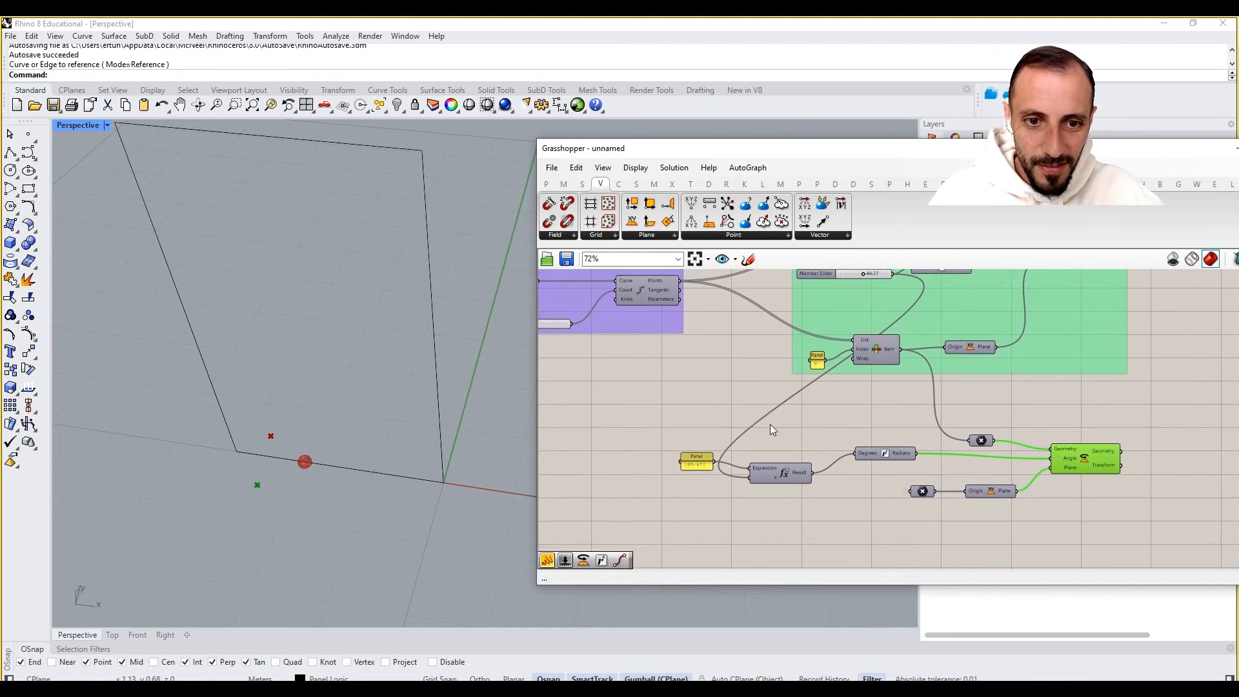
right_drag(770, 424, 764, 474)
mouse_move(859, 324)
mouse_down()
mouse_move(894, 333)
mouse_move(839, 329)
mouse_up()
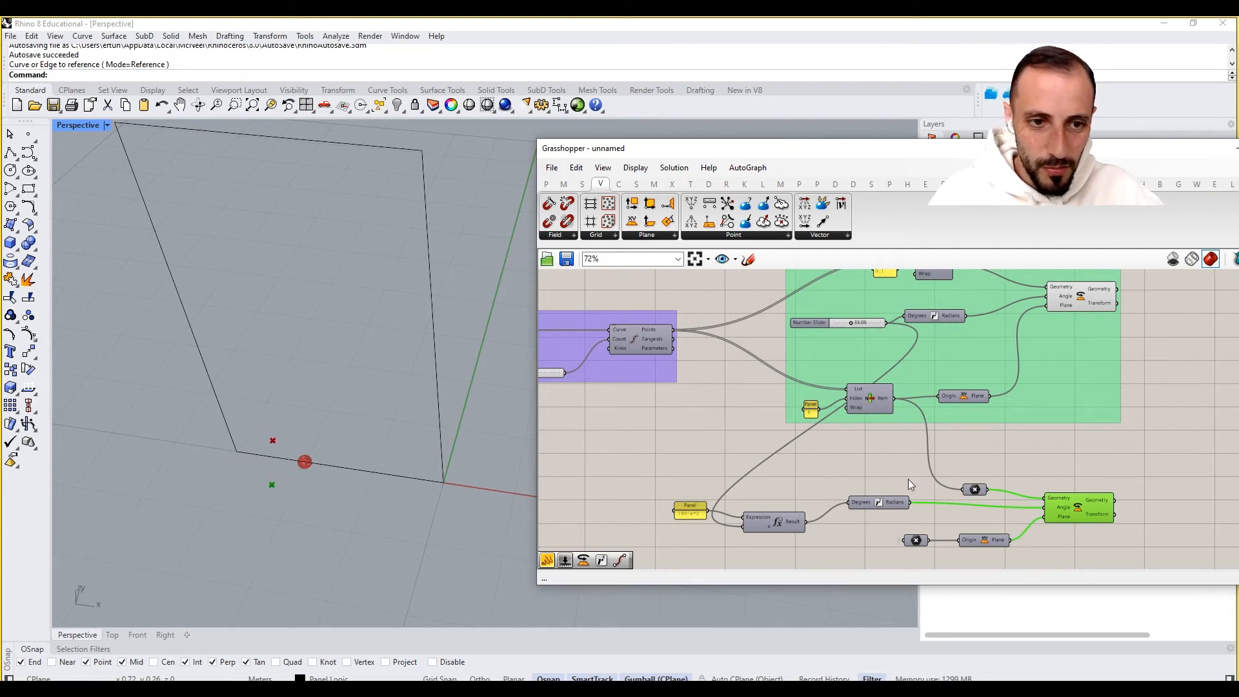
right_drag(908, 479, 911, 451)
drag(873, 487, 866, 495)
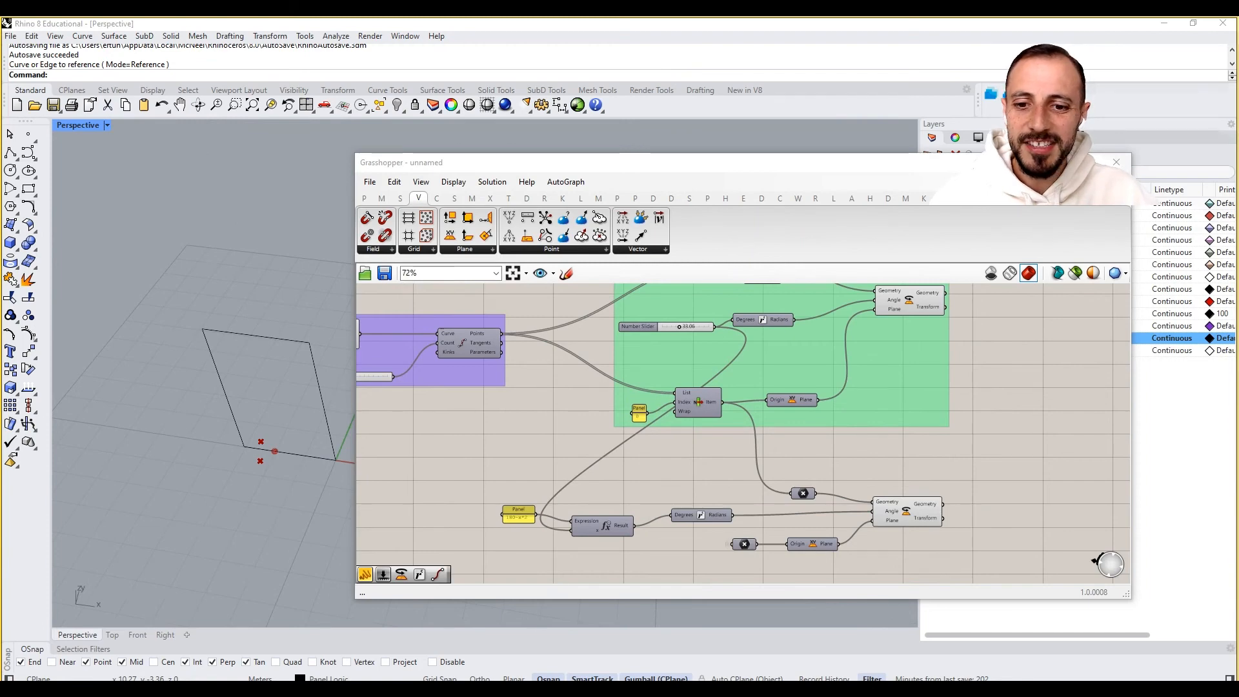
right_drag(941, 422, 923, 435)
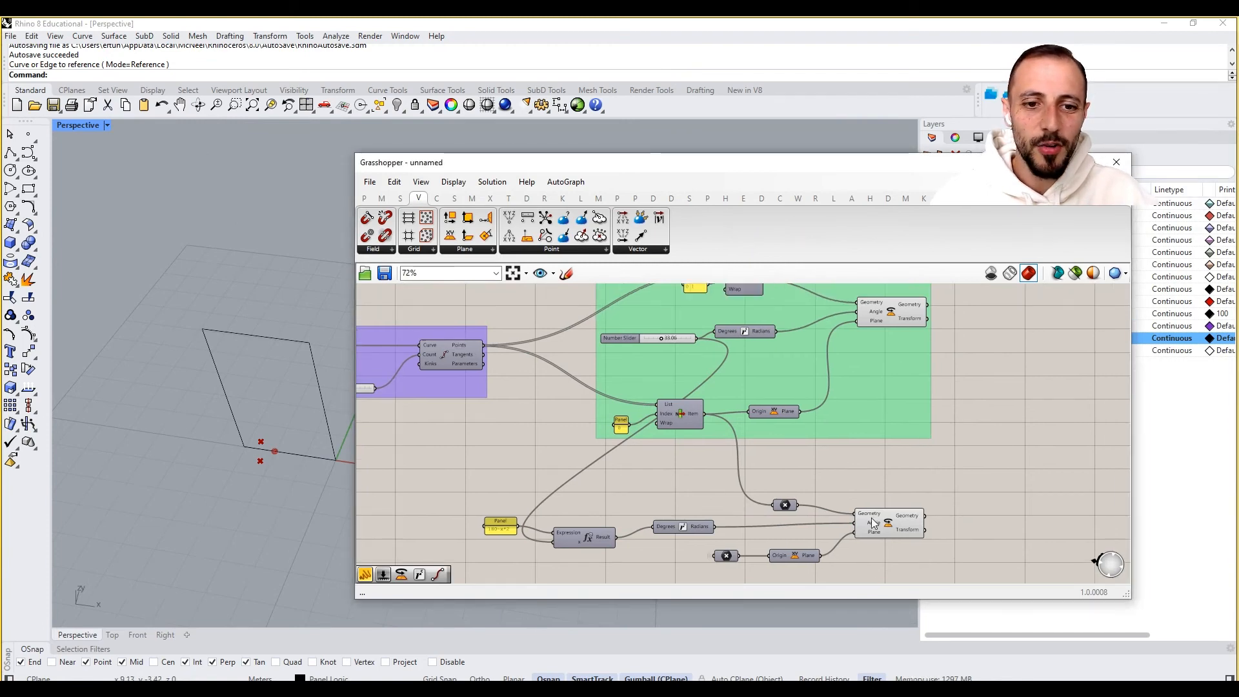
click(873, 524)
click(891, 324)
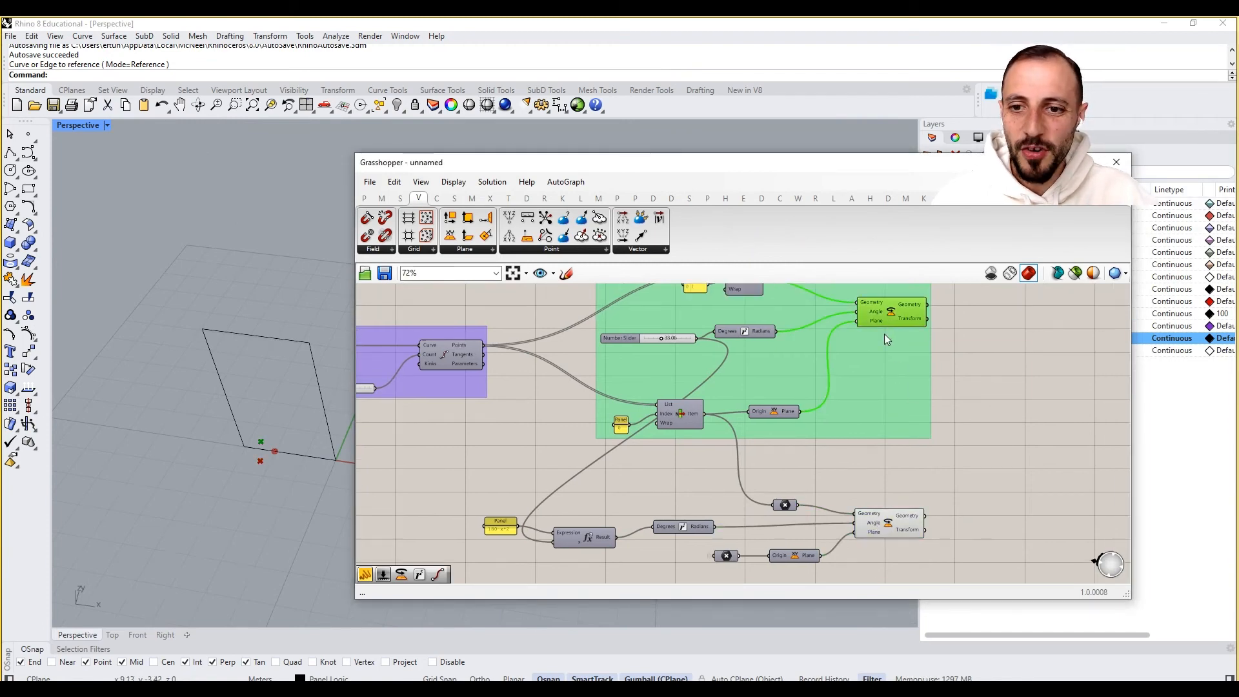
right_drag(891, 364, 903, 387)
right_drag(804, 430, 805, 385)
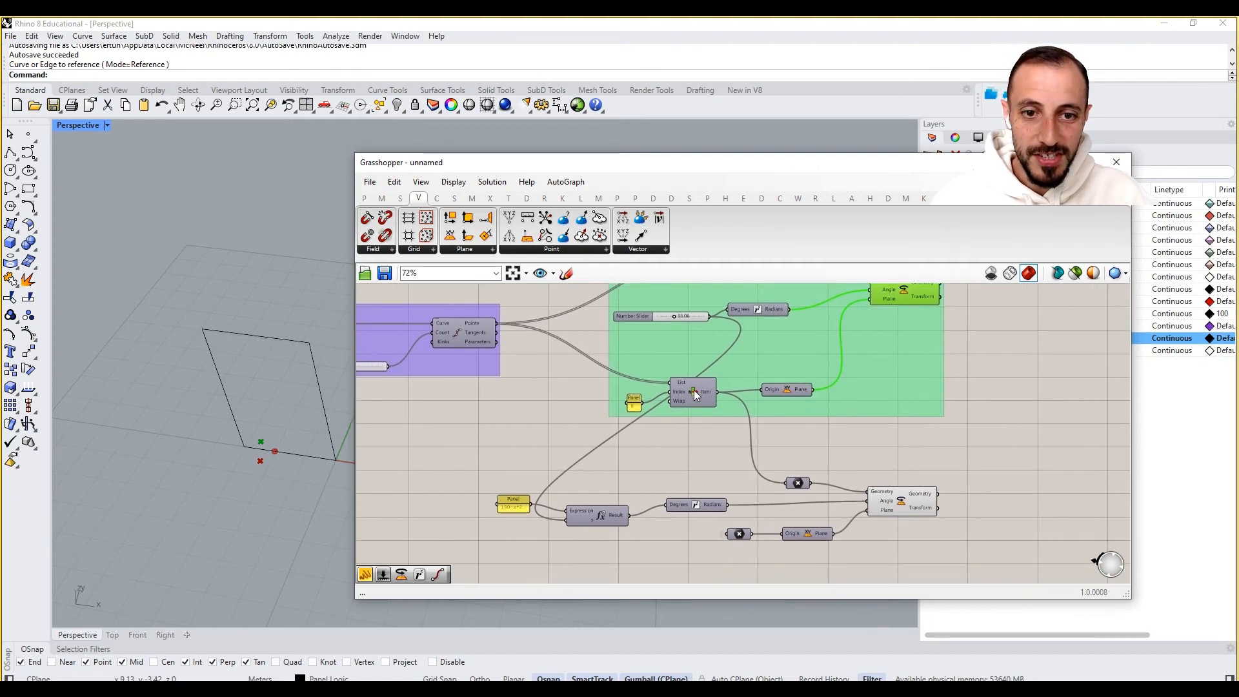
click(794, 482)
right_click(812, 452)
click(839, 458)
click(862, 394)
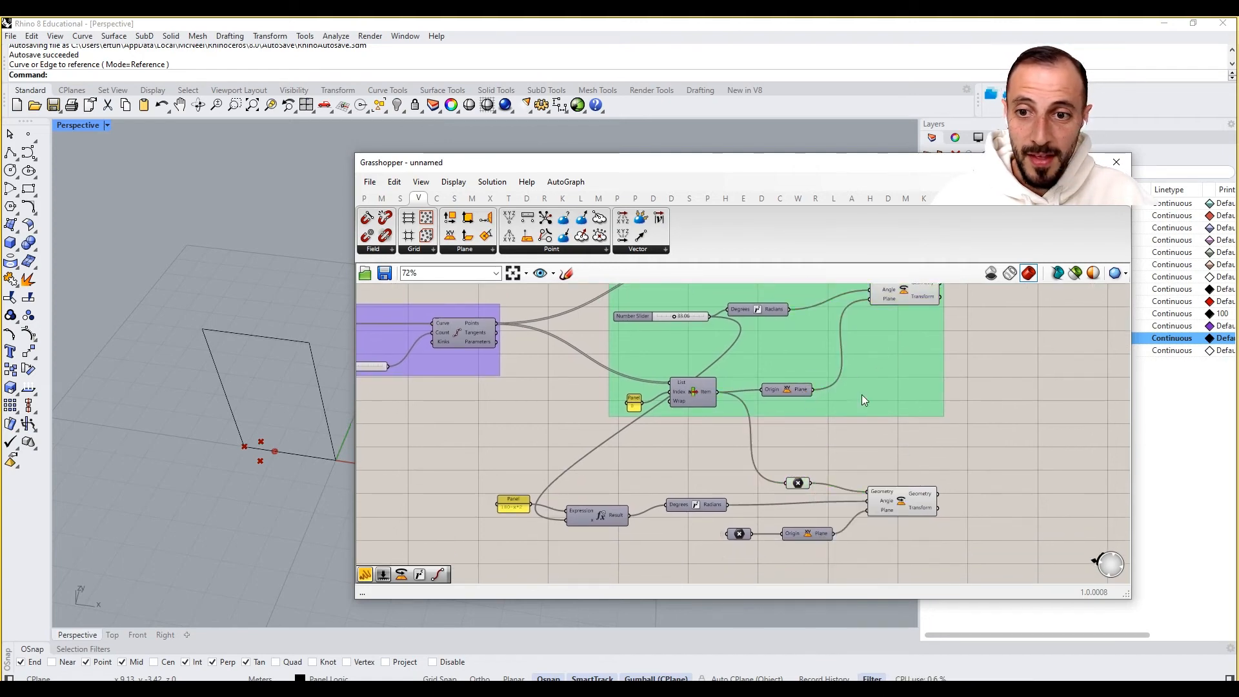
right_drag(923, 292, 919, 304)
click(901, 300)
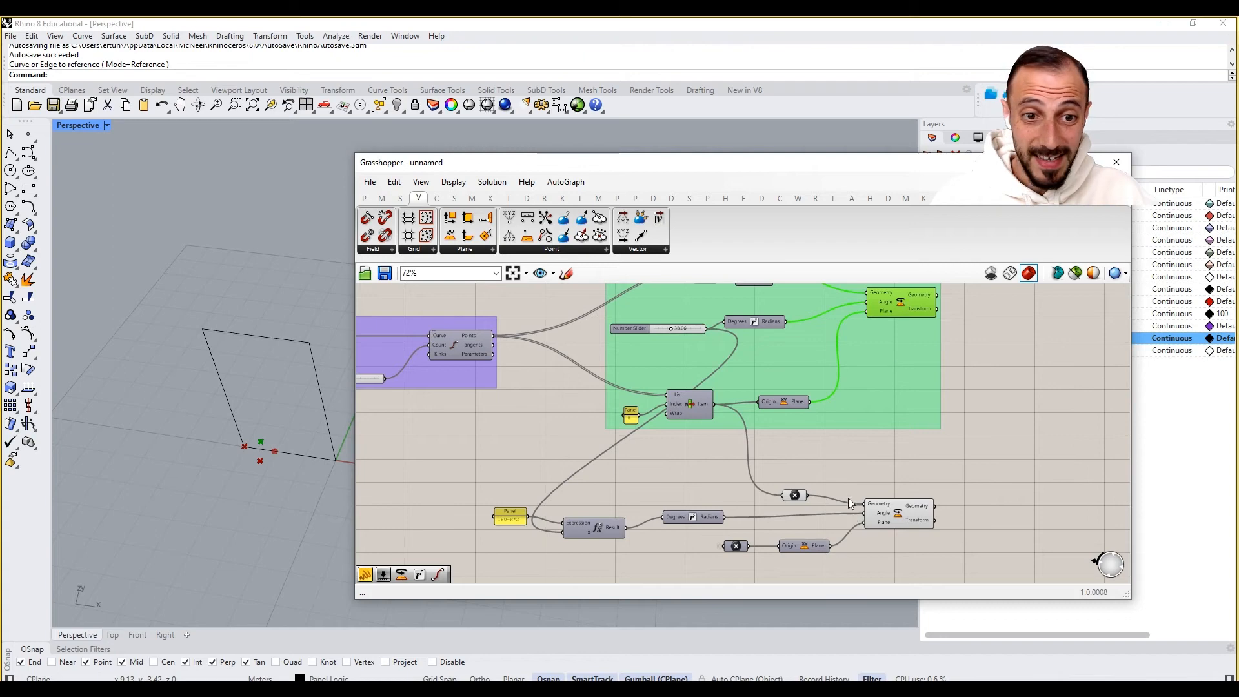
right_drag(844, 487, 853, 524)
right_drag(661, 473, 647, 460)
right_drag(714, 389, 714, 369)
- Connect the upper Rotate's Geometry output to the geometry parameter feeding the lower Rotate
click(729, 551)
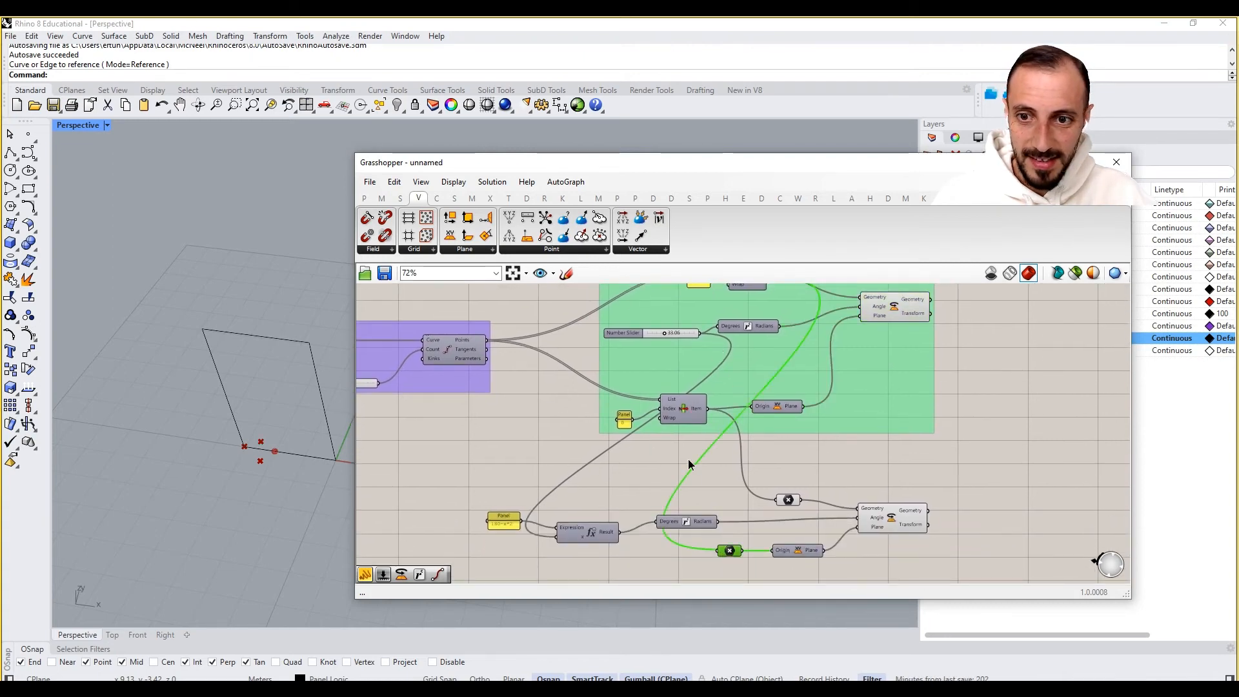
right_click(689, 462)
click(708, 482)
click(734, 525)
right_drag(763, 494, 756, 514)
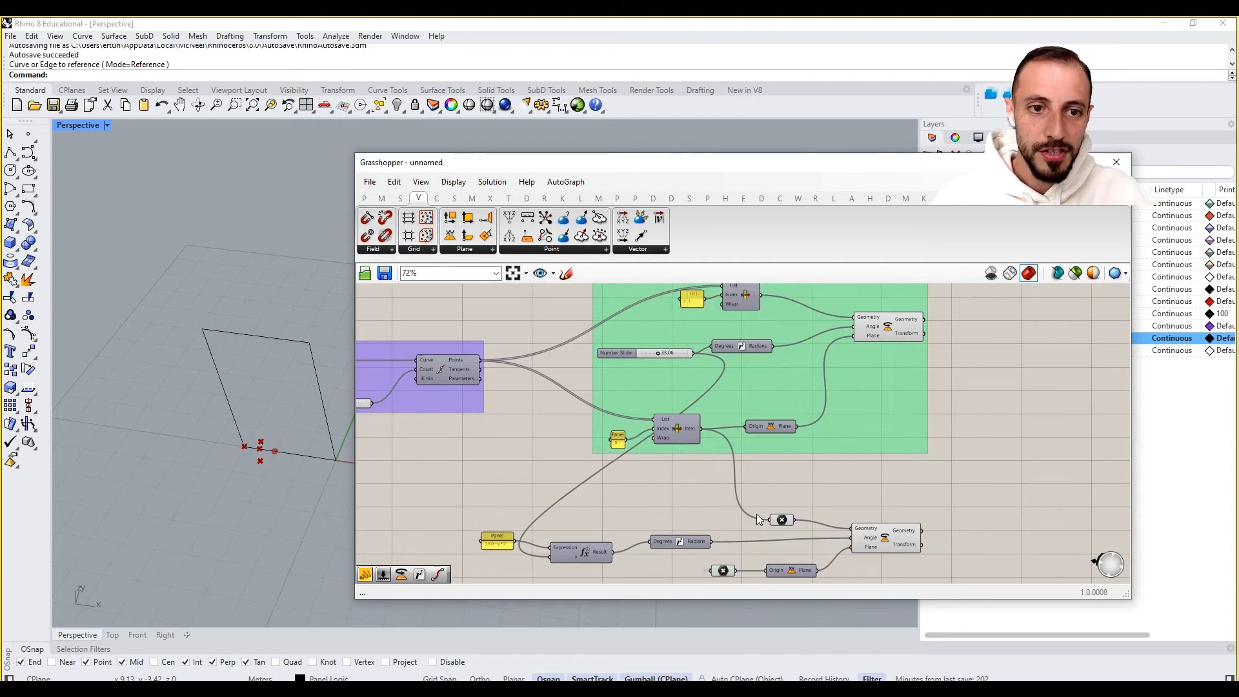
click(907, 323)
drag(923, 320, 709, 570)
click(815, 508)
click(891, 531)
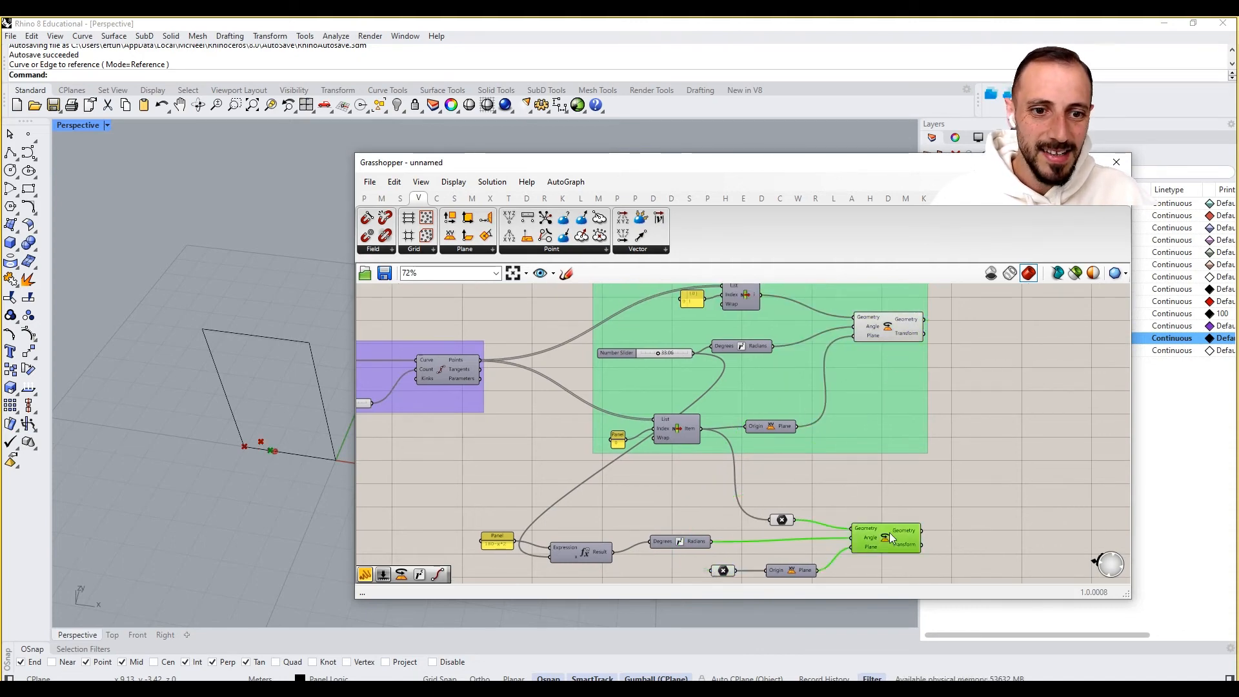
right_click(889, 533)
click(901, 327)
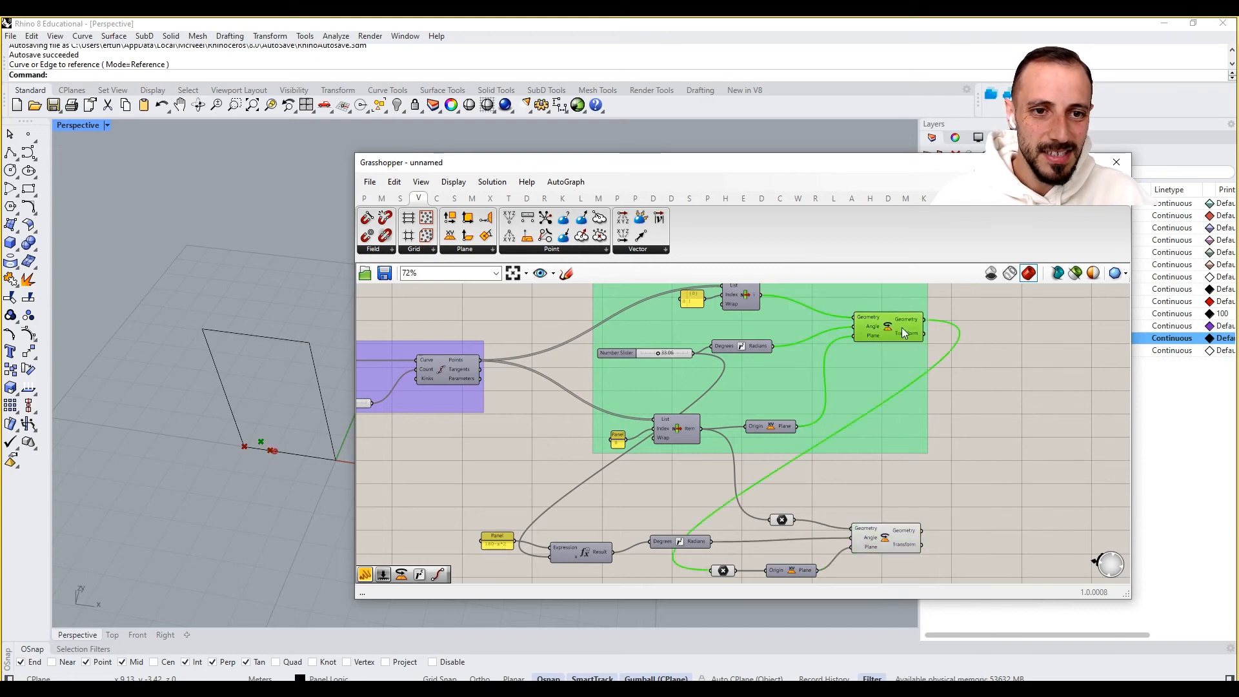
- Turn off the preview of the lower row of components
click(990, 394)
right_drag(798, 501, 823, 458)
drag(826, 456, 722, 568)
right_click(691, 466)
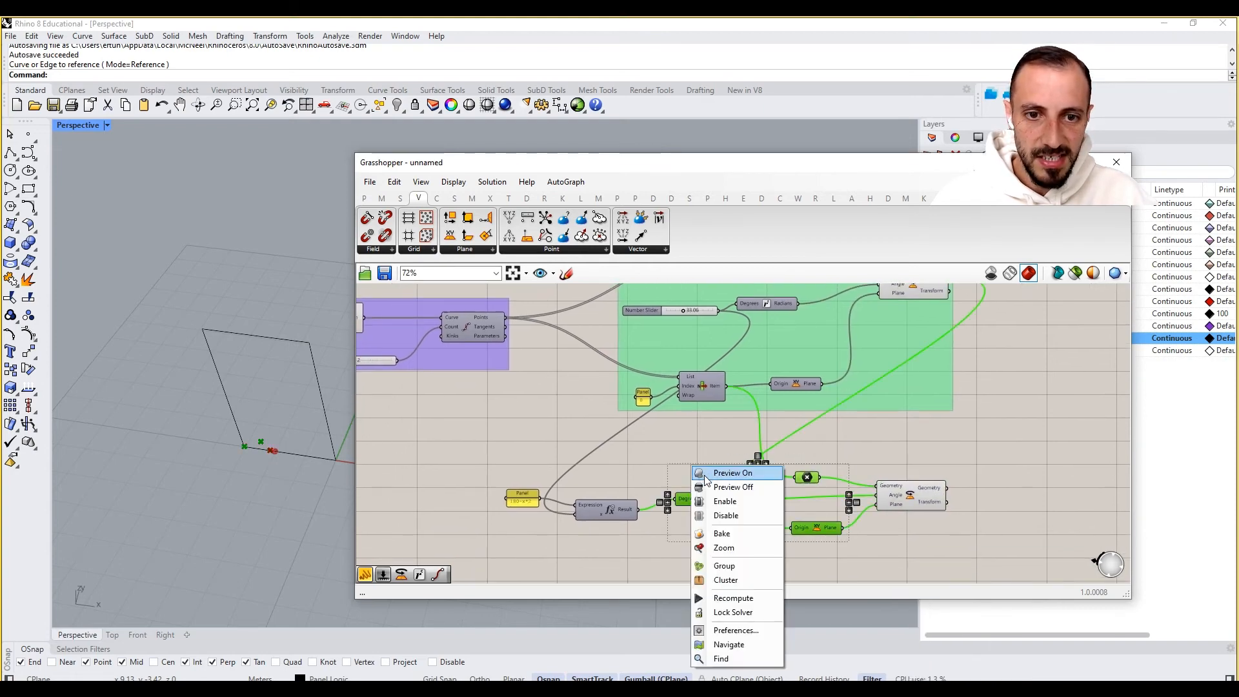
click(701, 487)
click(669, 472)
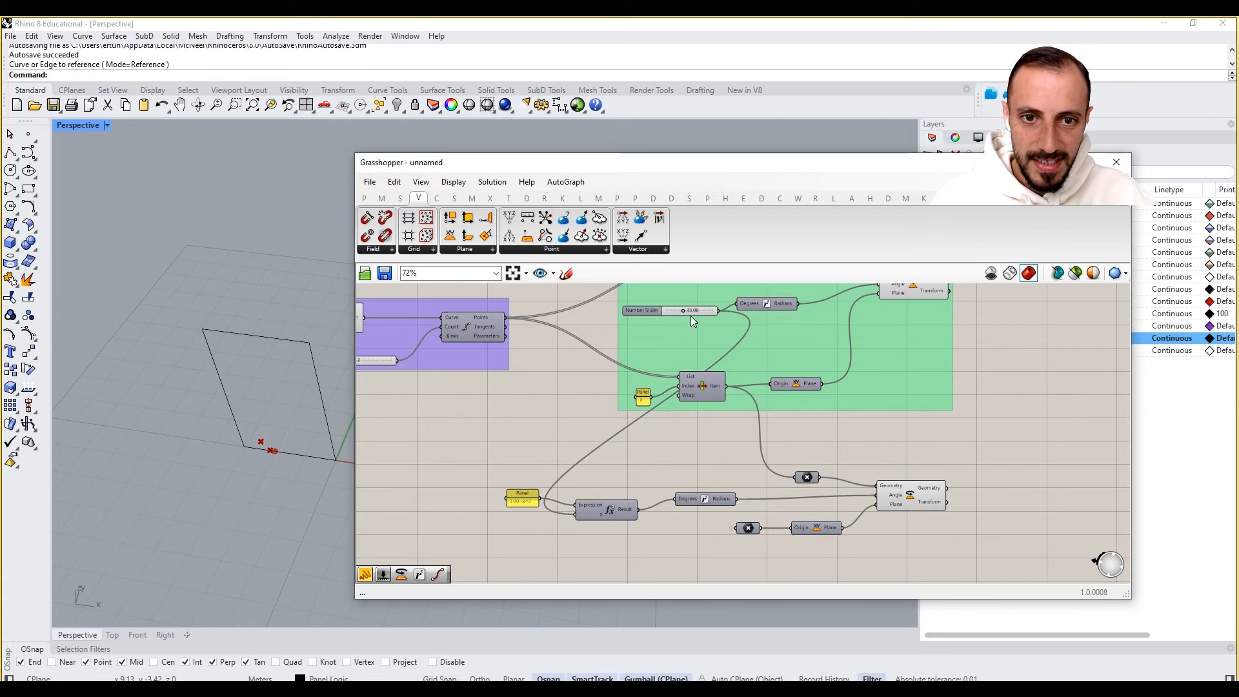
- Remove the Number Slider from the green group and move it outside, between the groups
drag(666, 310, 685, 334)
right_drag(962, 463, 916, 537)
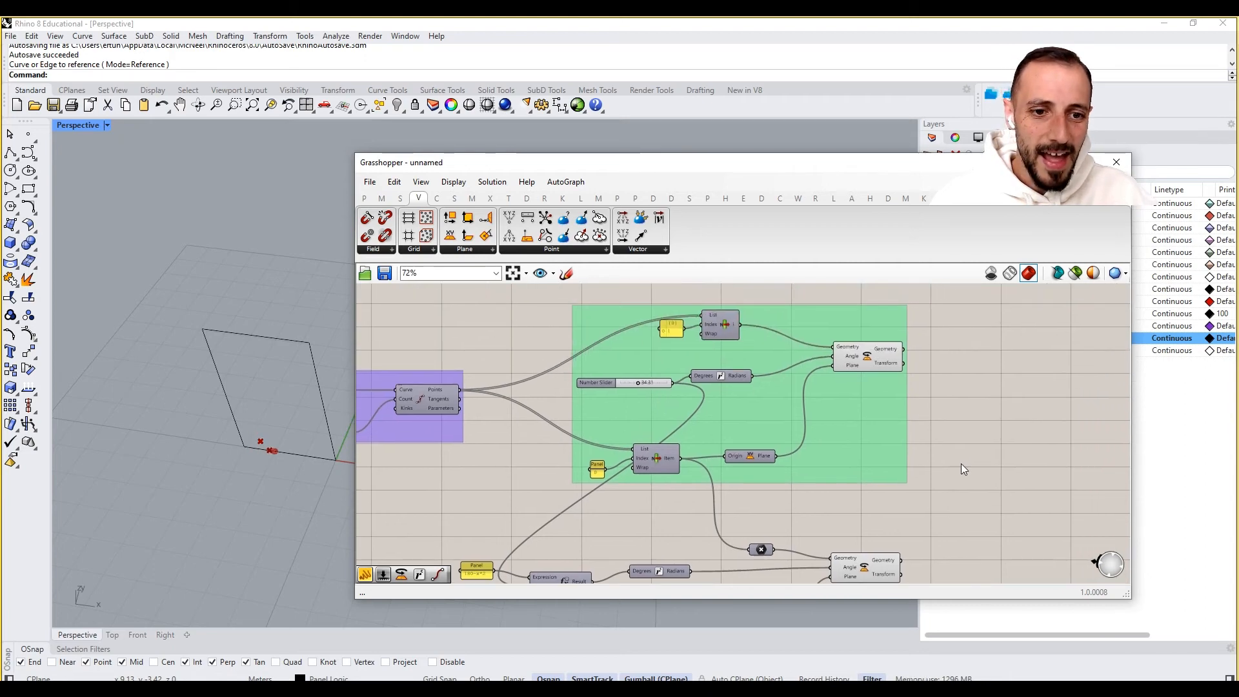
scroll(962, 464, down, 1)
right_drag(906, 439, 957, 352)
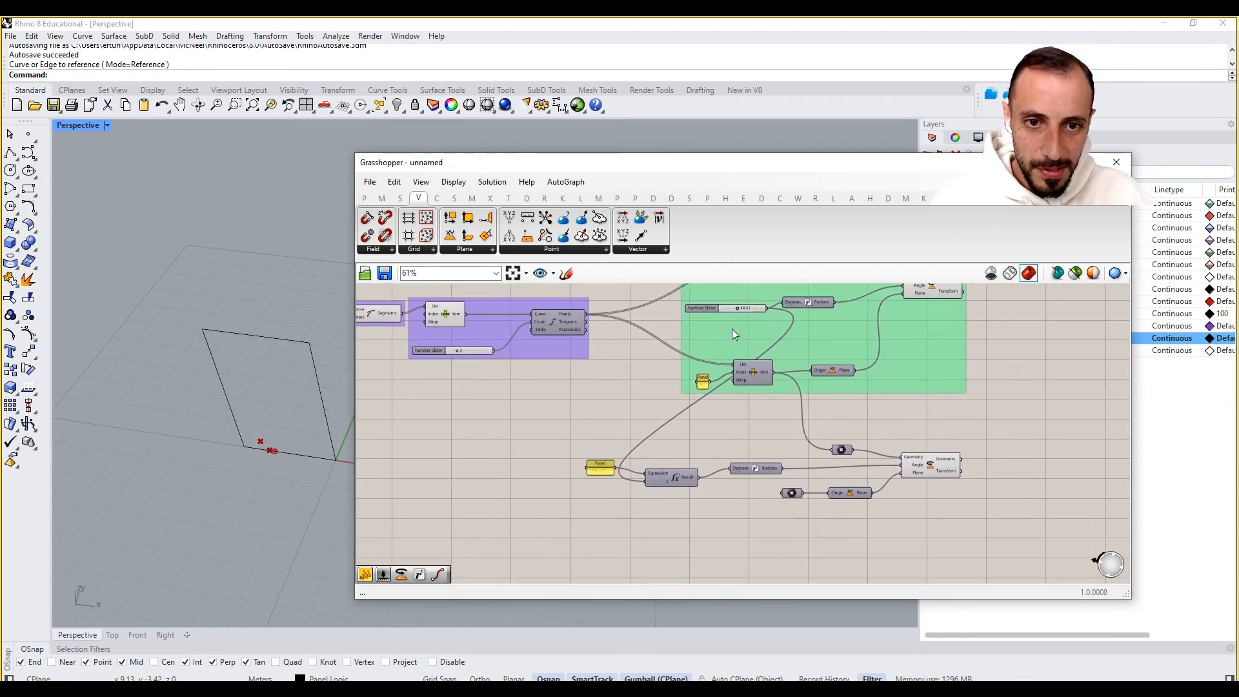
drag(701, 308, 697, 312)
right_click(697, 343)
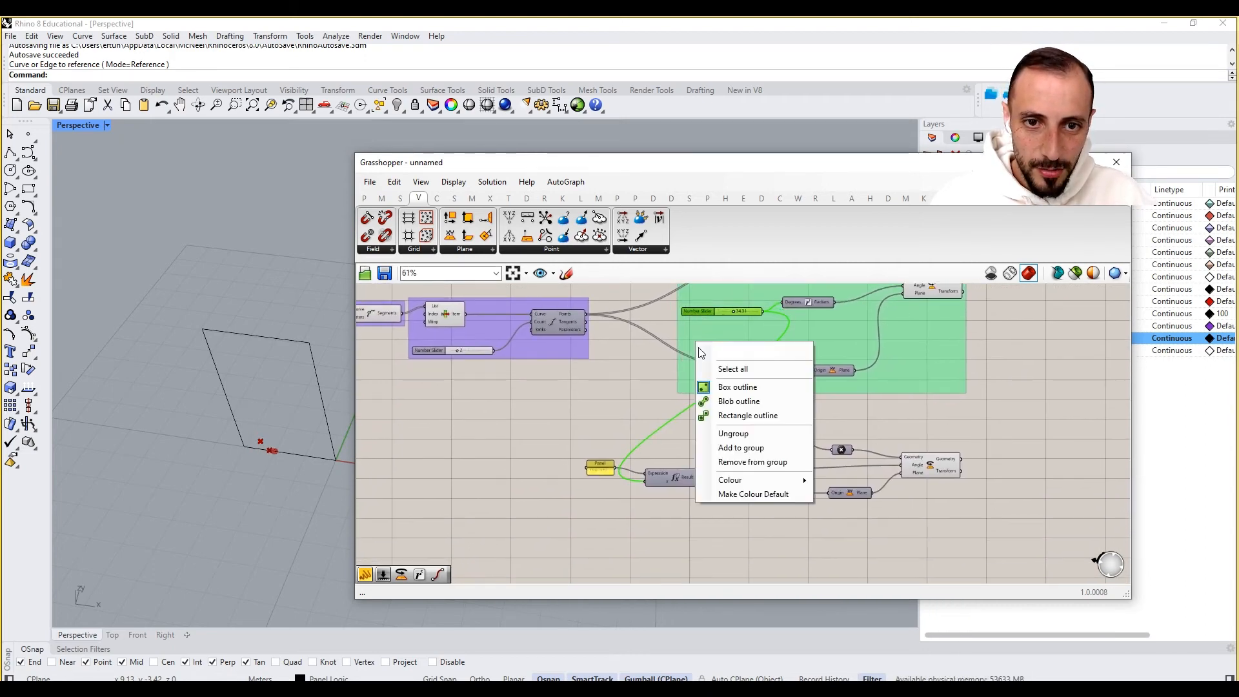
click(753, 463)
drag(687, 319, 545, 407)
- Group the lower row of components from the panel to the second Rotate
drag(983, 420, 603, 543)
right_click(685, 533)
click(734, 563)
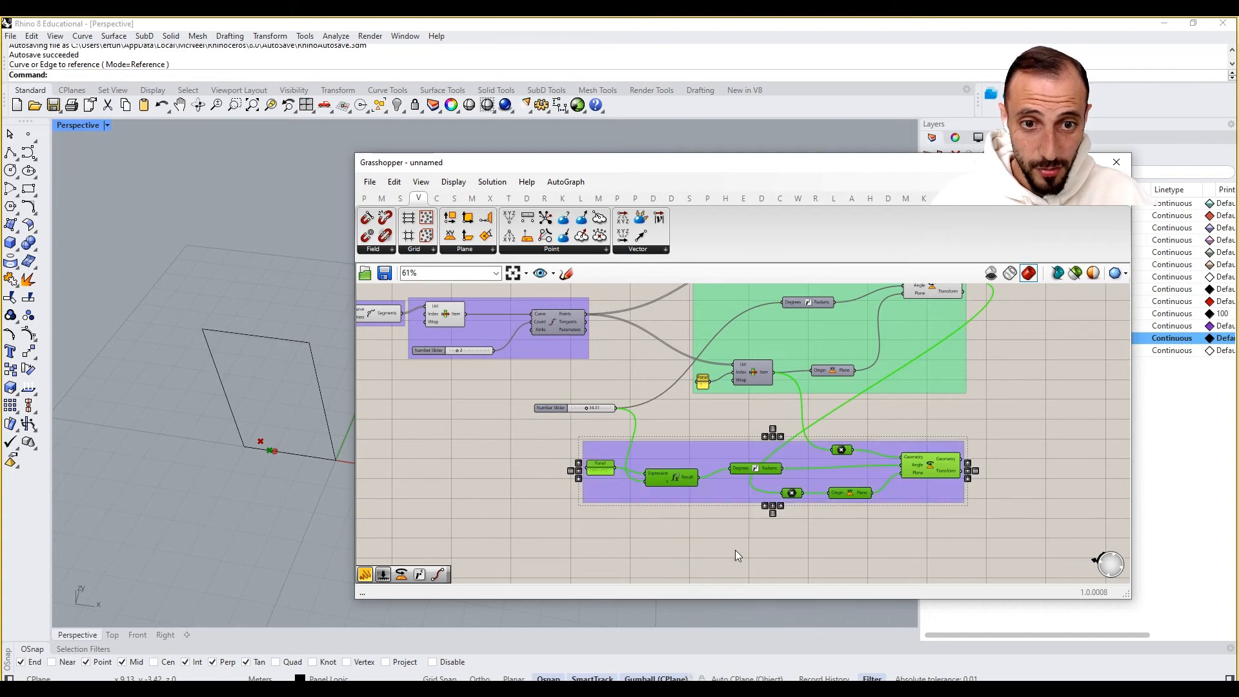
- Group the green group and the lower group together inside one enclosing group
drag(758, 472, 812, 462)
click(769, 412)
right_drag(811, 308, 781, 404)
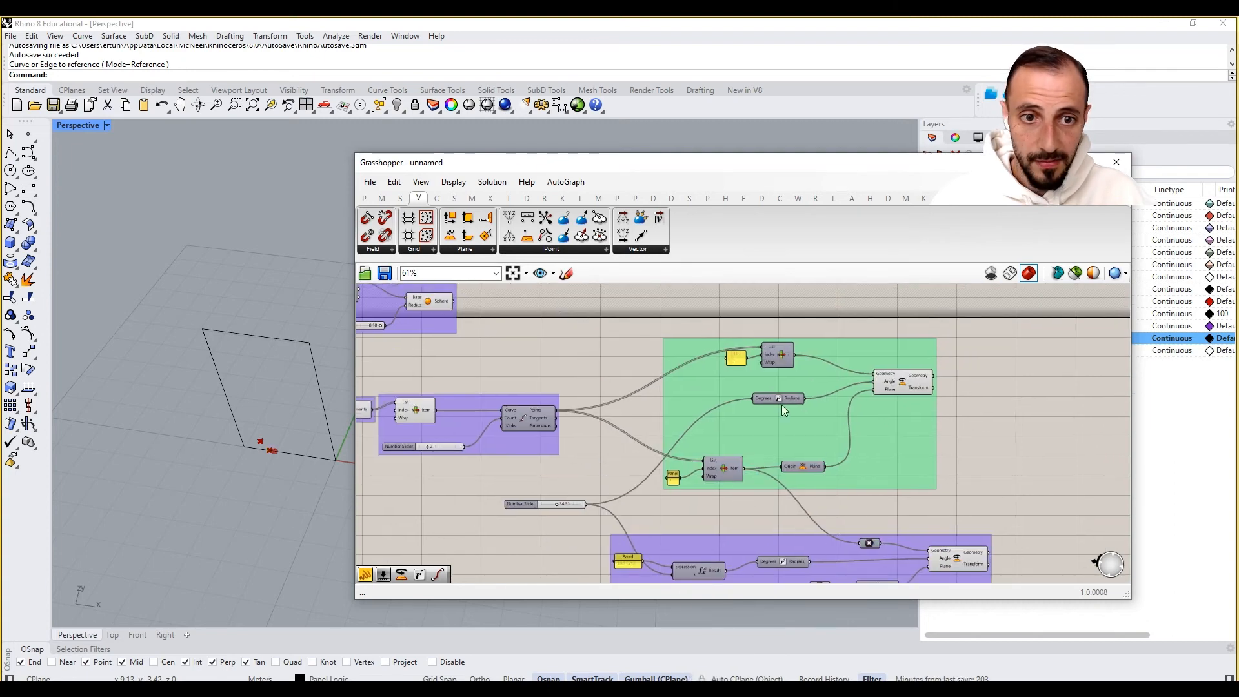
drag(711, 374, 699, 376)
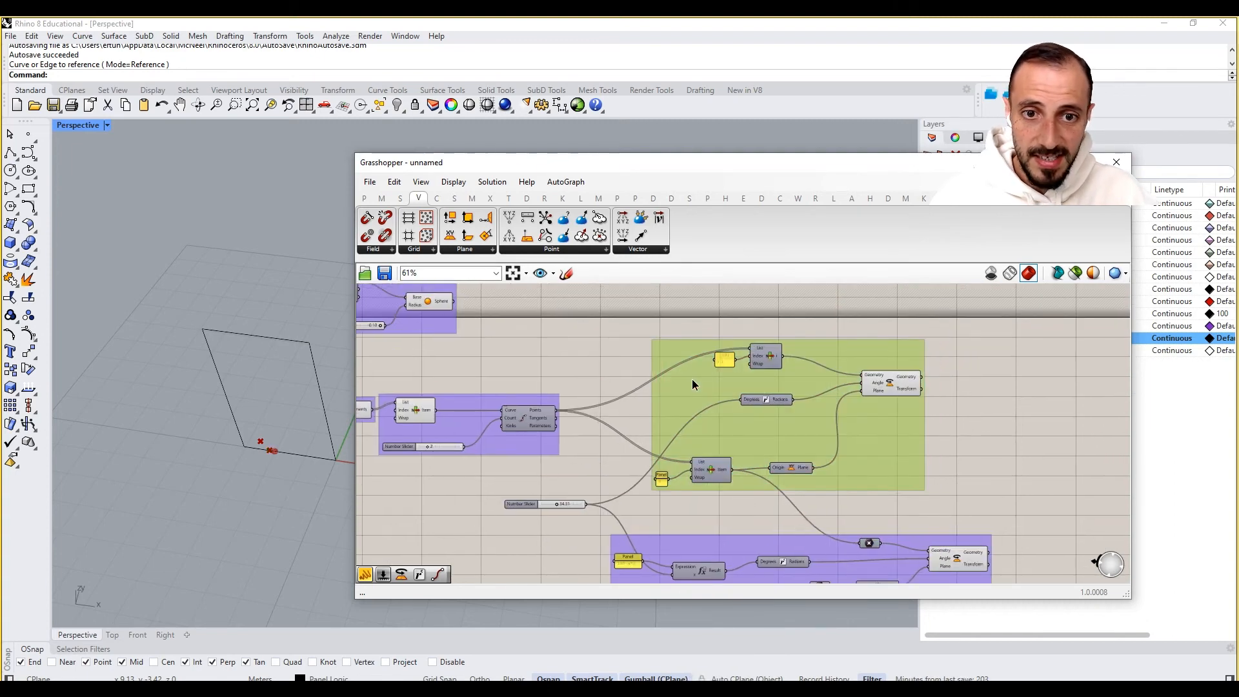
click(889, 391)
right_drag(869, 502, 933, 461)
click(956, 530)
click(753, 493)
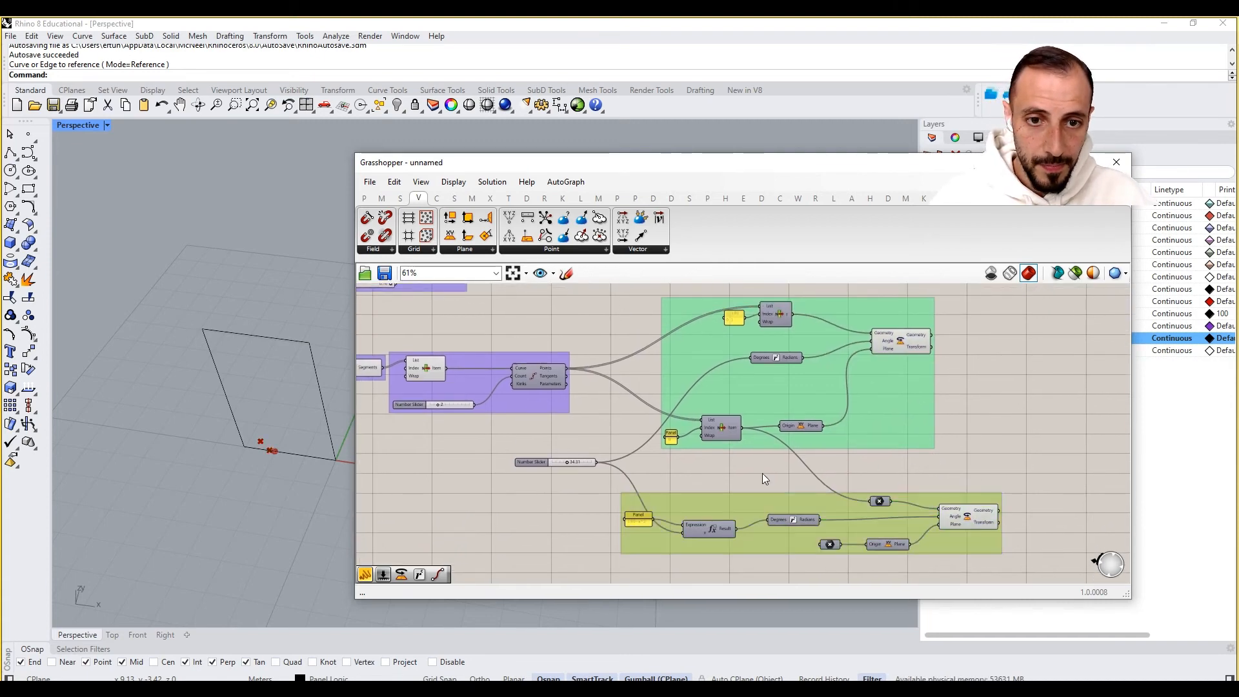
click(762, 474)
drag(673, 499, 692, 500)
scroll(703, 462, down, 2)
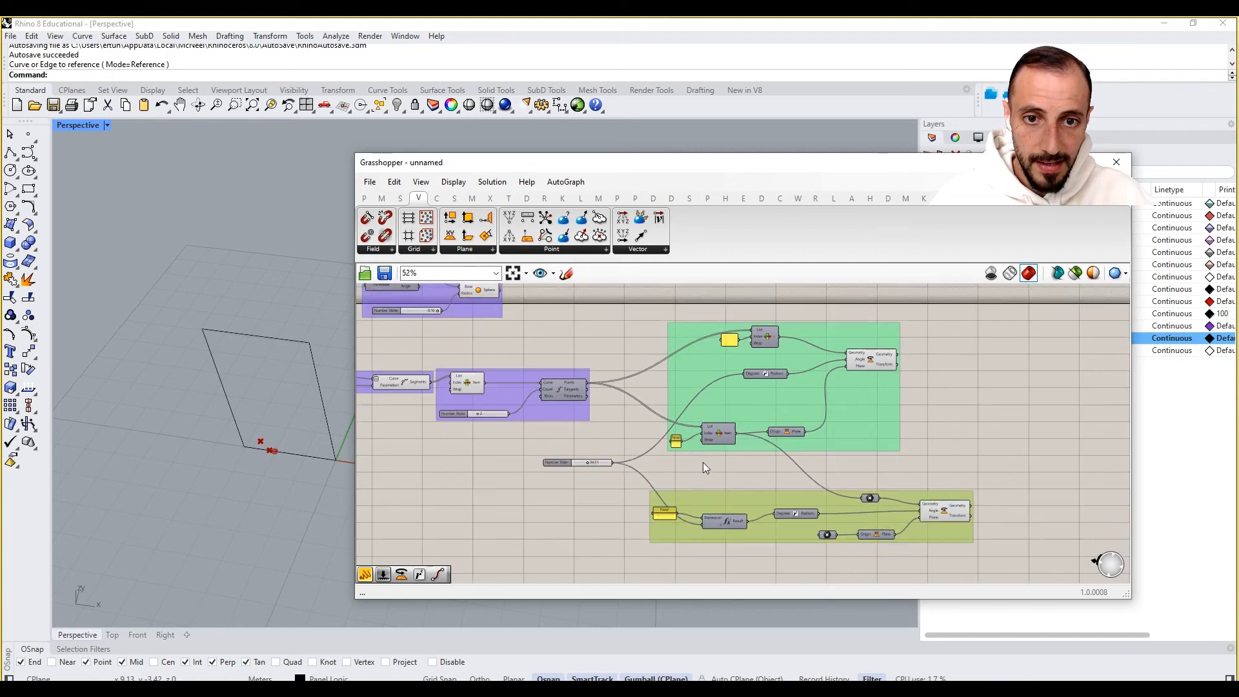
scroll(663, 366, up, 2)
scroll(664, 366, down, 2)
drag(668, 312, 1007, 547)
right_click(965, 423)
click(986, 525)
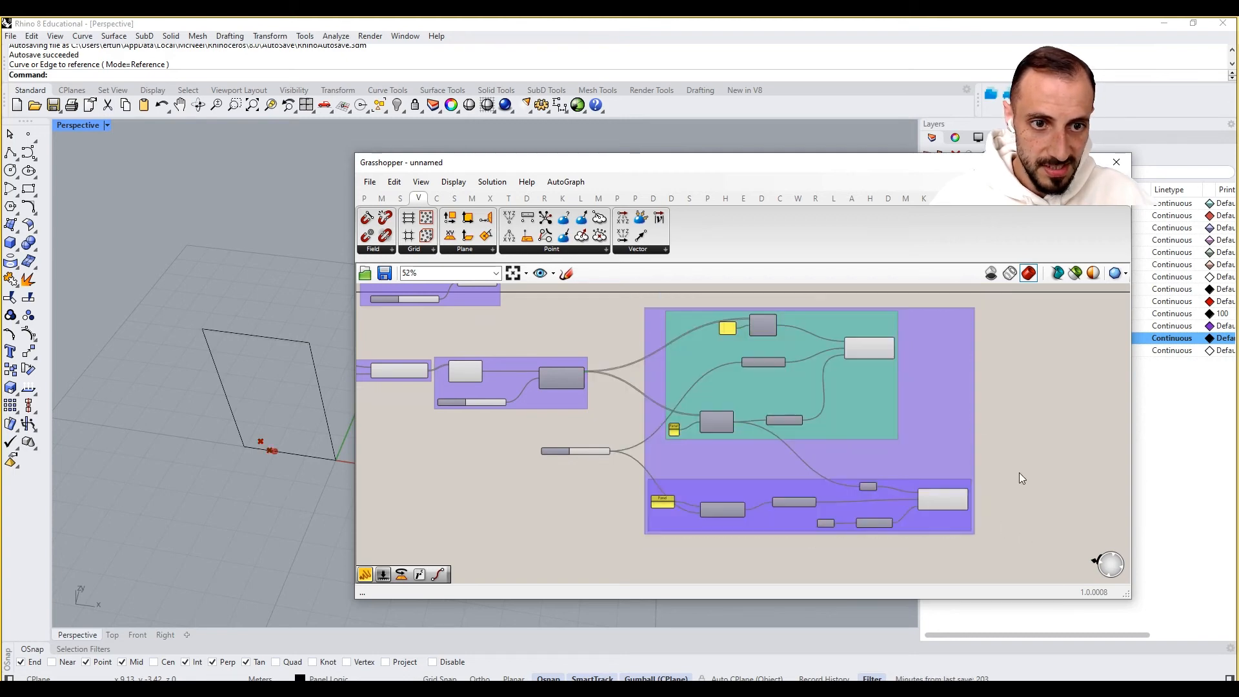
- Set the enclosing group's colour to red
right_click(935, 441)
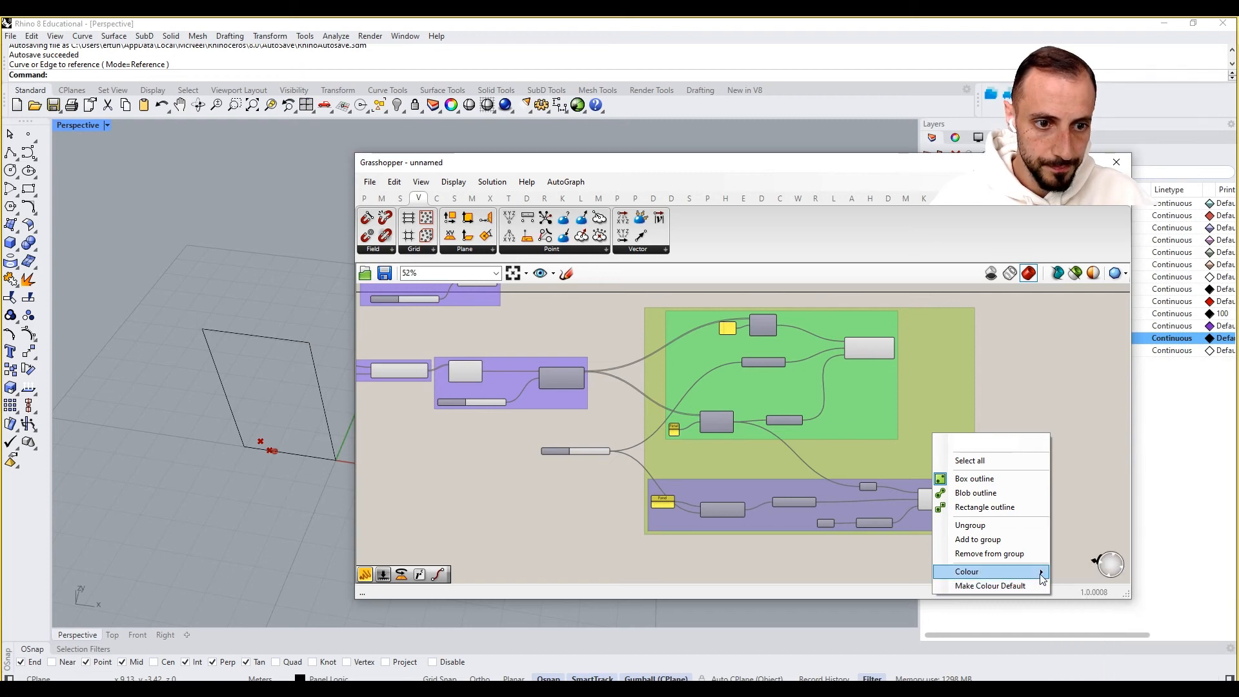
mouse_move(1007, 572)
drag(1116, 620, 1105, 620)
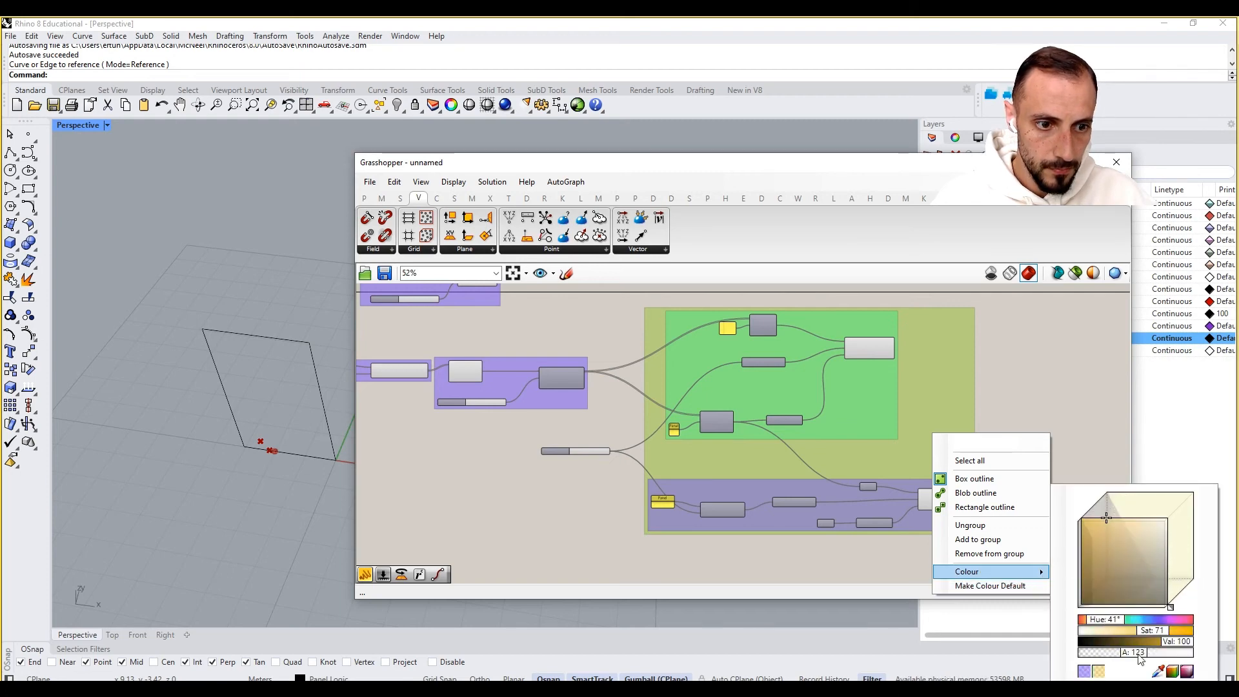
mouse_move(1141, 658)
mouse_down()
mouse_move(1101, 654)
mouse_move(1202, 629)
mouse_up()
drag(1105, 628, 1124, 651)
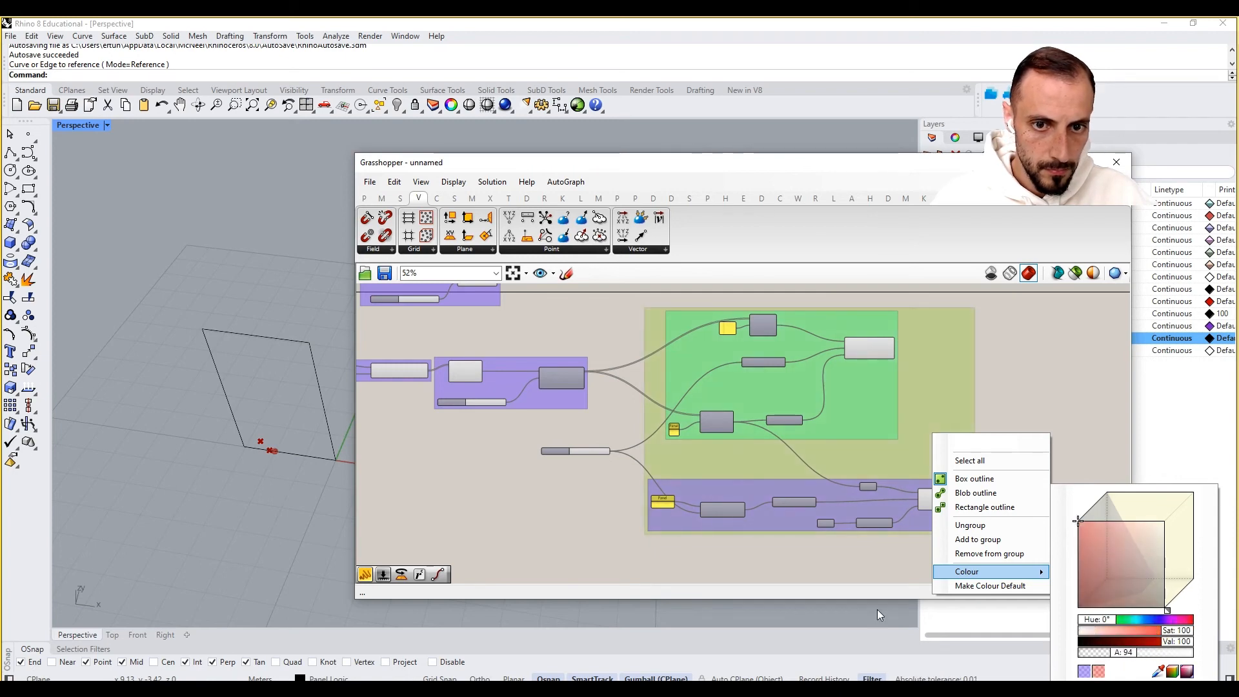
click(818, 581)
scroll(591, 440, up, 2)
click(548, 455)
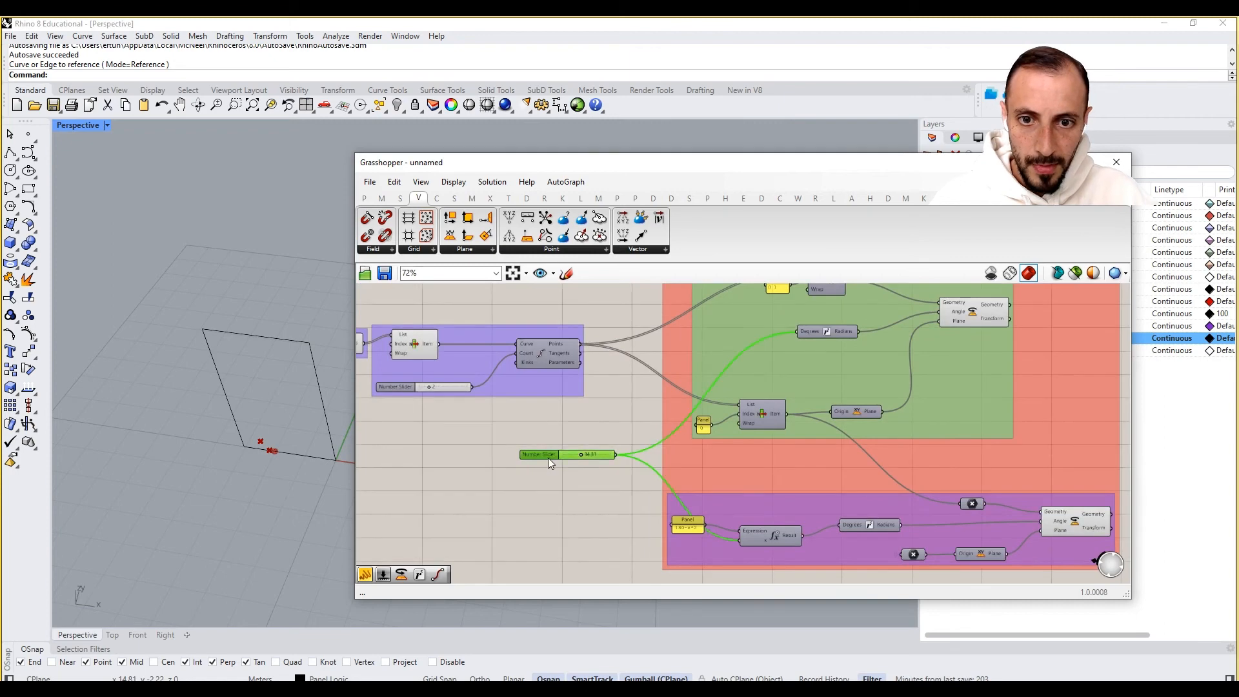
- Group the Number Slider on its own and add that group into the red enclosing group
right_click(552, 485)
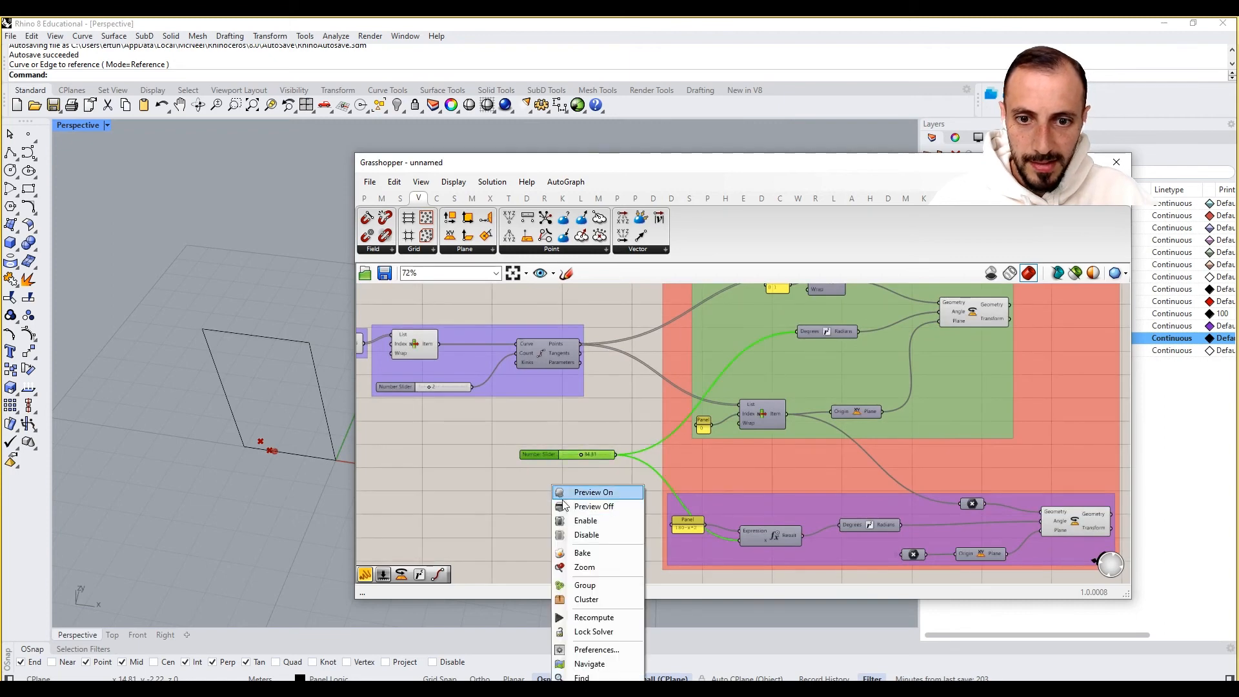
click(588, 585)
scroll(619, 471, up, 1)
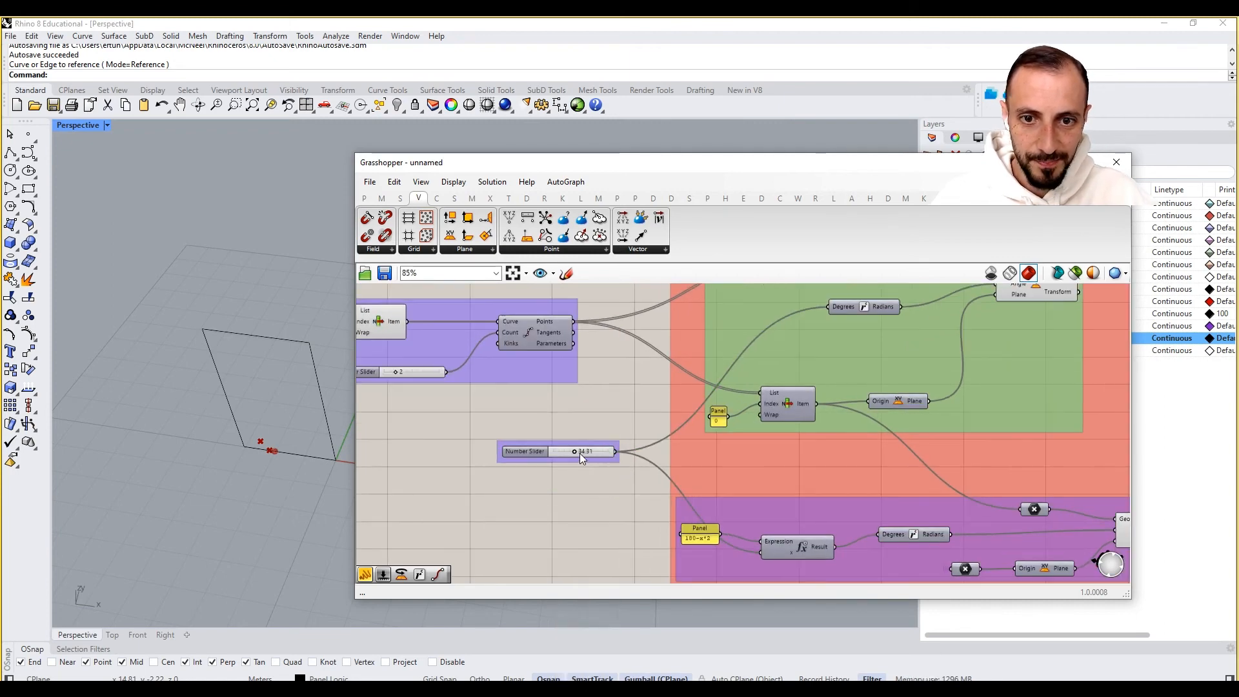
click(547, 450)
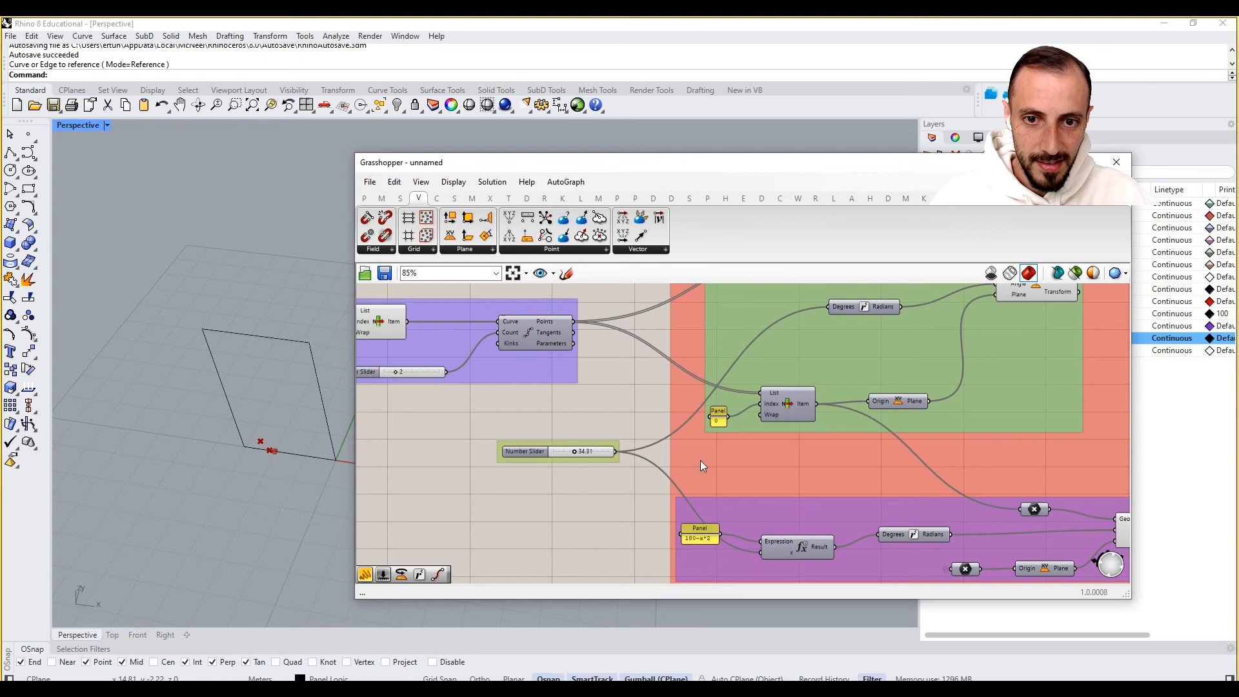
right_click(758, 475)
click(813, 581)
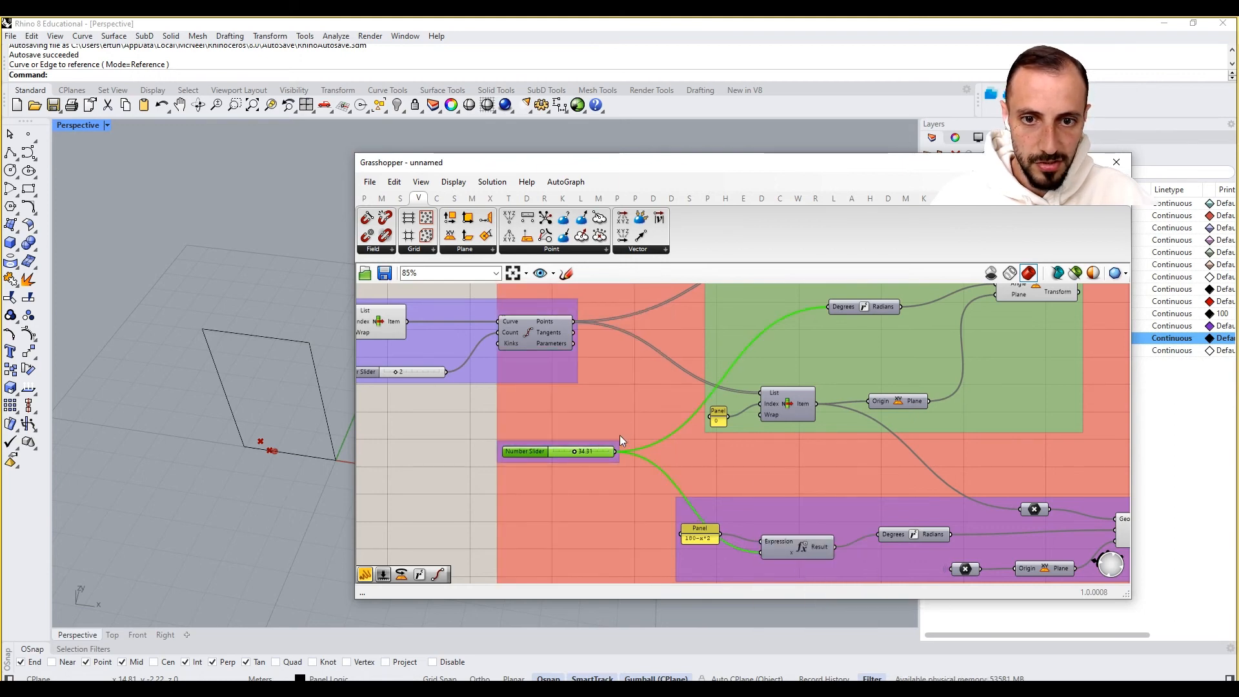
- Add a Merge component to the right of the red group
scroll(625, 411, down, 4)
drag(625, 413, 668, 439)
click(606, 489)
scroll(705, 431, up, 4)
scroll(644, 427, up, 1)
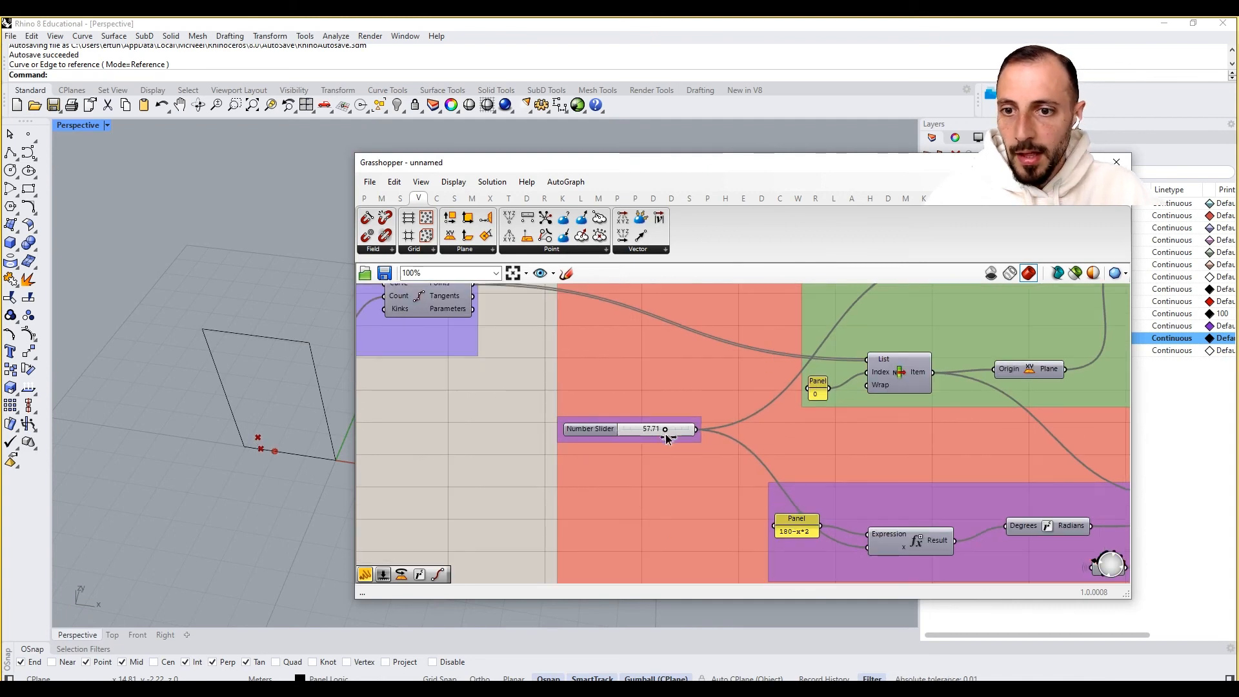
scroll(665, 437, down, 5)
scroll(662, 437, up, 2)
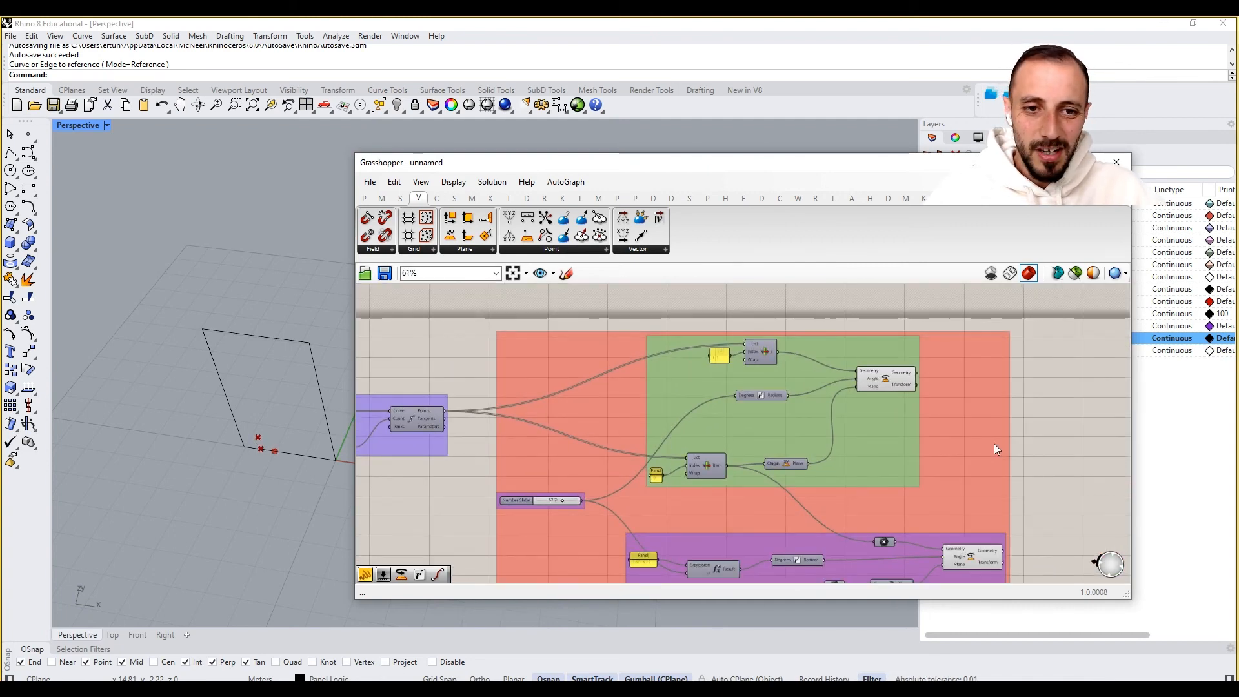
click(889, 381)
right_drag(894, 382, 1012, 394)
scroll(1013, 393, down, 1)
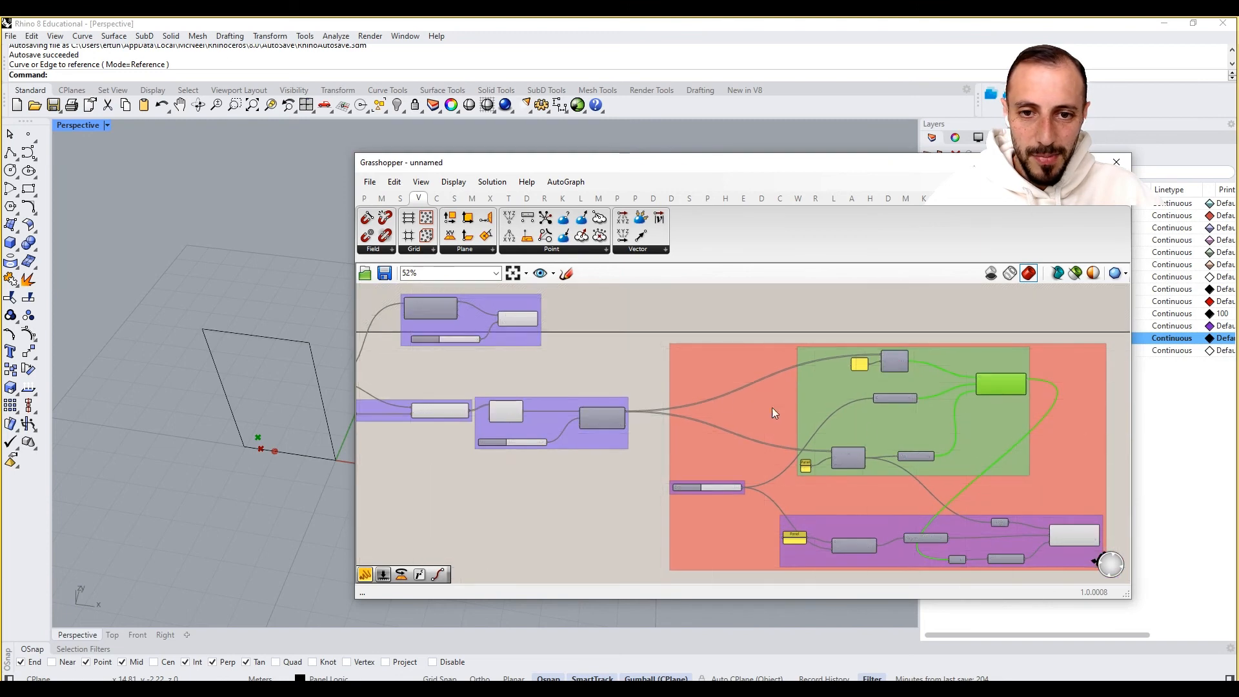
scroll(847, 413, up, 1)
right_drag(847, 413, 690, 440)
double_click(1024, 411)
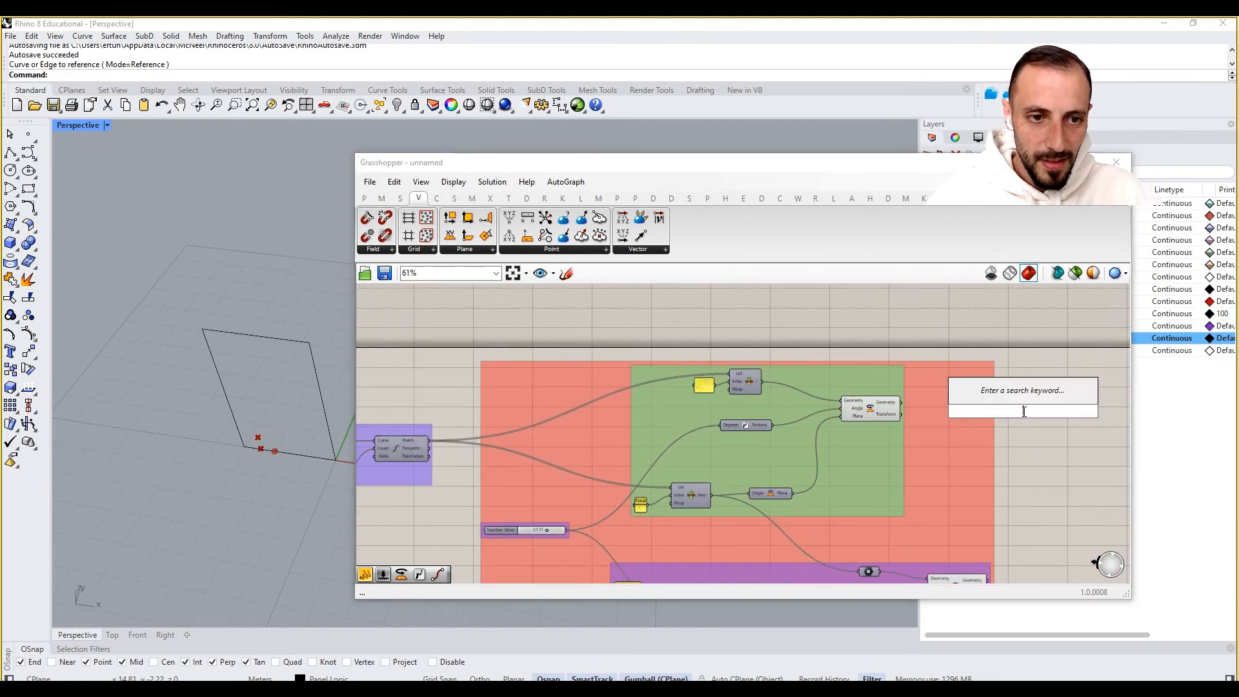
text(me)
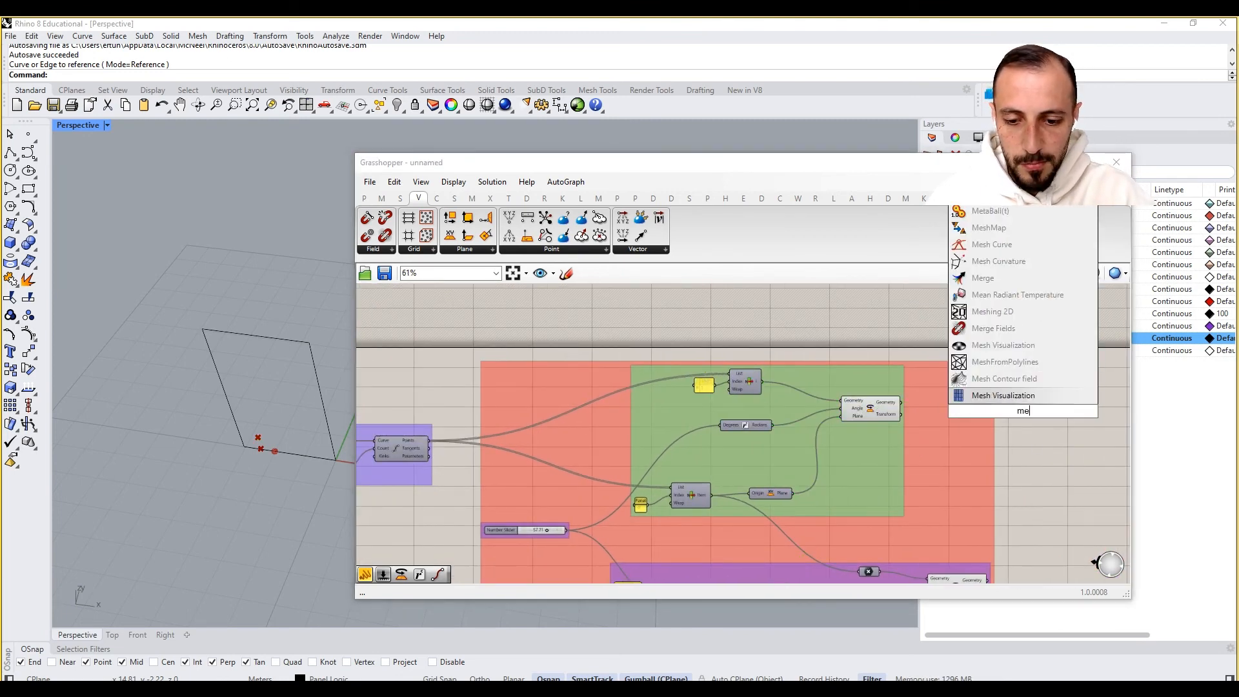
text(rge)
click(1007, 396)
click(751, 375)
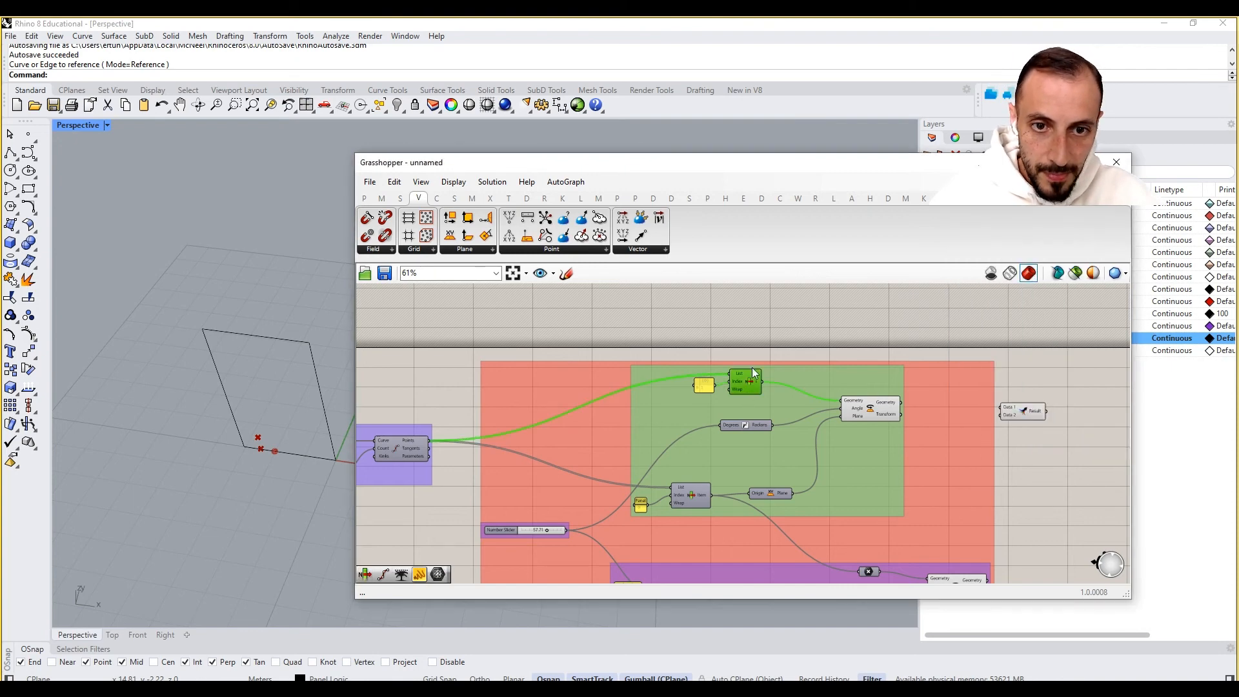
- Connect the lower List Item's point output to the Merge component's first data input
right_click(761, 338)
click(772, 345)
click(772, 342)
click(745, 383)
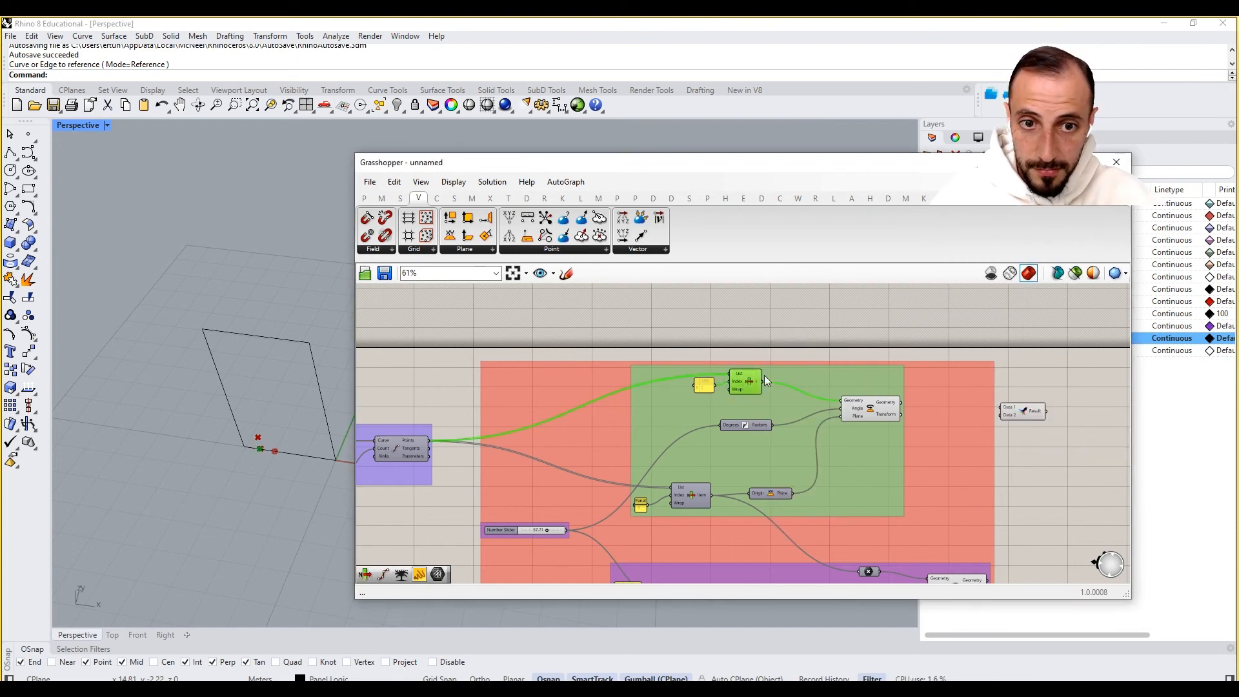
right_click(768, 335)
click(778, 355)
right_drag(724, 432, 674, 411)
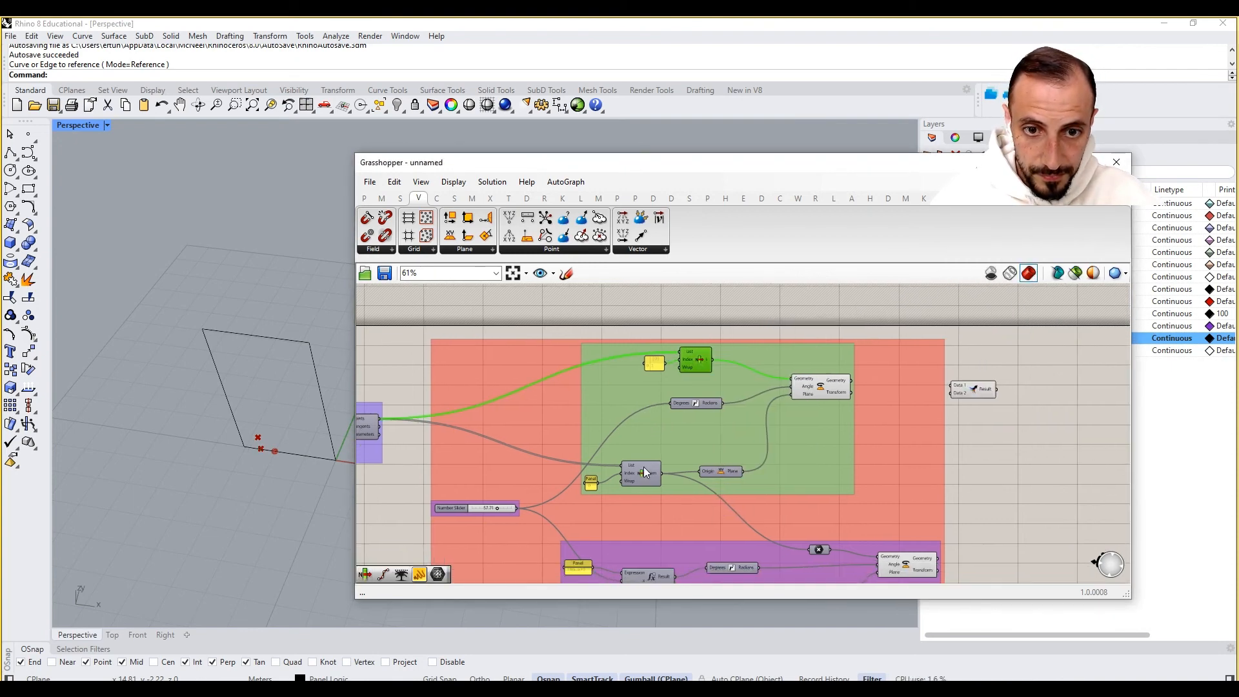
click(645, 468)
drag(662, 474, 953, 391)
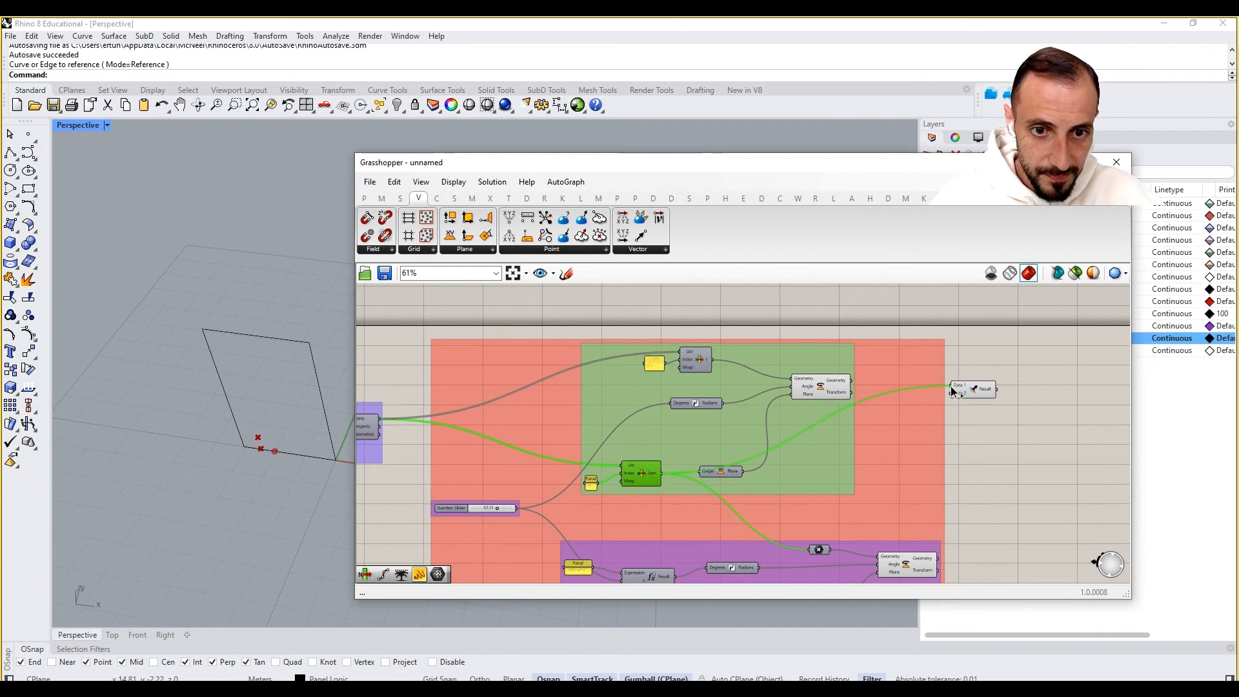
- Connect the geometry outputs of both Rotate components to the Merge component's second and third inputs
scroll(953, 386, up, 2)
click(803, 387)
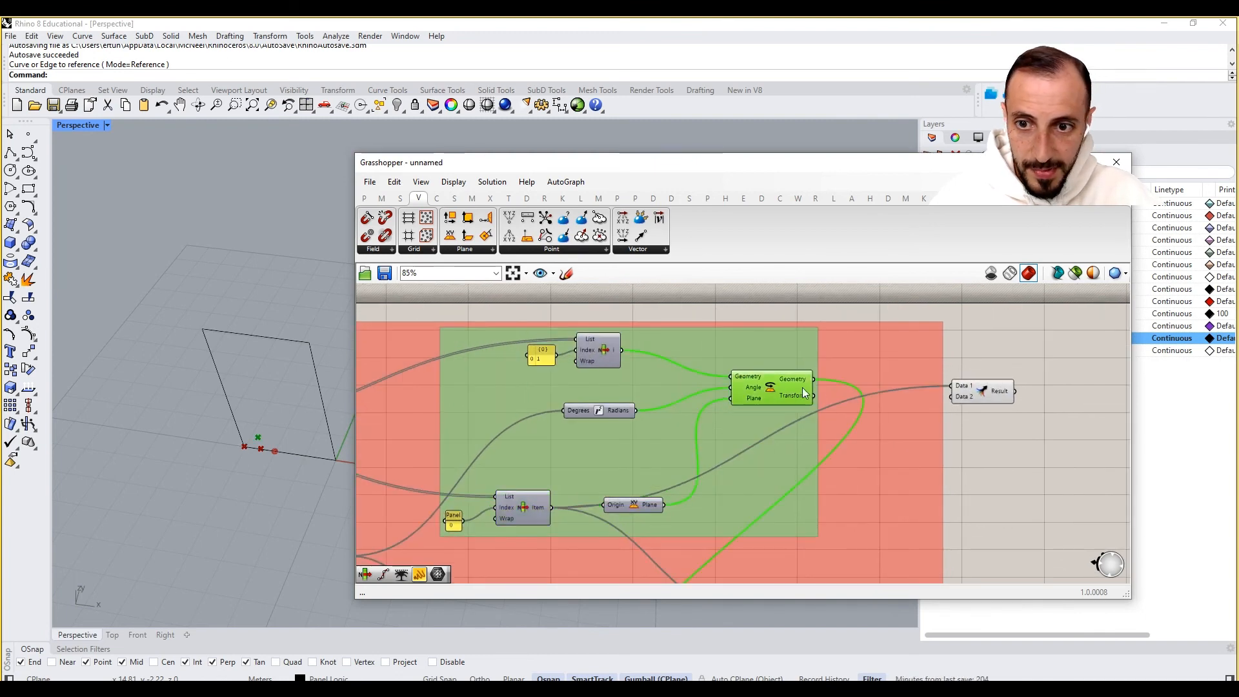
right_drag(951, 392, 937, 344)
scroll(935, 349, down, 3)
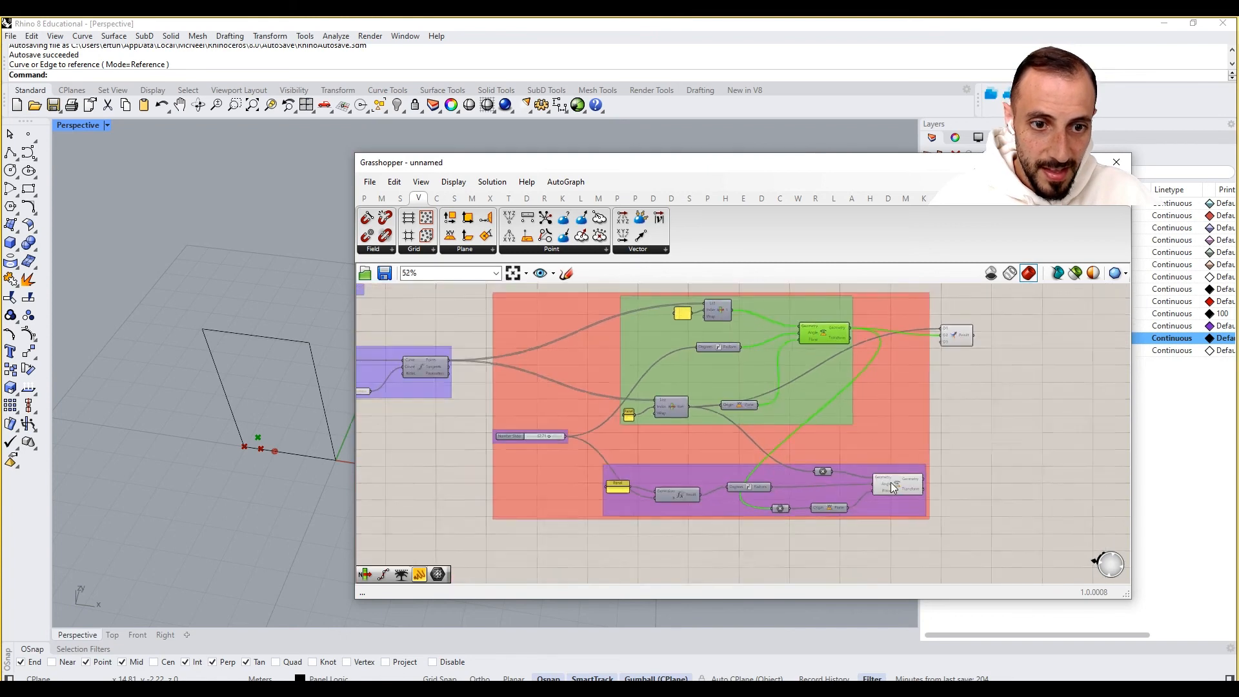
scroll(890, 481, up, 2)
click(908, 475)
right_drag(908, 474, 851, 523)
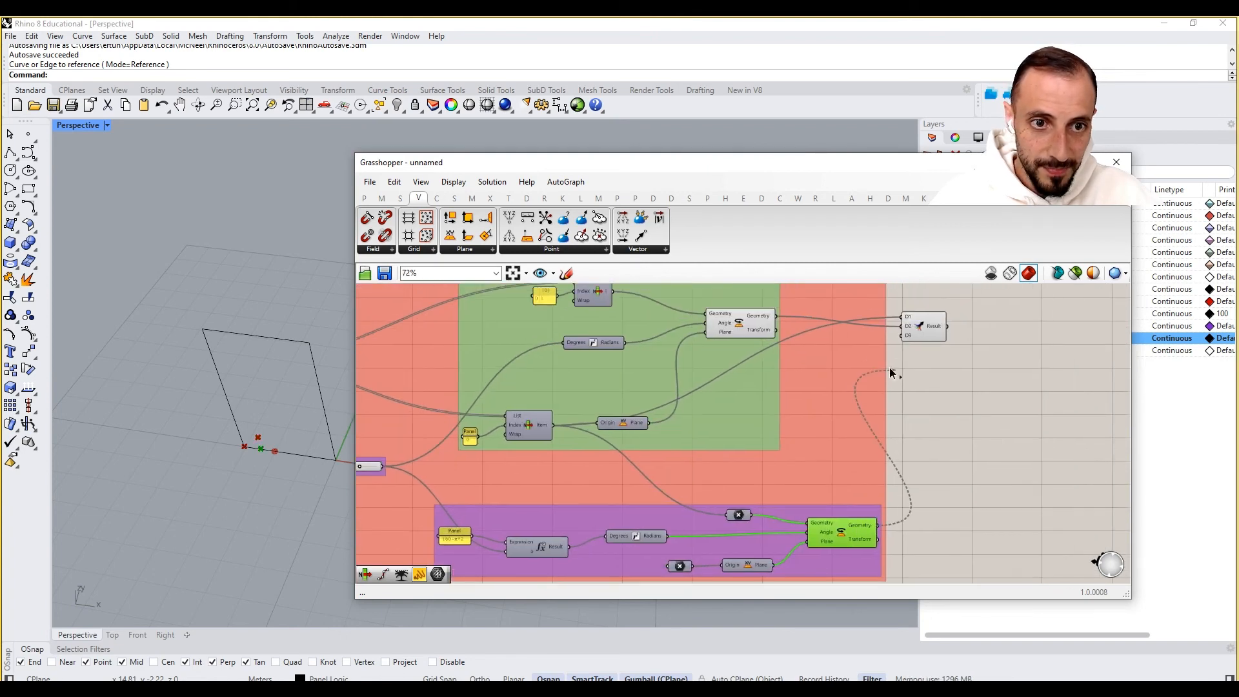
drag(890, 373, 905, 335)
scroll(906, 335, up, 6)
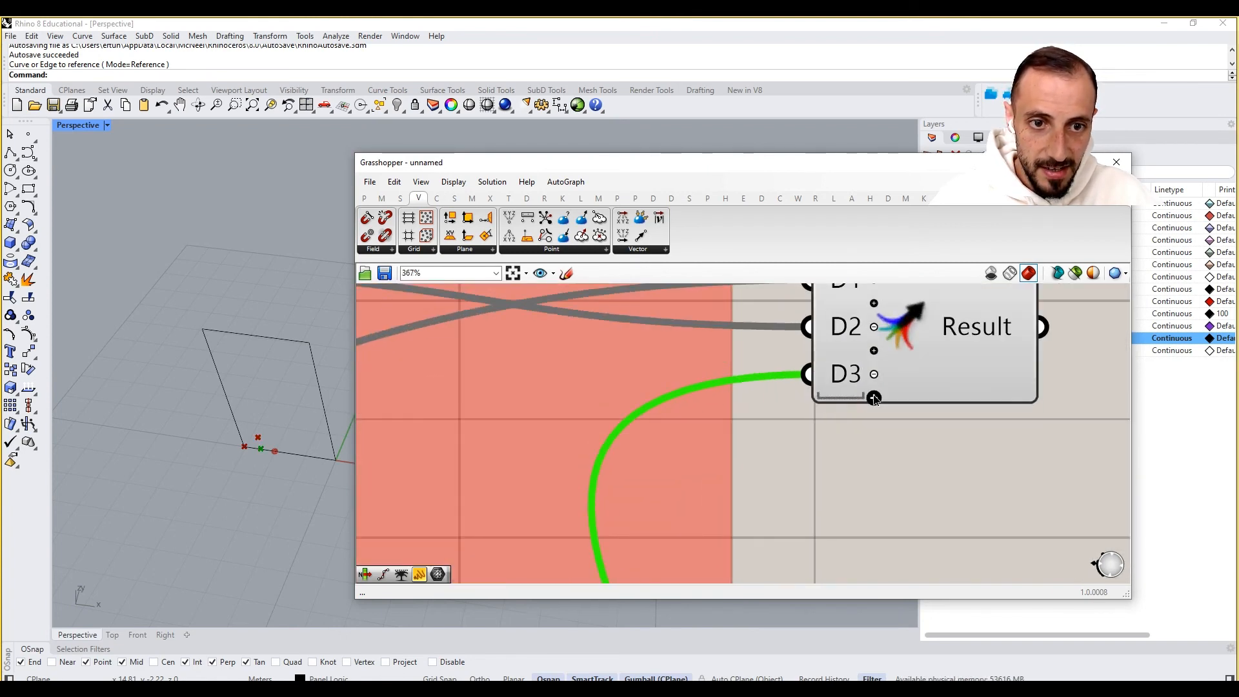
scroll(877, 397, down, 4)
- Add a PolyLine component fed by the Merge result
double_click(994, 377)
text(polyline)
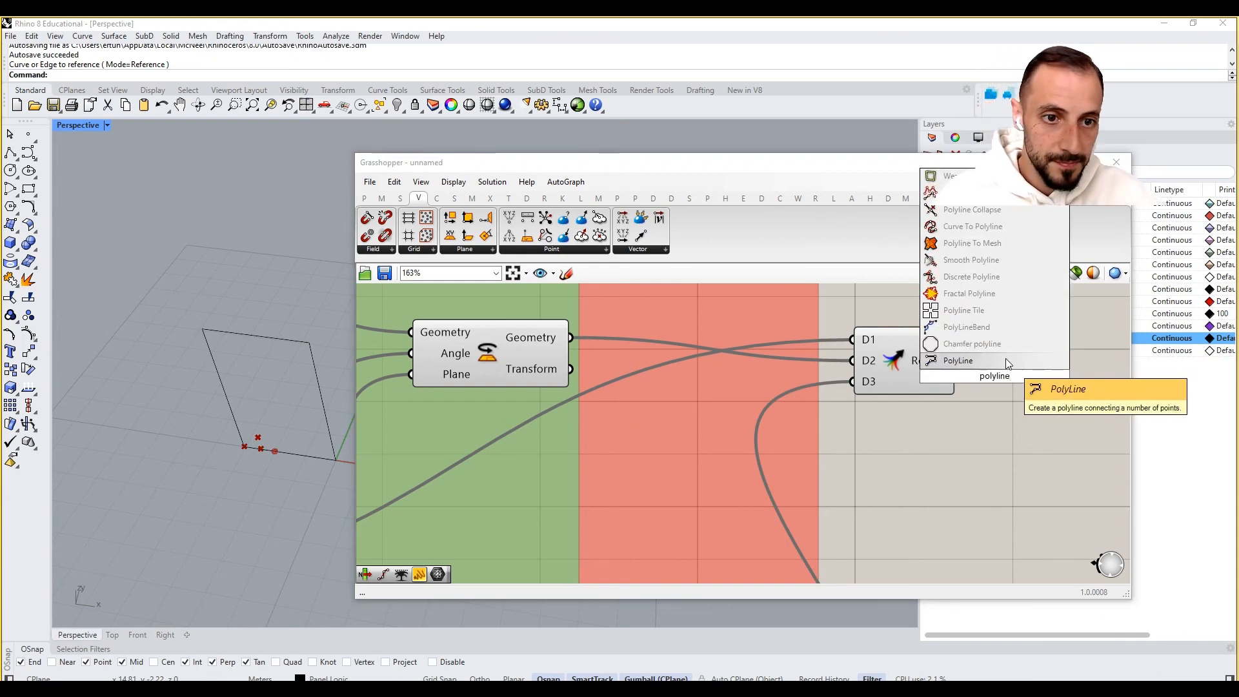
click(1005, 359)
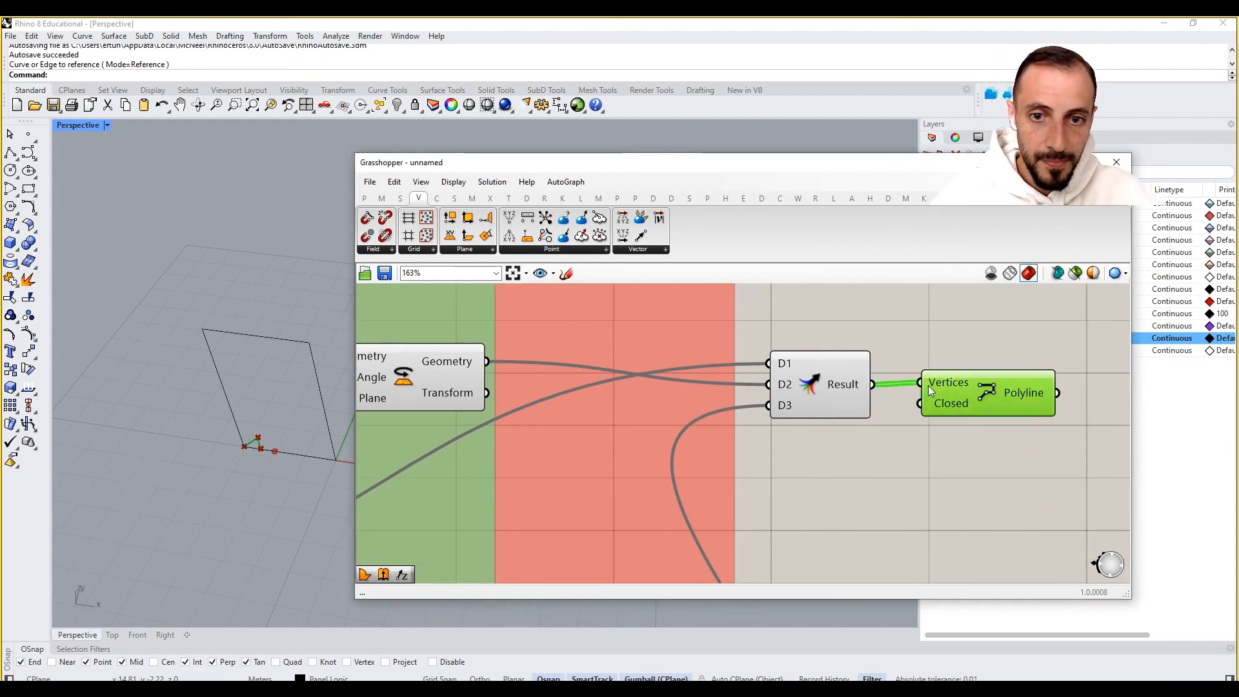
scroll(875, 452, down, 1)
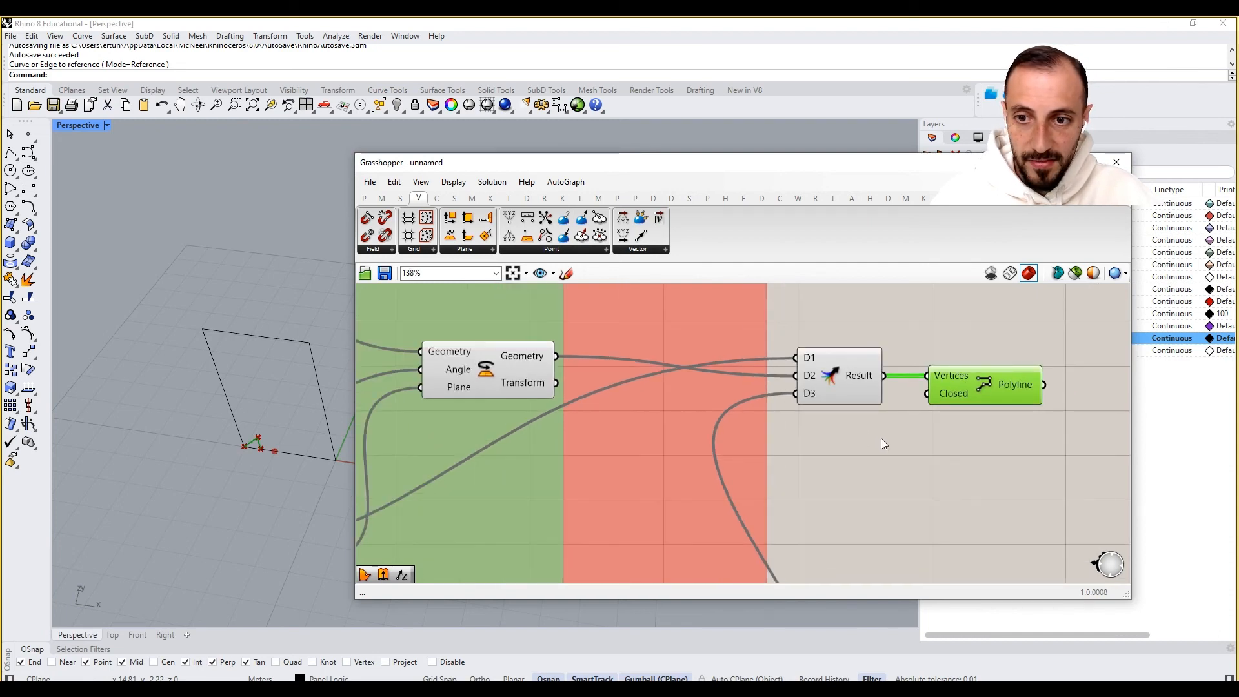
scroll(882, 439, down, 2)
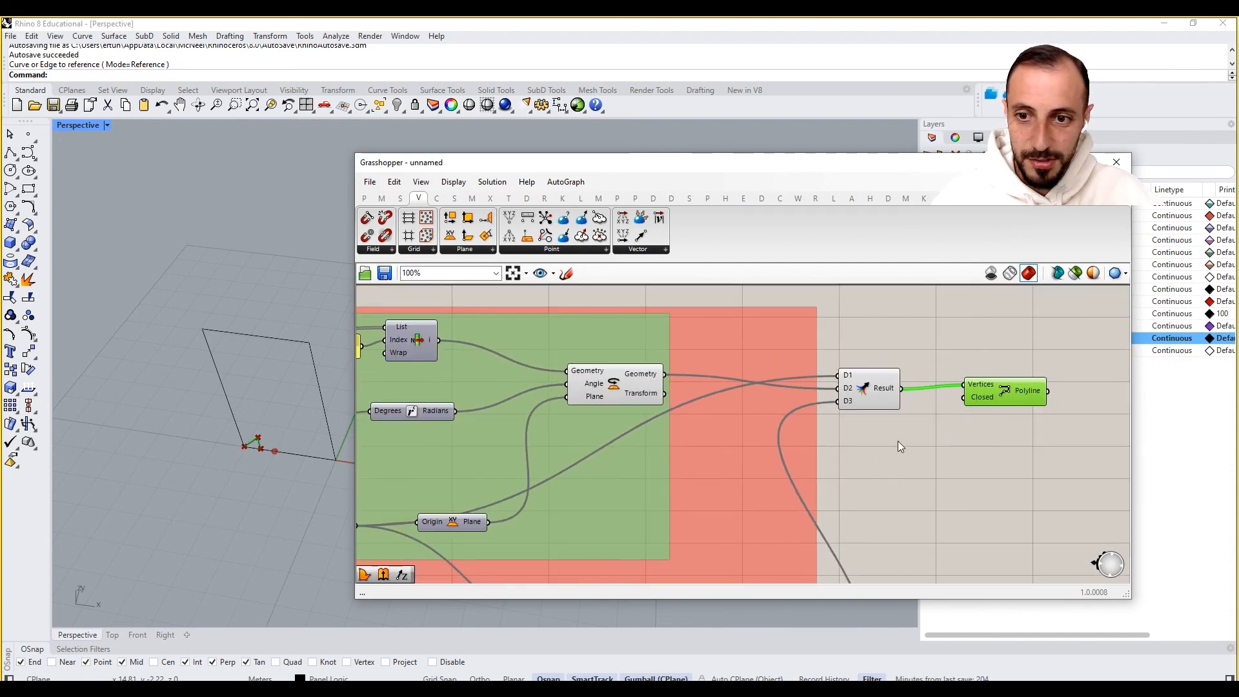
- Add an Extrusion component and connect the polyline to its Base input
right_drag(911, 458, 931, 439)
click(970, 430)
double_click(969, 429)
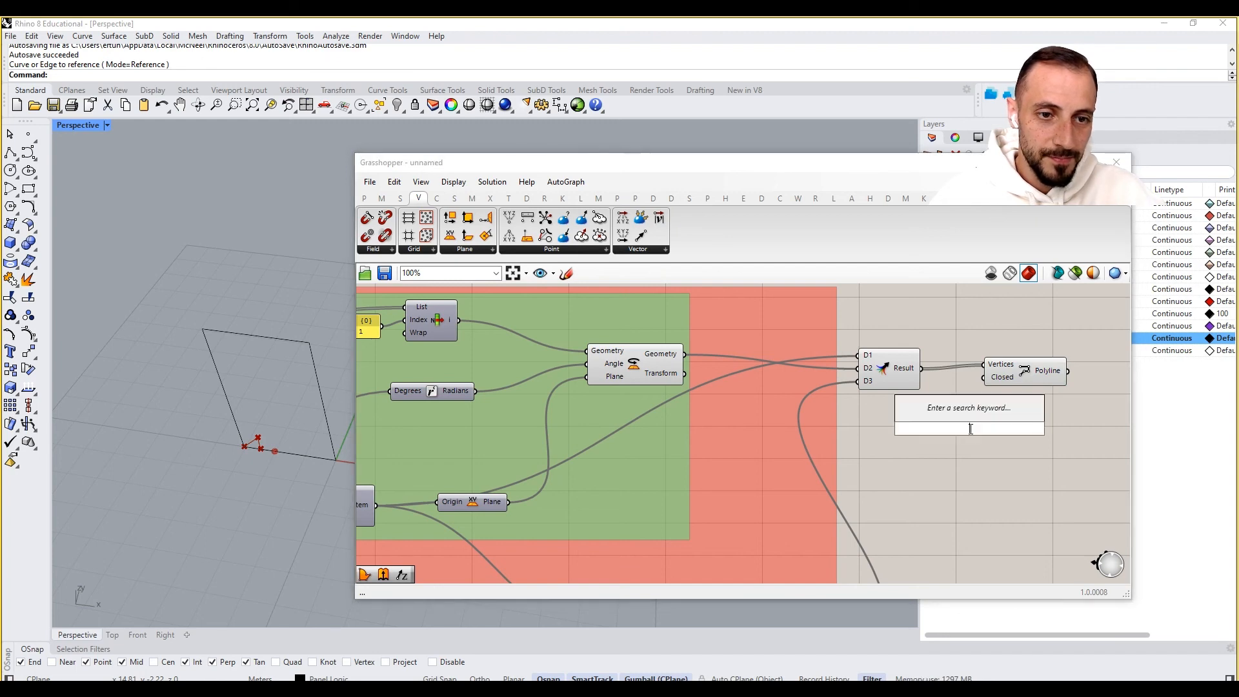
text(extru)
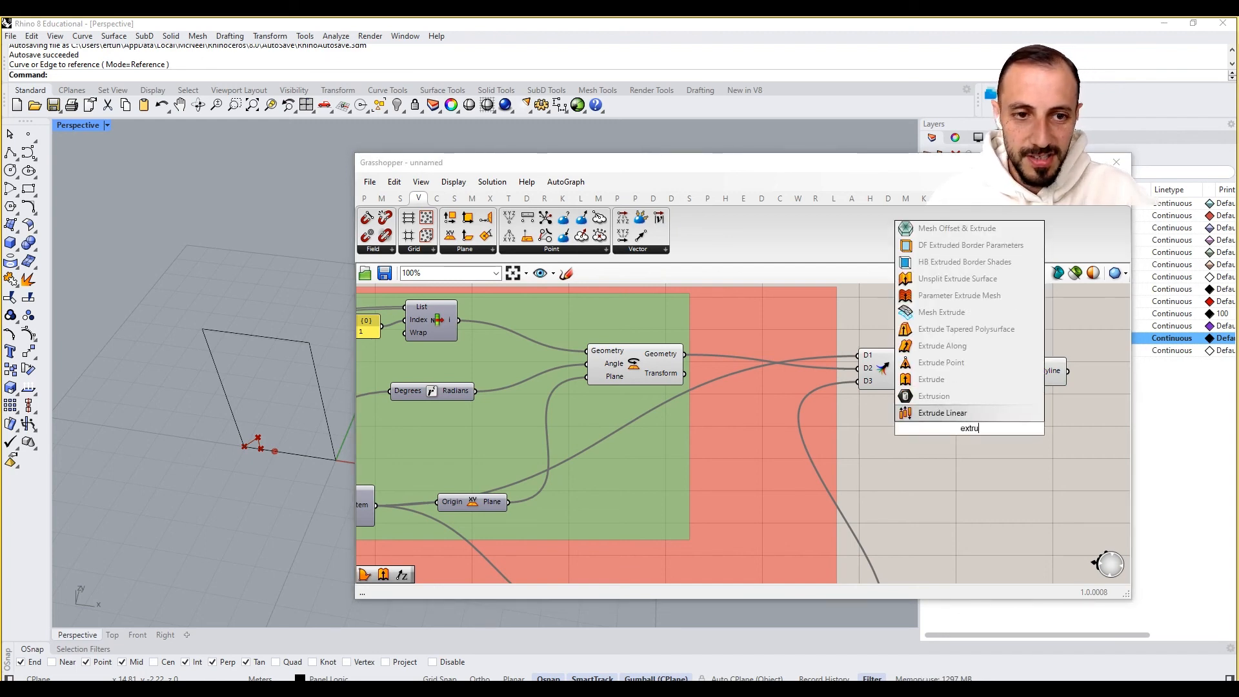
click(956, 381)
right_drag(956, 399, 838, 444)
drag(857, 470, 1044, 425)
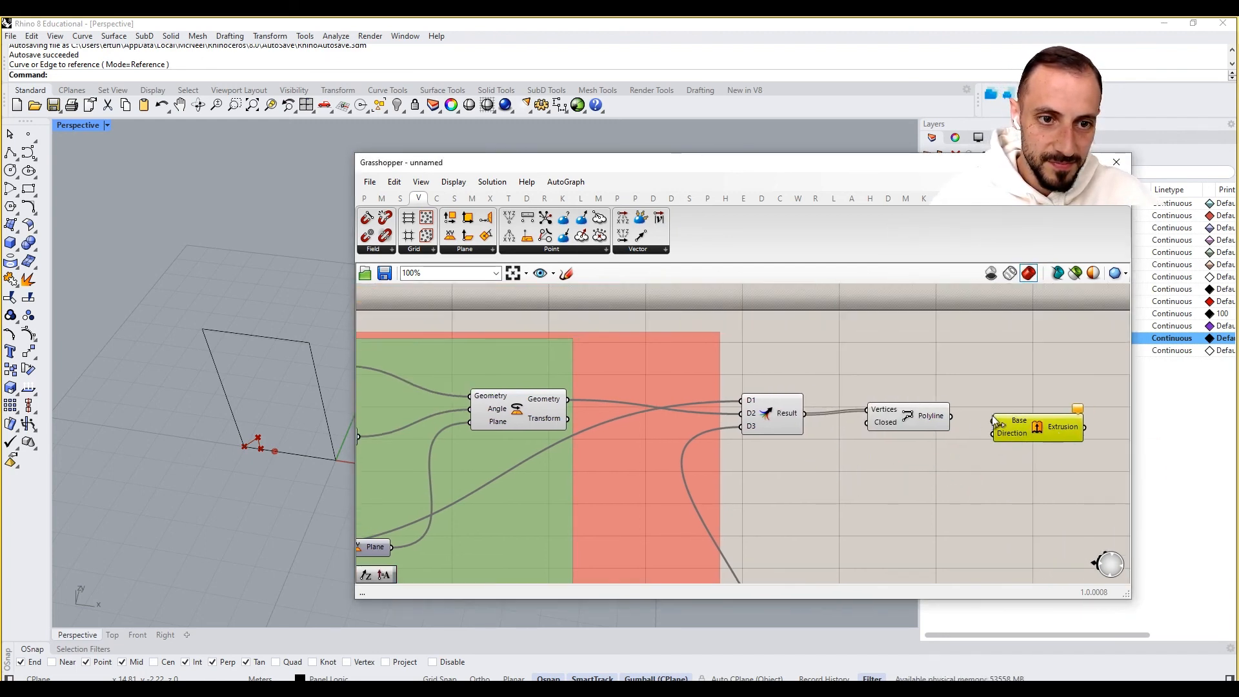
- Add a Unit Z vector and connect it to the Extrusion's Direction input
double_click(954, 506)
text(z)
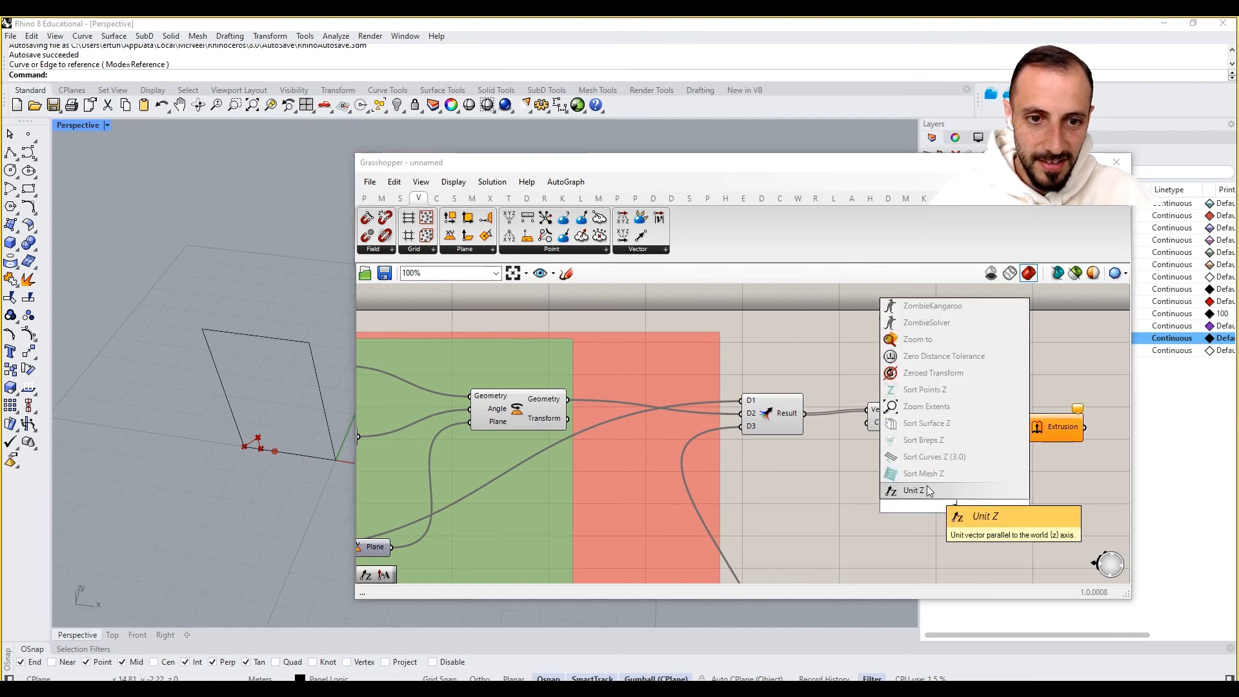
click(925, 493)
drag(999, 506, 992, 438)
right_drag(981, 450, 830, 451)
drag(900, 431, 940, 431)
drag(801, 505, 838, 474)
right_drag(842, 467, 958, 463)
scroll(958, 463, down, 5)
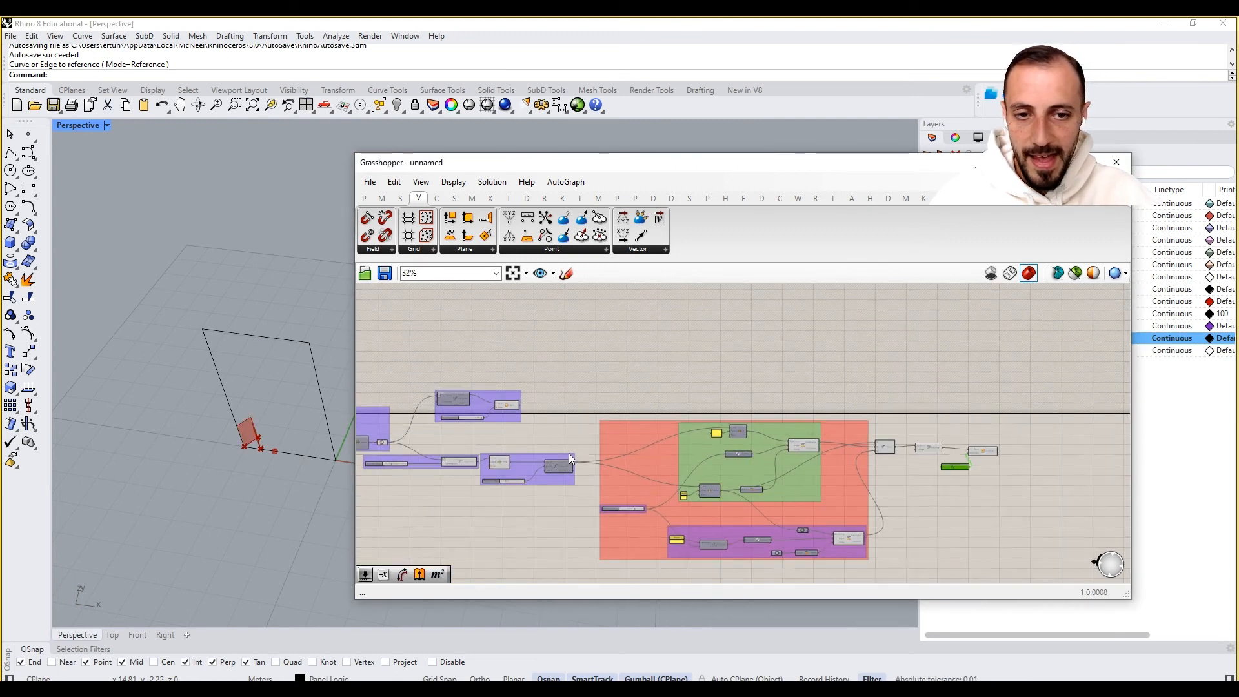
- Review the whole definition from the first groups to the new extrusion components
right_drag(568, 454, 811, 452)
scroll(512, 418, up, 2)
right_drag(510, 416, 575, 406)
scroll(482, 437, up, 3)
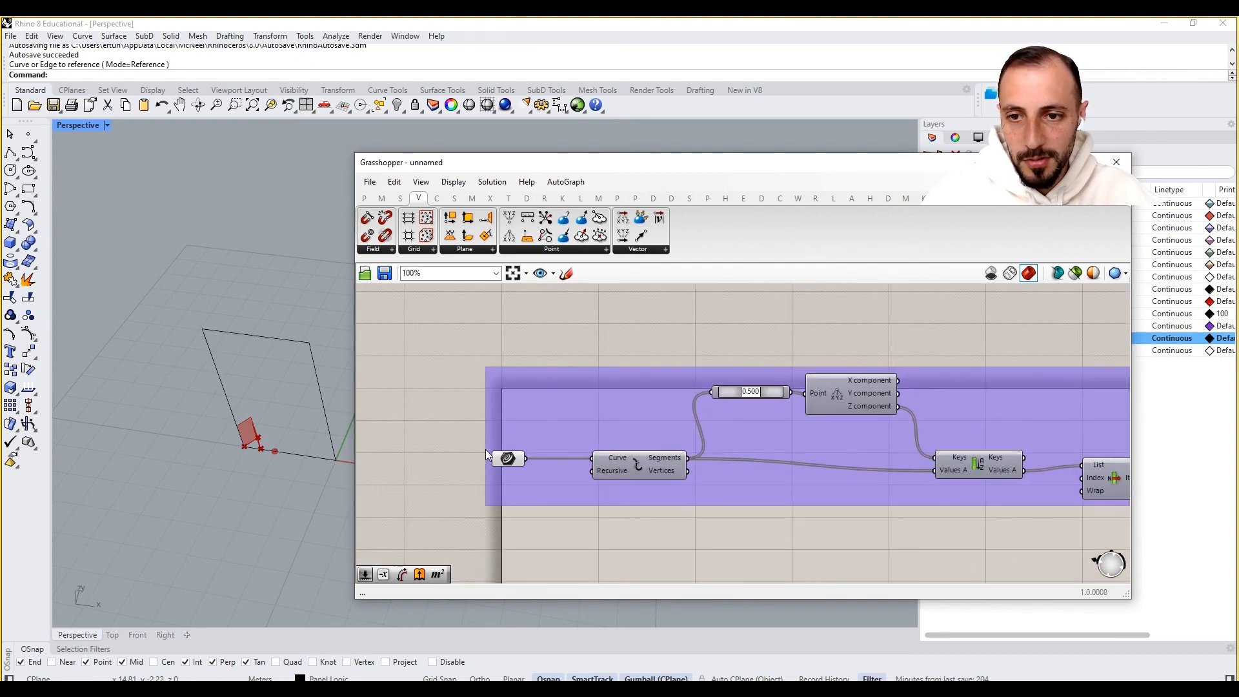
right_drag(854, 462, 719, 457)
scroll(710, 457, down, 5)
right_drag(1001, 454, 658, 440)
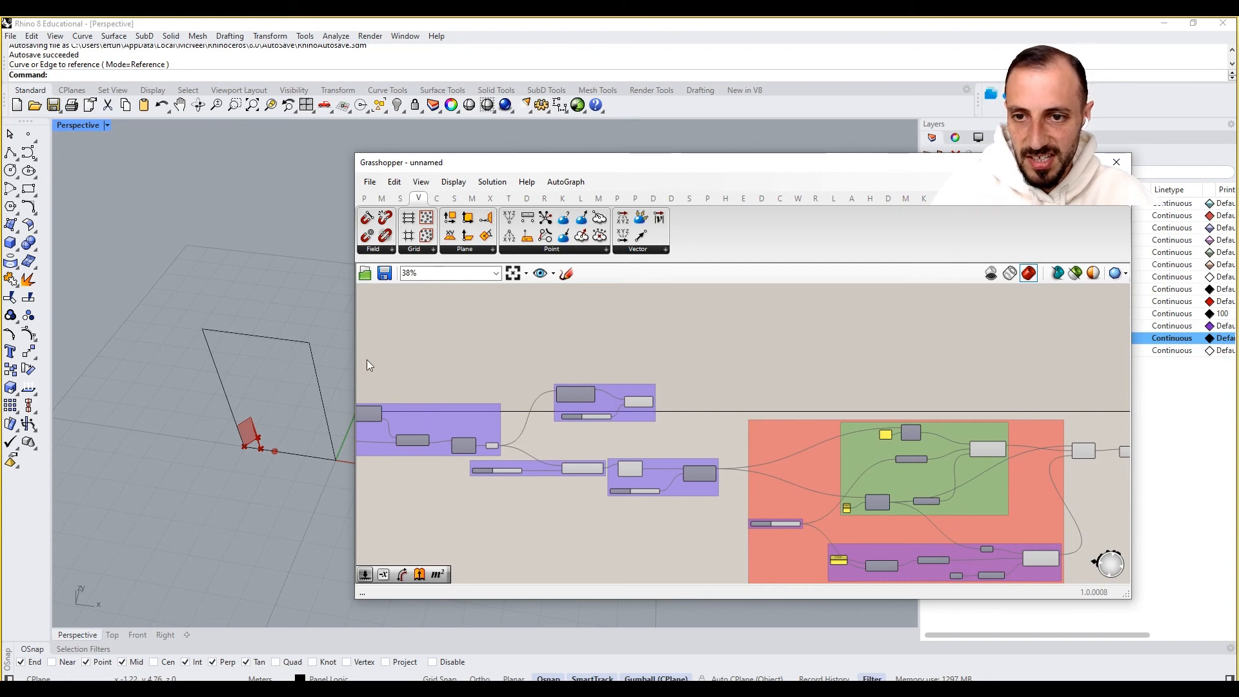
right_drag(966, 459, 950, 440)
right_drag(407, 435, 811, 401)
scroll(811, 402, up, 3)
right_drag(892, 394, 795, 398)
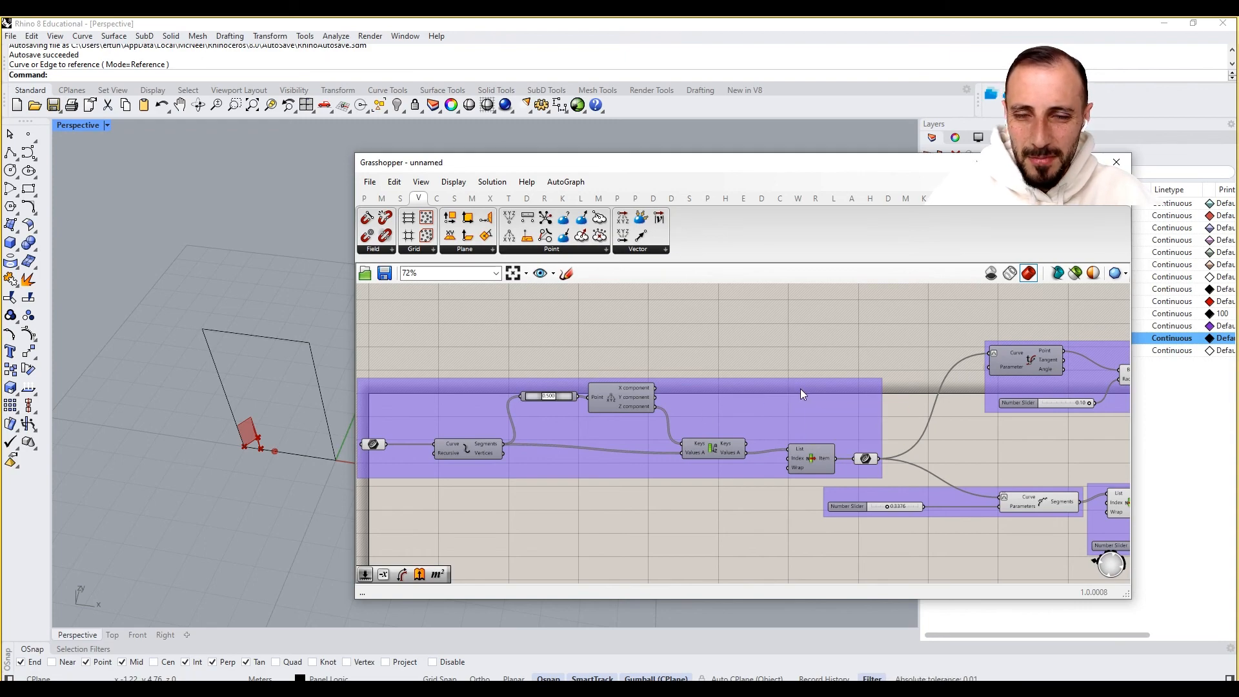
right_drag(789, 388, 723, 388)
scroll(723, 388, down, 5)
right_drag(929, 409, 846, 400)
scroll(794, 412, up, 8)
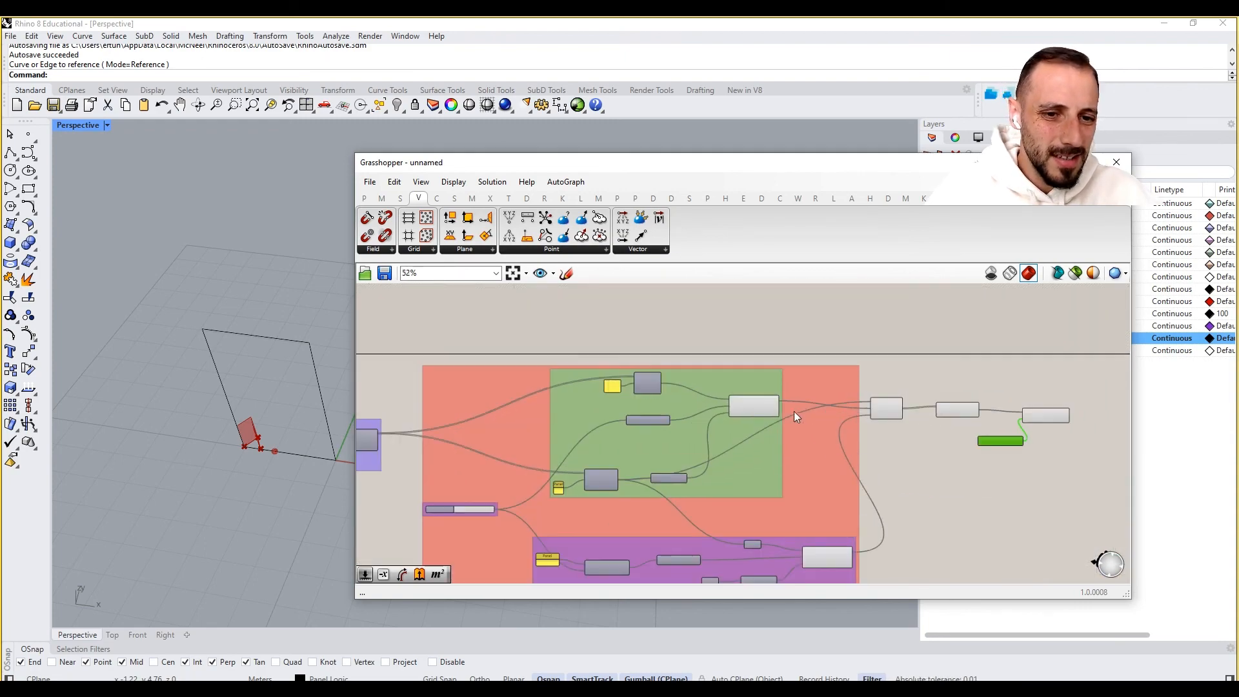
- Measure the length of the panel's vertical edge in the Rhino viewport with the Distance command
double_click(803, 449)
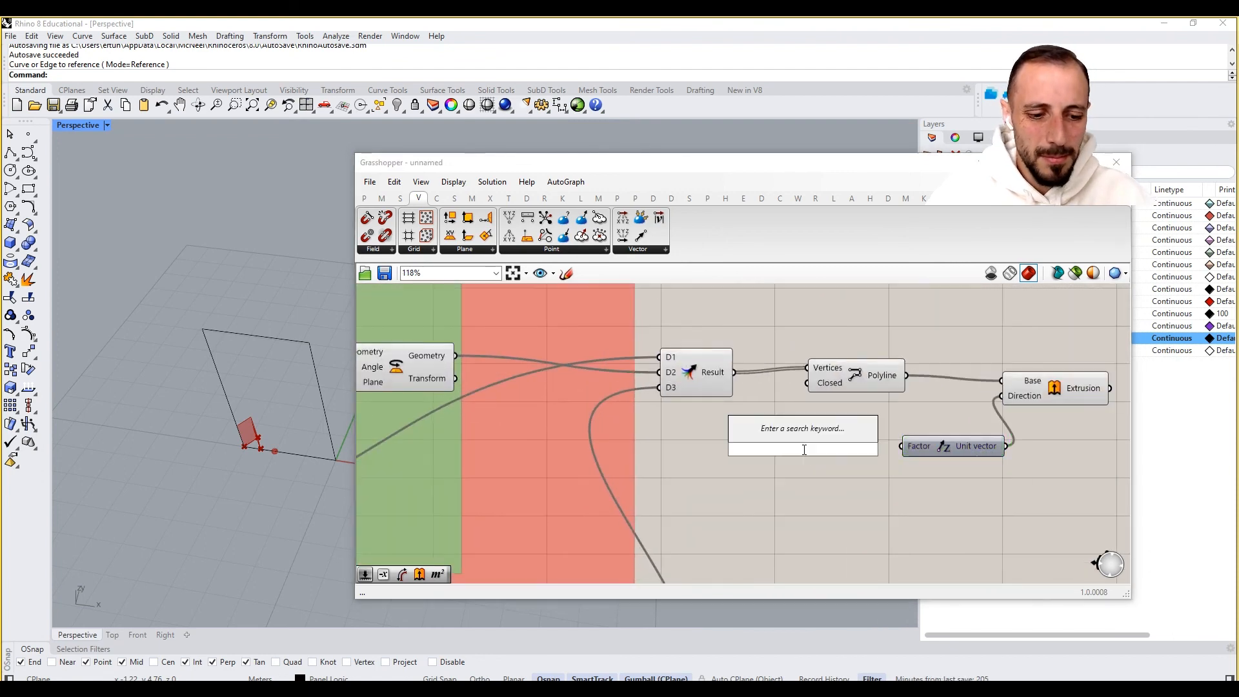
key(Escape)
text(dist)
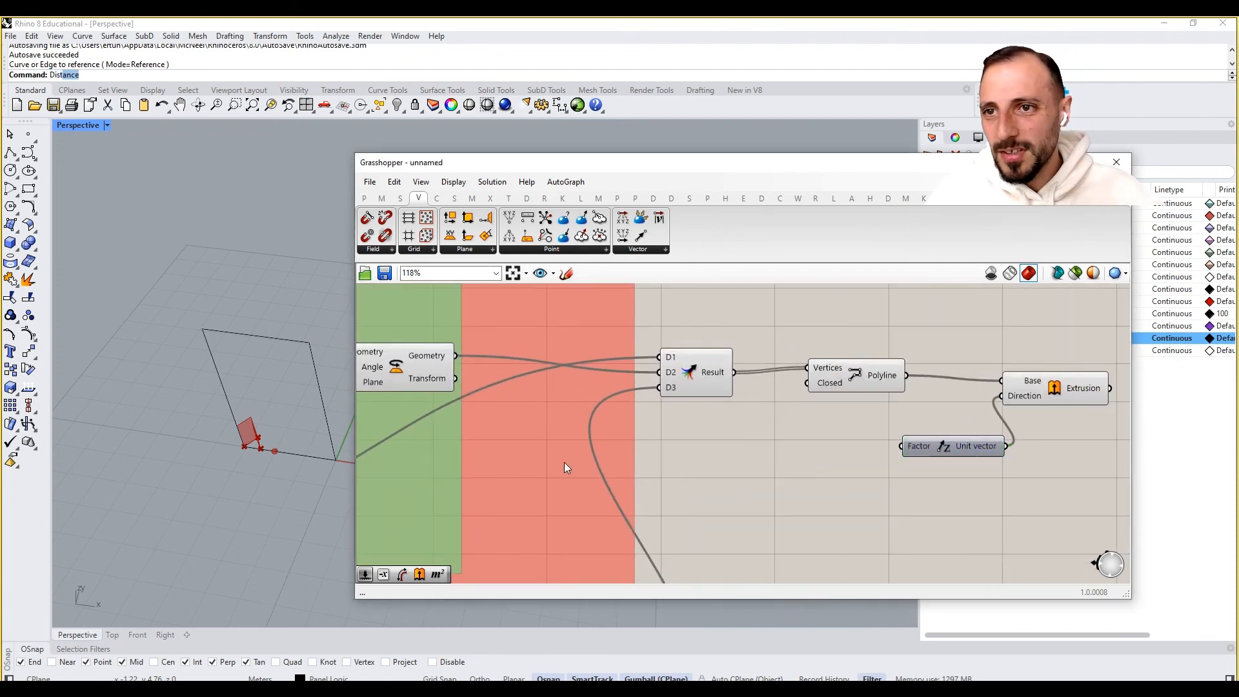
key(Return)
click(310, 342)
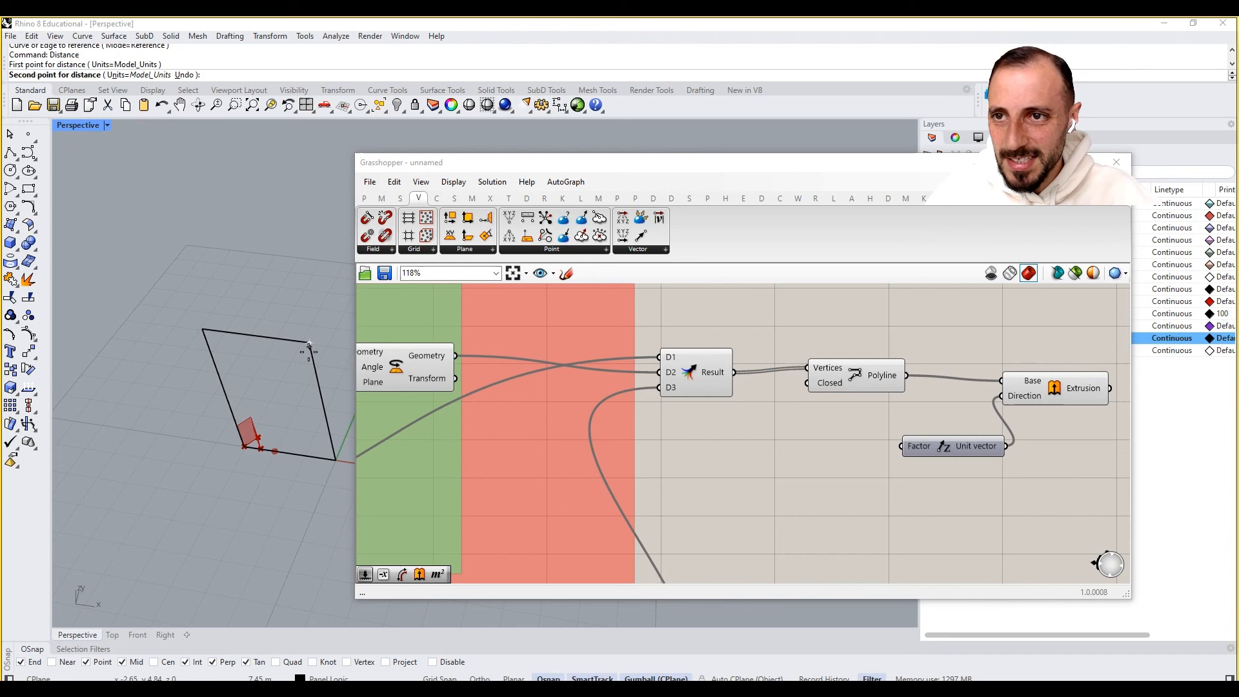
click(336, 460)
- Add a number slider set to 5 and connect it to the Unit Z vector's Factor input
double_click(854, 493)
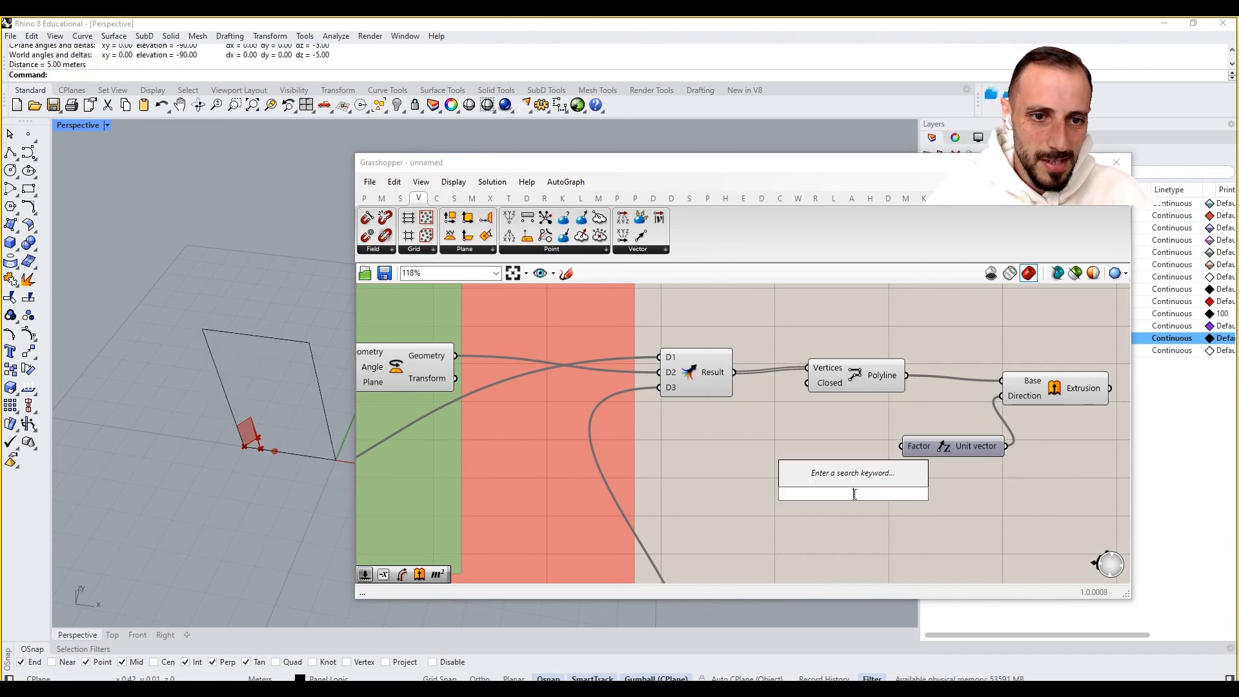
text(5)
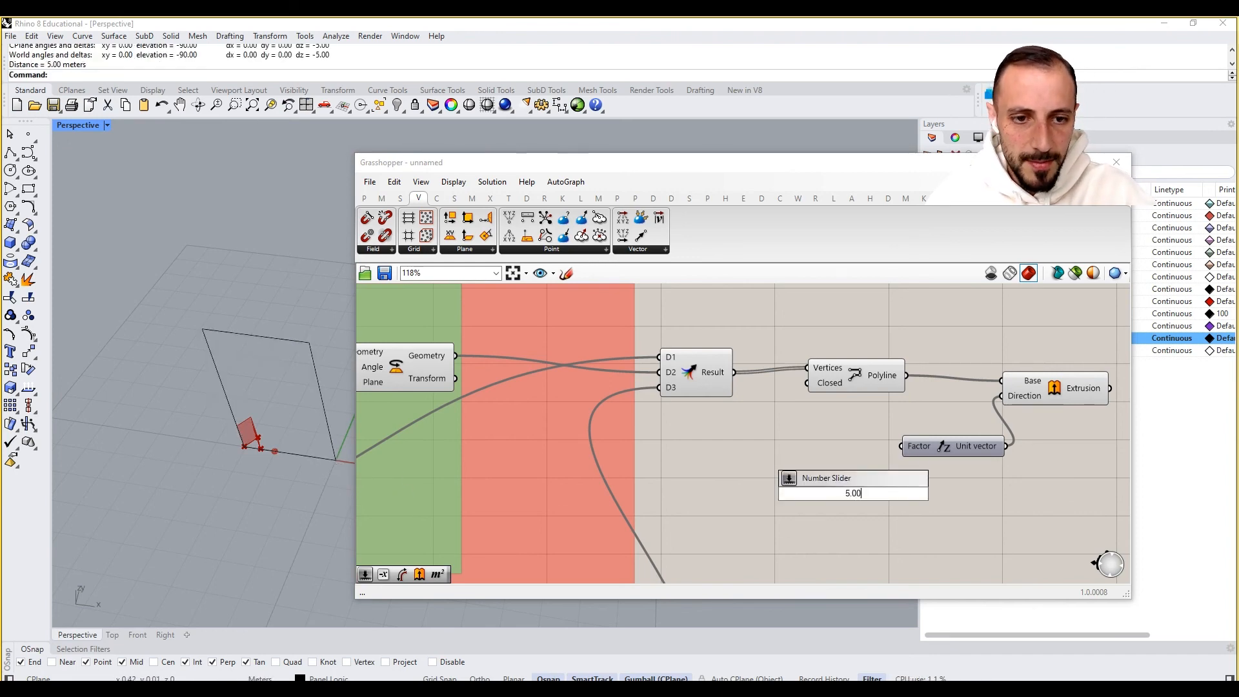
key(Return)
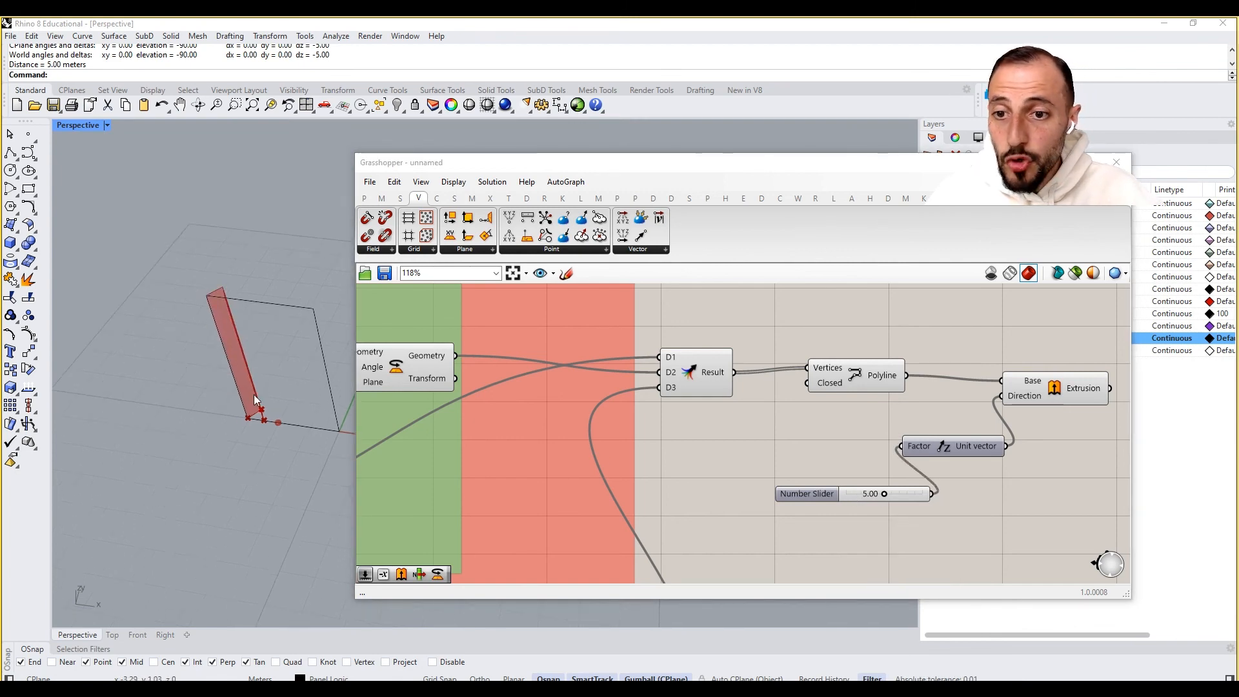
scroll(843, 416, down, 5)
scroll(889, 300, down, 1)
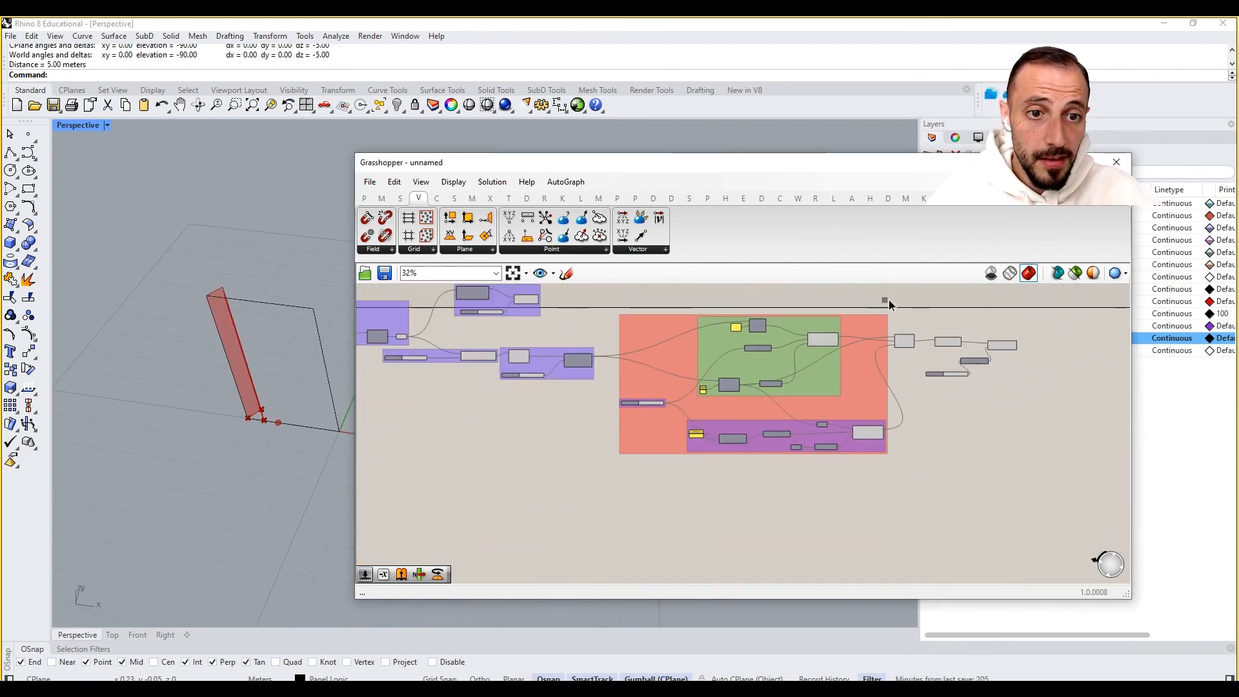
drag(889, 295, 634, 504)
right_click(634, 503)
click(659, 506)
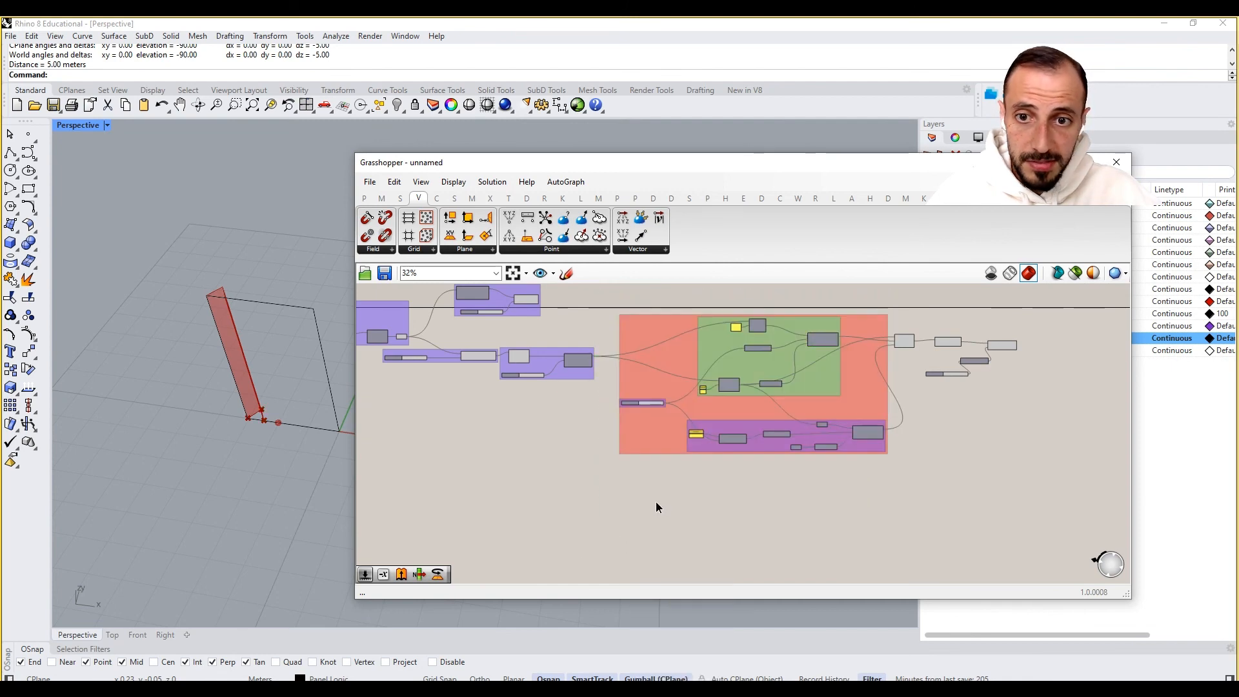
- Slide the curve parameter slider to about 0.25 to shift where the panel sits along the curve
scroll(634, 478, up, 6)
scroll(657, 344, up, 2)
right_drag(630, 398, 839, 391)
scroll(608, 441, down, 3)
scroll(578, 514, up, 2)
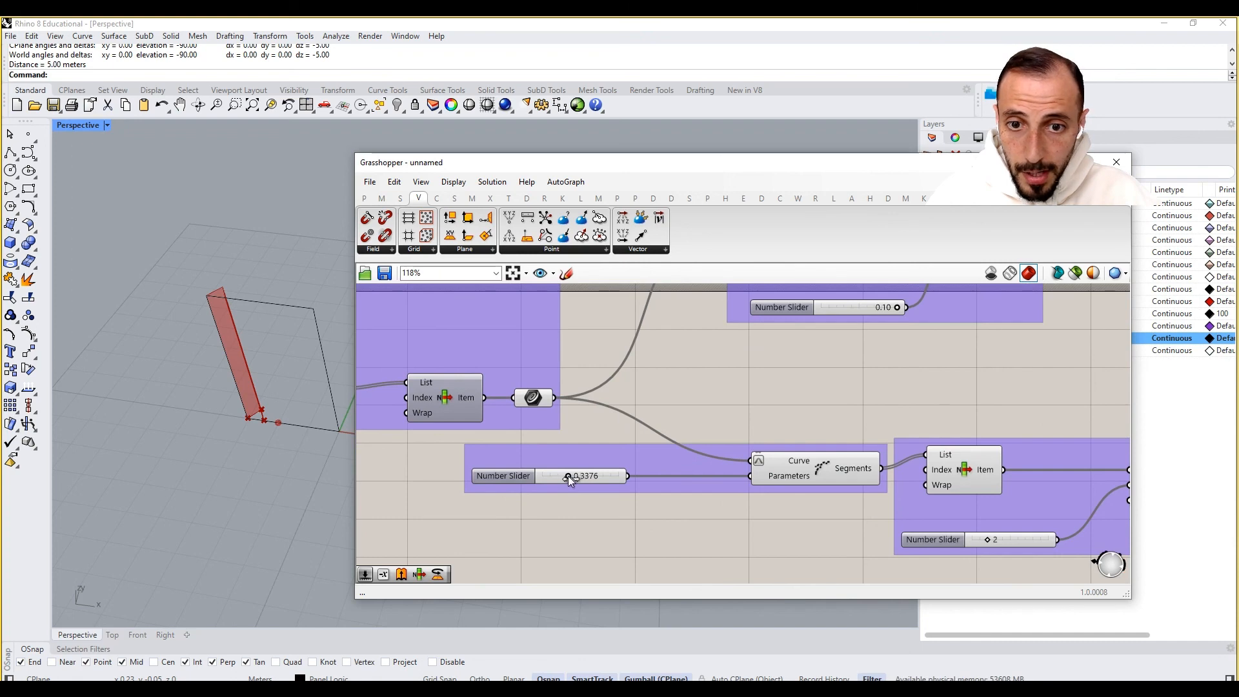
drag(599, 479, 567, 485)
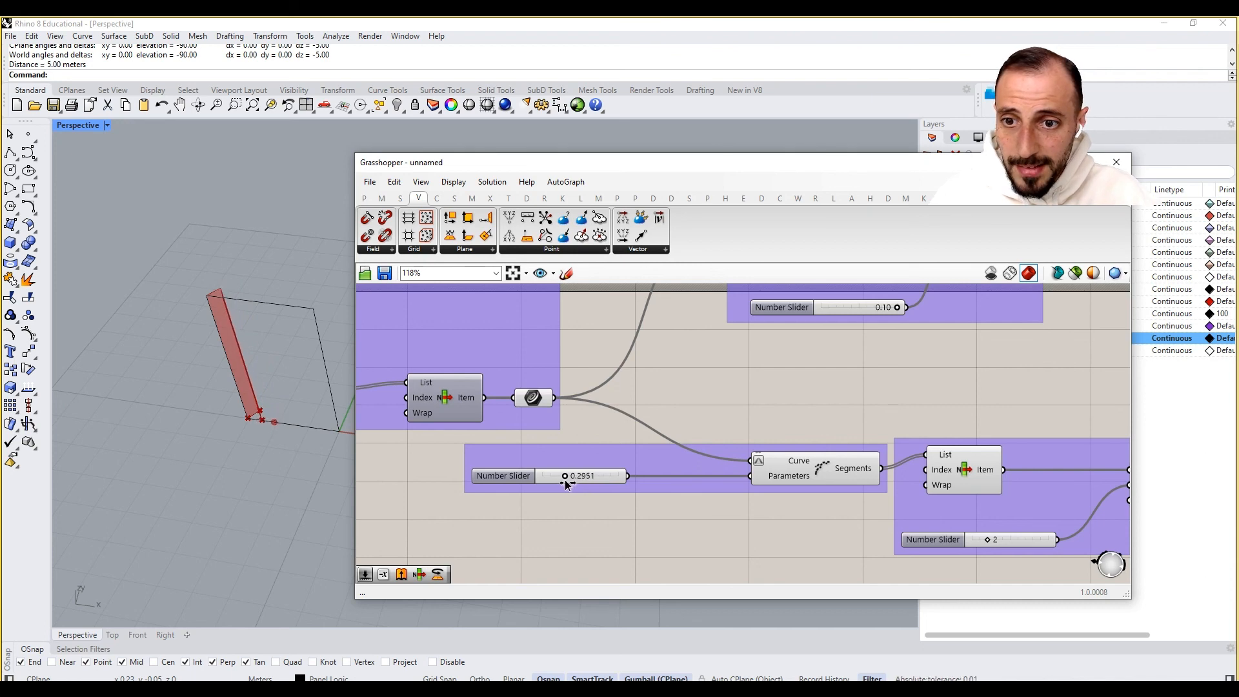
scroll(243, 413, up, 4)
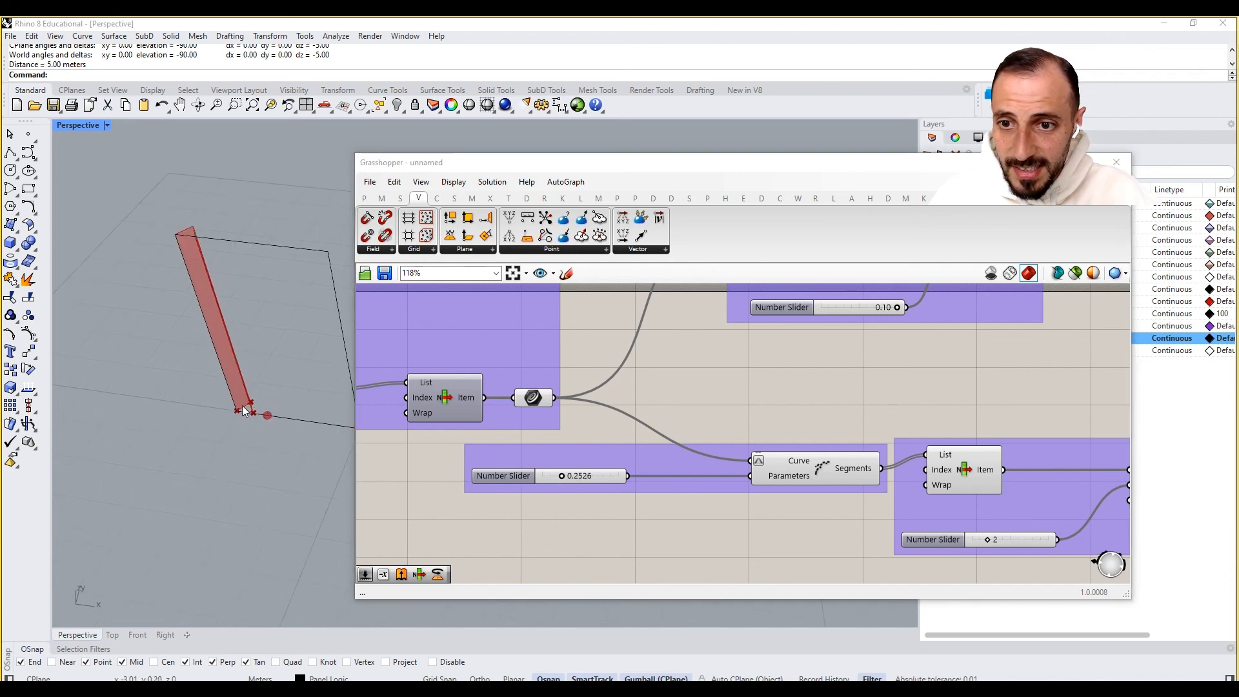
- Set the rotation angle slider to about 61 and check the rotated, extruded panel in the viewport
scroll(858, 490, down, 6)
right_drag(858, 490, 521, 439)
scroll(701, 493, up, 7)
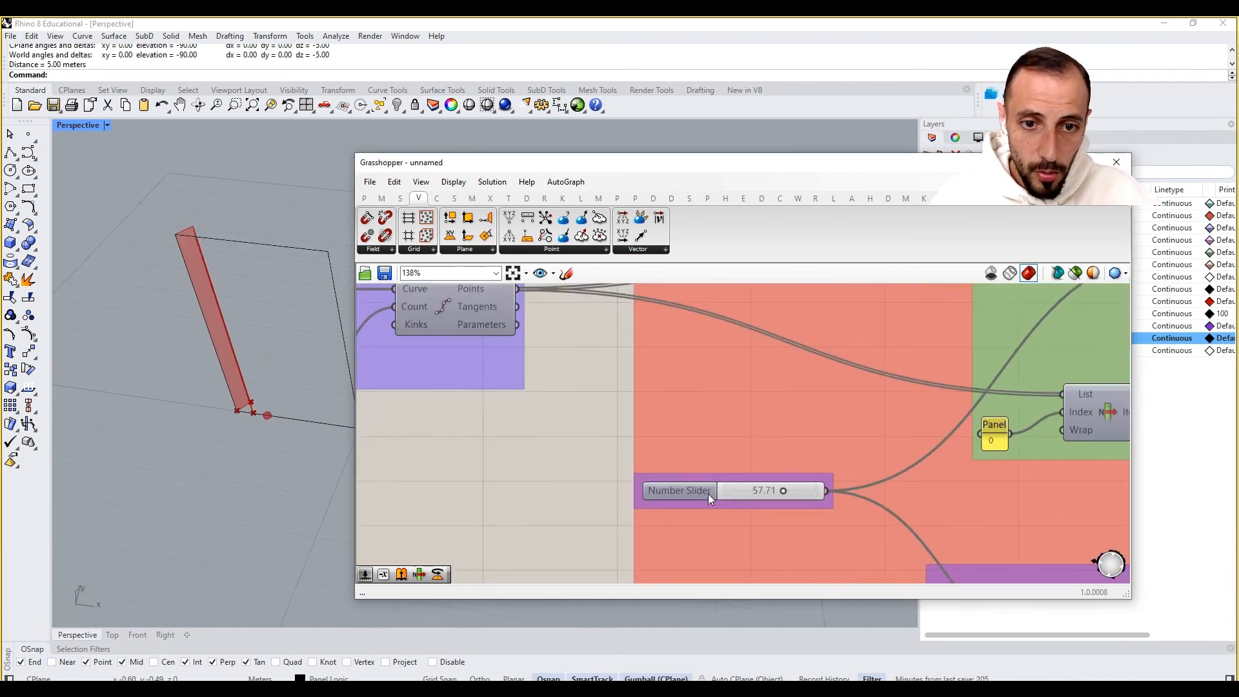
mouse_move(784, 491)
mouse_down()
mouse_move(715, 489)
mouse_move(846, 502)
mouse_move(761, 494)
mouse_move(788, 492)
mouse_up()
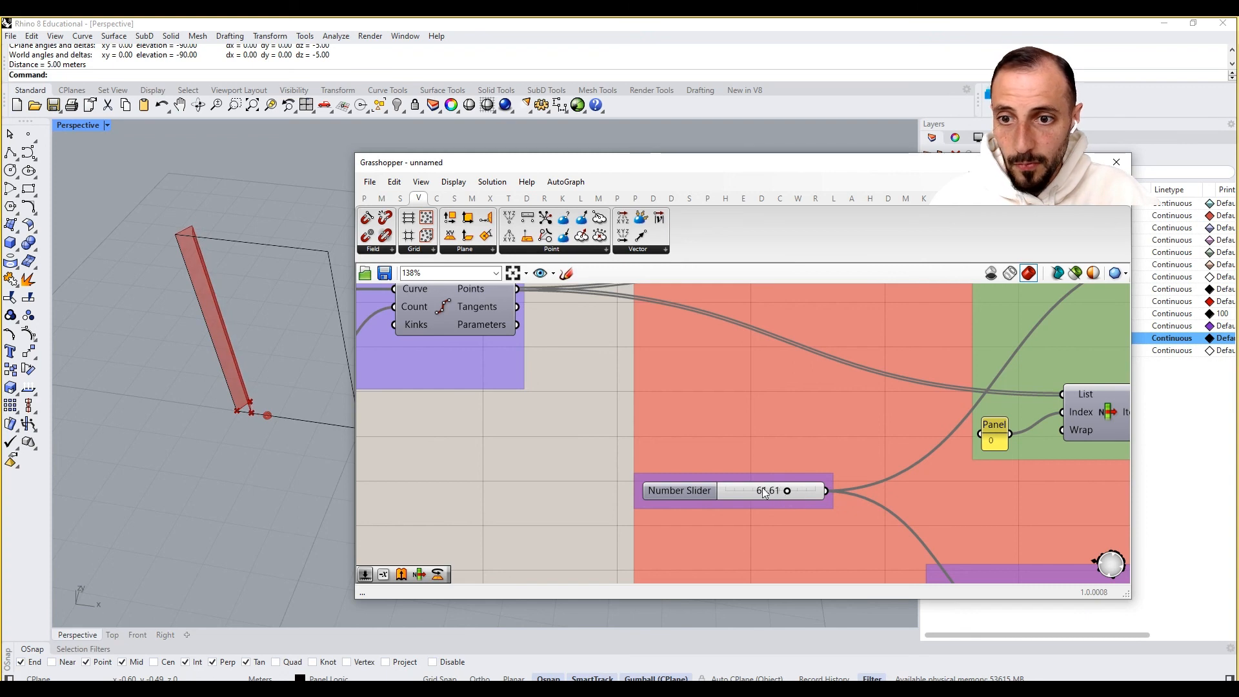
right_drag(236, 415, 276, 413)
scroll(486, 434, down, 5)
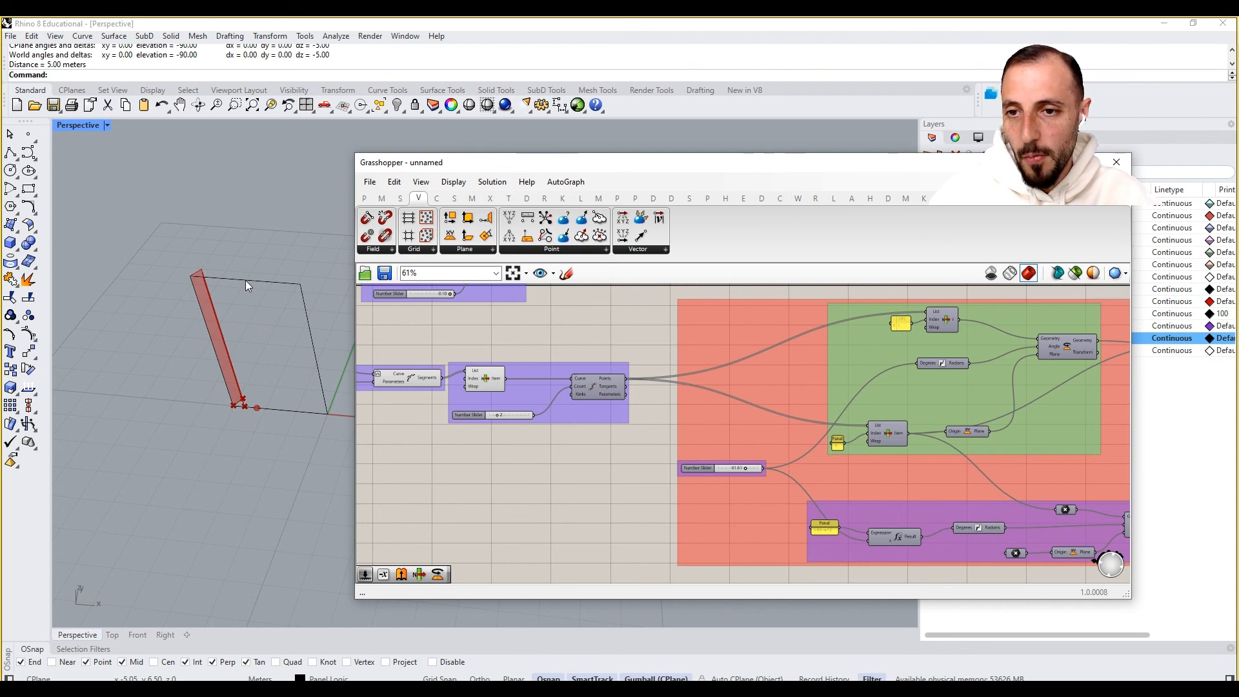
- Group the Merge, PolyLine, Extrusion, Unit Z vector and height slider components together
scroll(628, 431, down, 3)
scroll(629, 429, down, 1)
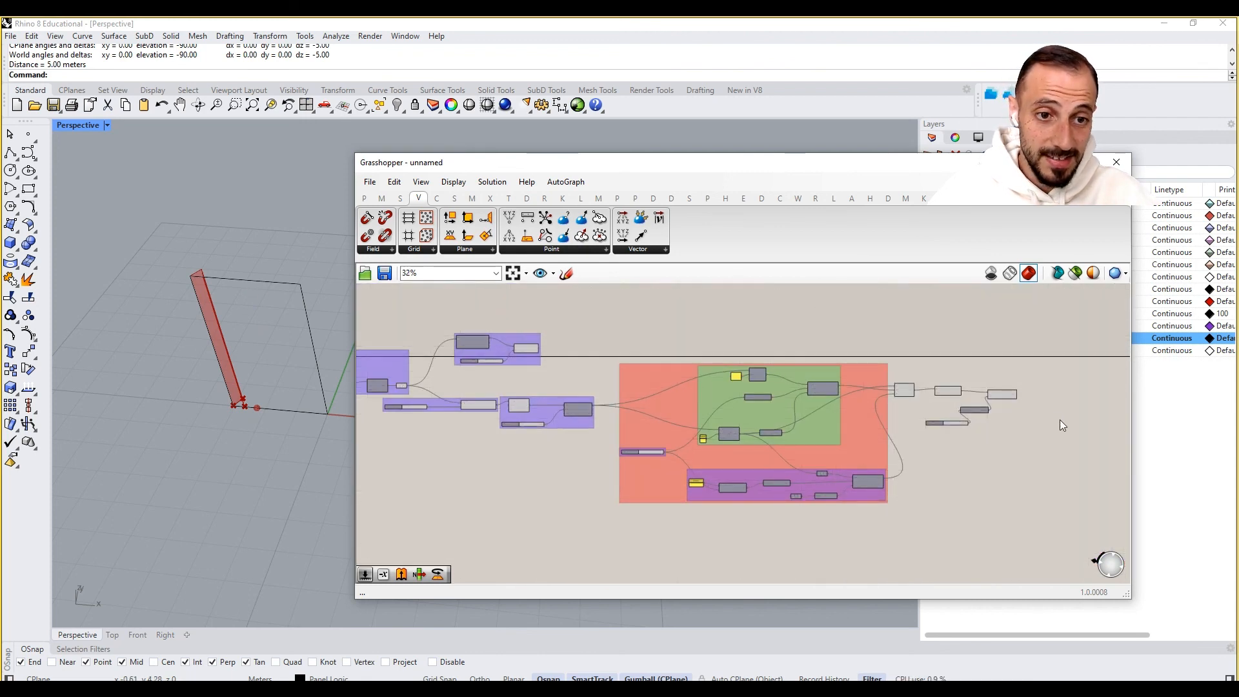
scroll(1052, 422, up, 4)
click(979, 370)
drag(1005, 323, 789, 468)
right_click(792, 476)
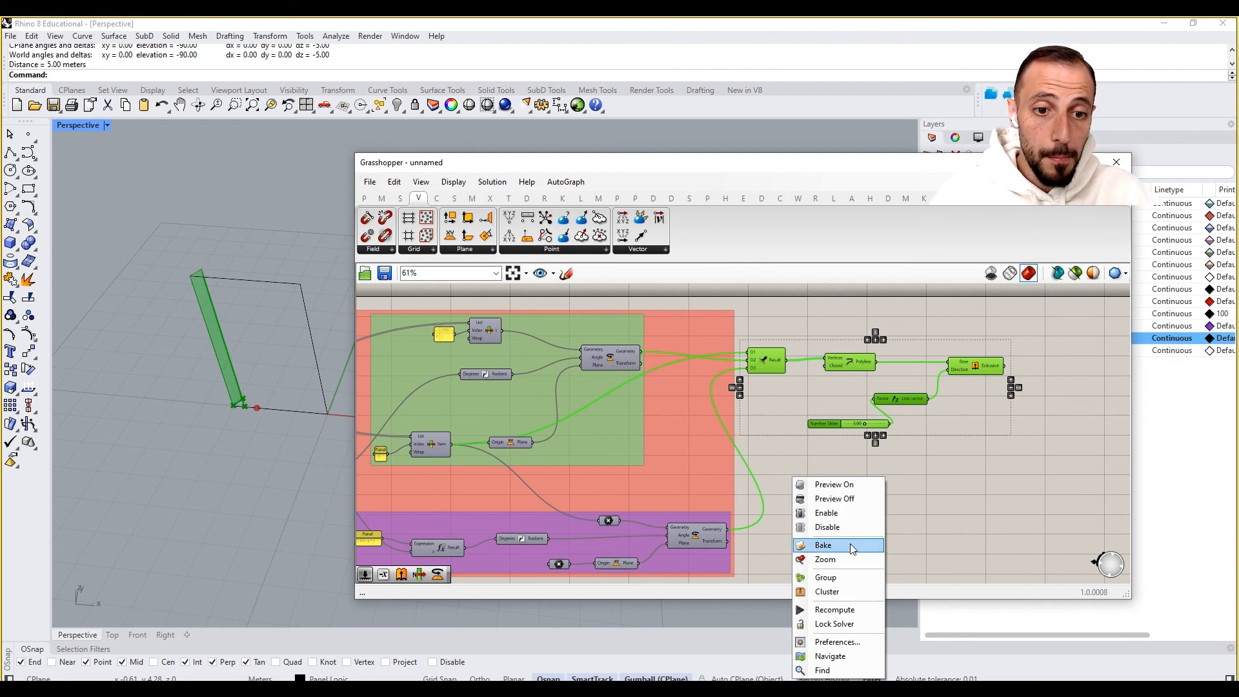
click(836, 577)
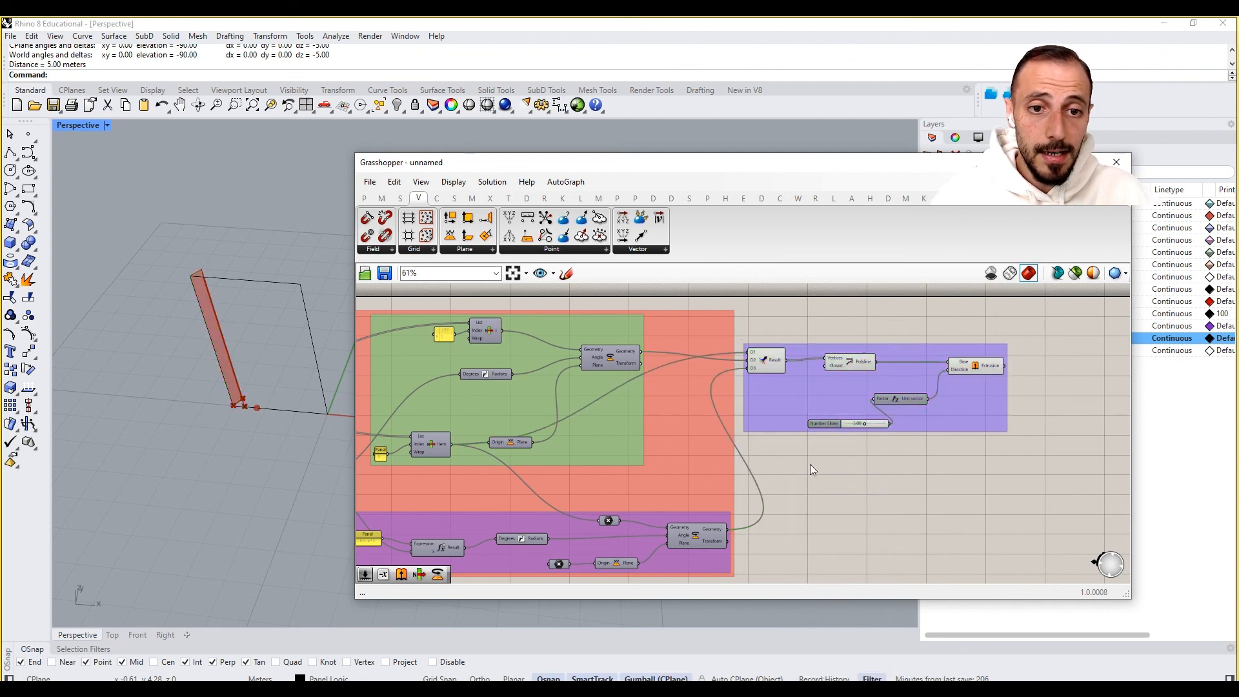
- Move the new group into line beside the other groups on the canvas
drag(786, 419, 804, 455)
click(790, 505)
click(443, 691)
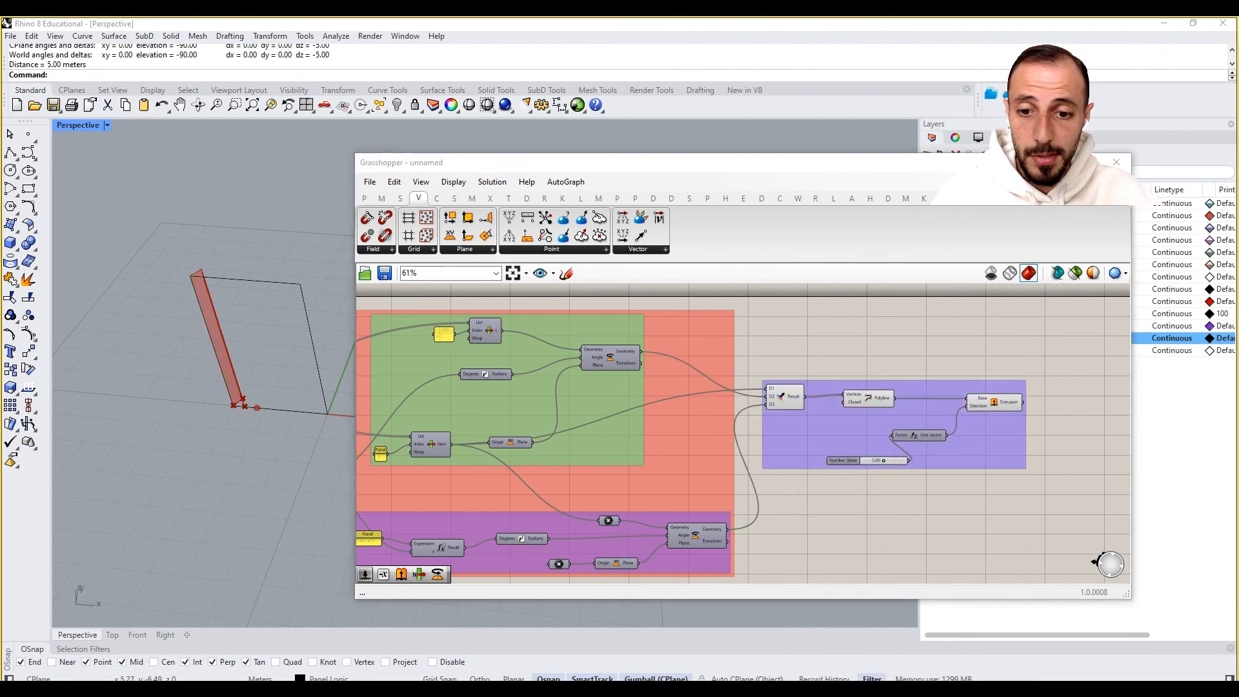